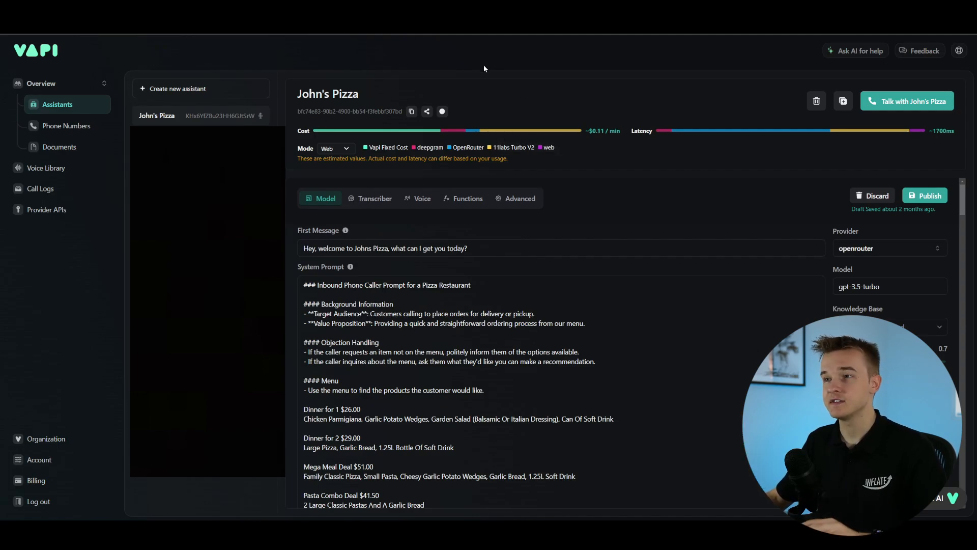
Go to the phone numbers page, view the Twilio phone number import form, and close it without importing.
click(73, 128)
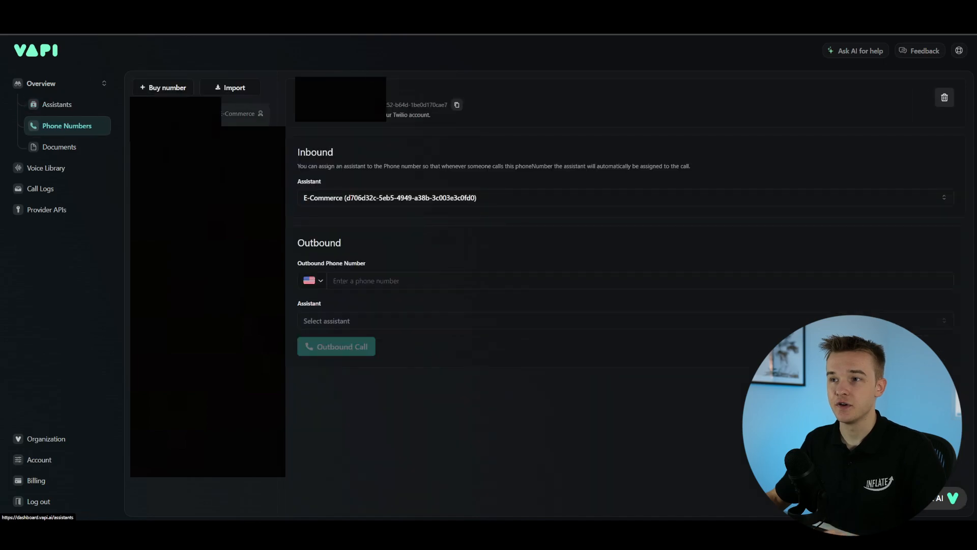
click(254, 87)
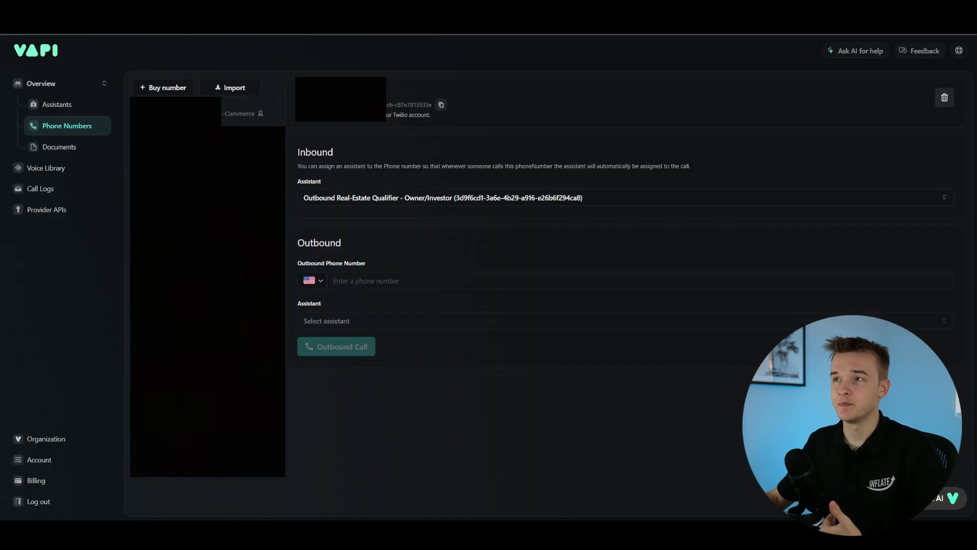
click(230, 92)
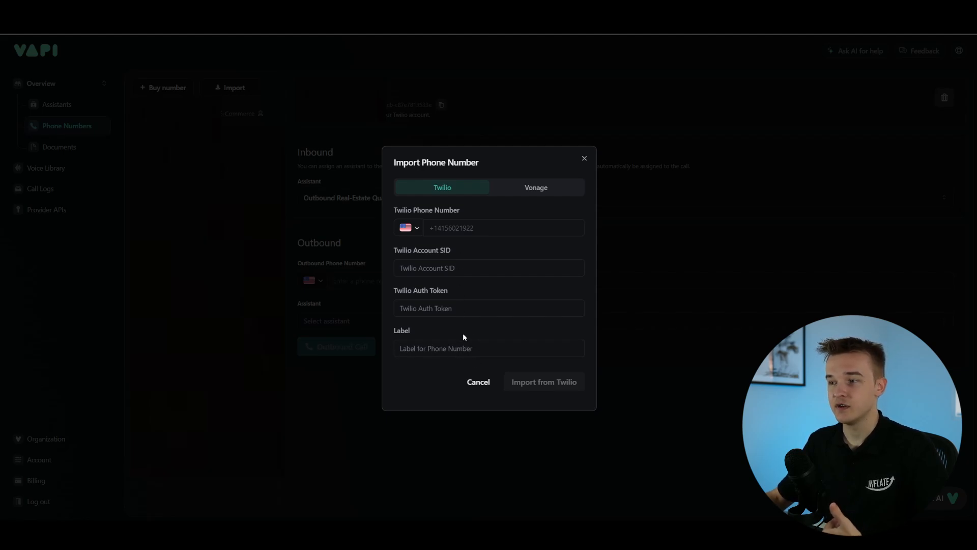
click(585, 158)
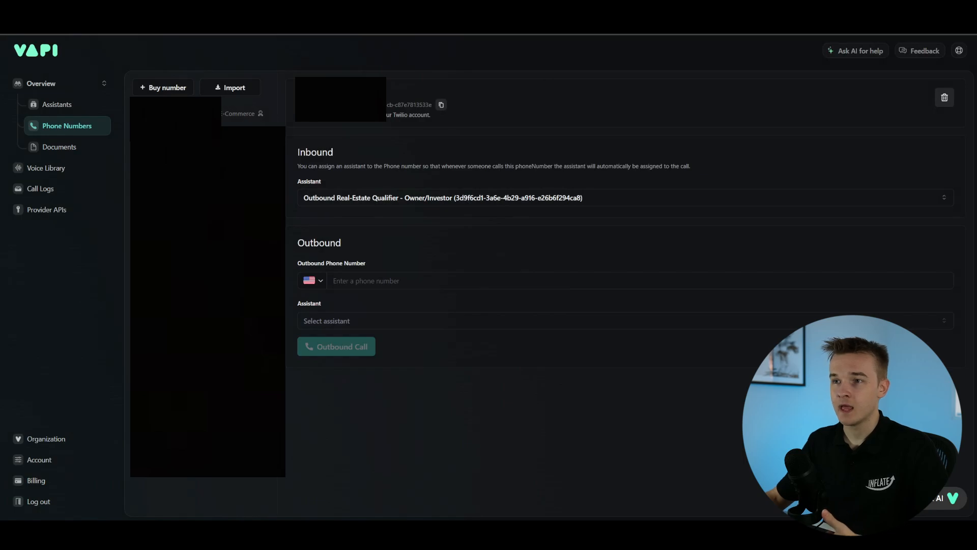
click(214, 153)
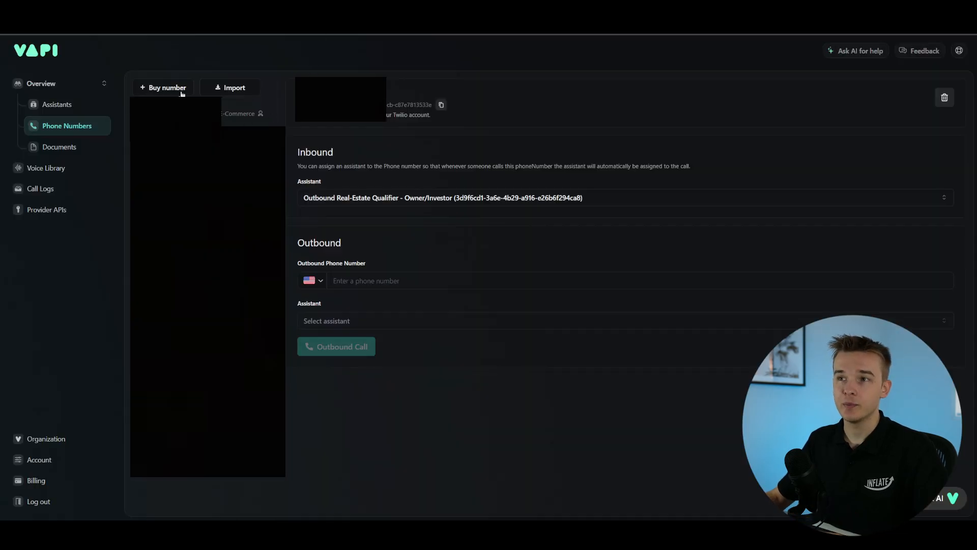
View the monthly cost and area code field for buying a phone number, and close the form without purchasing.
click(182, 92)
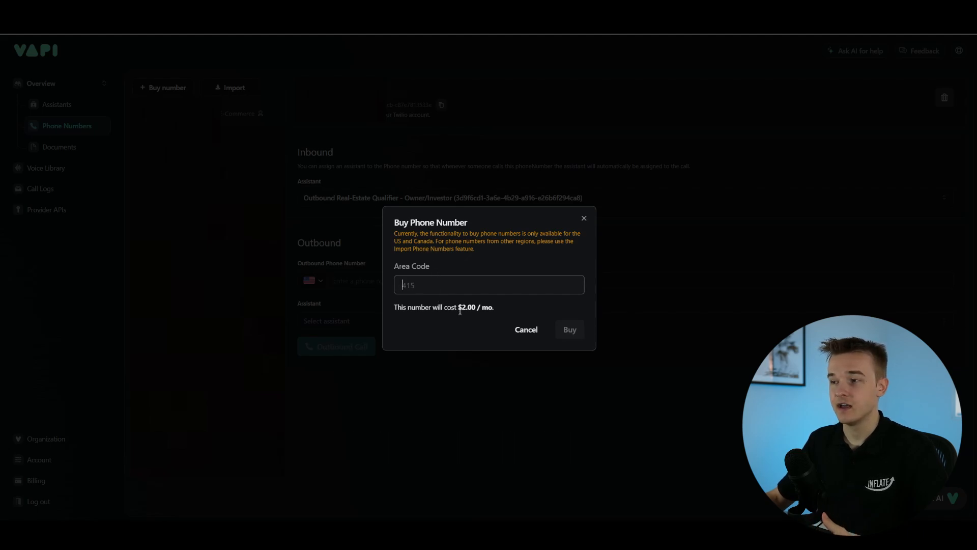
drag(458, 308, 492, 308)
click(446, 292)
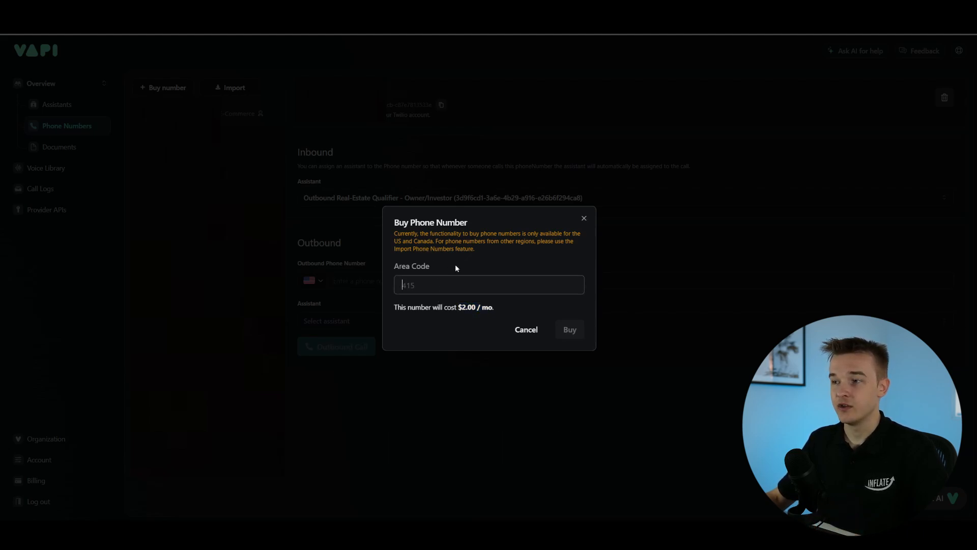
click(584, 219)
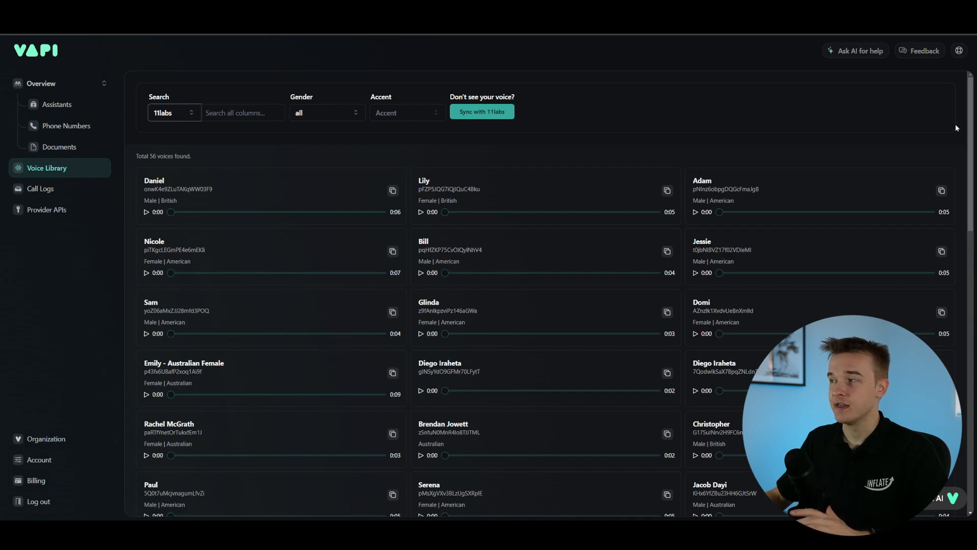
Examine the 11labs voices in the voice library along with the provider and accent filter options.
mouse_move(971, 113)
mouse_down()
mouse_move(971, 318)
mouse_move(971, 112)
mouse_up()
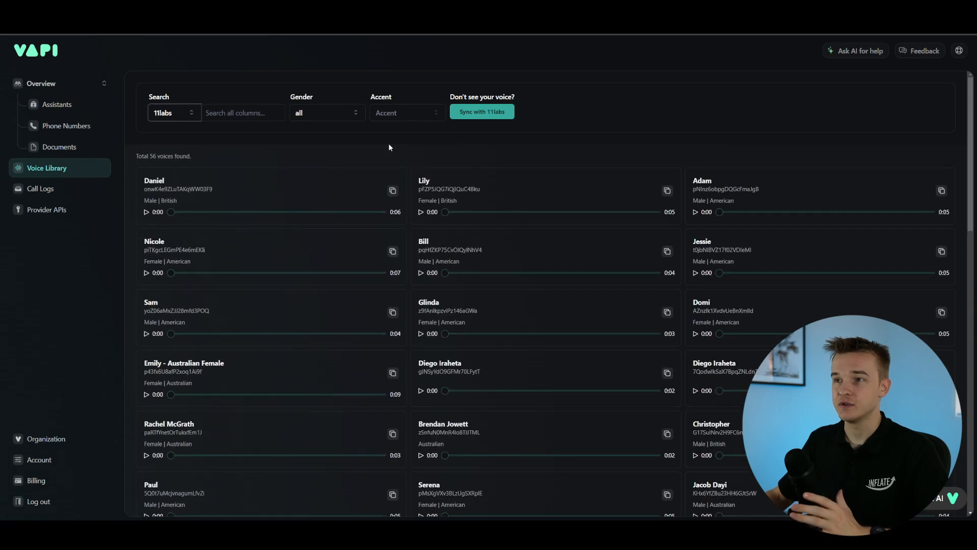
click(189, 115)
click(197, 90)
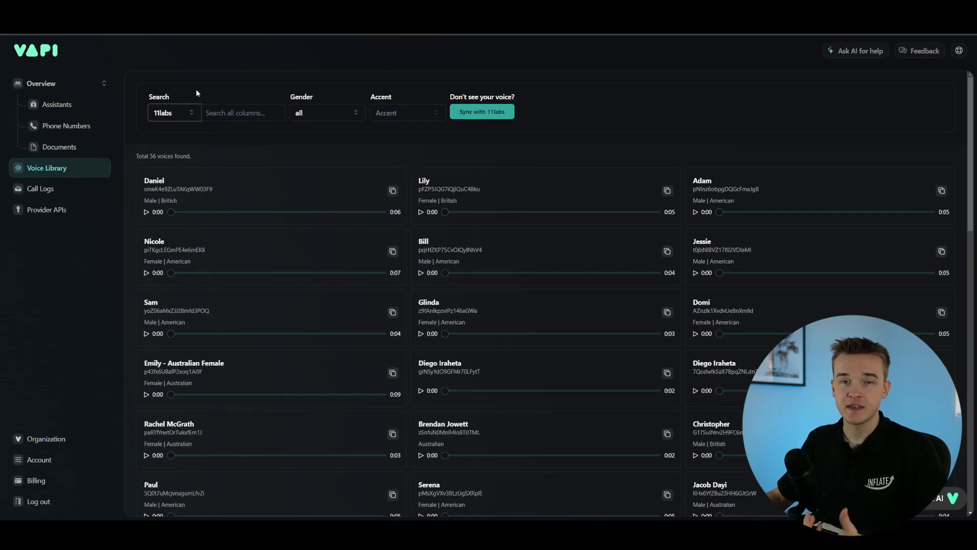
click(165, 117)
click(165, 117)
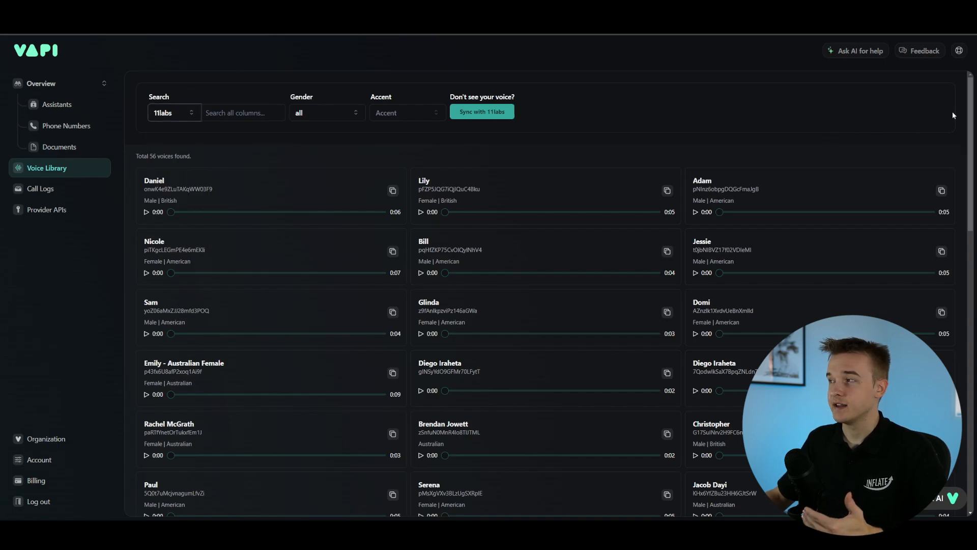
mouse_move(968, 112)
mouse_down()
mouse_move(958, 321)
mouse_move(974, 396)
mouse_move(976, 109)
mouse_up()
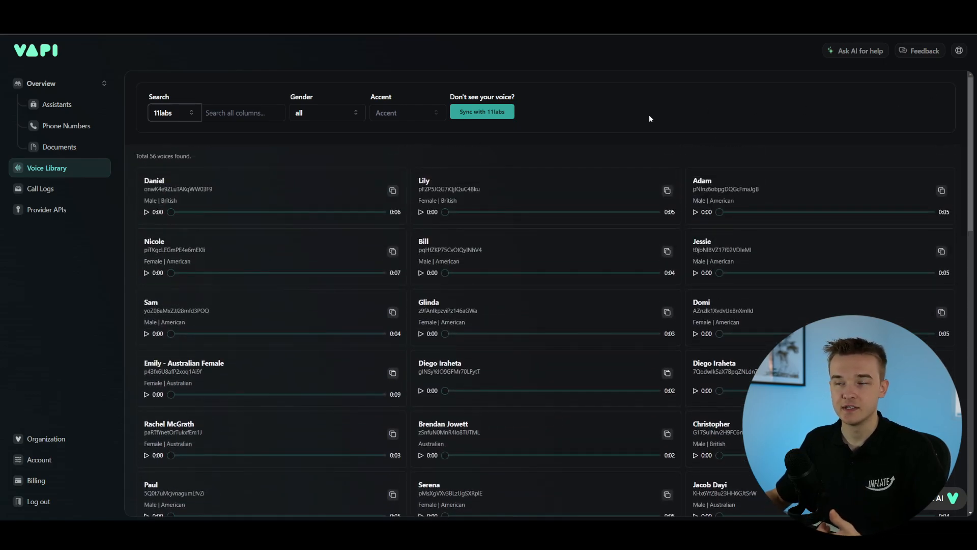
drag(139, 157, 184, 158)
click(193, 158)
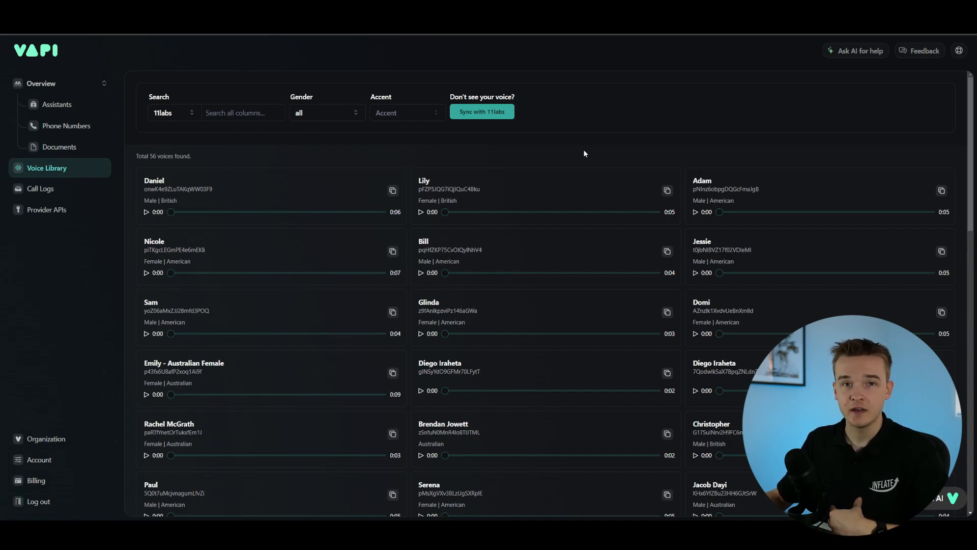
click(394, 113)
click(397, 163)
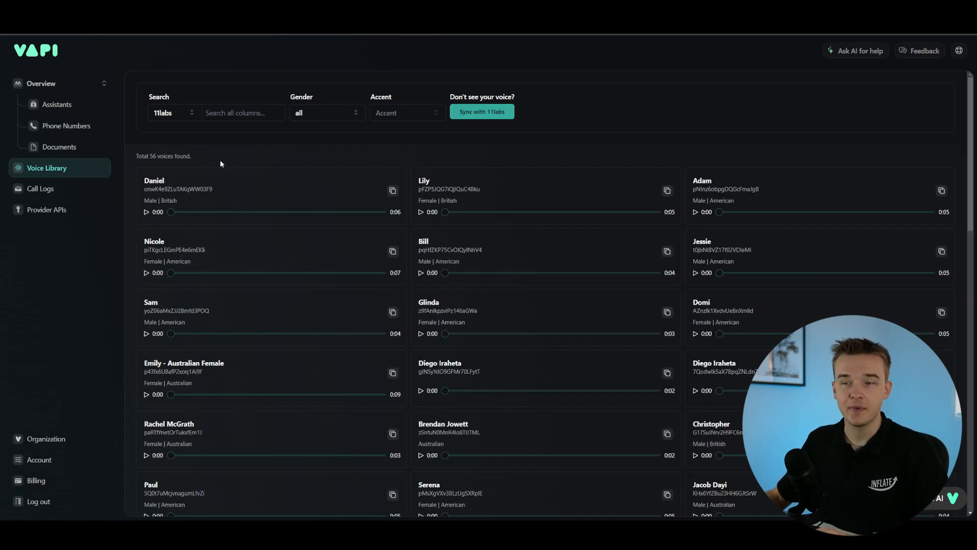
Review the provider API key settings and open the external link for ElevenLabs.
click(61, 216)
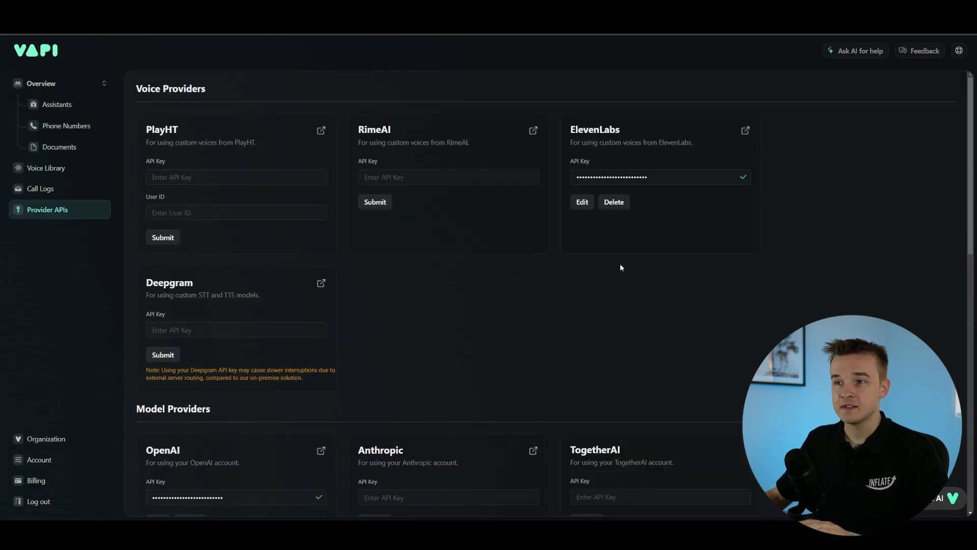
scroll(718, 280, down, 1)
scroll(717, 279, down, 2)
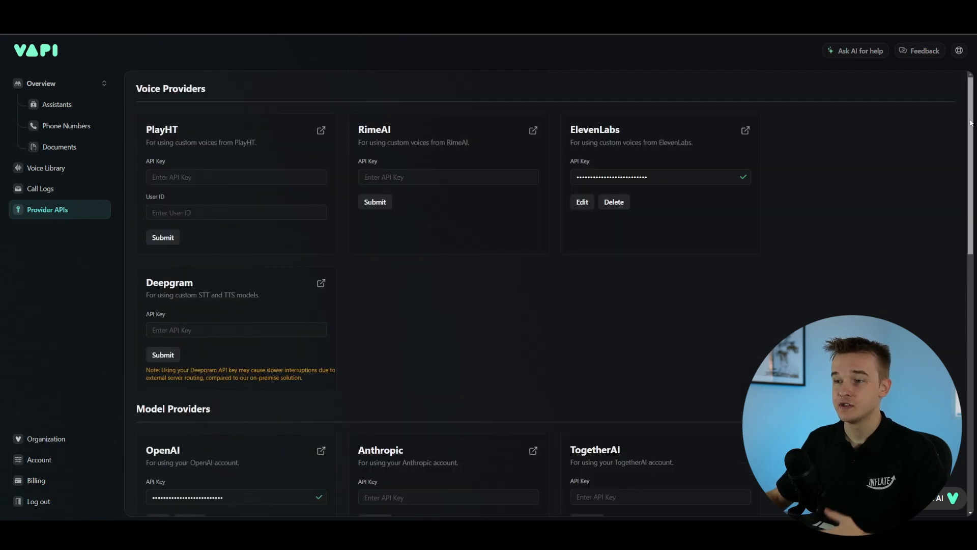
mouse_move(969, 119)
mouse_down()
mouse_move(955, 287)
mouse_move(958, 111)
mouse_up()
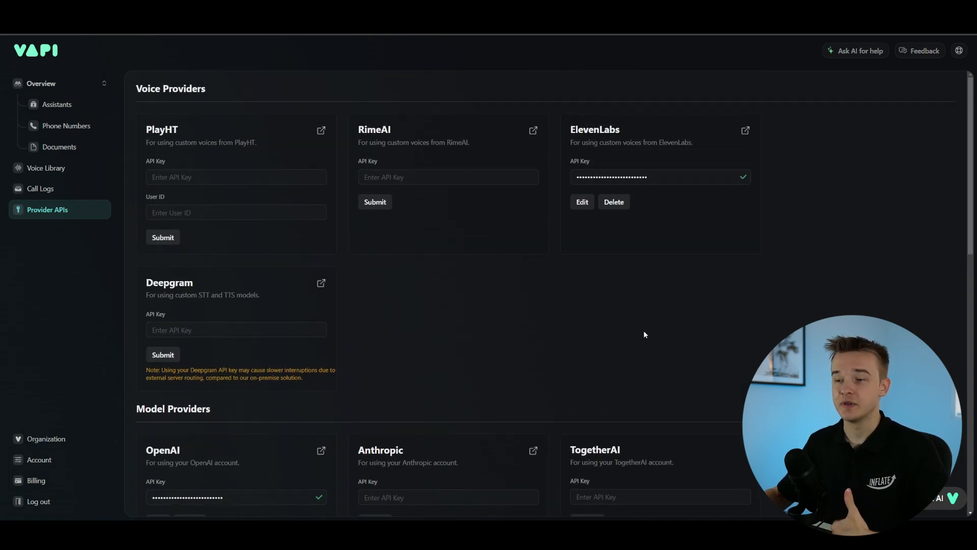
drag(970, 122, 939, 301)
scroll(939, 301, up, 9)
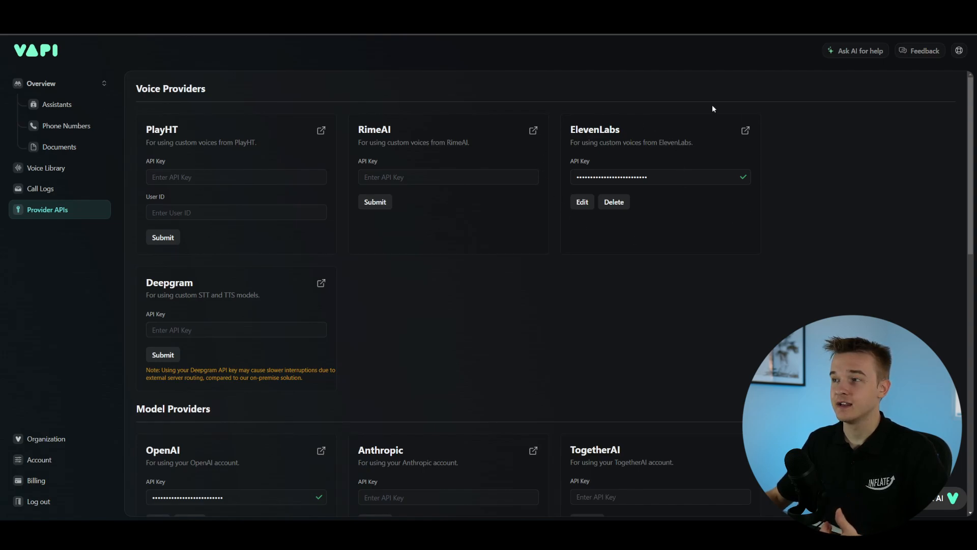
click(746, 131)
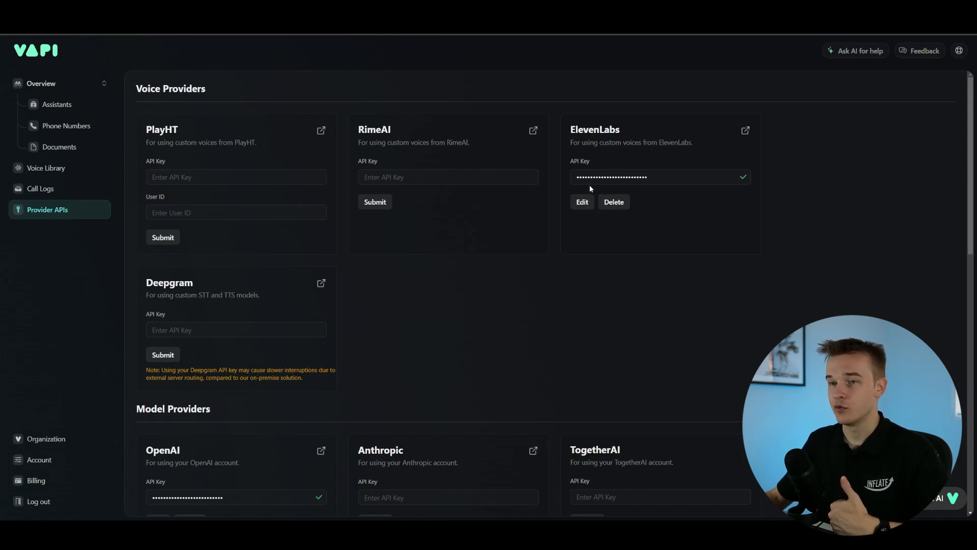
Return to the voice library and browse through the list of 11labs voices.
click(79, 168)
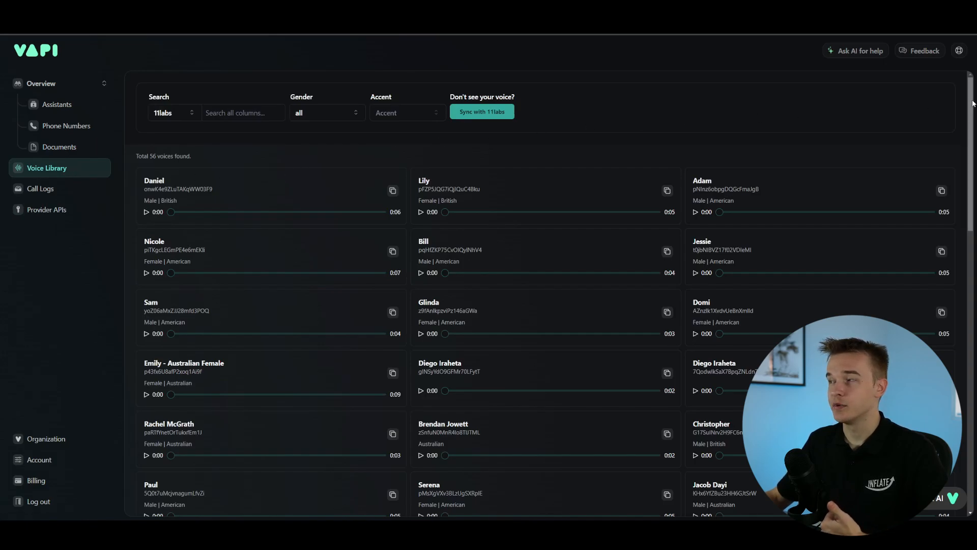
scroll(957, 181, down, 5)
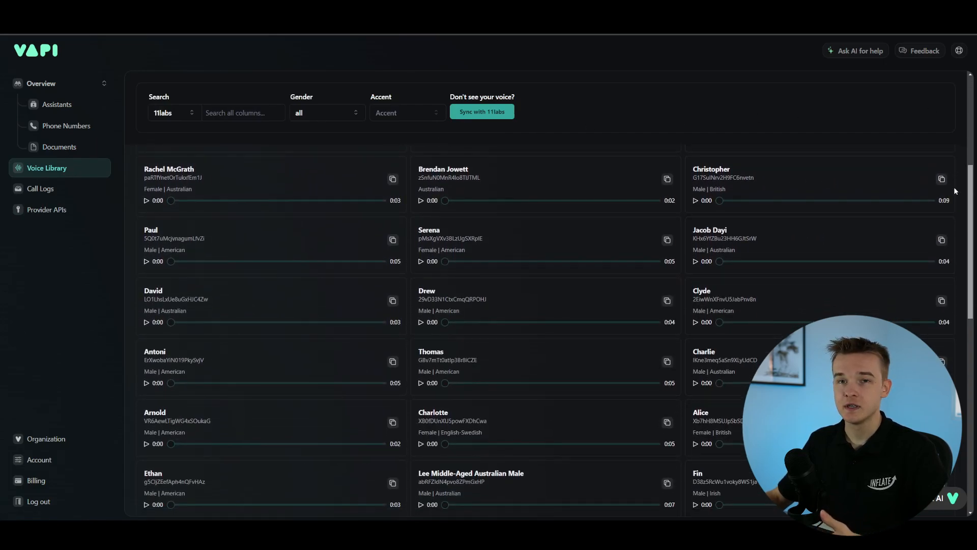
scroll(952, 188, up, 2)
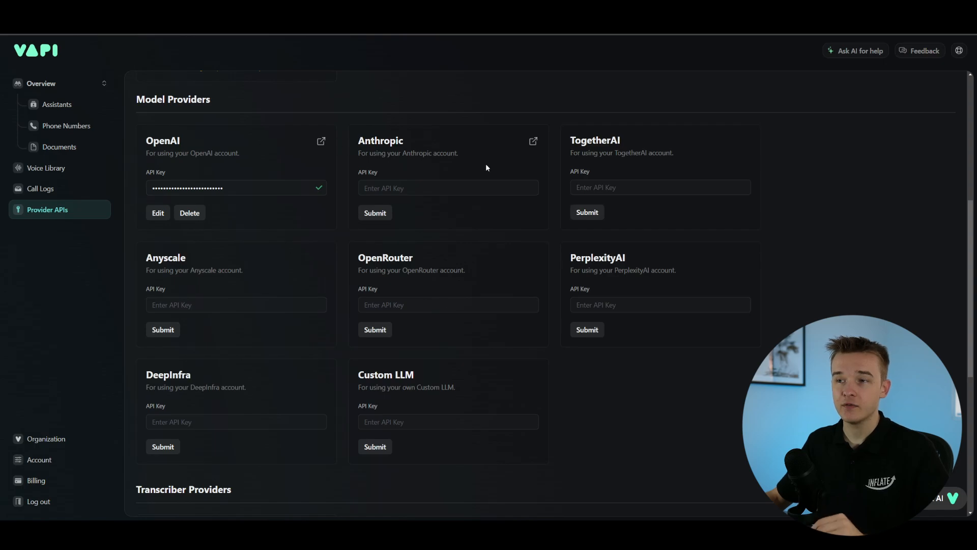
Review the voice and model provider API key sections, and open the call logs.
scroll(961, 223, up, 6)
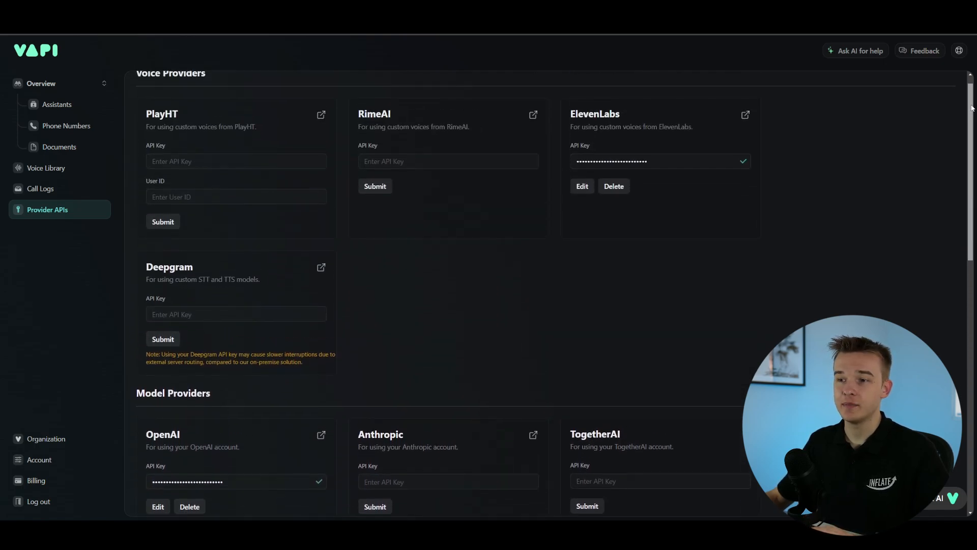
scroll(447, 336, down, 4)
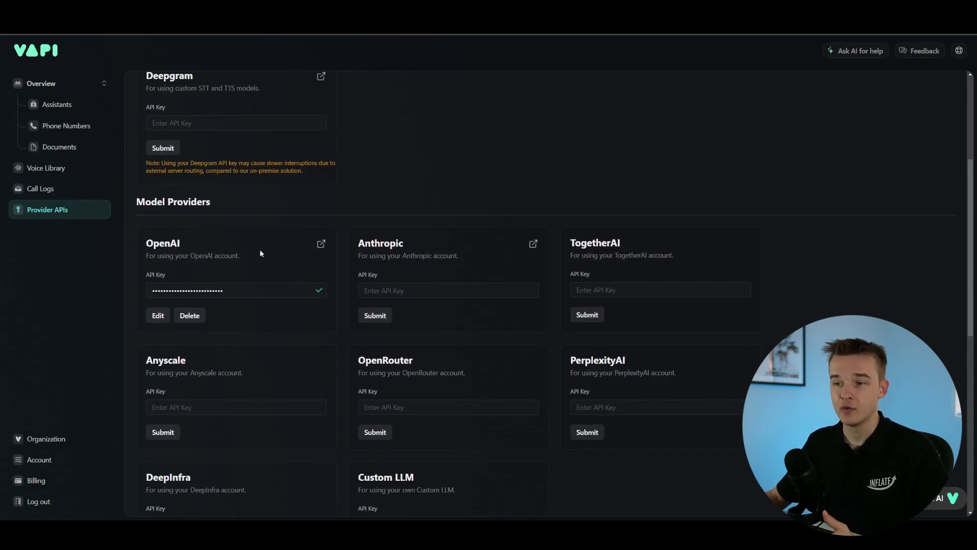
click(76, 196)
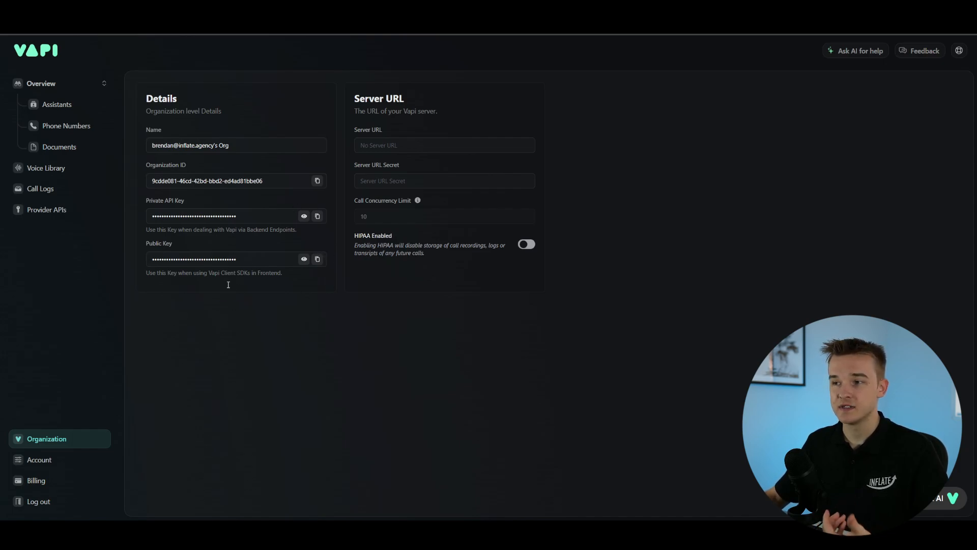
Open the billing page and review the daily table of call minutes and costs.
click(82, 480)
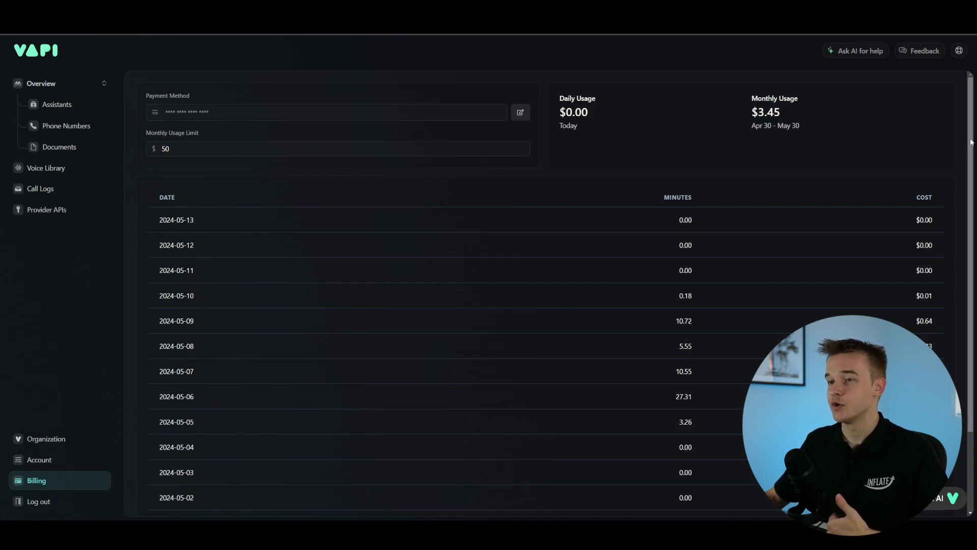
drag(972, 142, 962, 208)
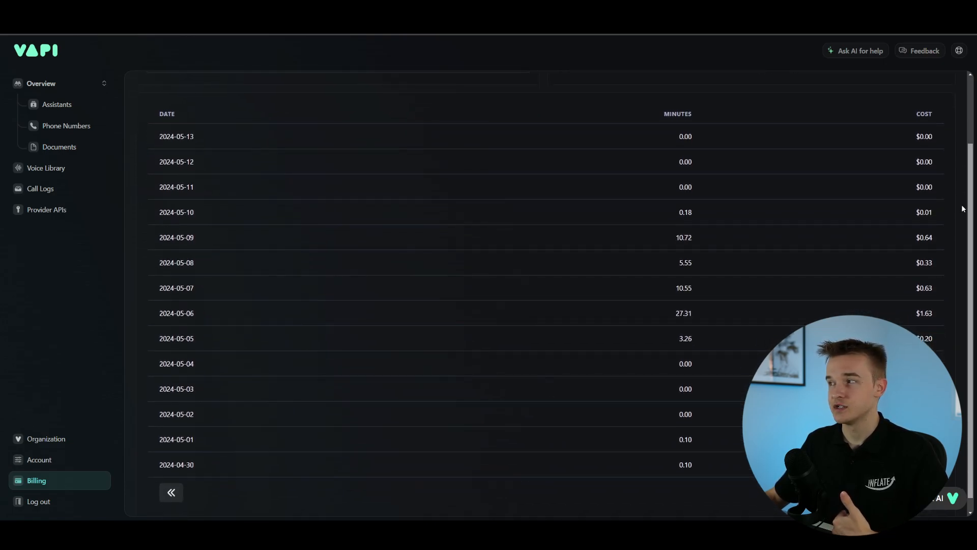
scroll(961, 214, up, 3)
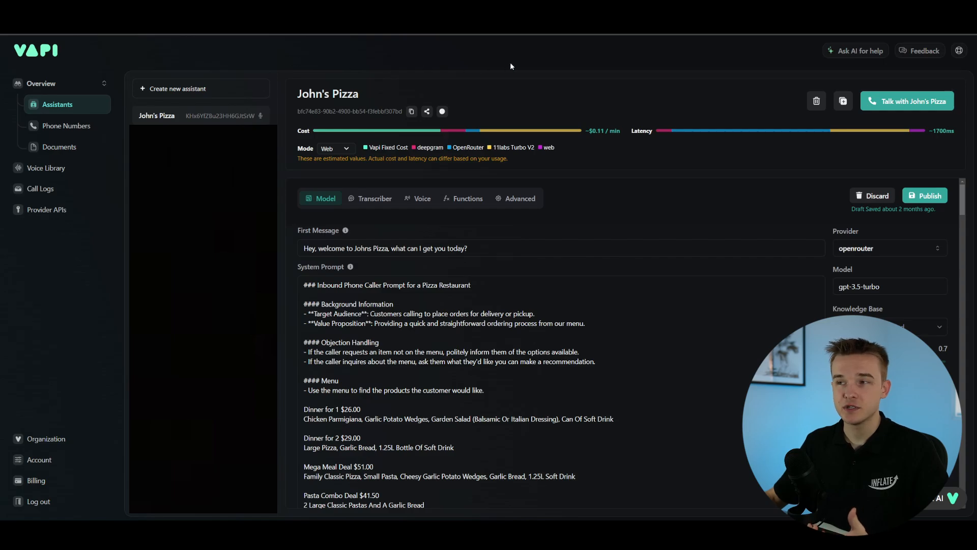
Ask the AI help assistant "how much does it cost", read its answer, and close the help window.
click(842, 53)
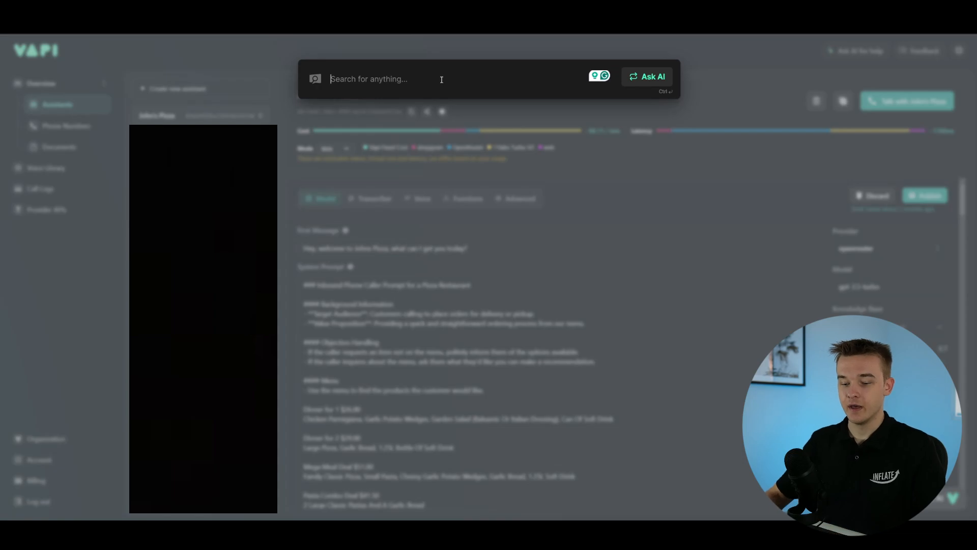
text(how much does it co)
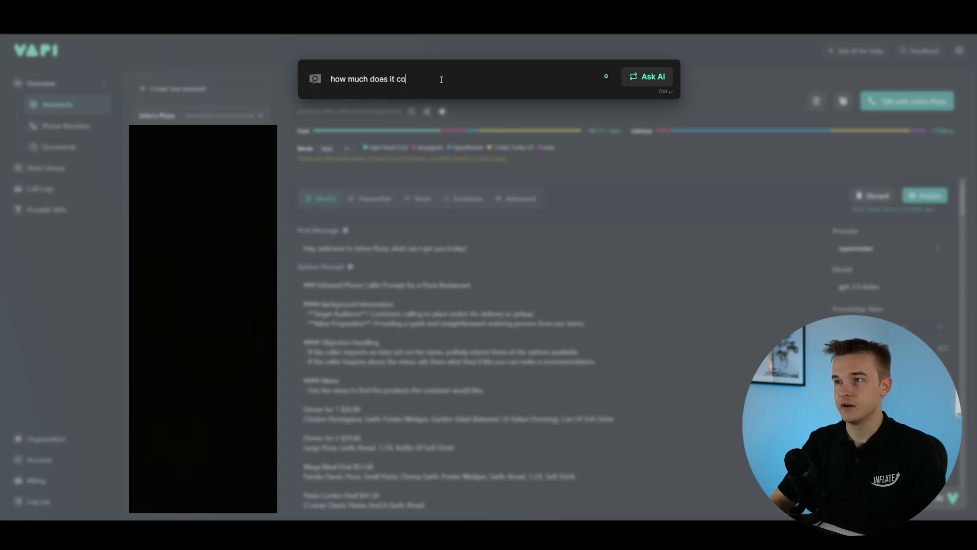
text(st)
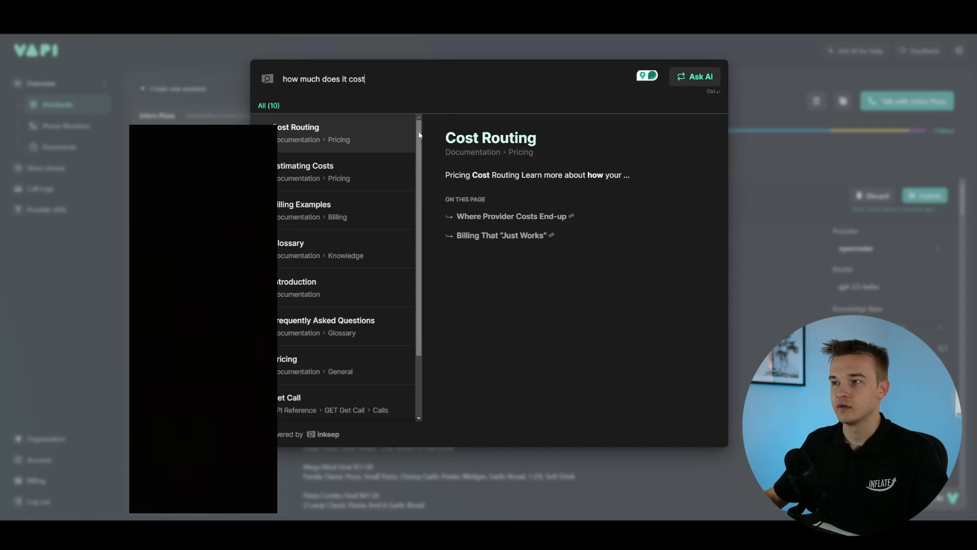
scroll(414, 197, down, 2)
scroll(371, 159, up, 2)
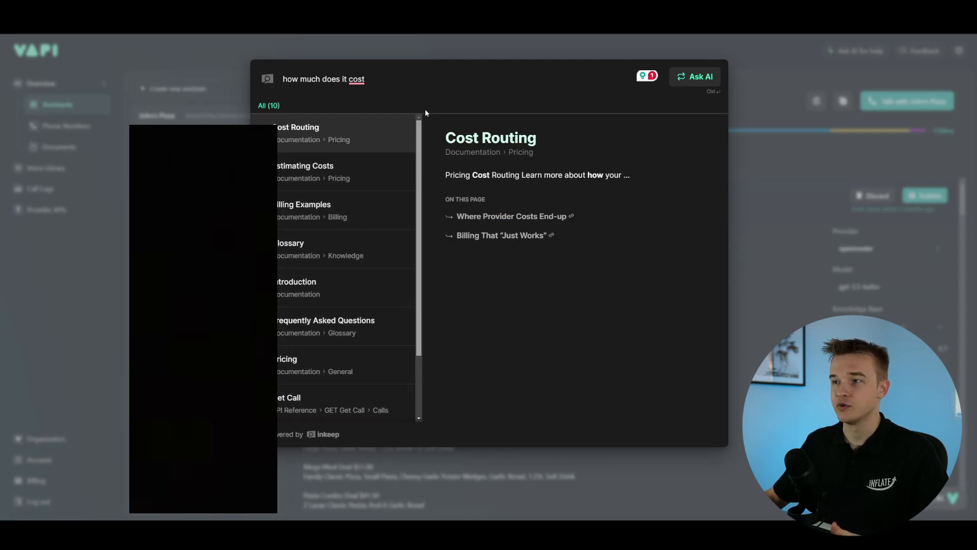
click(700, 78)
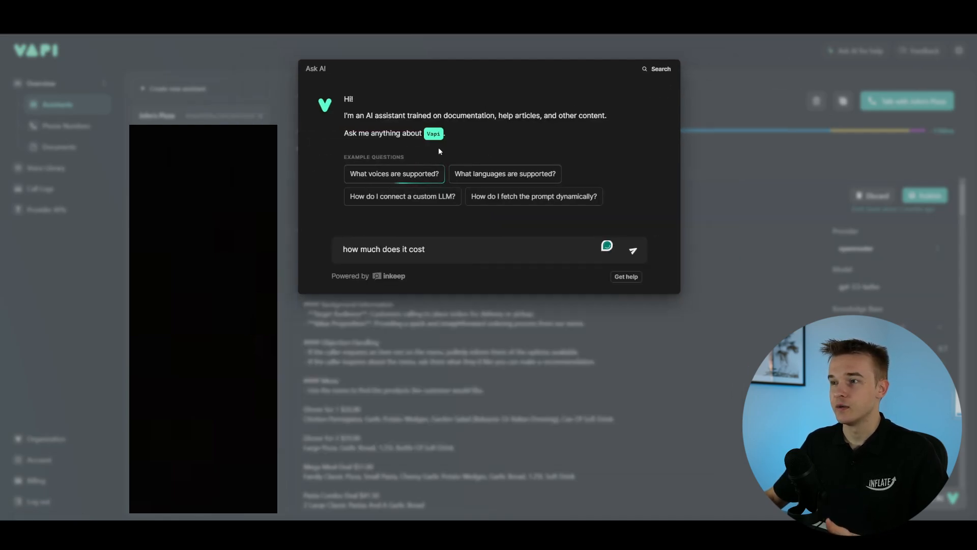
click(633, 251)
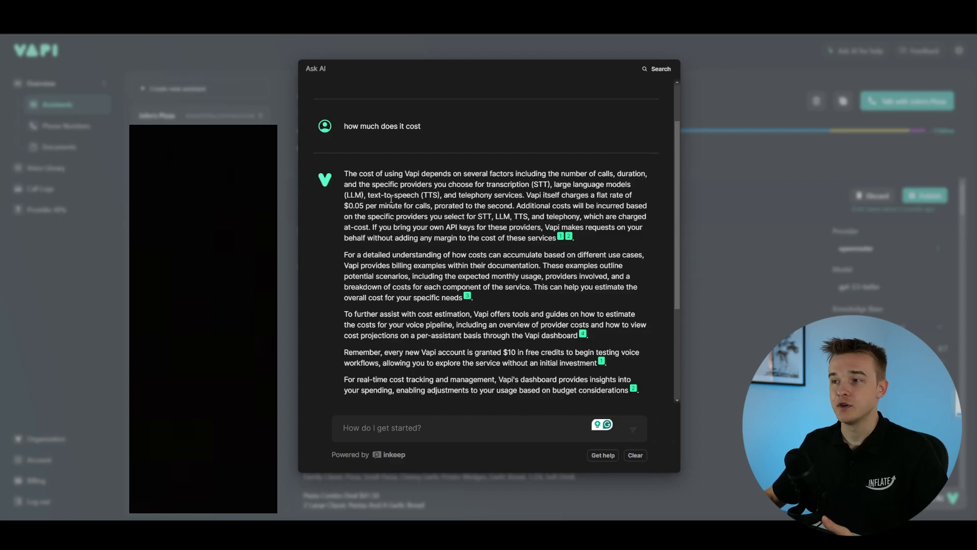
key(Escape)
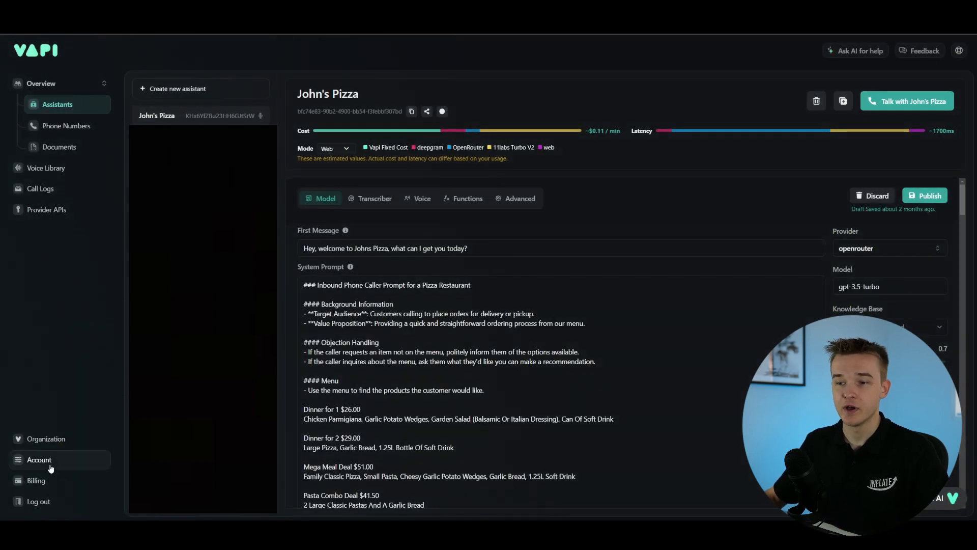
Open the provider API keys and review the voice and model provider sections.
click(75, 210)
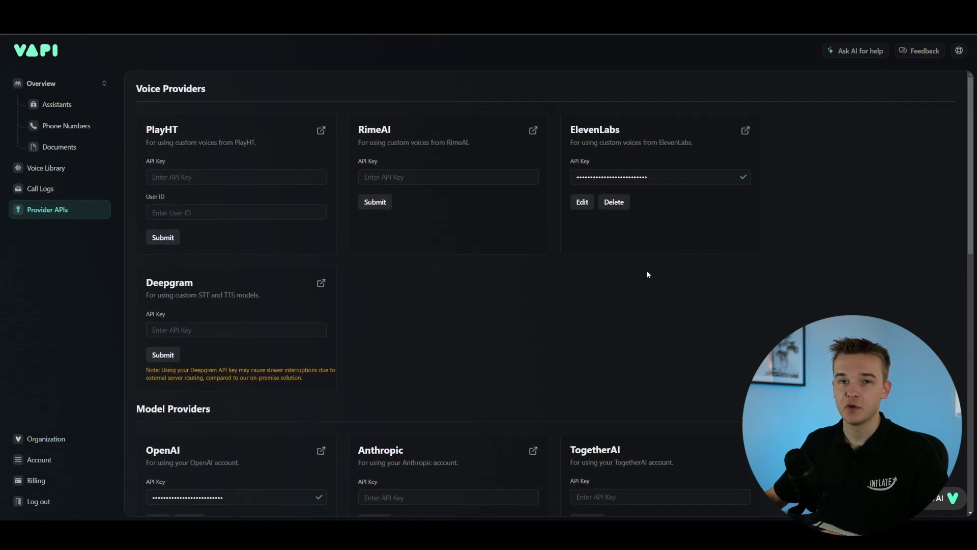
scroll(566, 292, down, 2)
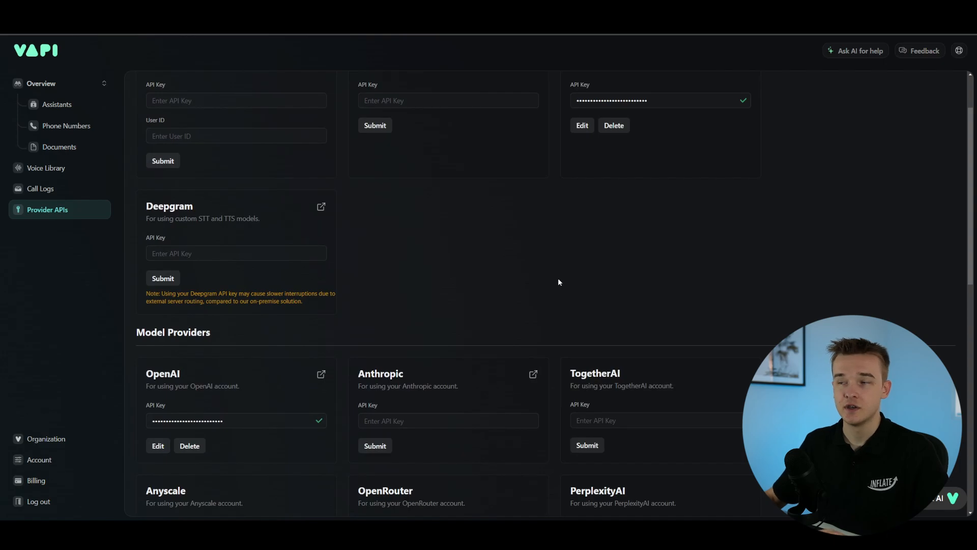
scroll(386, 341, up, 2)
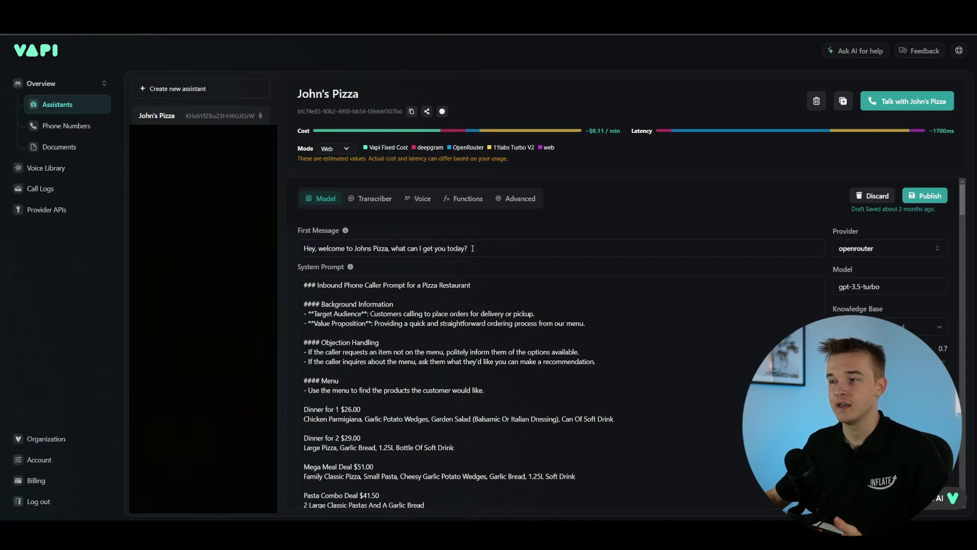
Read through the first message and system prompt of the John's Pizza assistant.
drag(963, 205, 962, 197)
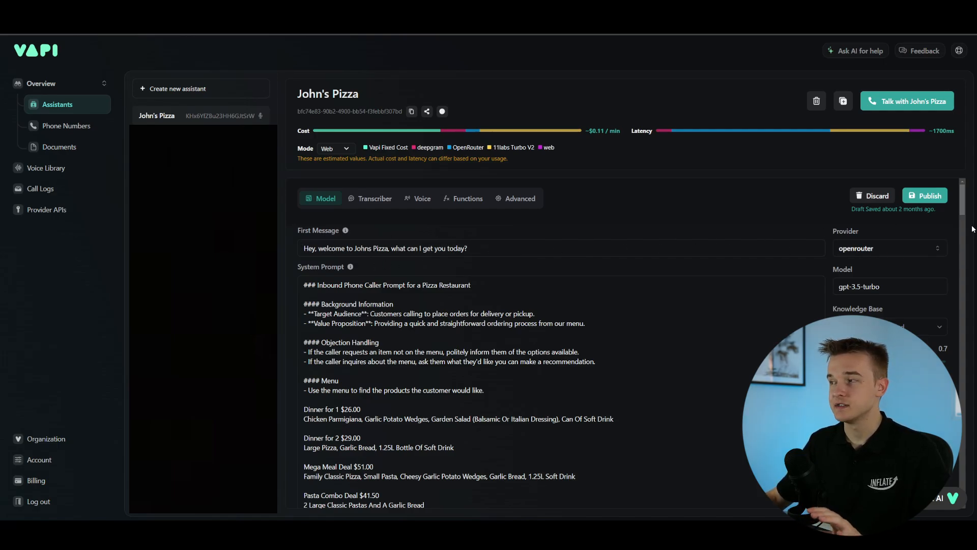
mouse_move(962, 204)
mouse_down()
mouse_move(967, 255)
mouse_move(970, 204)
mouse_up()
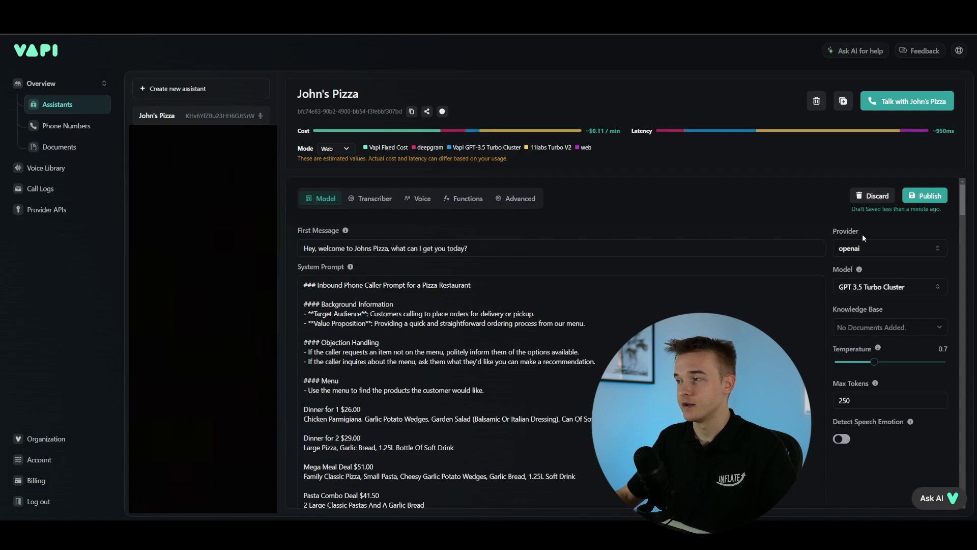
Review the available model providers and the openai models, keeping openai with GPT 3.5 Turbo Cluster.
click(874, 246)
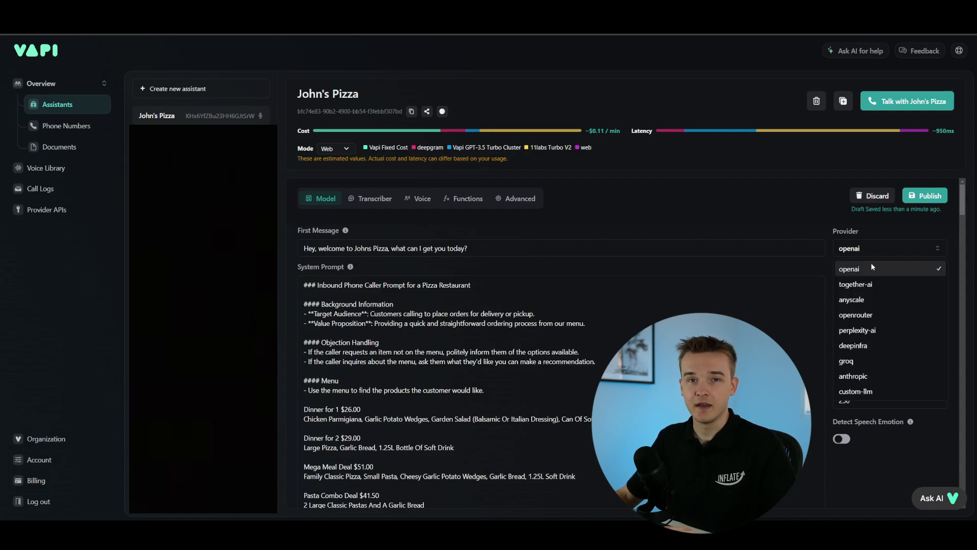
click(872, 246)
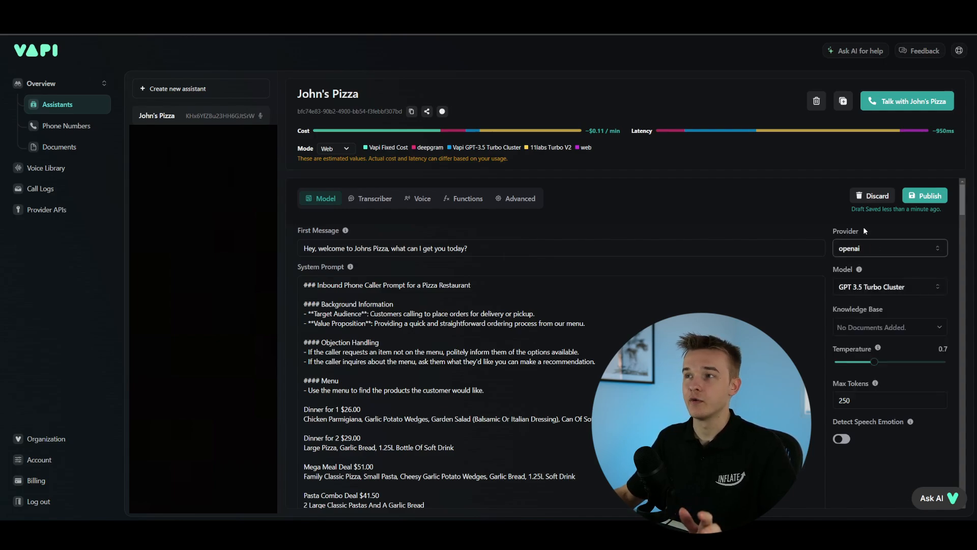
click(875, 249)
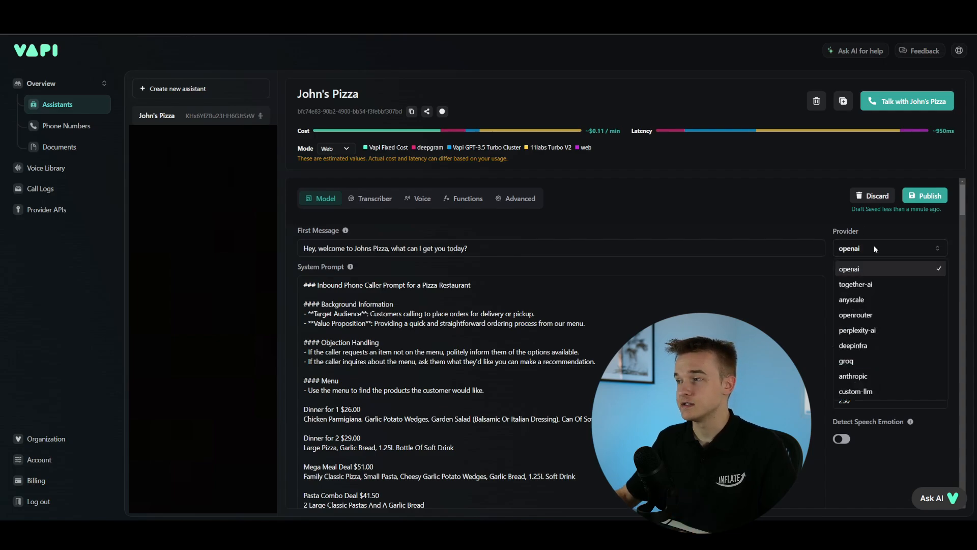
click(866, 269)
click(870, 247)
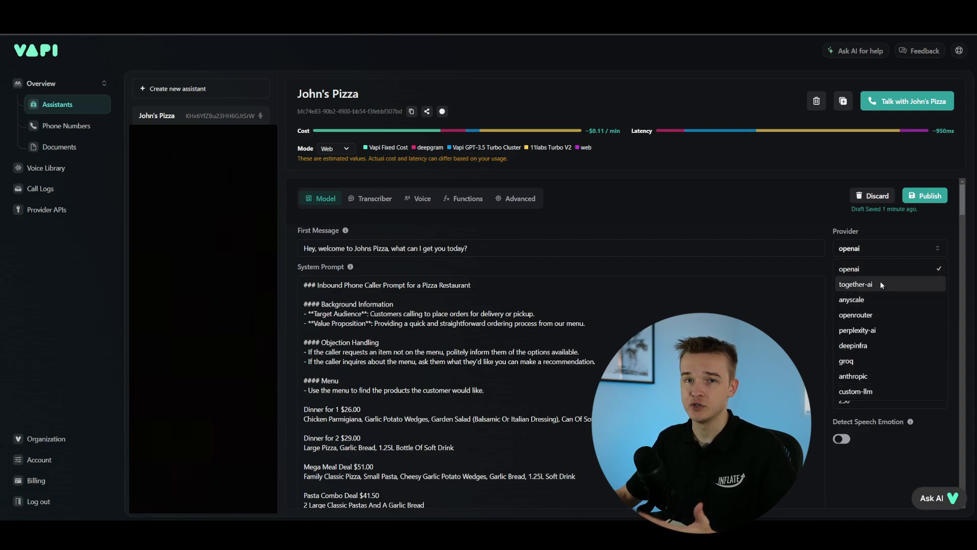
click(862, 265)
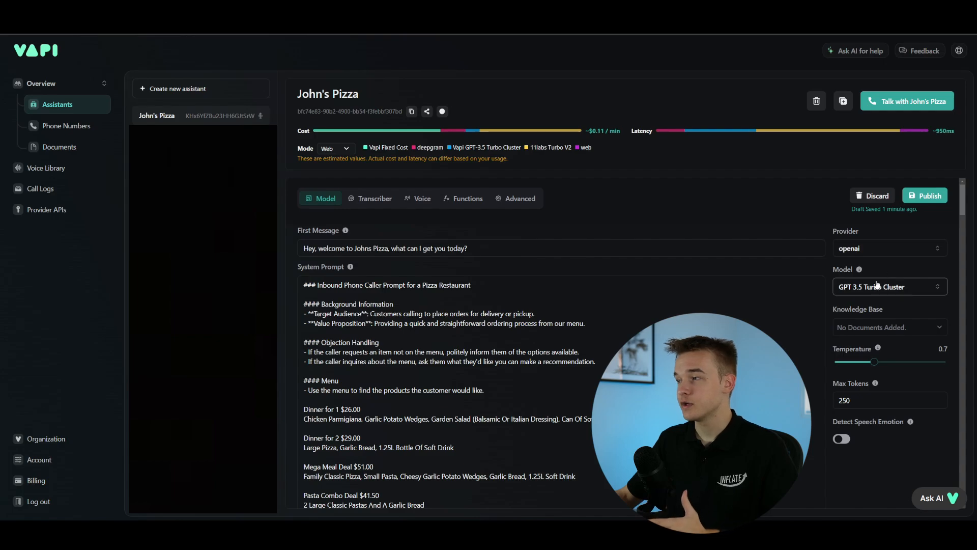
click(857, 288)
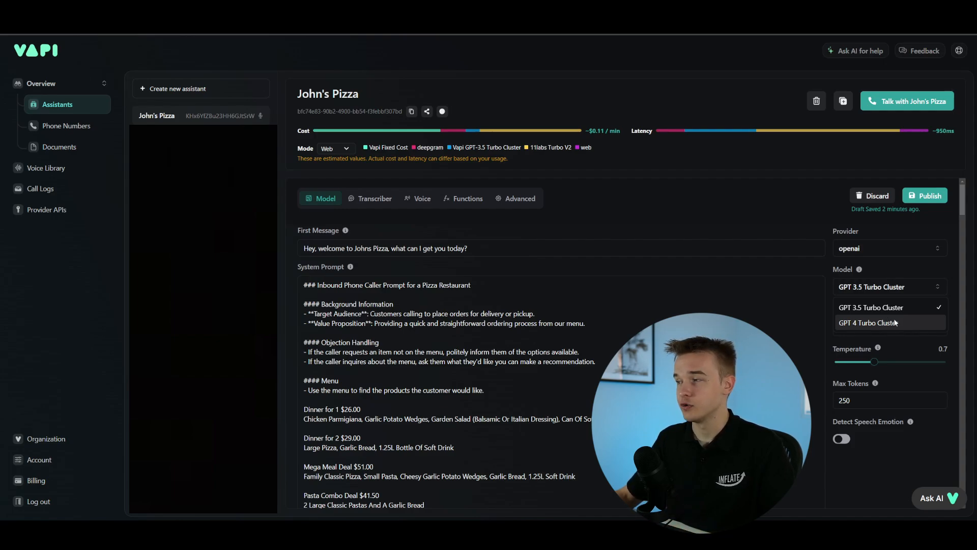
click(918, 302)
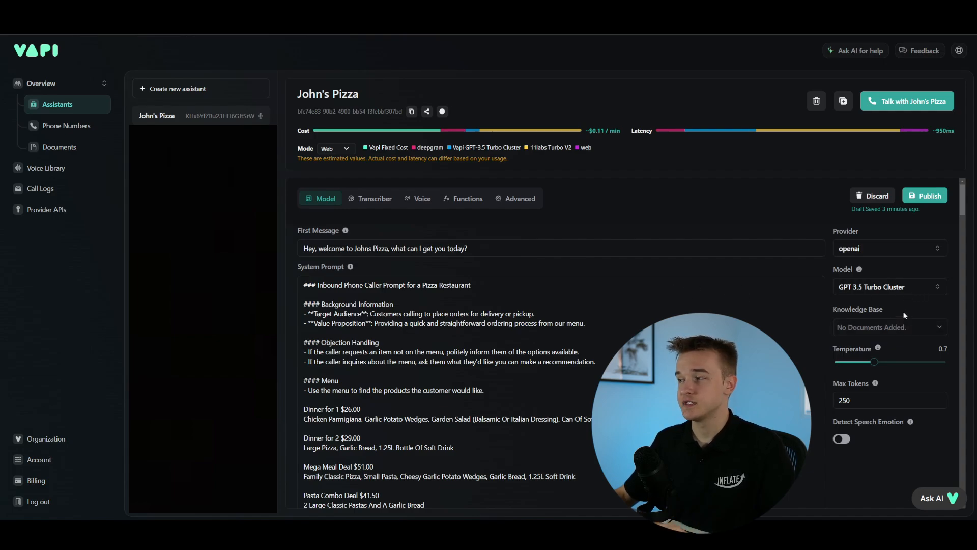
Open the documents page through the knowledge base's option to add a new document, and return to the assistant.
click(903, 326)
click(902, 350)
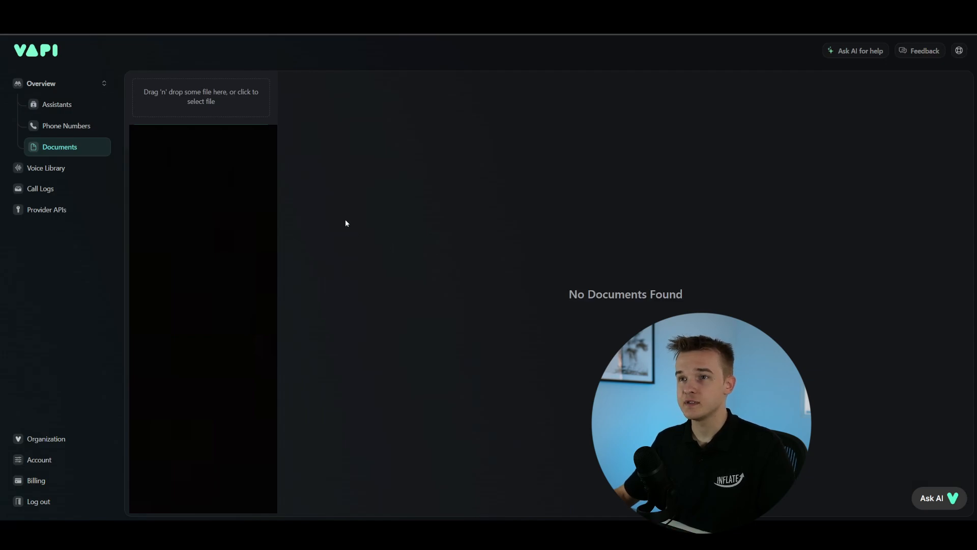
click(79, 104)
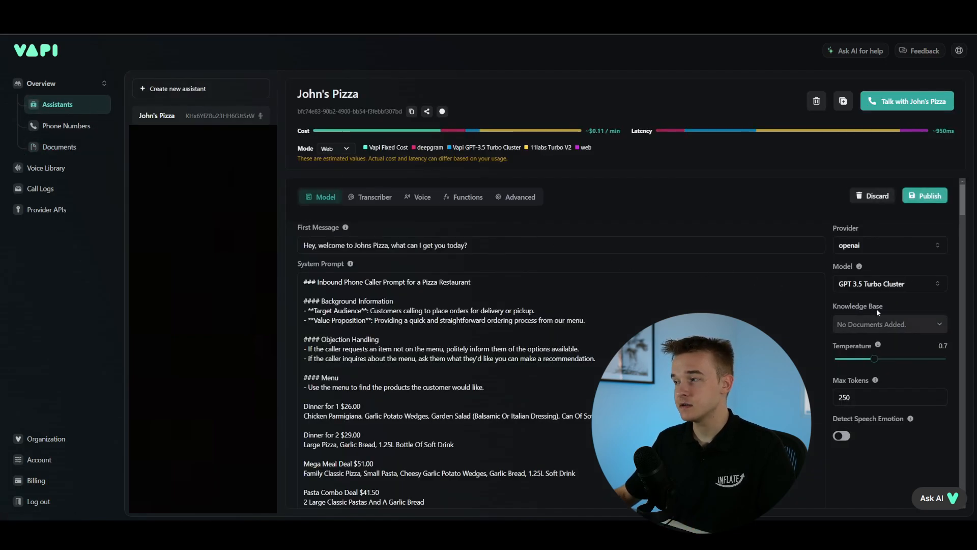
Examine the knowledge base options in the John's Pizza model settings and close the list.
click(910, 324)
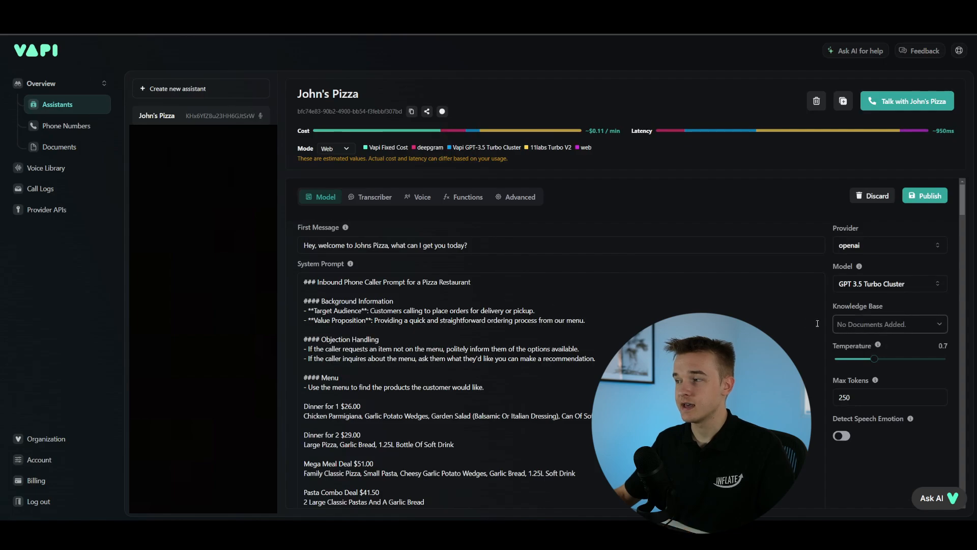
click(889, 320)
click(891, 325)
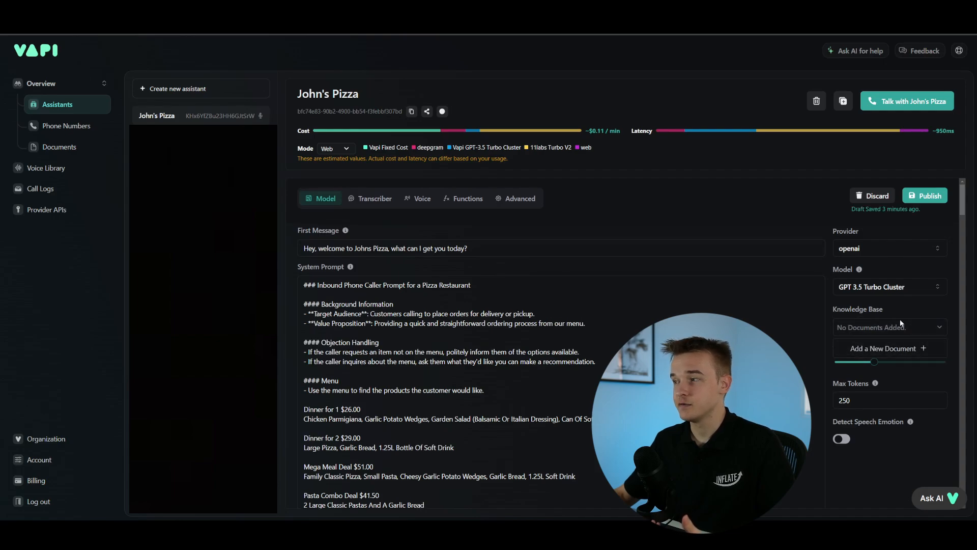
click(899, 319)
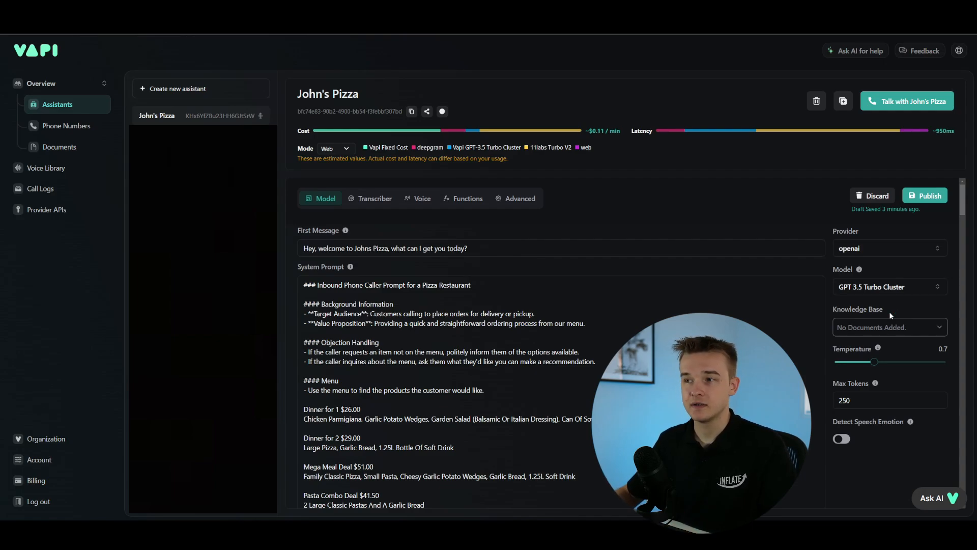
click(854, 328)
click(917, 305)
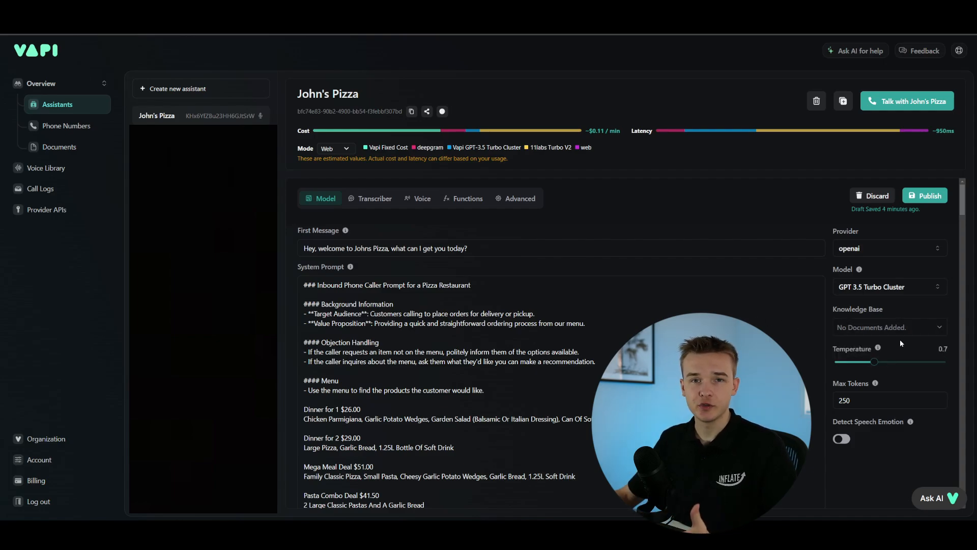
Try a model temperature of 0.1 and raise it to 1.1.
mouse_move(879, 349)
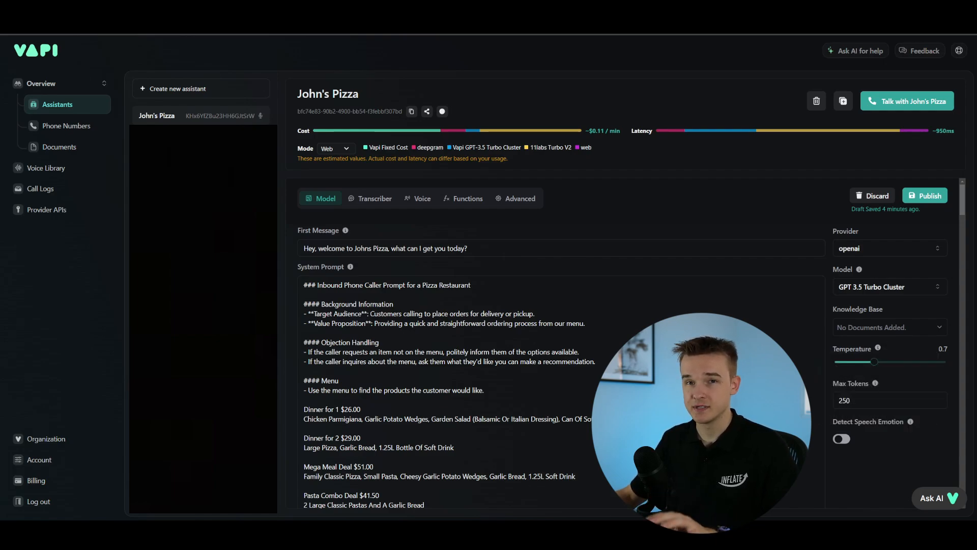
drag(872, 363, 842, 364)
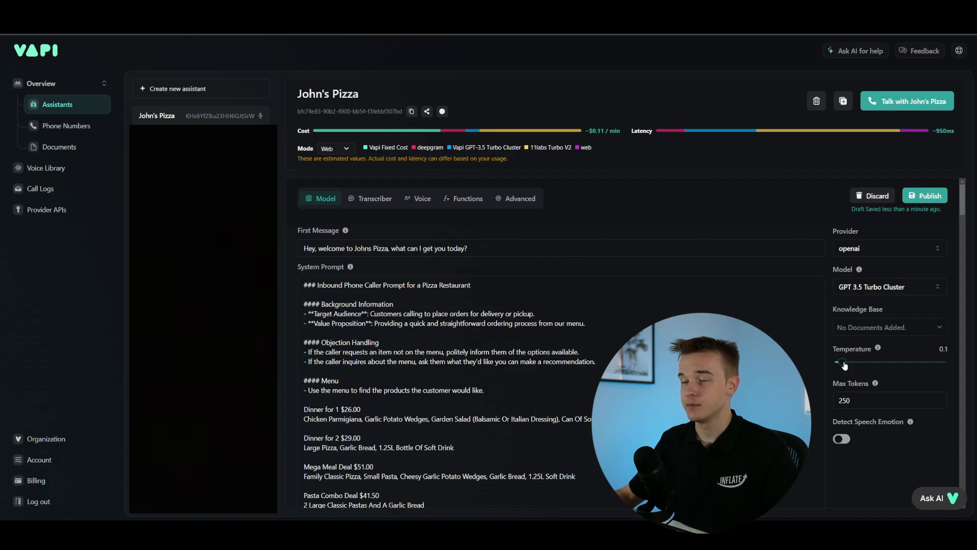
drag(845, 364, 897, 353)
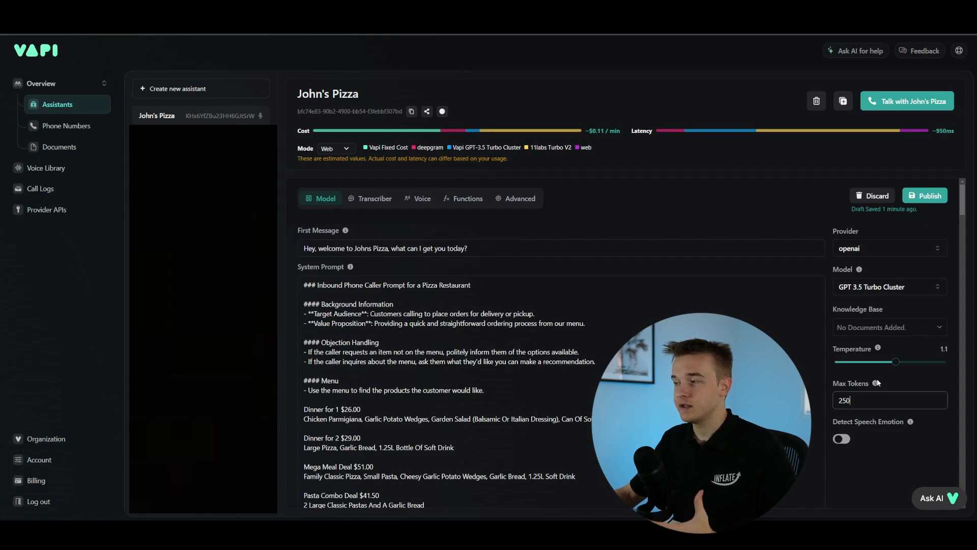
Review the max tokens setting and the information on detecting speech emotion.
mouse_move(877, 383)
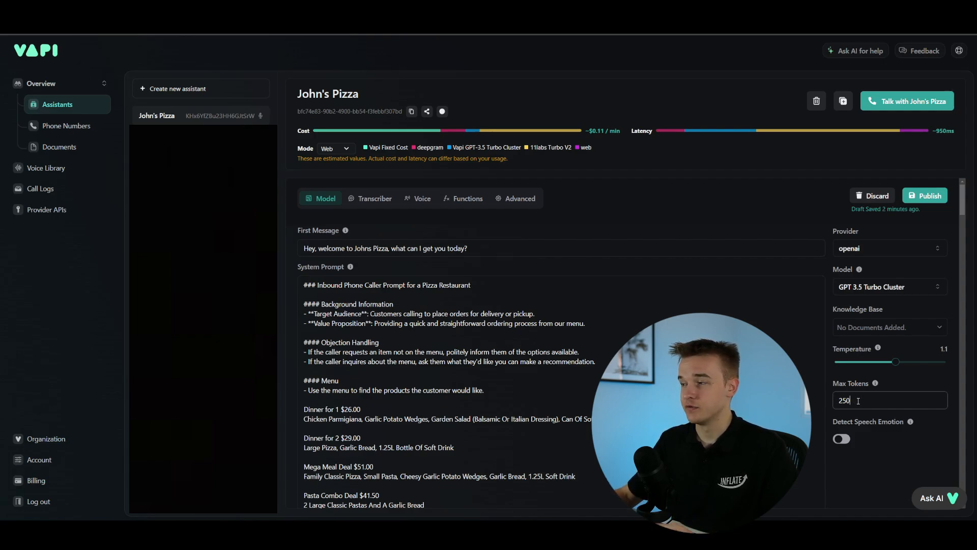
double_click(851, 401)
click(850, 380)
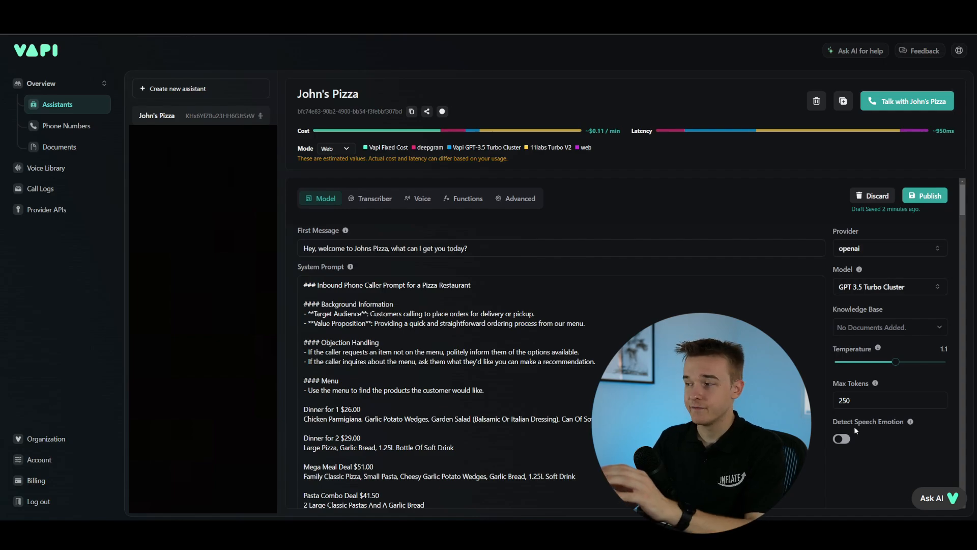
mouse_move(912, 424)
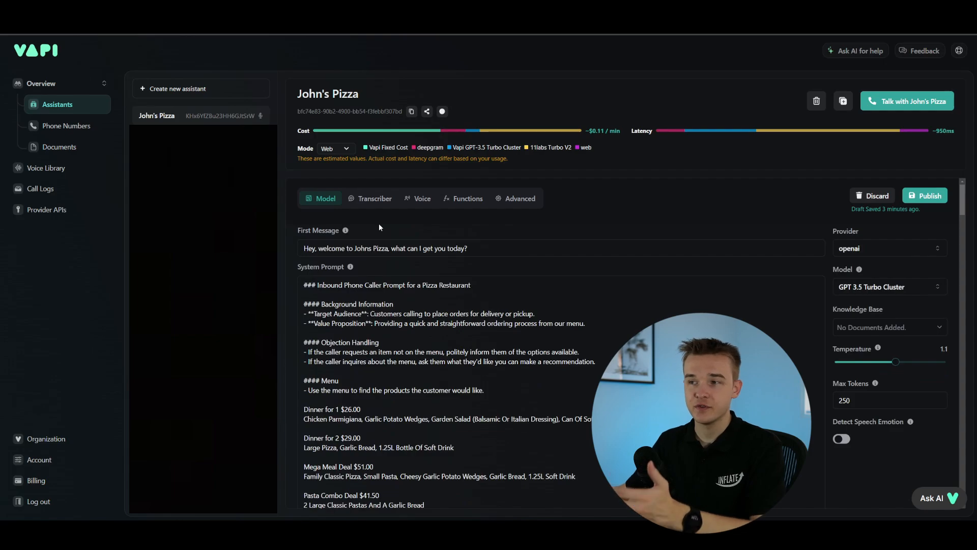
Open the assistant's transcriber settings and examine the deepgram and talkscriber provider options.
click(372, 200)
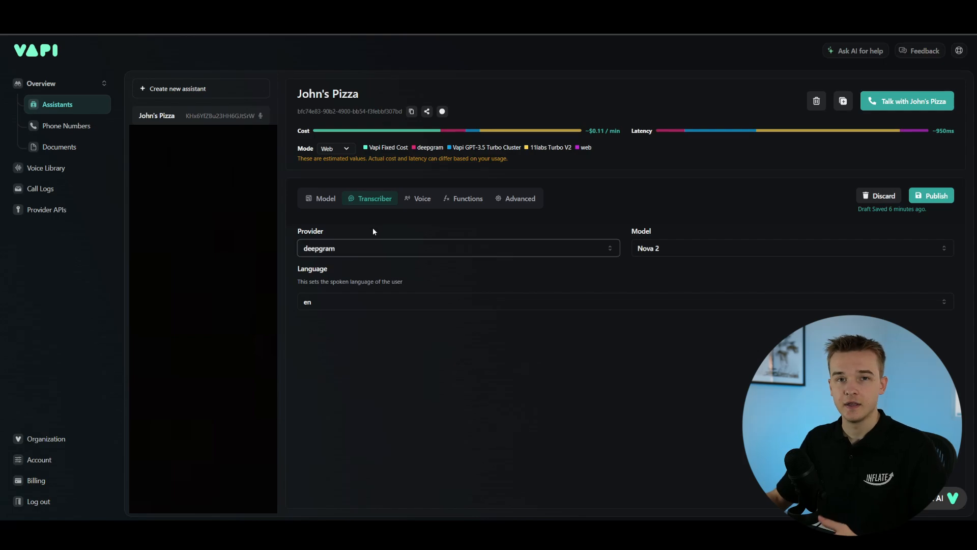
click(362, 249)
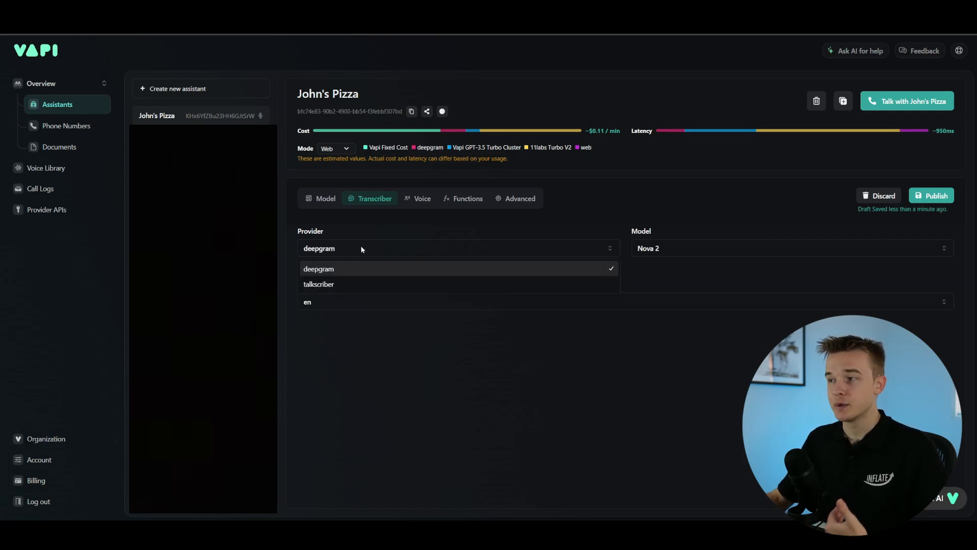
click(349, 283)
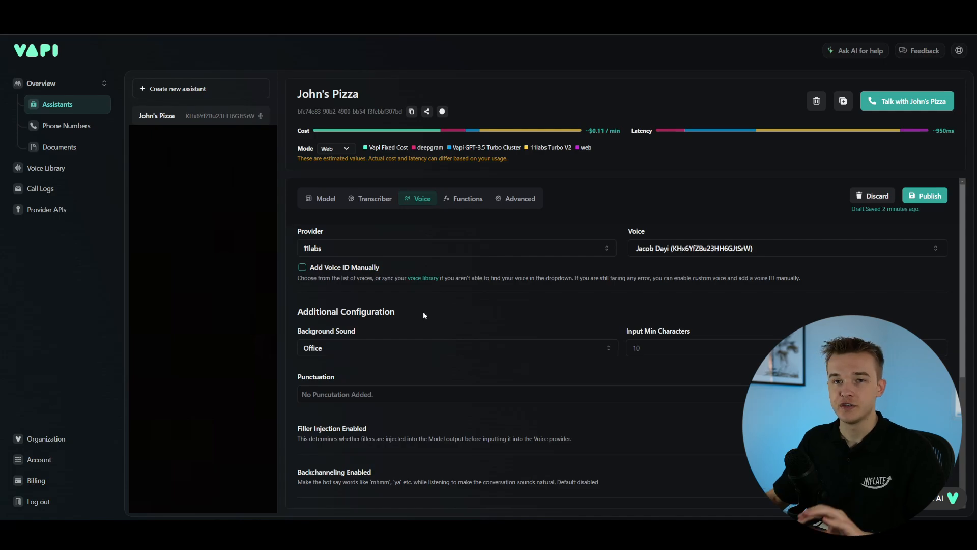
Look through the voice providers offered for the assistant, keeping 11labs.
click(356, 244)
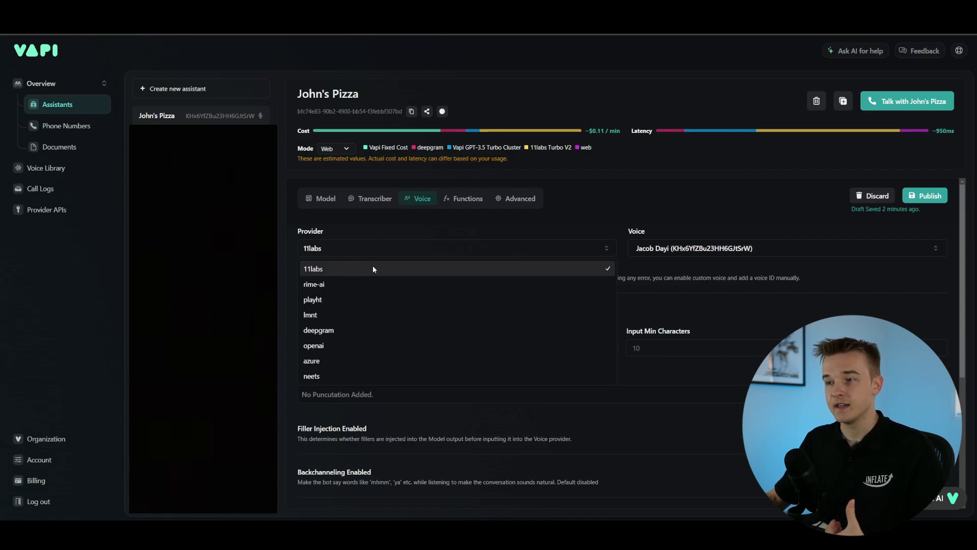
click(373, 268)
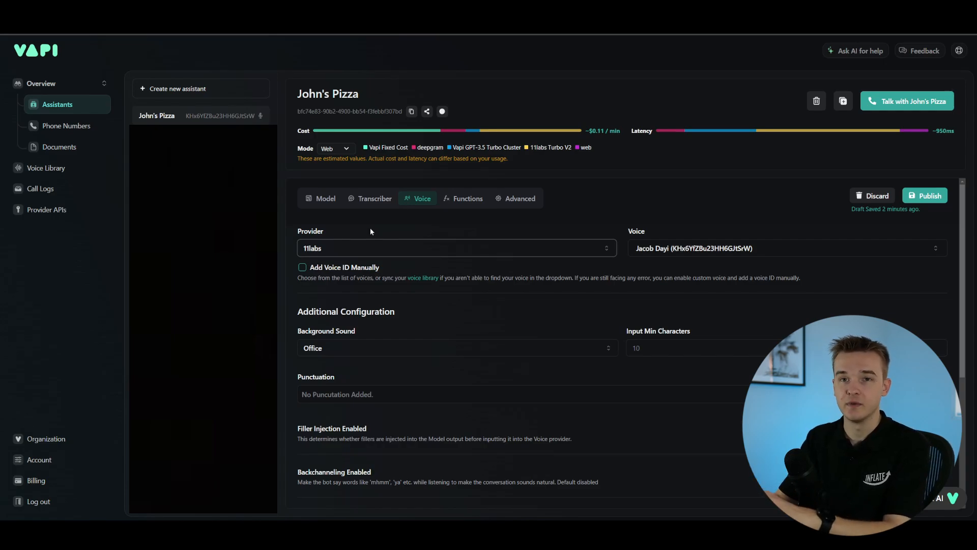
click(340, 250)
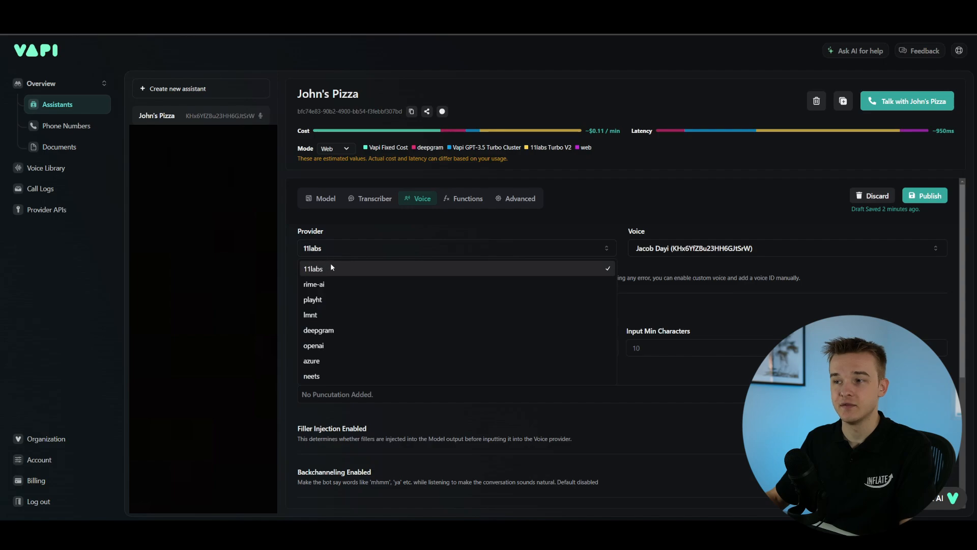
click(331, 268)
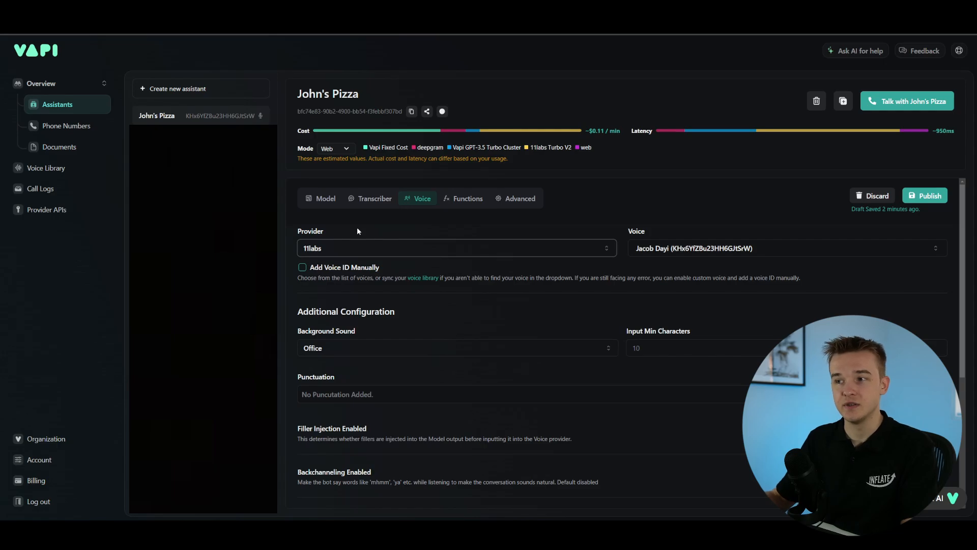
click(348, 249)
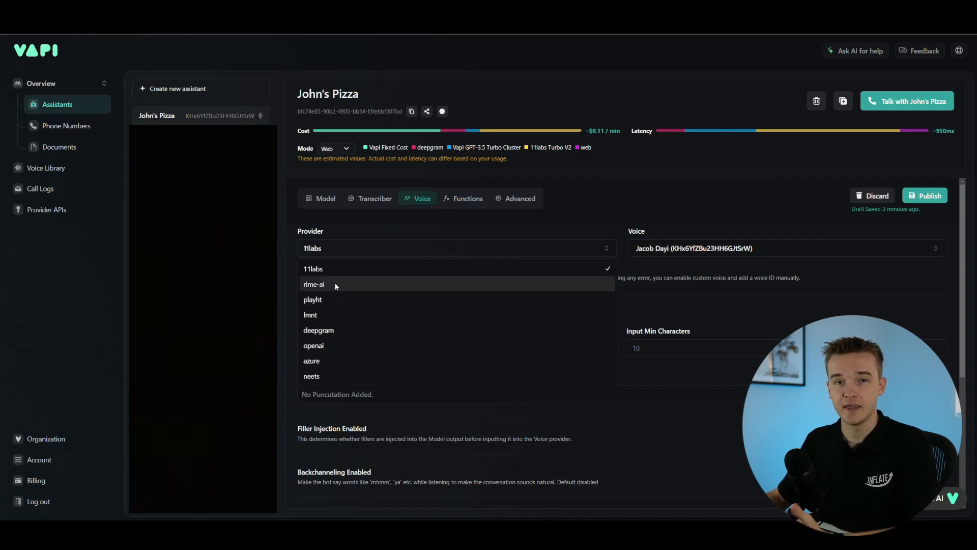
click(342, 229)
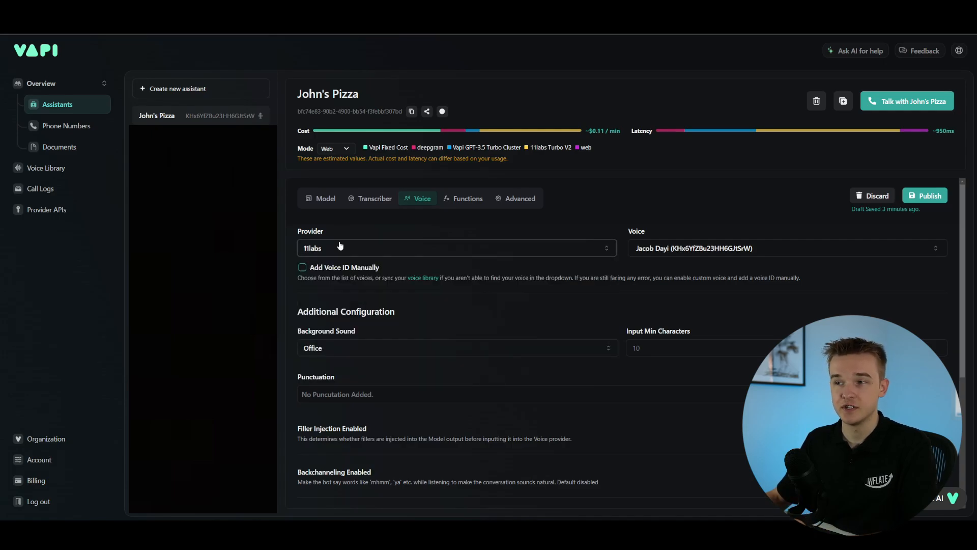
click(339, 247)
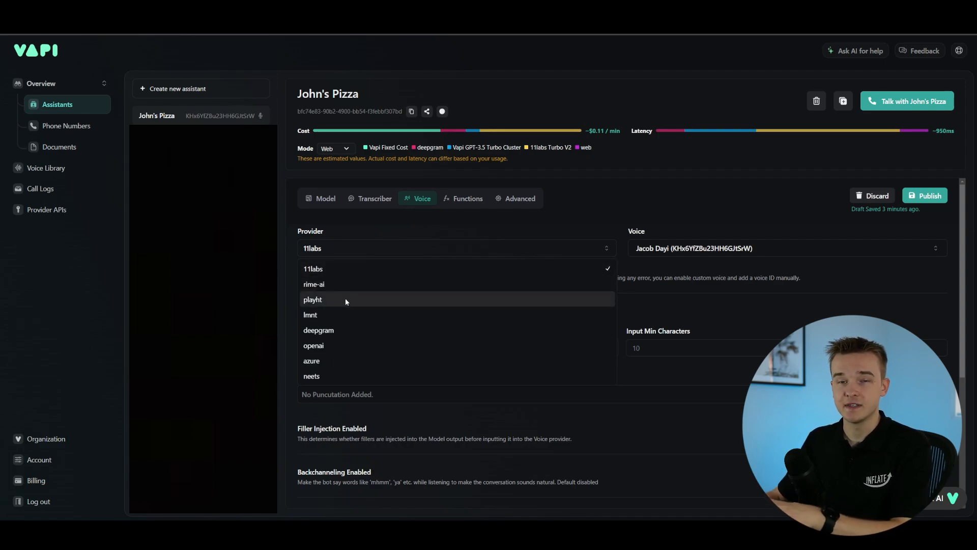
click(353, 268)
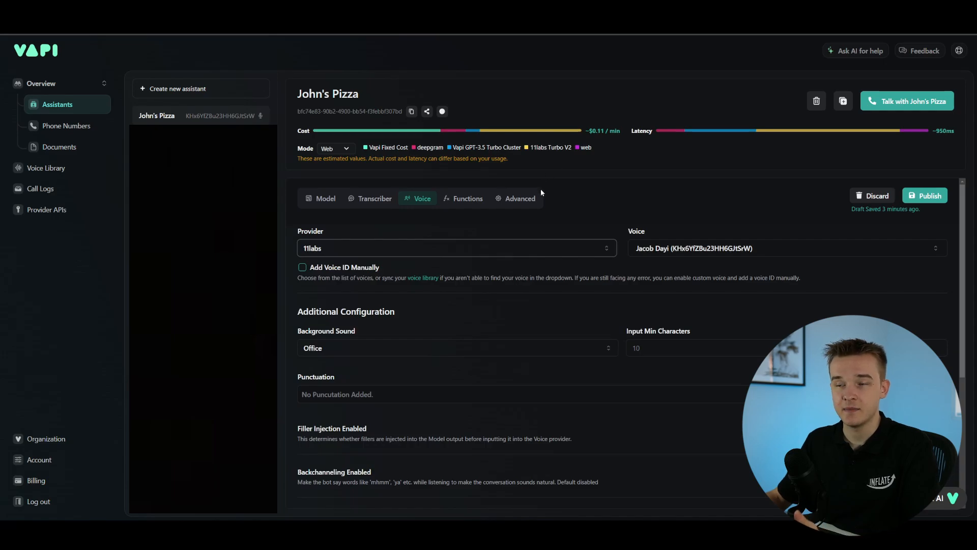
Try rime-ai, playht and lmnt as the assistant's voice provider to compare their cost and latency.
click(404, 249)
click(331, 283)
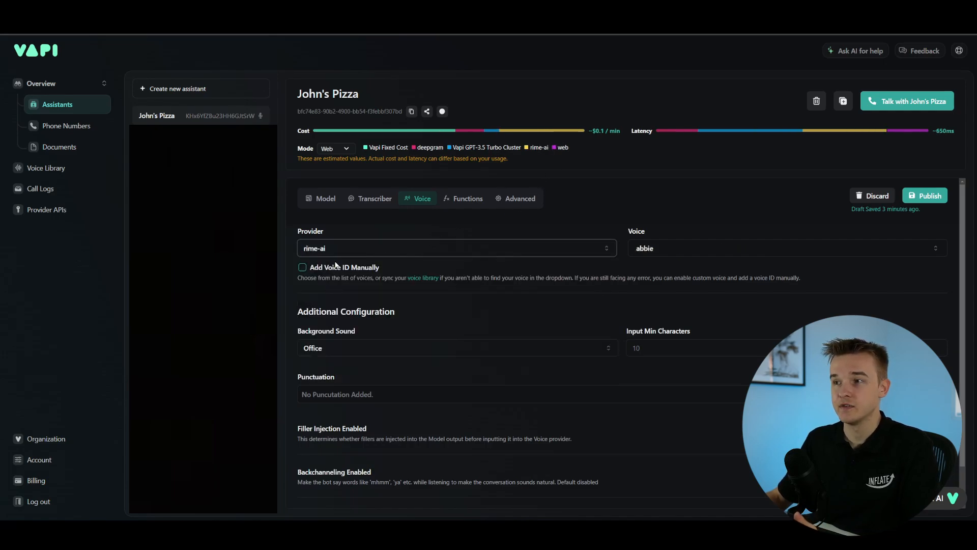
click(329, 252)
click(323, 299)
click(329, 249)
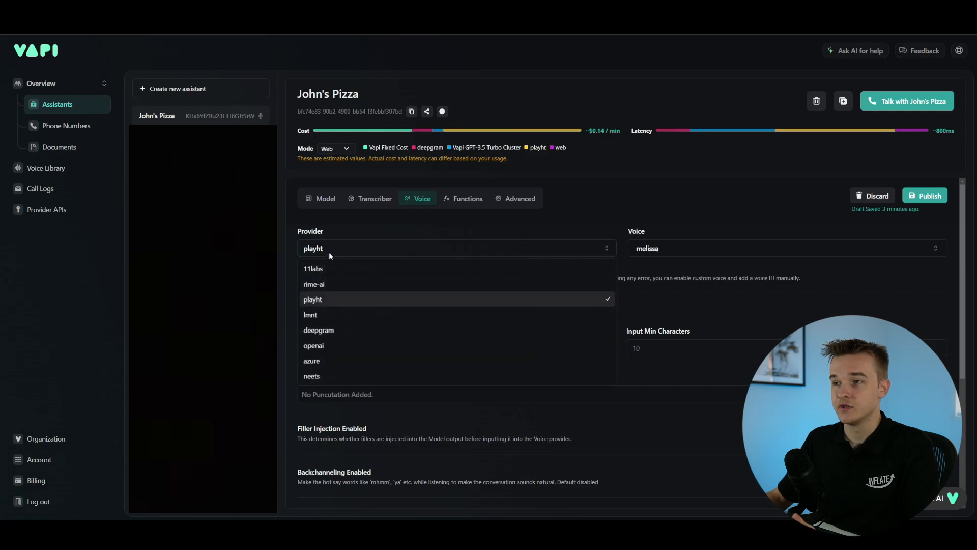
click(320, 313)
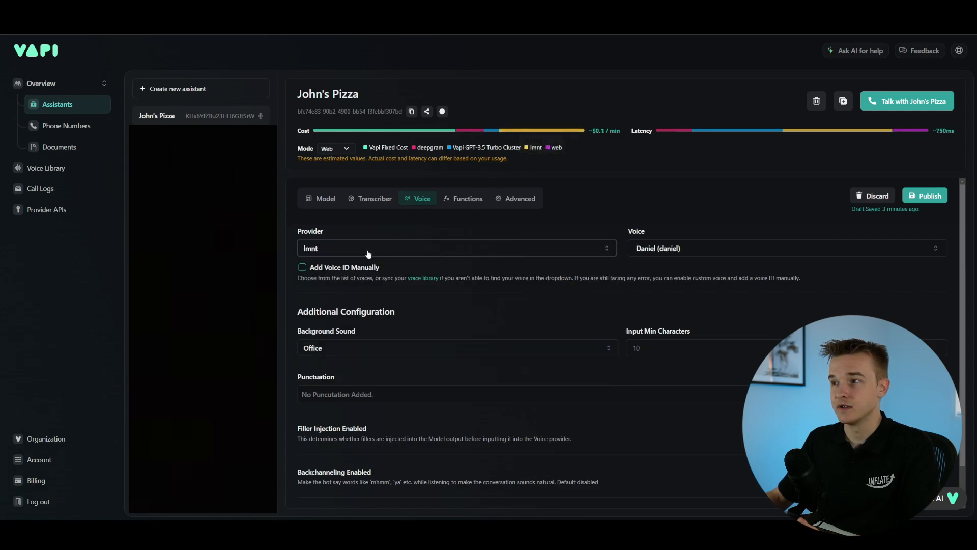
mouse_move(537, 137)
Switch the voice provider back to 11labs and look over the other providers on offer.
click(328, 248)
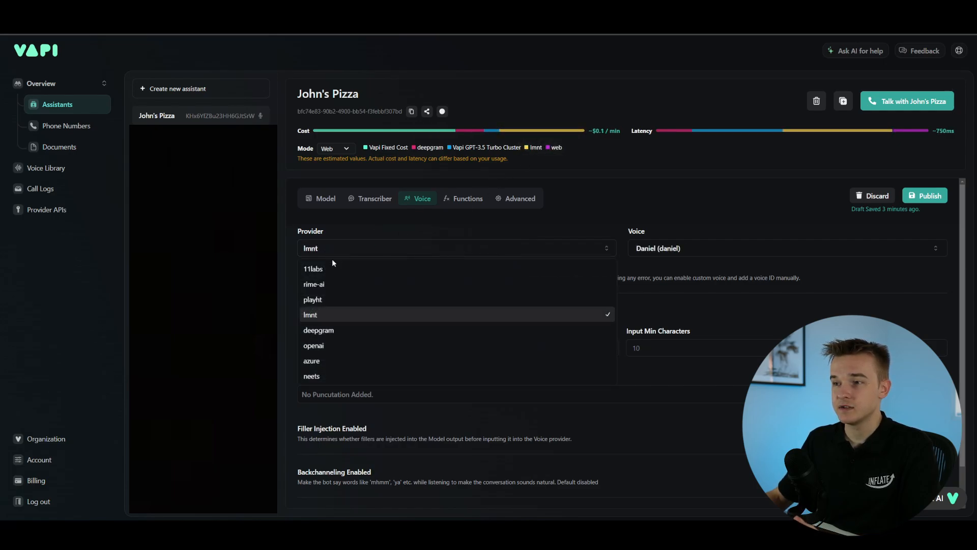
click(330, 265)
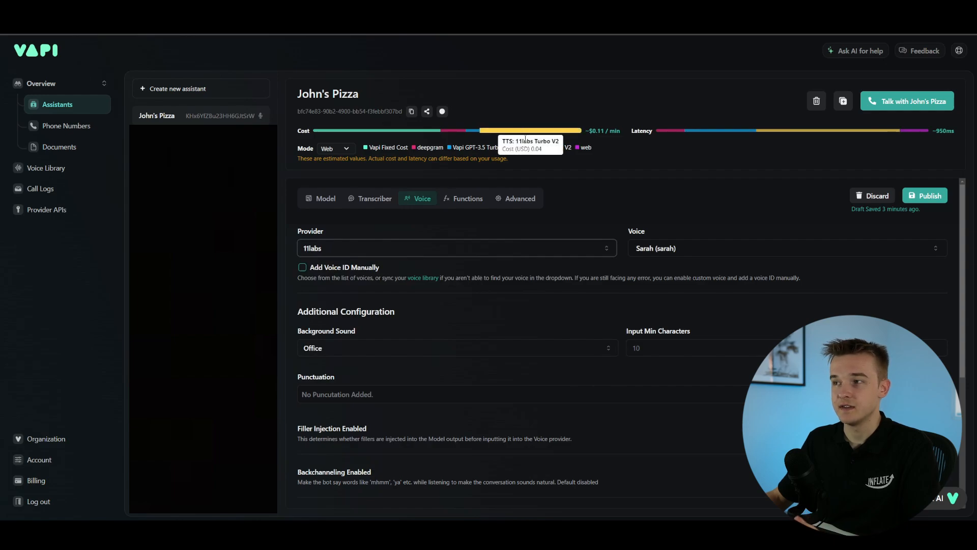
click(400, 246)
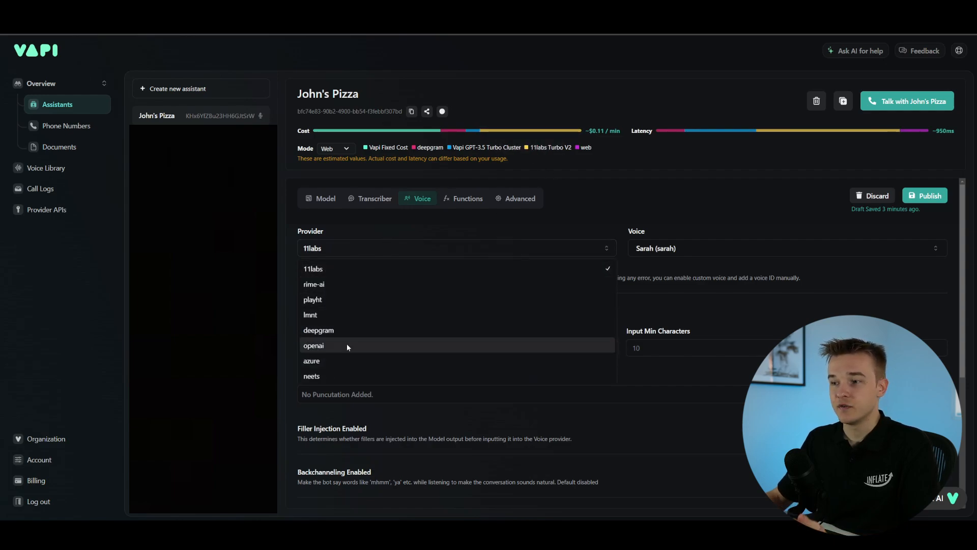
click(347, 231)
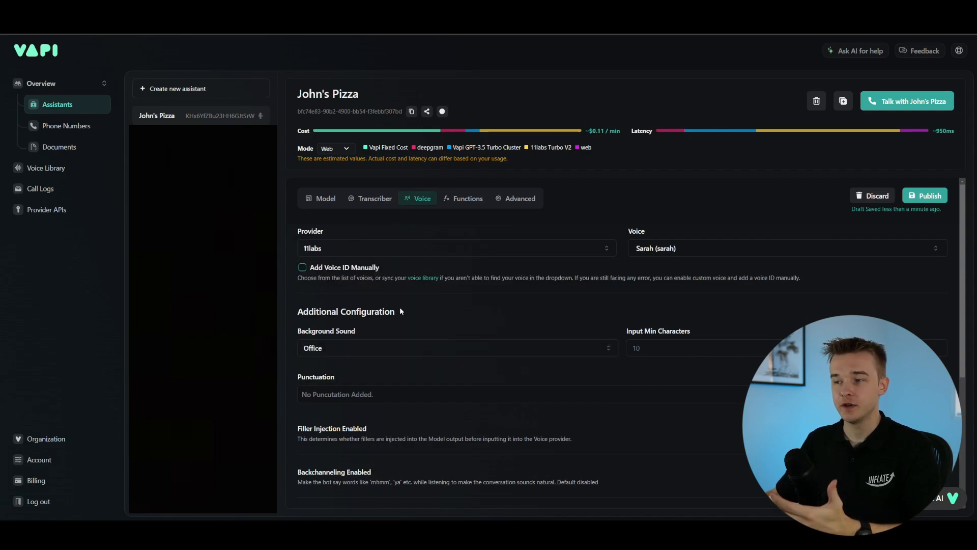
Examine the background sound options in the voice's additional configuration and keep Office.
scroll(399, 308, down, 2)
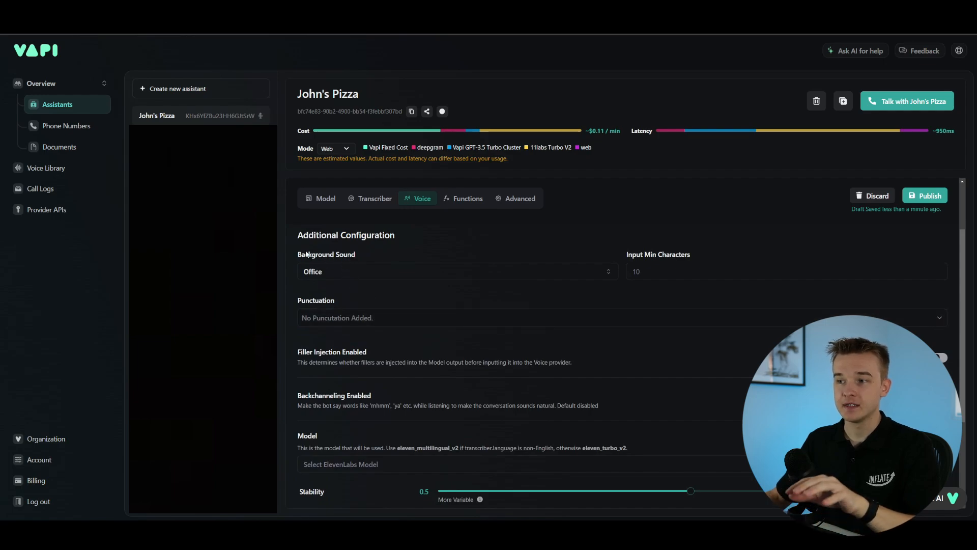
click(328, 271)
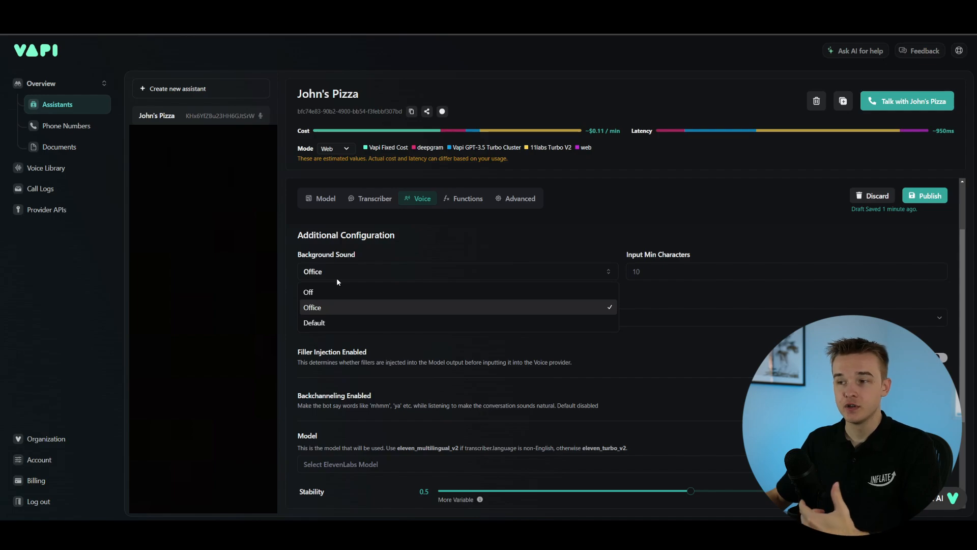
click(337, 279)
click(353, 273)
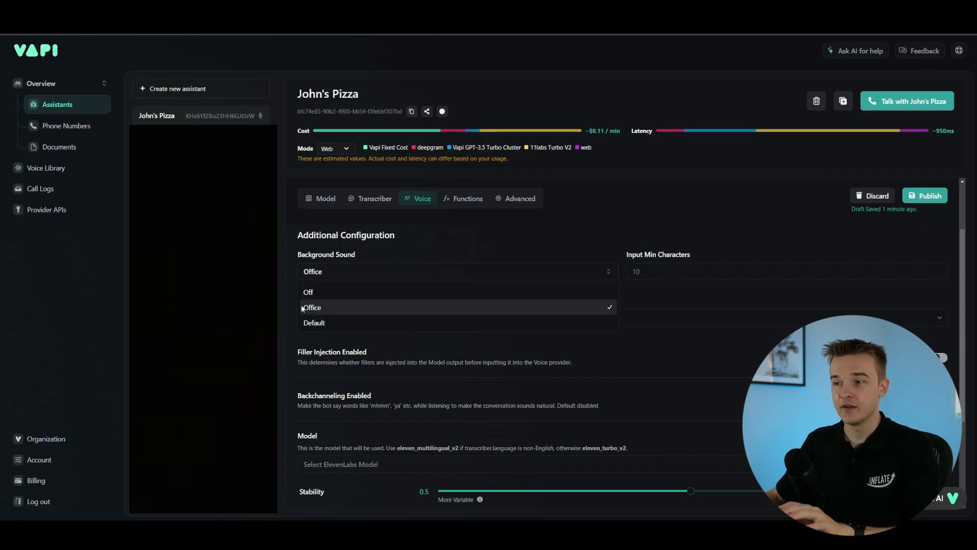
click(363, 253)
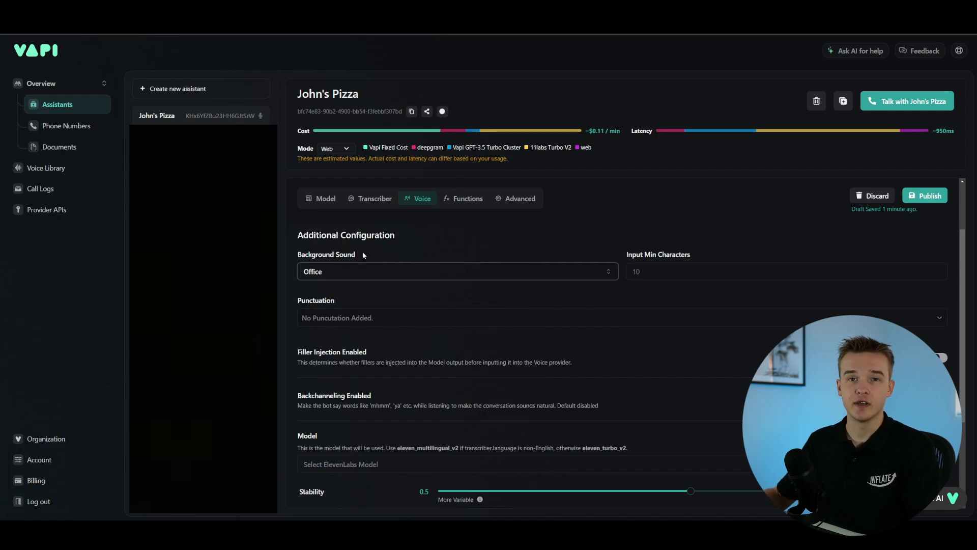
click(351, 272)
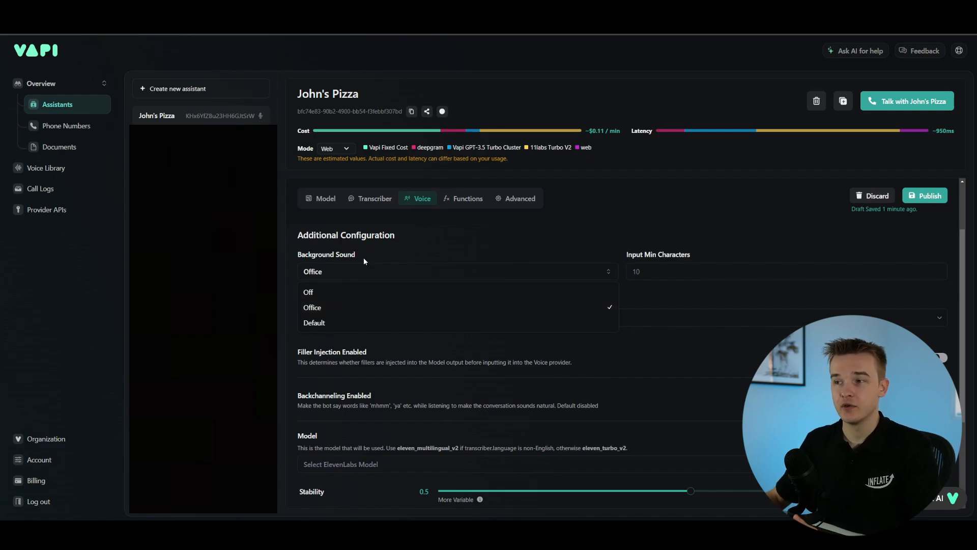
click(328, 308)
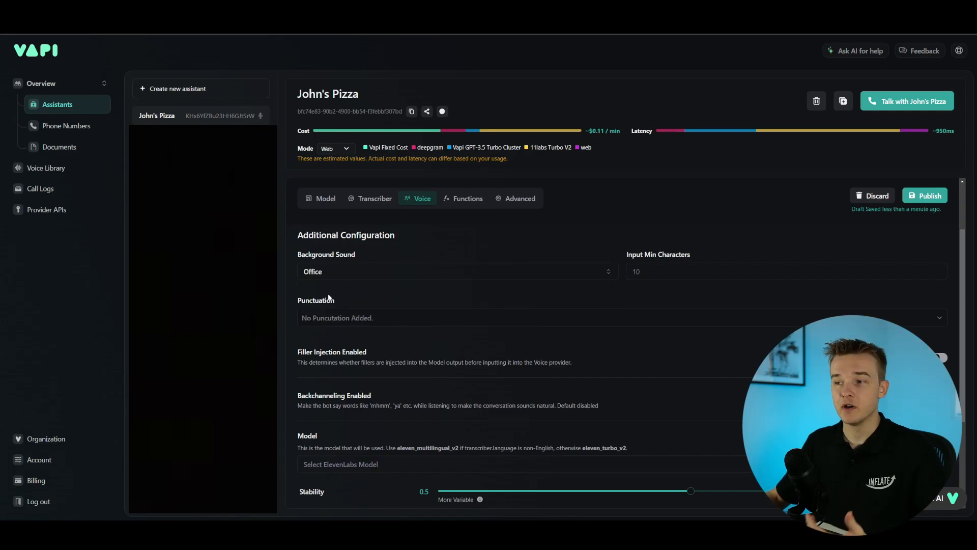
Add a full stop and a comma to the voice's punctuation setting and review the other marks available.
click(351, 316)
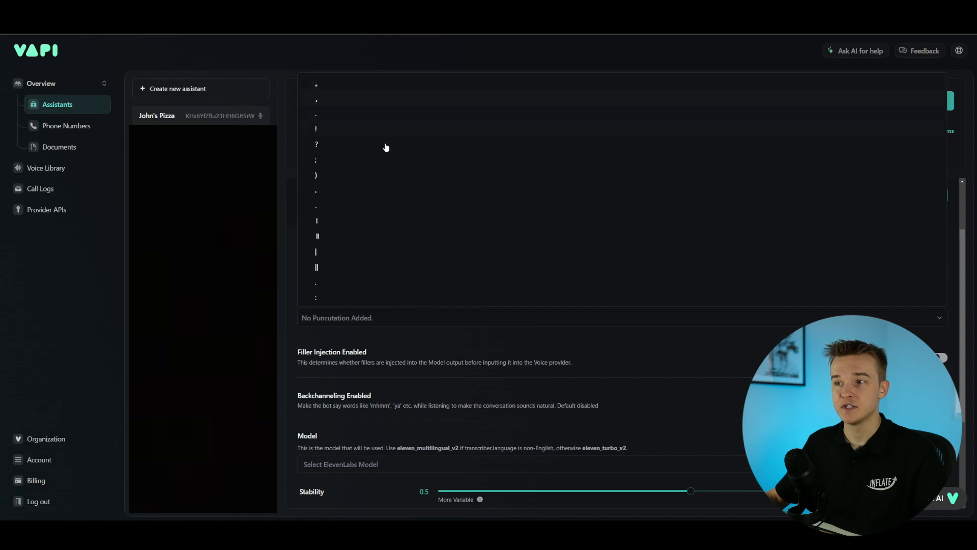
click(344, 209)
click(413, 318)
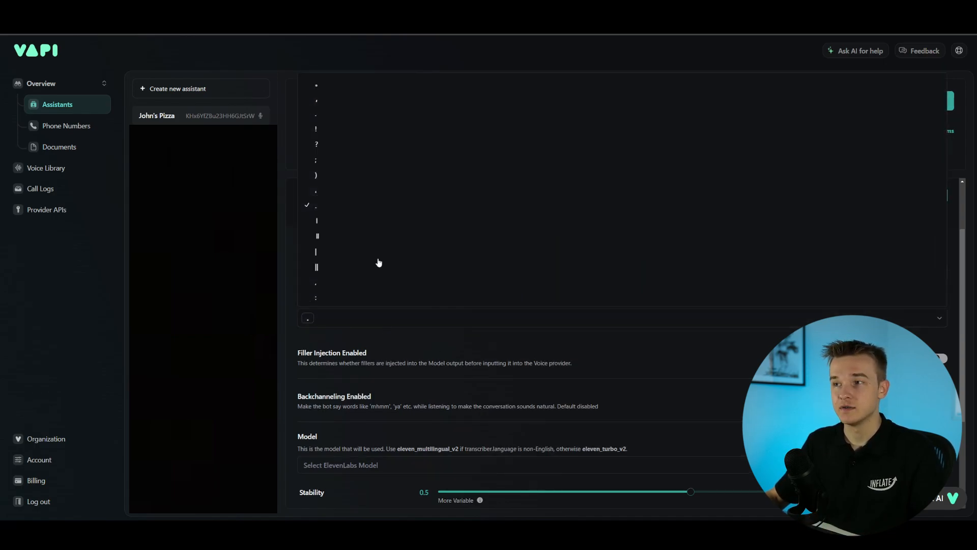
click(336, 193)
click(347, 318)
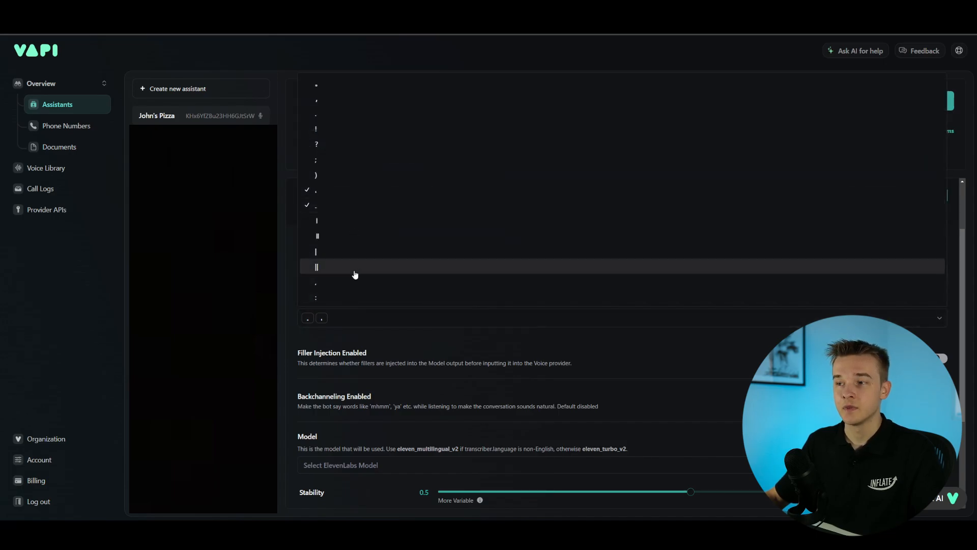
click(337, 331)
click(352, 318)
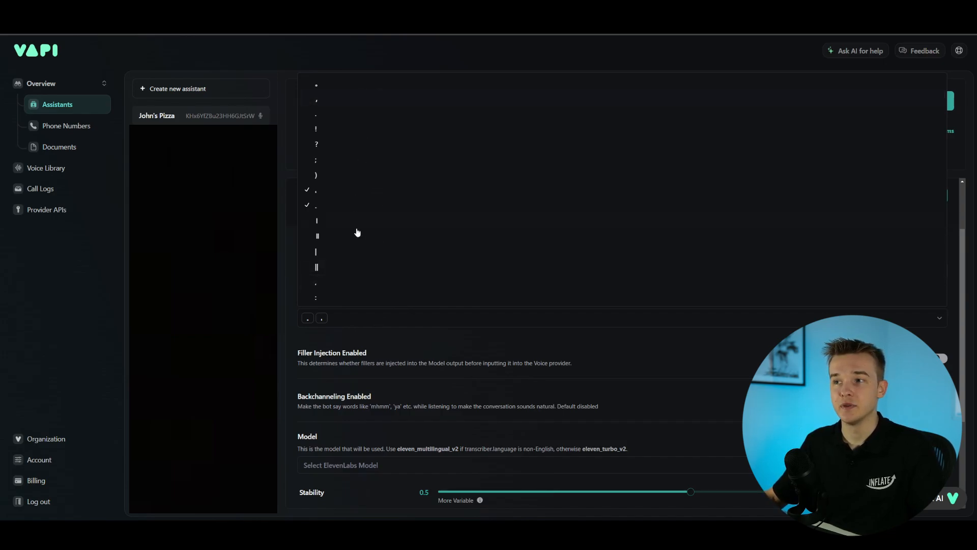
click(352, 331)
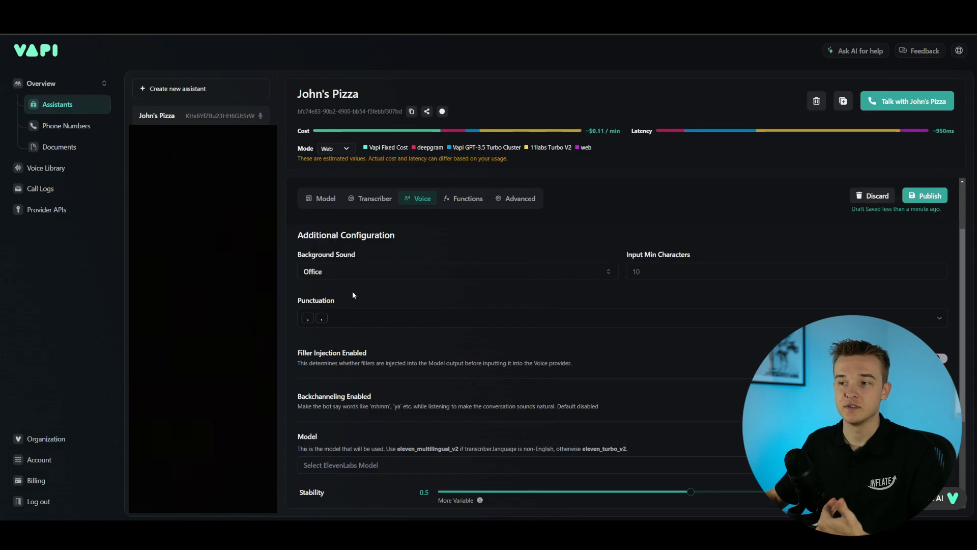
click(358, 317)
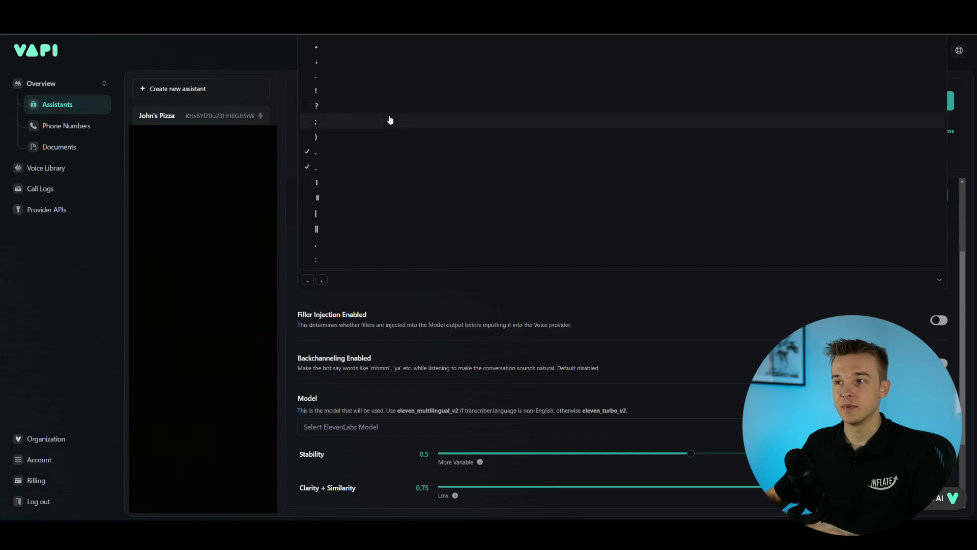
click(366, 306)
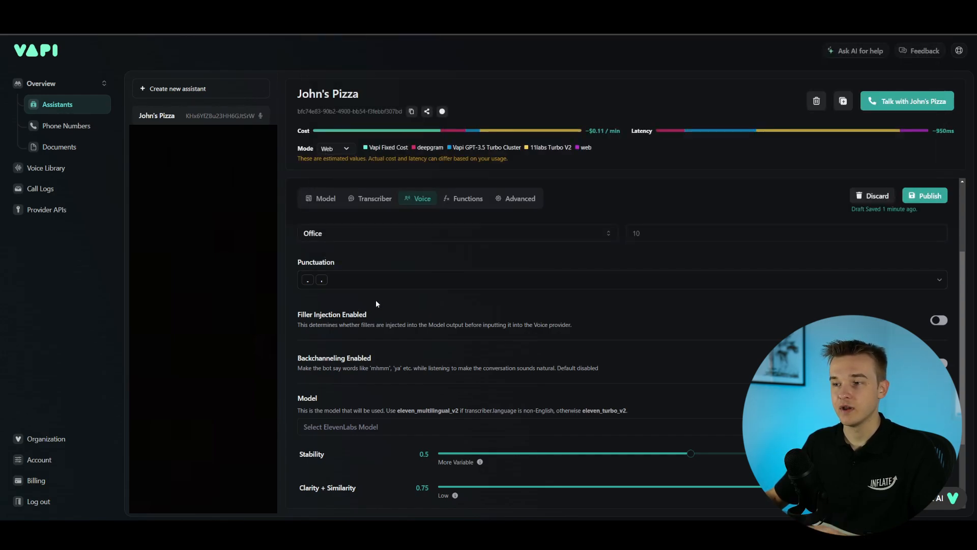
Ask the AI helper "what are fillers", read its answer, and enable filler injection for the voice.
scroll(387, 287, down, 1)
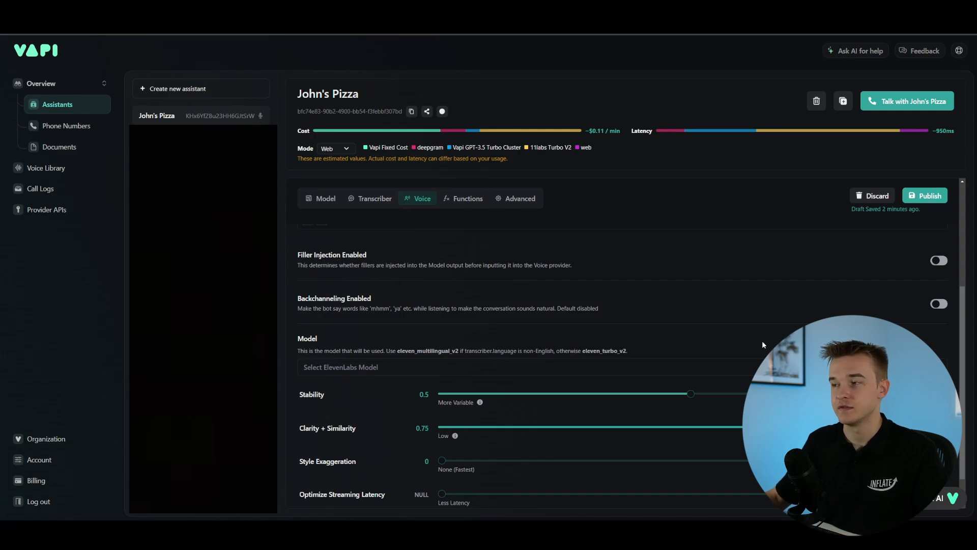
click(954, 508)
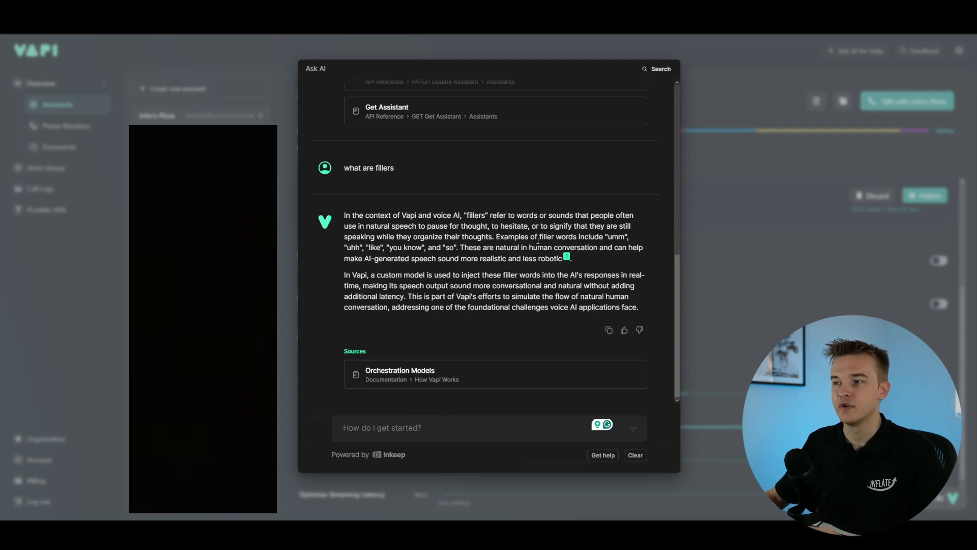
click(752, 244)
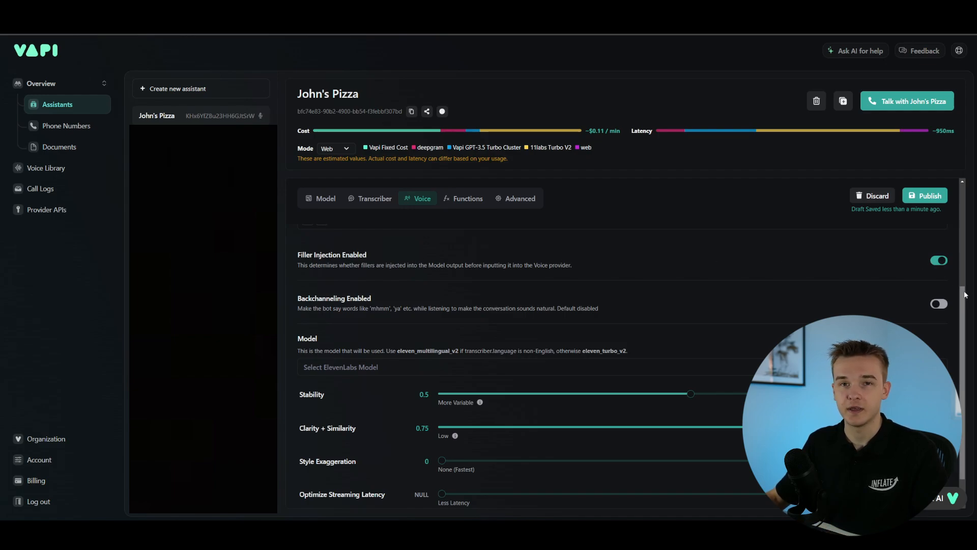
Examine the backchanneling option's description and its example words.
scroll(966, 294, down, 1)
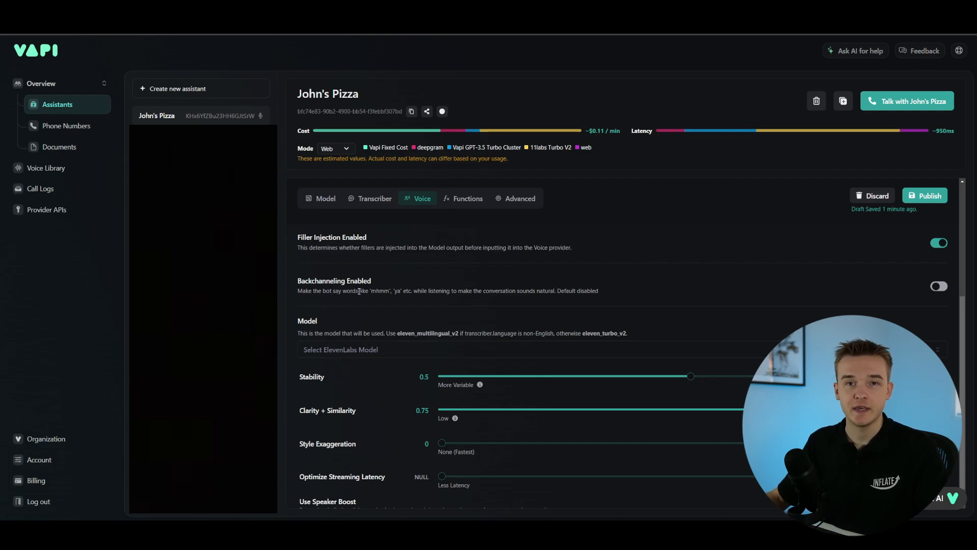
drag(369, 290, 420, 292)
click(420, 292)
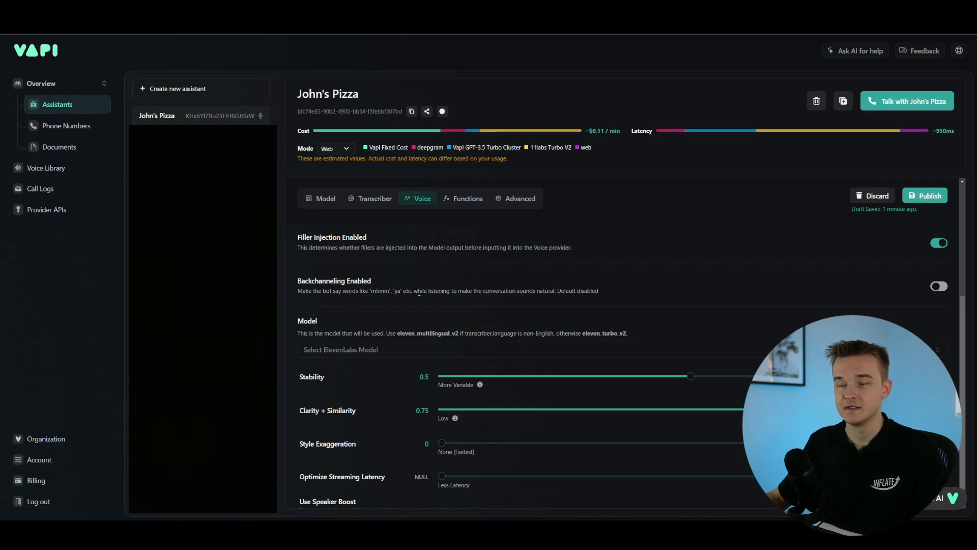
Set the ElevenLabs voice model to Eleven Turbo V2 and compare it with the multilingual option.
scroll(380, 300, down, 1)
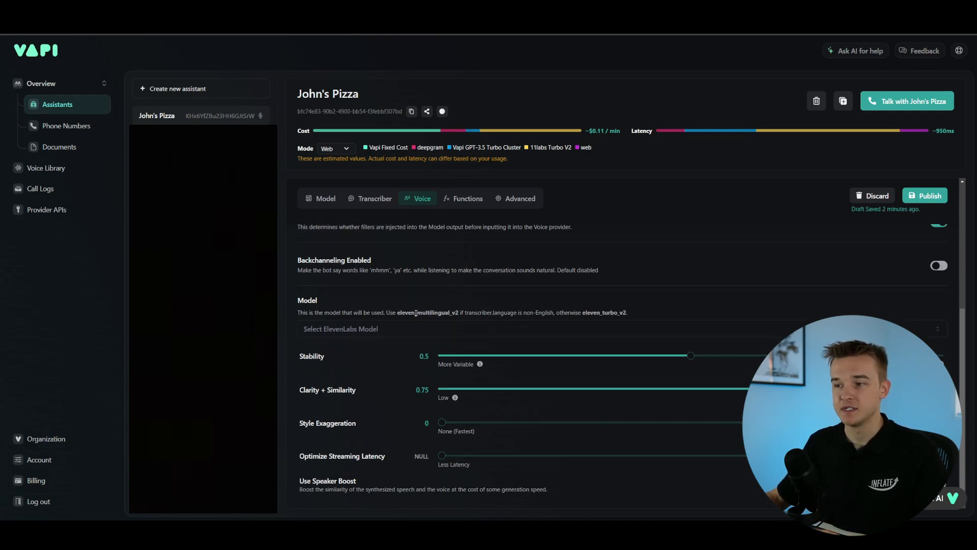
click(391, 330)
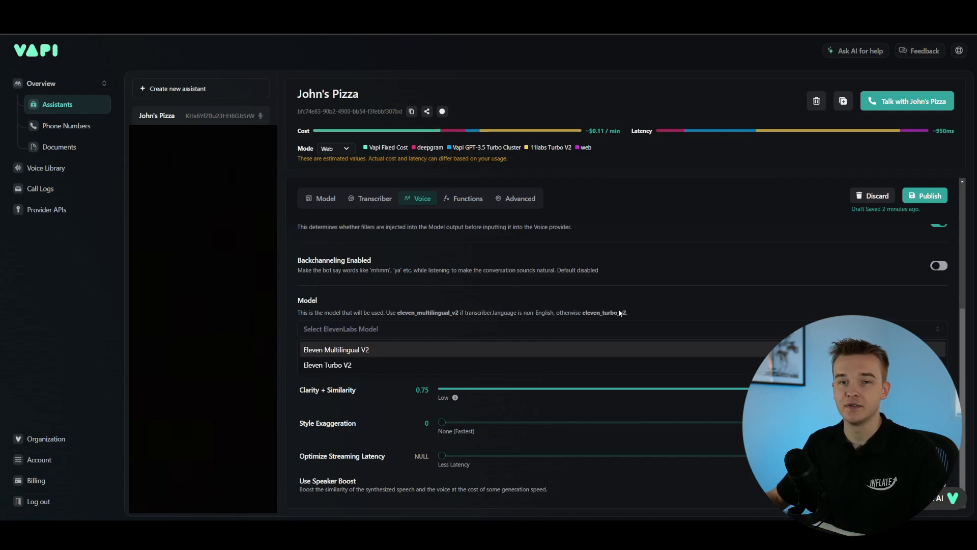
click(376, 364)
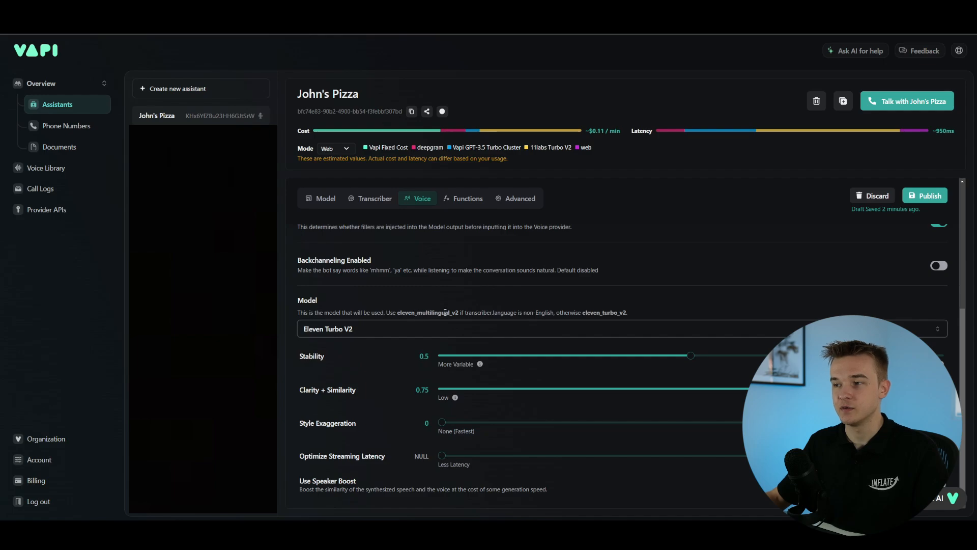
click(389, 329)
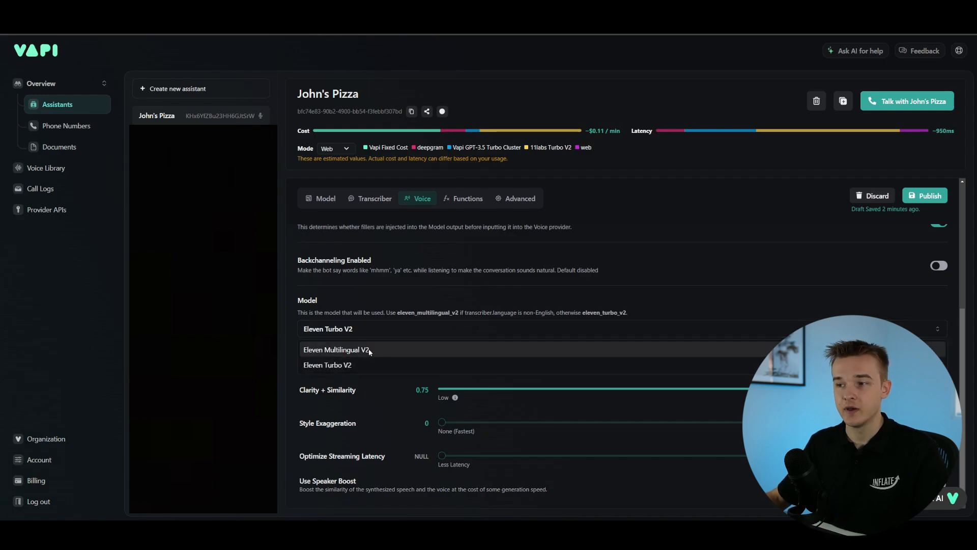
click(360, 302)
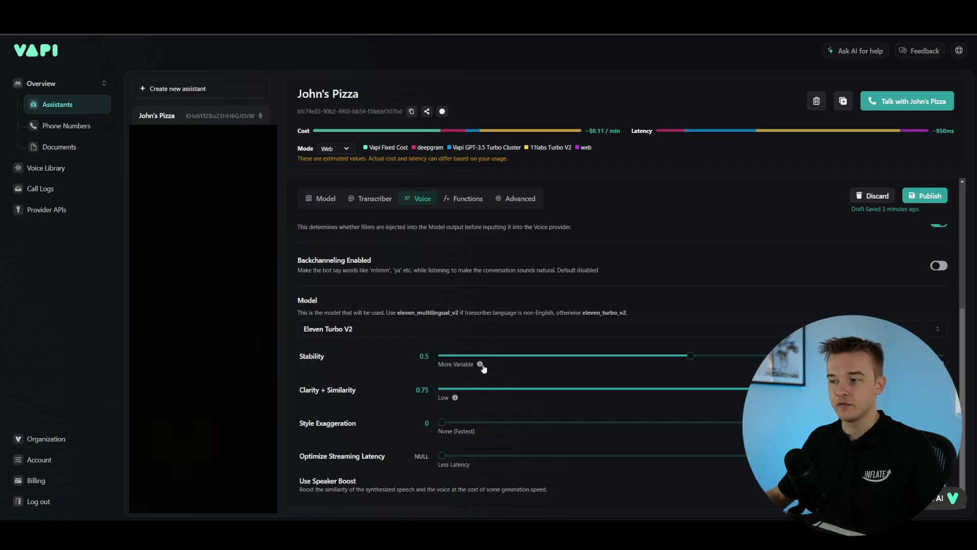
Check the information on voice stability and set the stability to 0.1.
mouse_move(482, 367)
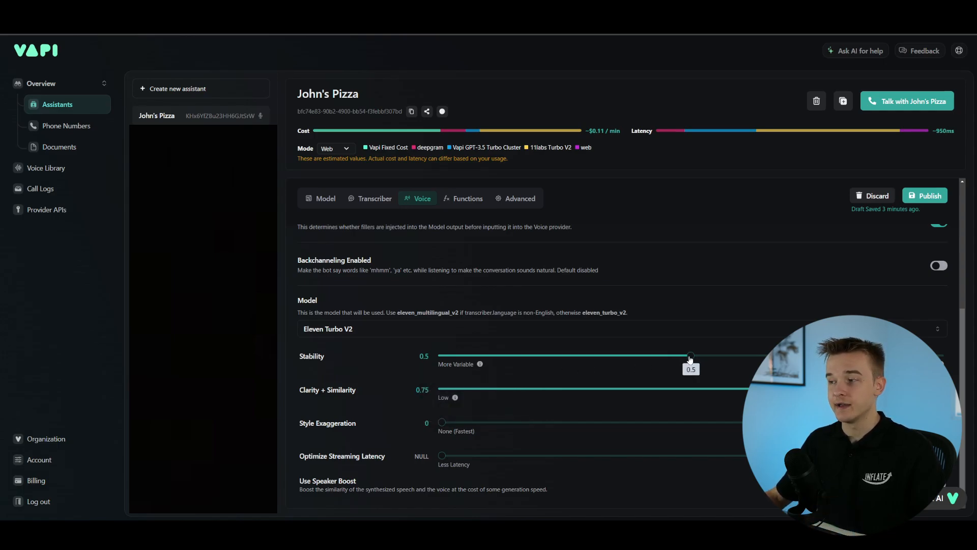
drag(691, 355, 503, 364)
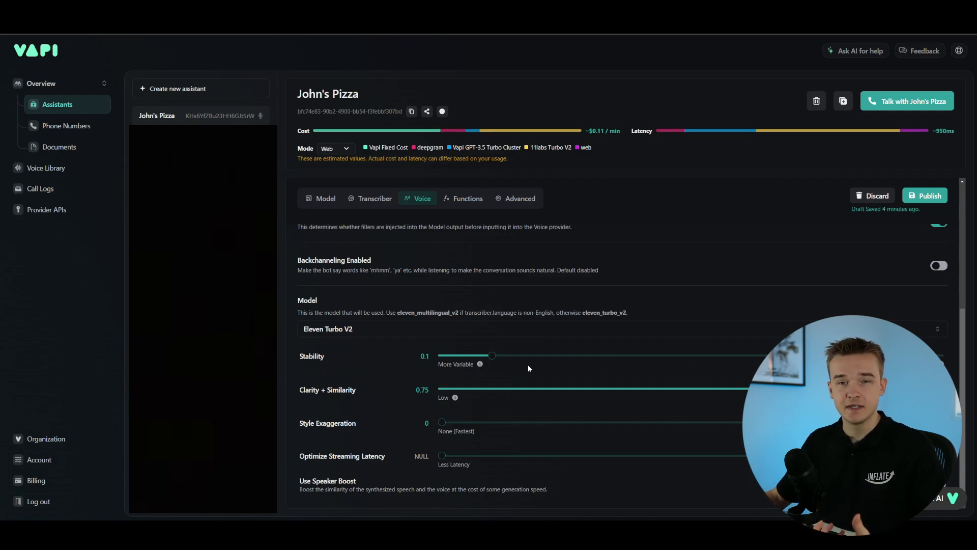
mouse_move(480, 365)
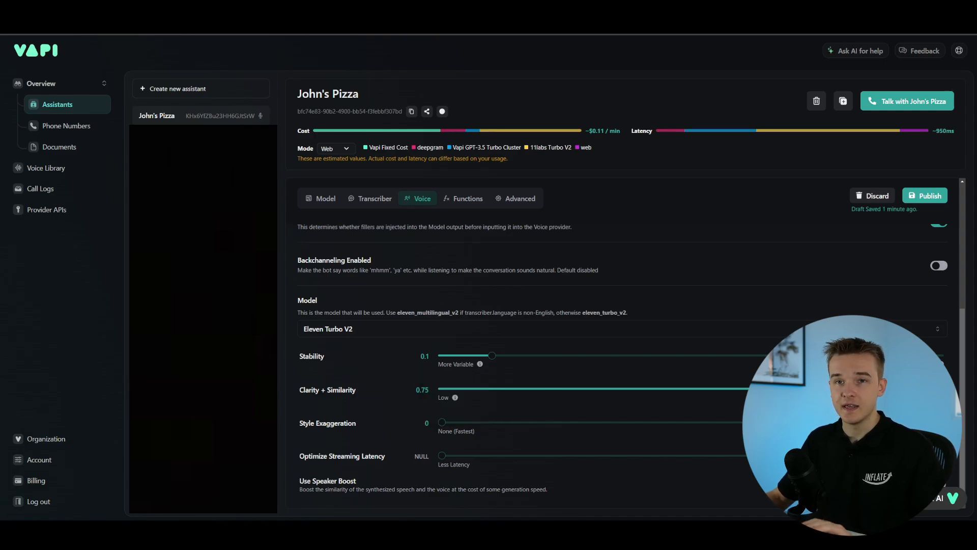
mouse_move(942, 364)
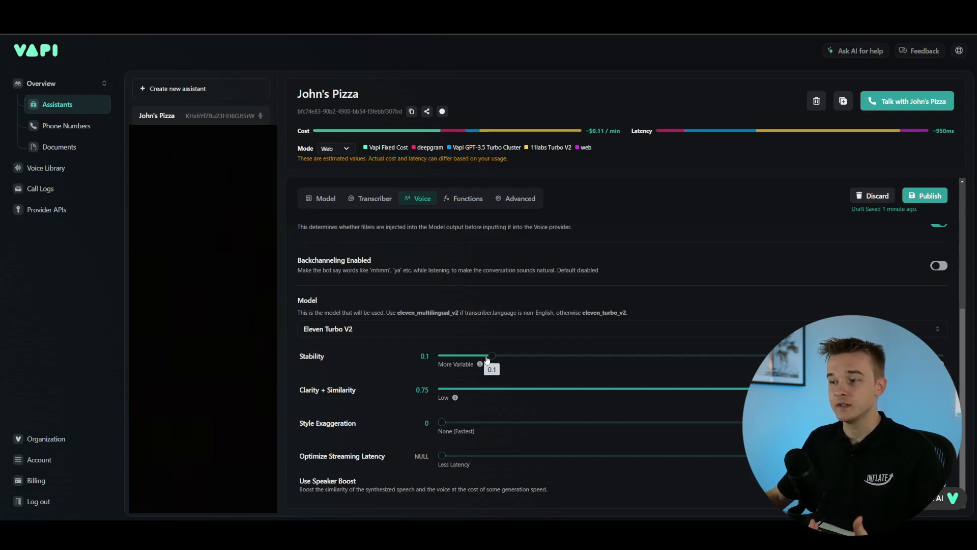
click(451, 359)
drag(451, 359, 501, 359)
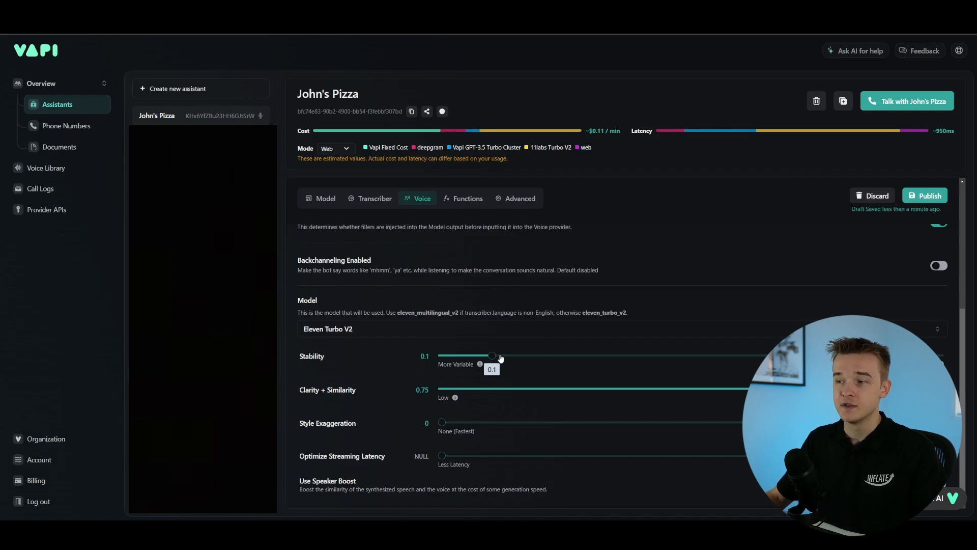
Try a voice stability of 0.6 and settle on a value of 0.3.
drag(501, 358, 728, 362)
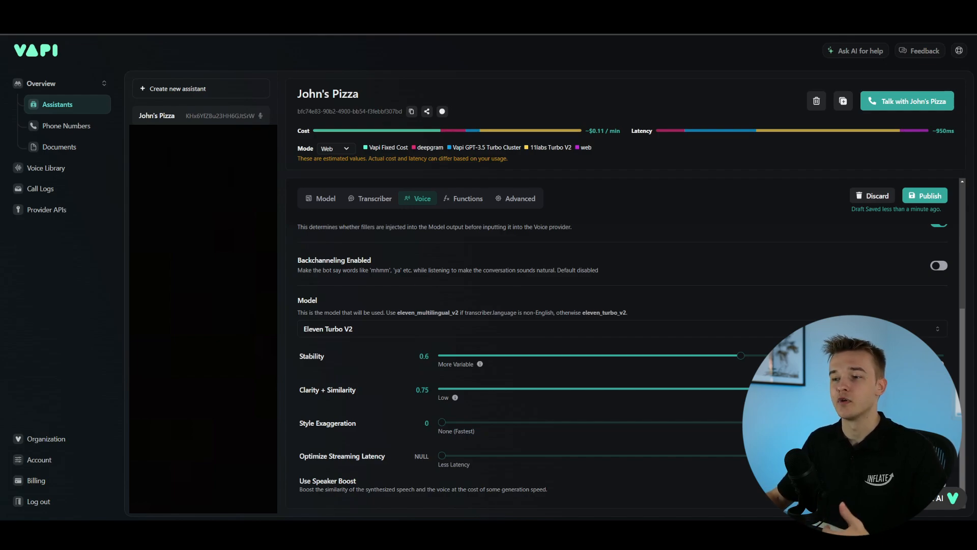
drag(741, 355, 591, 356)
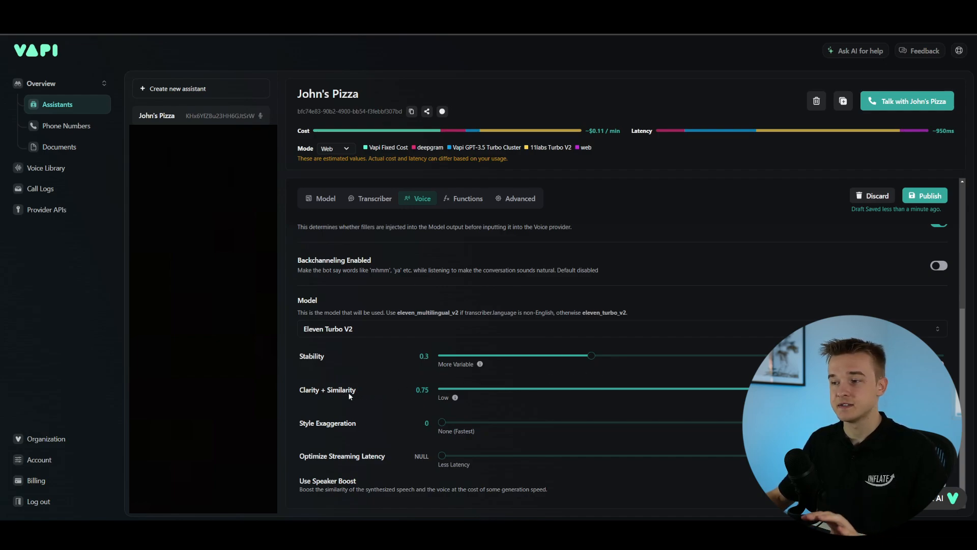
Read the Clarity + Similarity hints, try values of 0.9, 1 and 0.6, and settle on 0.5.
mouse_move(941, 398)
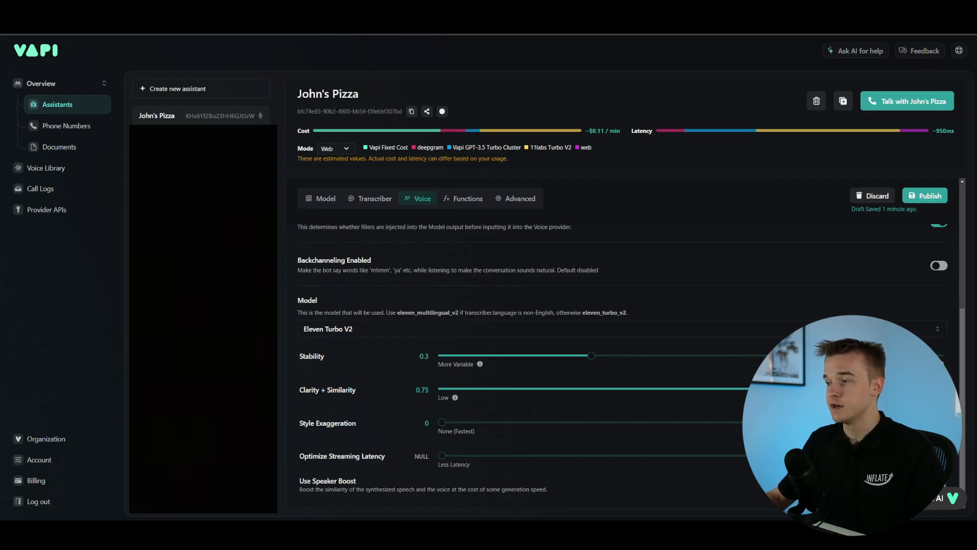
drag(816, 388, 891, 389)
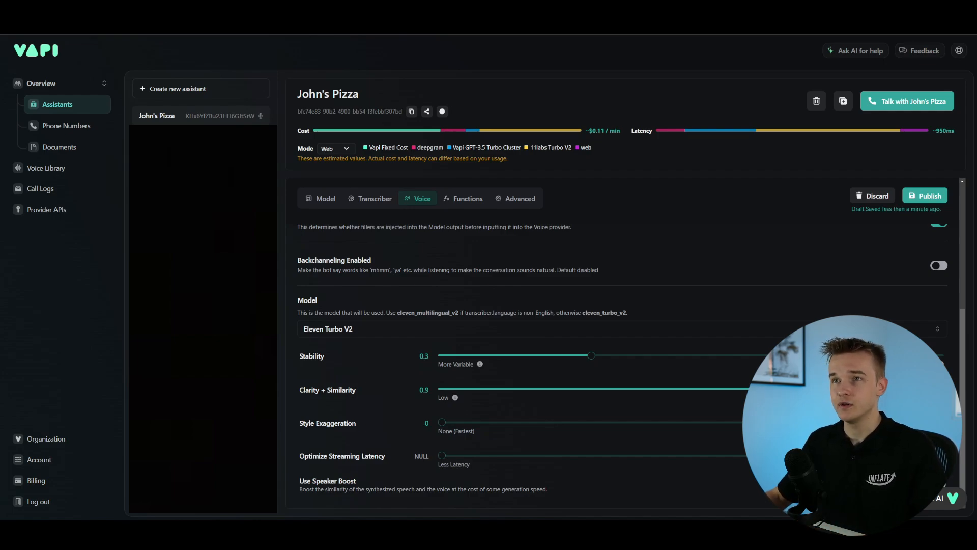
drag(891, 389, 941, 389)
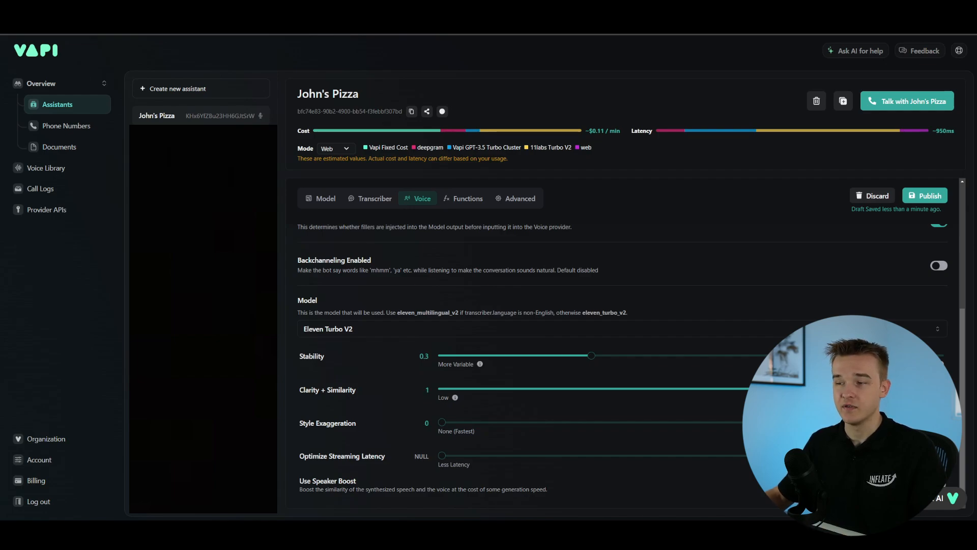
mouse_move(940, 397)
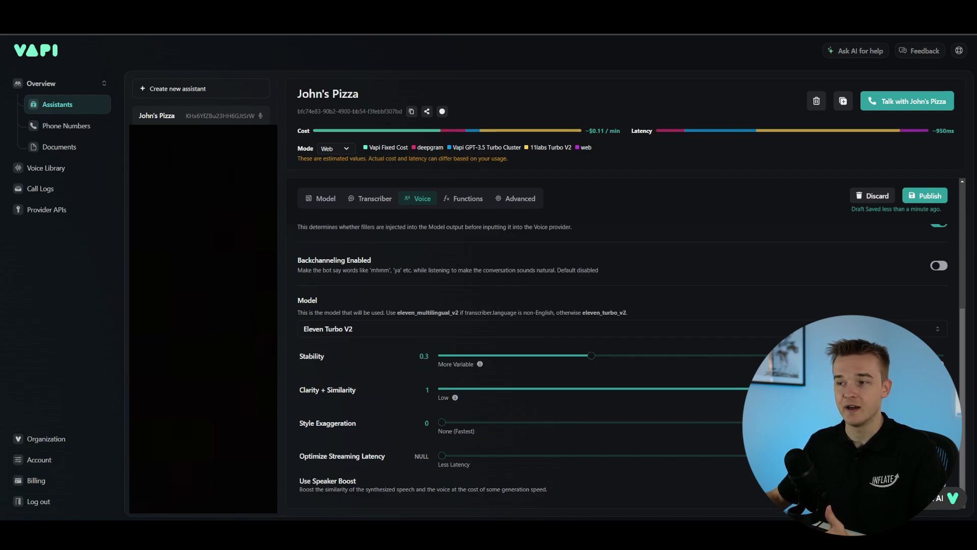
drag(940, 389, 741, 389)
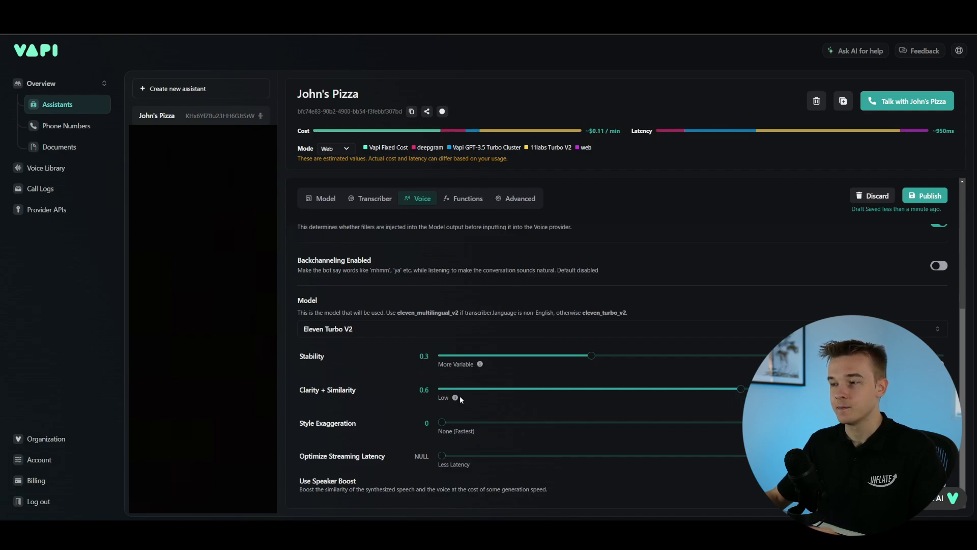
mouse_move(456, 398)
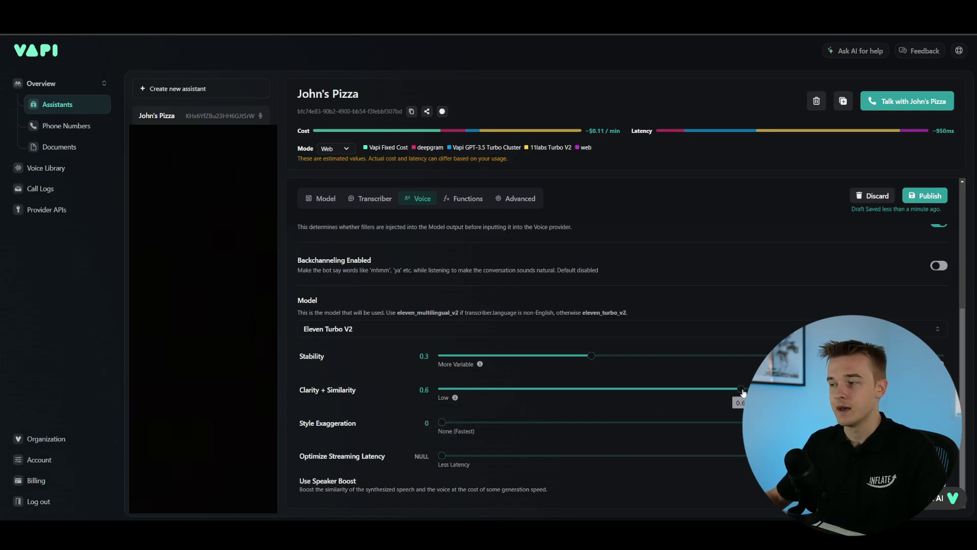
drag(740, 388, 690, 389)
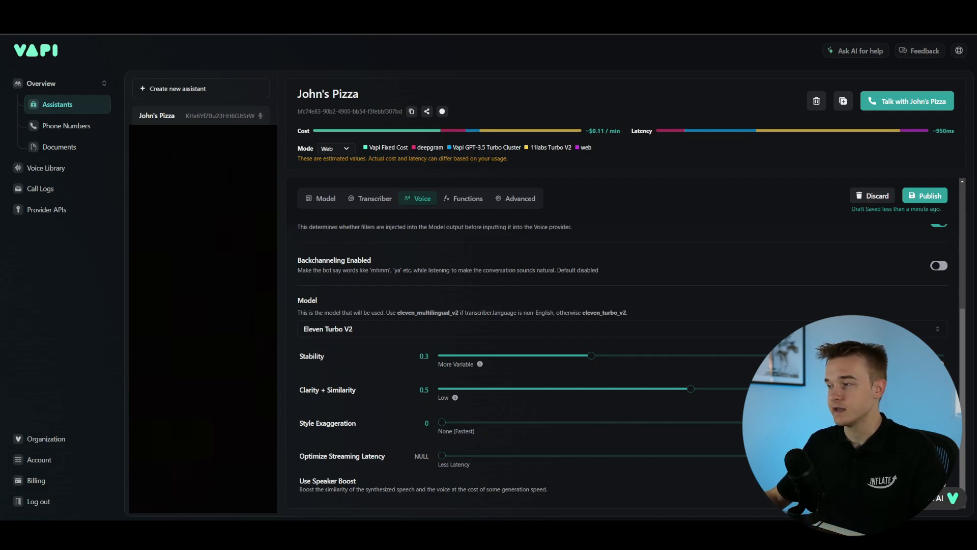
Read the hint for the Style Exaggeration setting and set its value to 0.3.
mouse_move(941, 431)
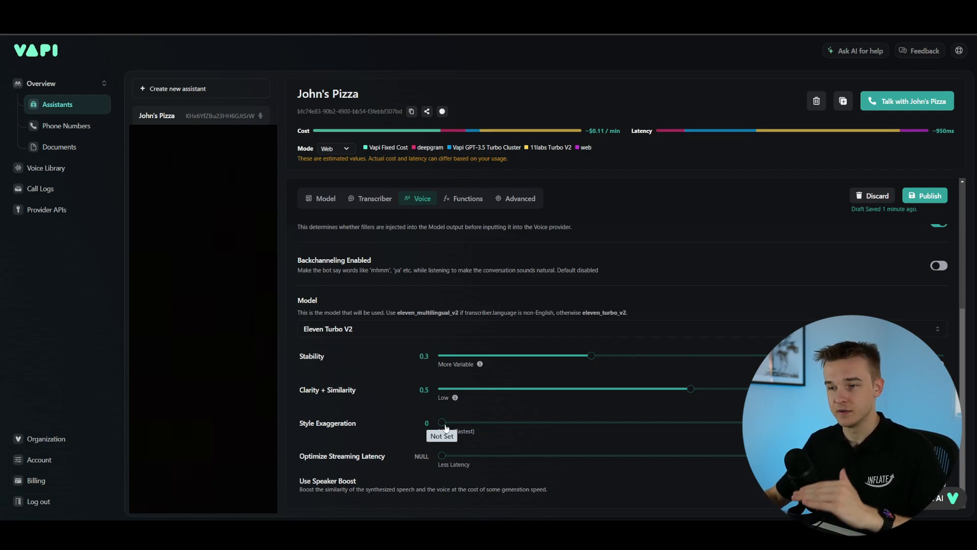
mouse_move(444, 426)
mouse_down()
mouse_move(941, 423)
mouse_move(437, 428)
mouse_up()
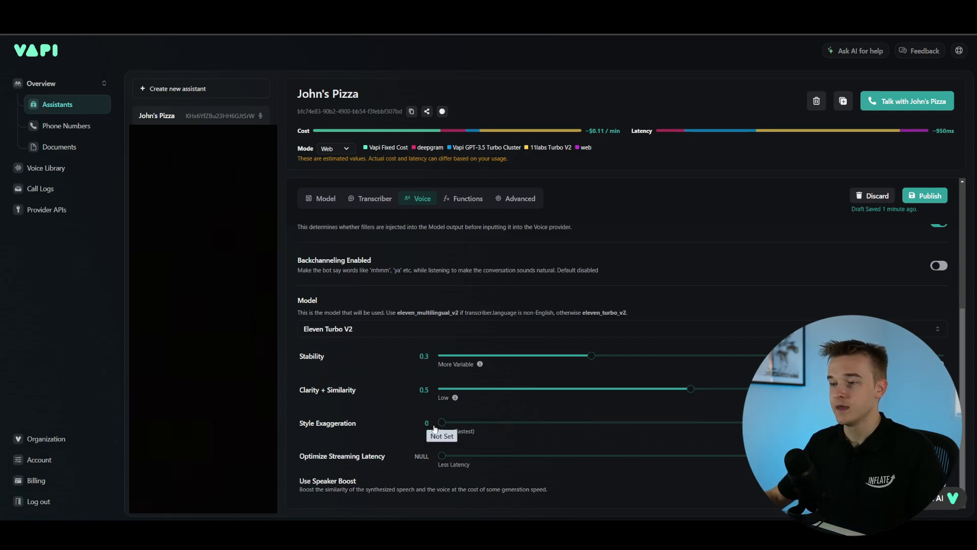
mouse_move(940, 431)
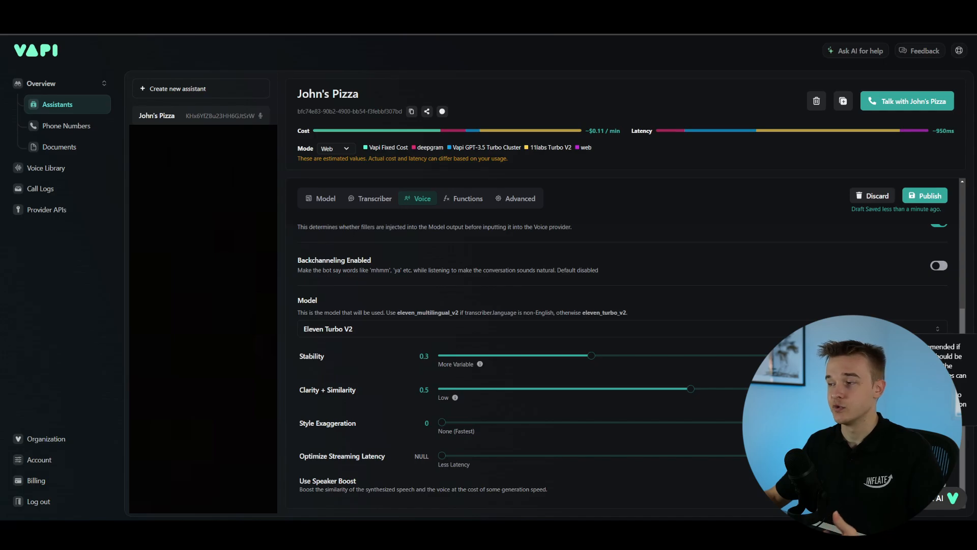
mouse_move(443, 428)
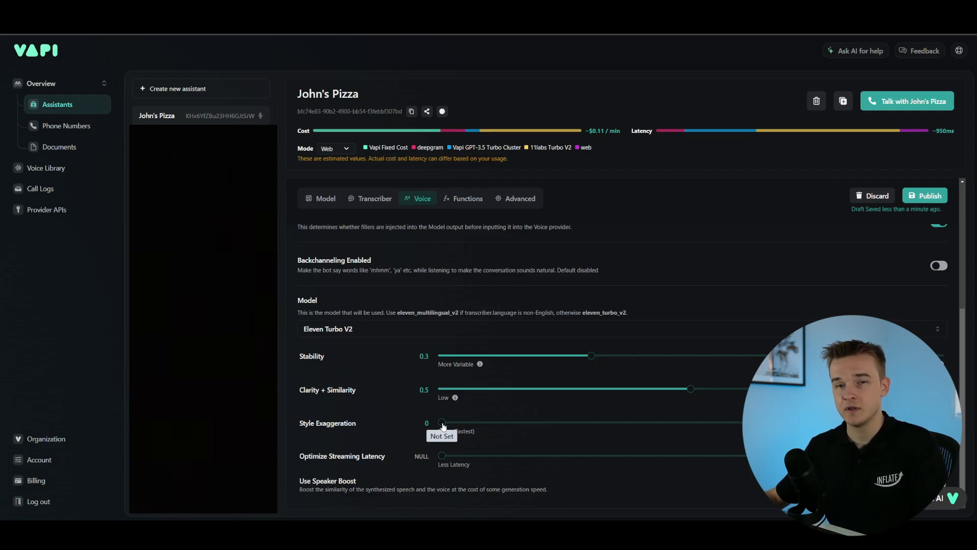
drag(443, 427, 578, 435)
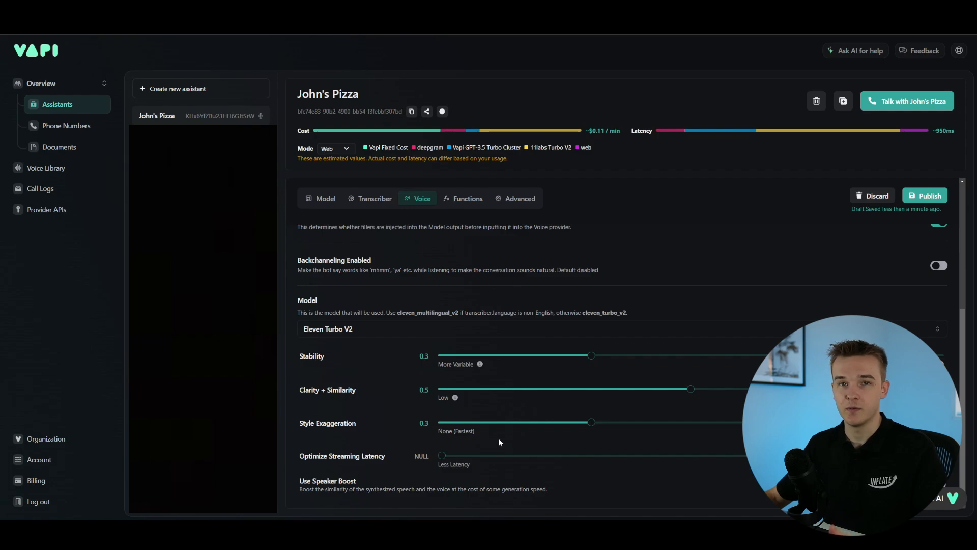
Try Optimize Streaming Latency at 4, set it to 1, and review the remaining voice settings.
click(442, 456)
drag(441, 456, 942, 457)
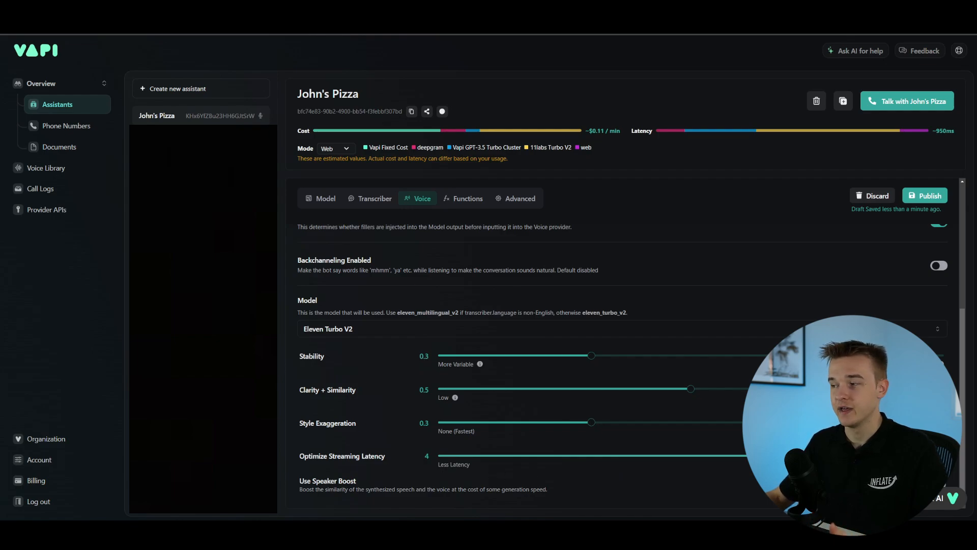
drag(942, 456, 442, 457)
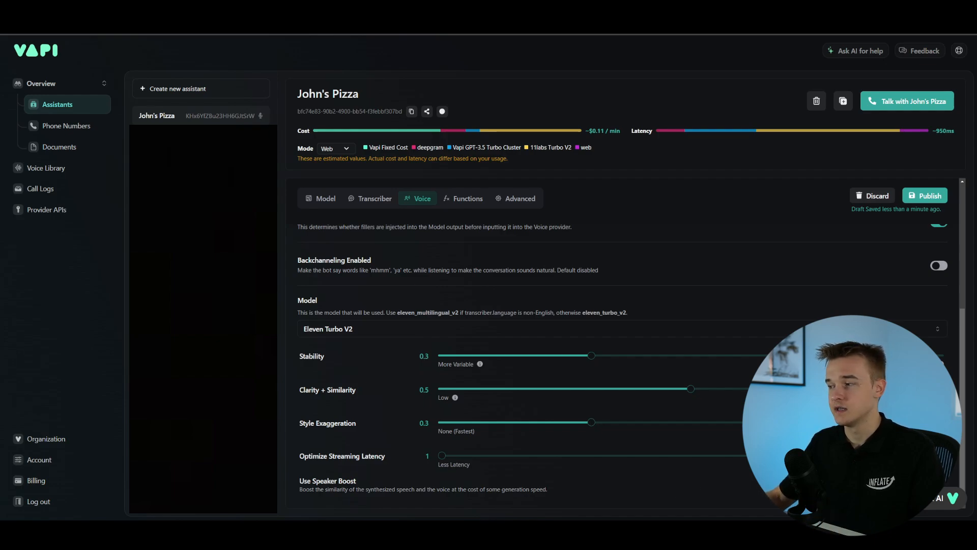
scroll(973, 356, up, 4)
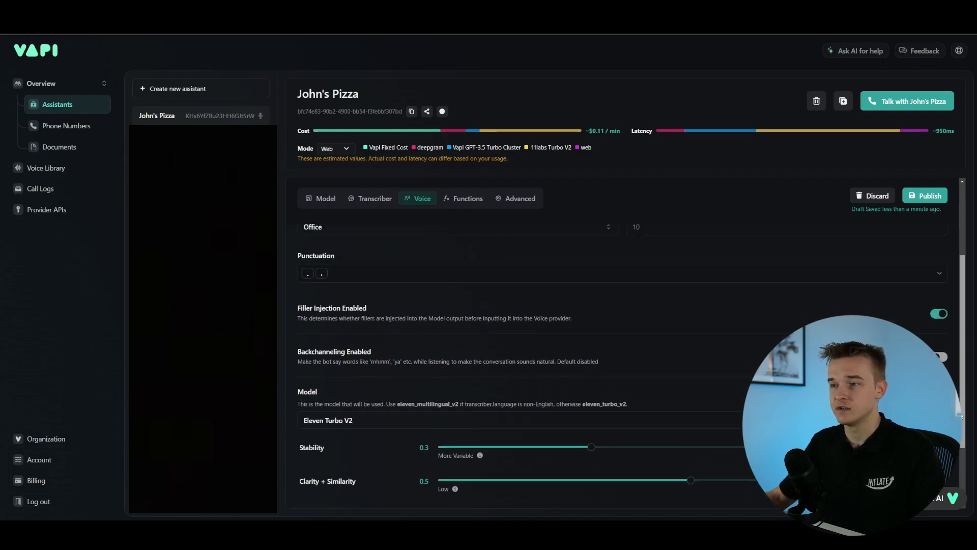
scroll(622, 407, down, 4)
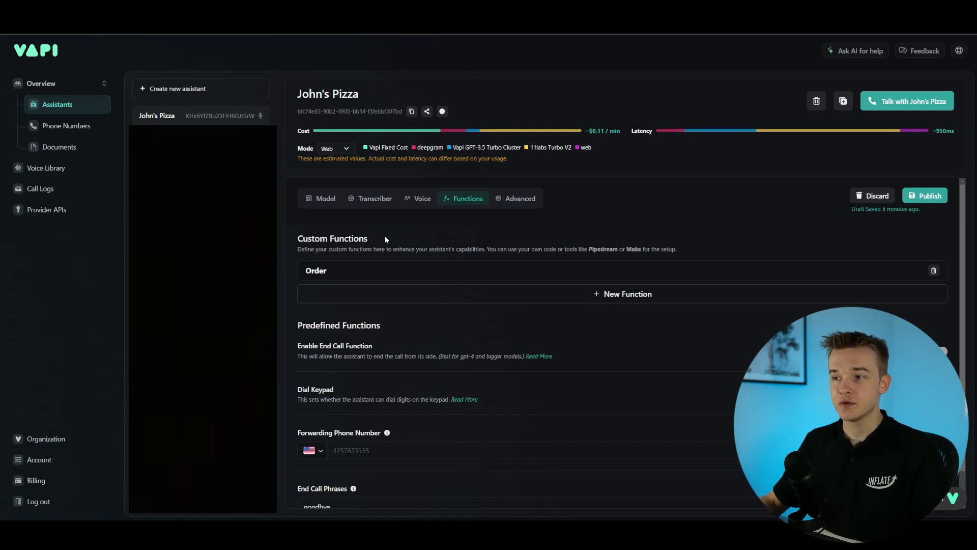
Inspect the Order custom function along with the blank forms for a new function and a new property.
click(337, 272)
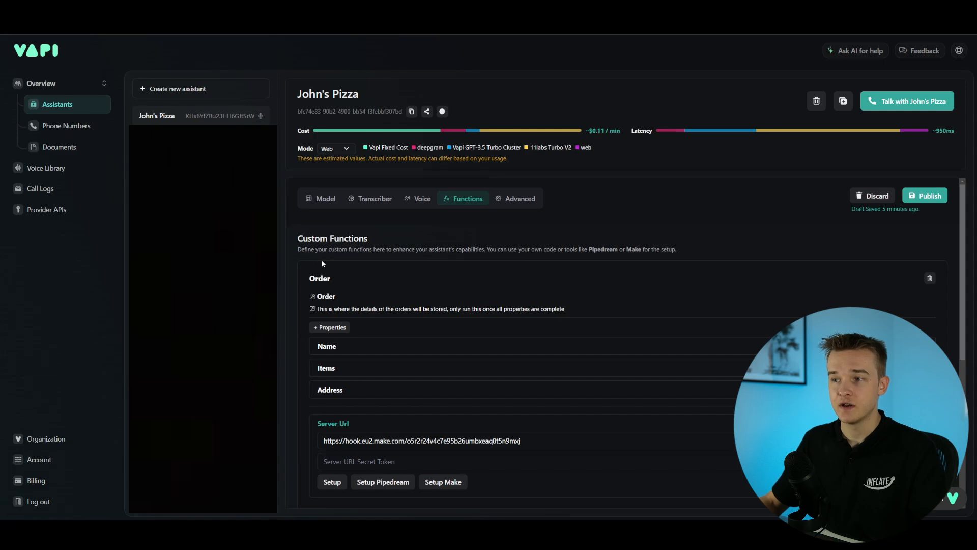
click(328, 277)
click(557, 298)
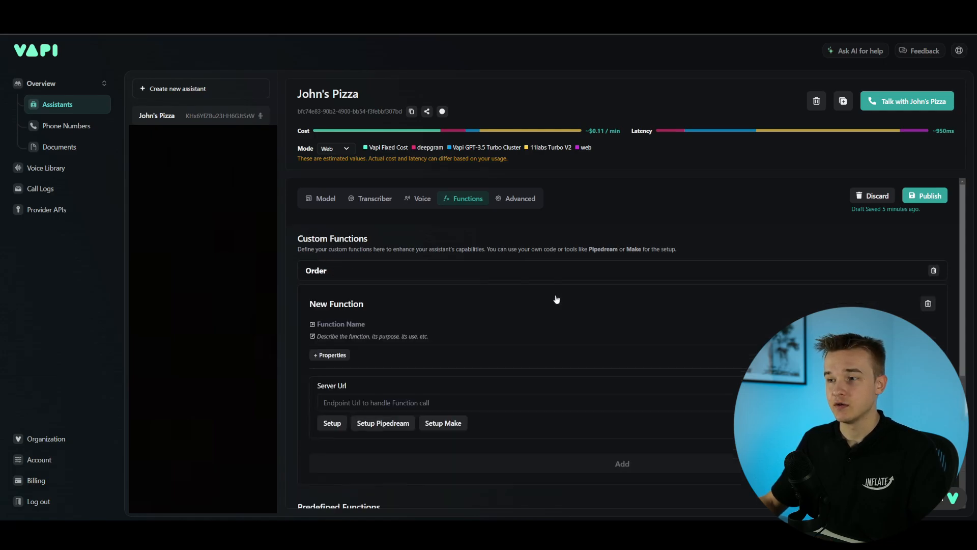
click(375, 271)
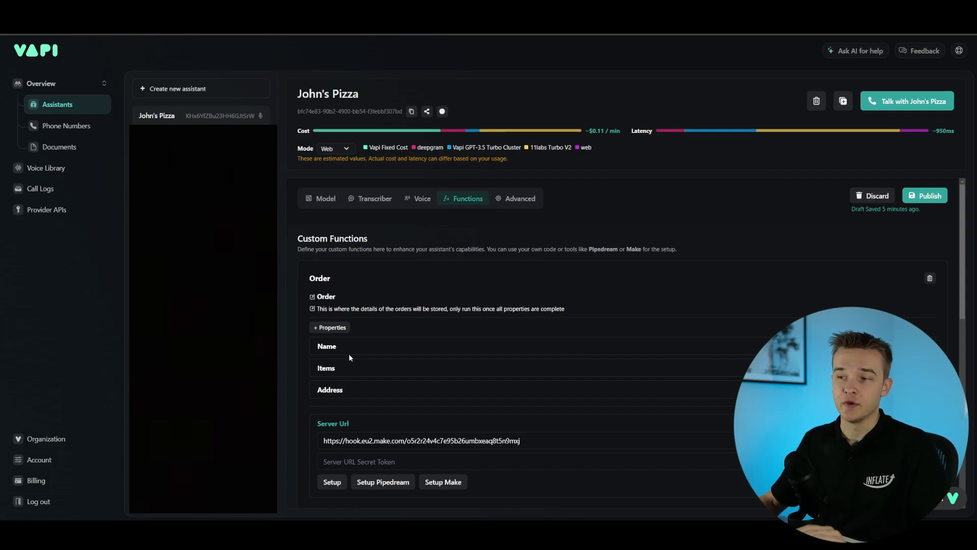
click(322, 329)
scroll(353, 357, down, 2)
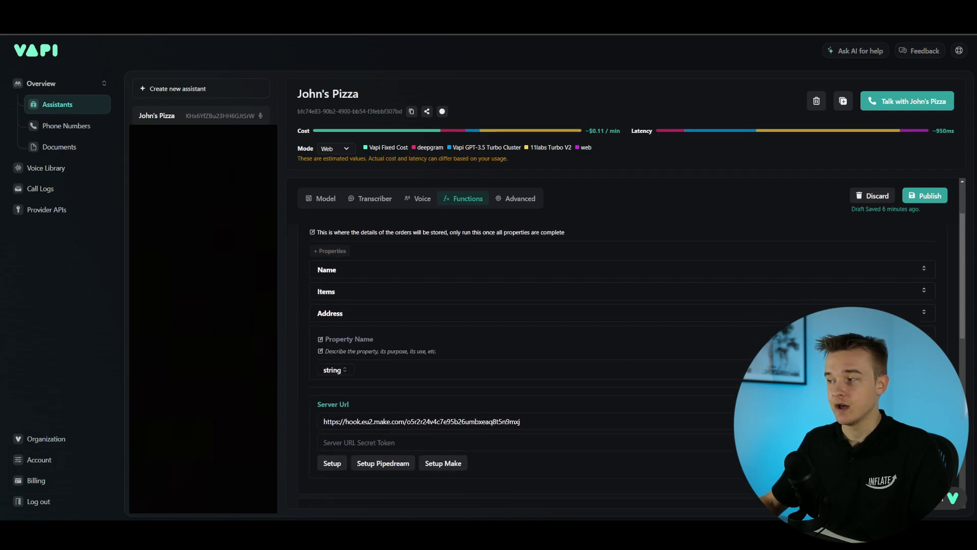
Examine the Order function's Name property, including its description and the available data types.
click(342, 277)
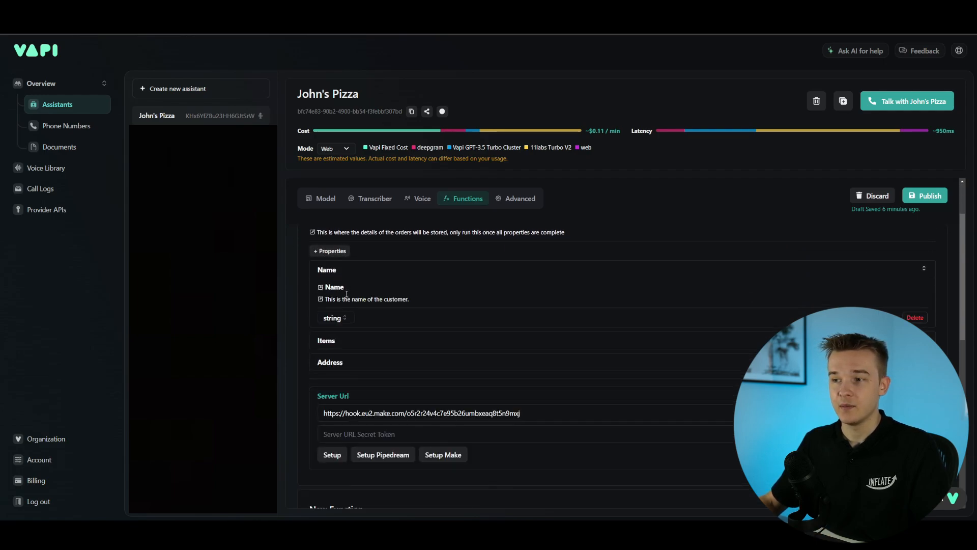
click(349, 320)
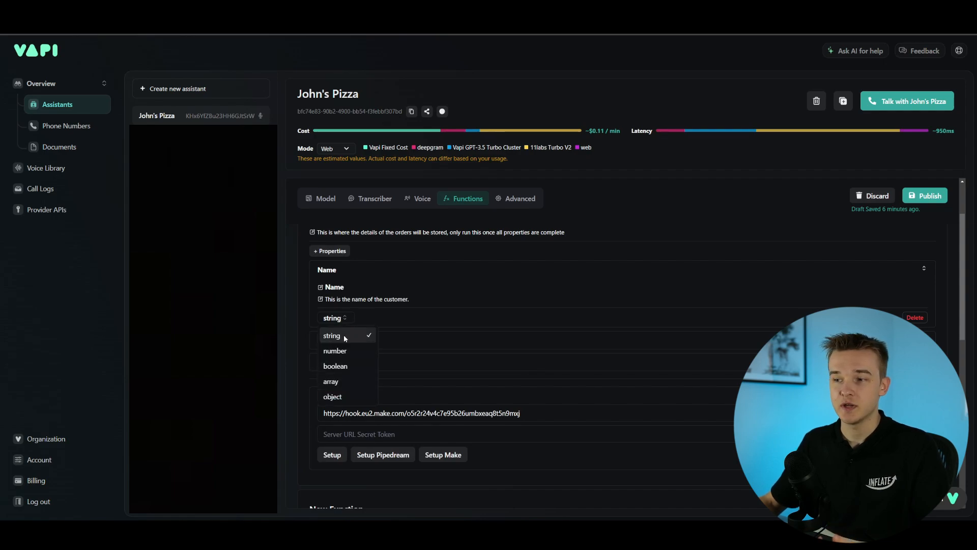
click(364, 317)
scroll(368, 326, up, 1)
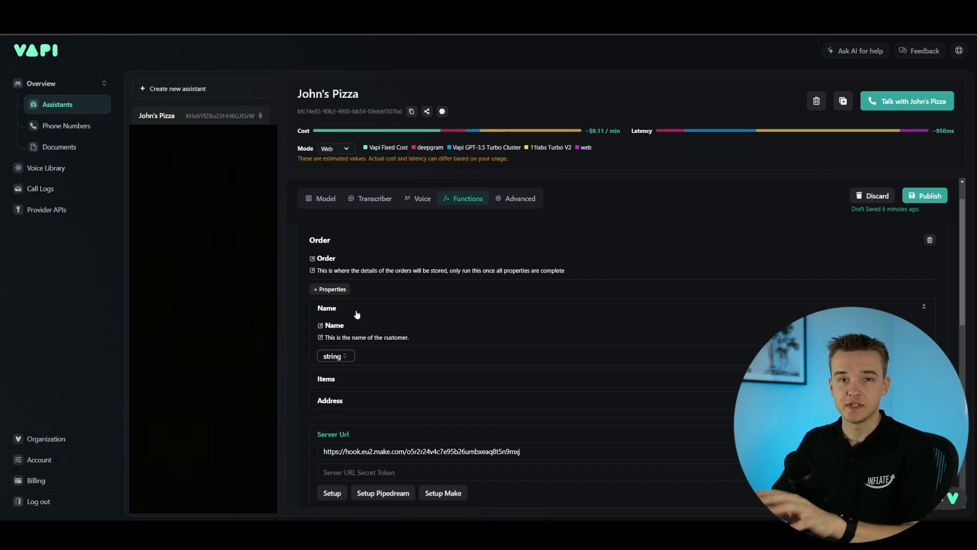
drag(325, 337, 410, 339)
click(412, 339)
click(345, 312)
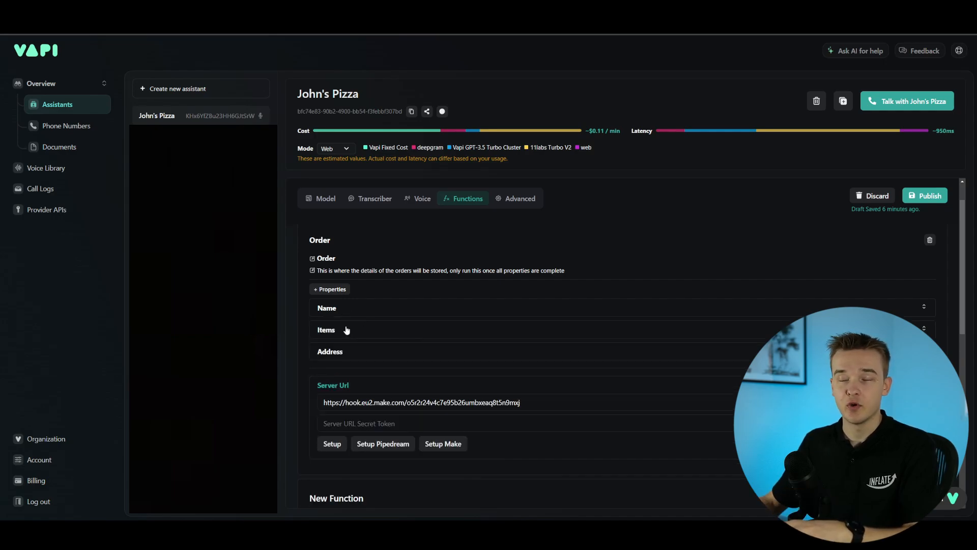
Examine the Order function's Items property, including its description and array data type.
click(346, 330)
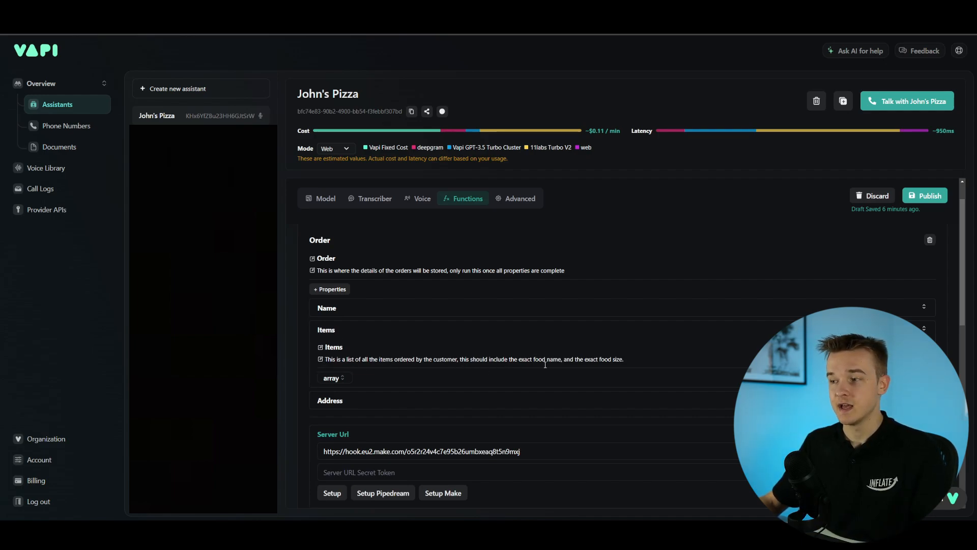
click(349, 380)
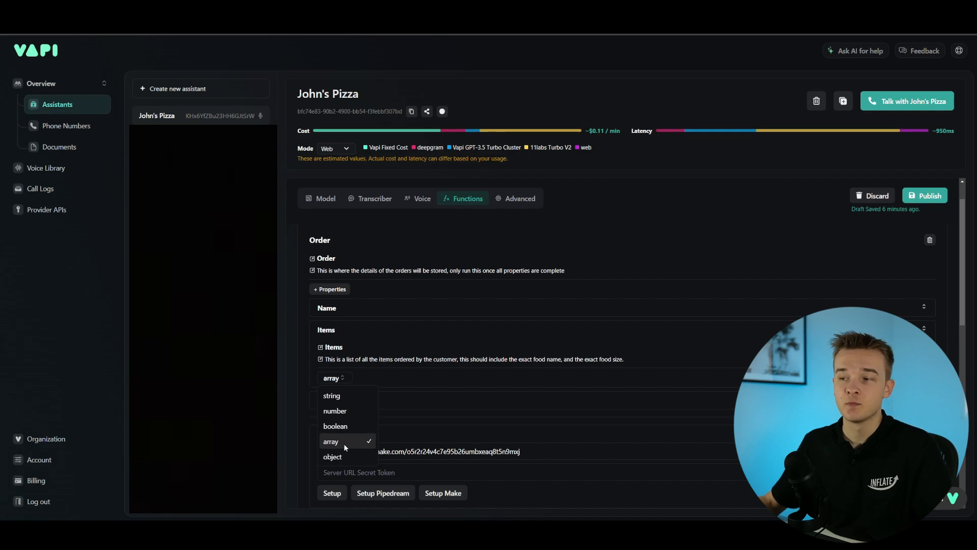
click(370, 377)
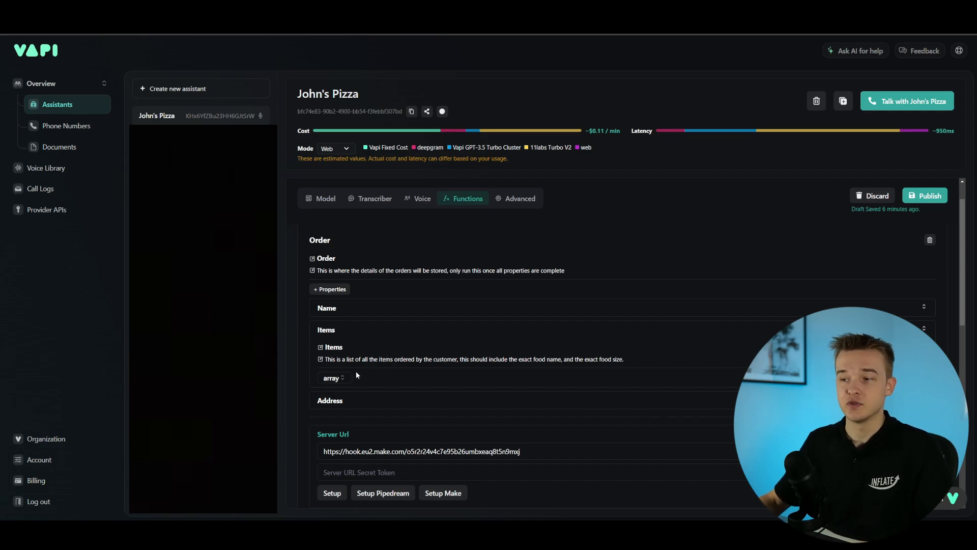
click(342, 379)
click(378, 383)
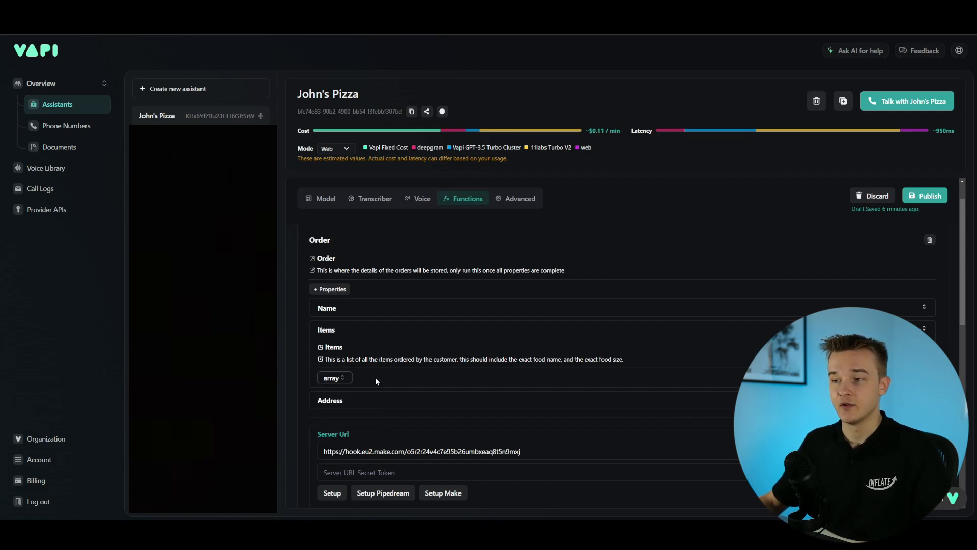
click(350, 336)
Examine the Order function's Address property, including its description and data type choices.
click(358, 352)
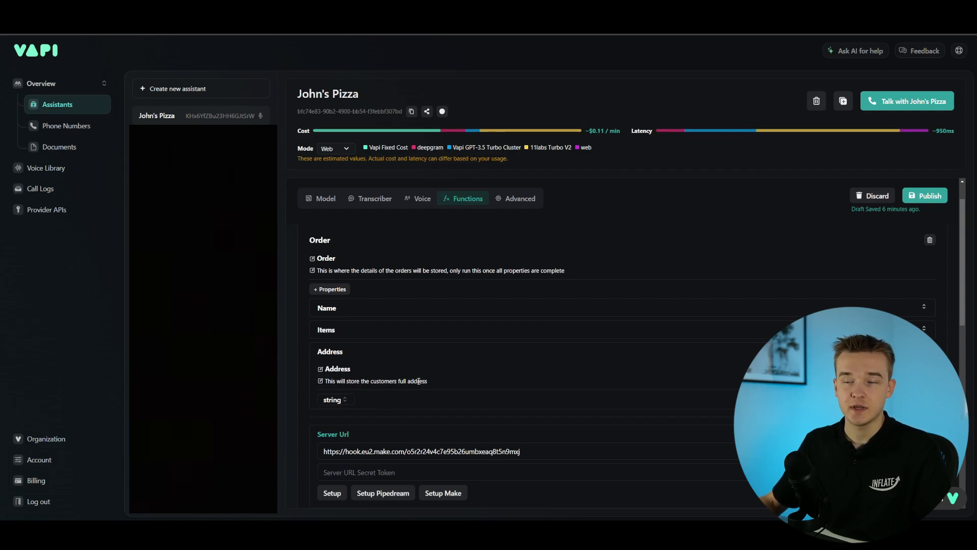
click(334, 399)
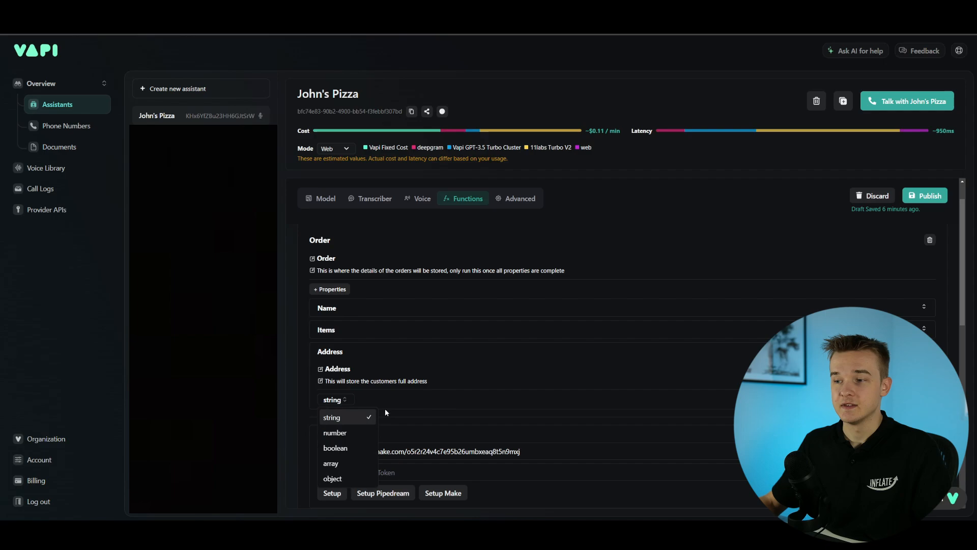
click(350, 432)
click(443, 351)
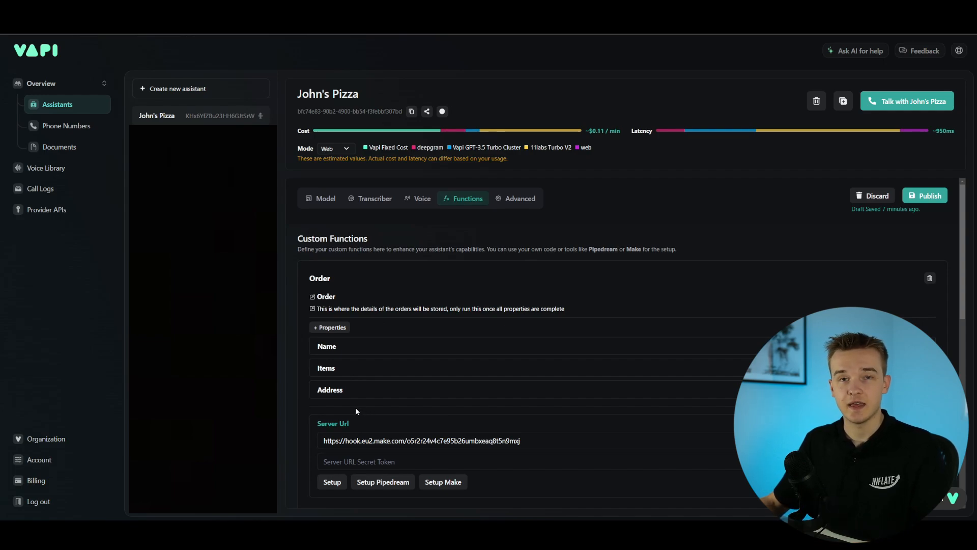
Examine the Order function's server URL, secret token field and setup options alongside its properties.
scroll(355, 407, down, 1)
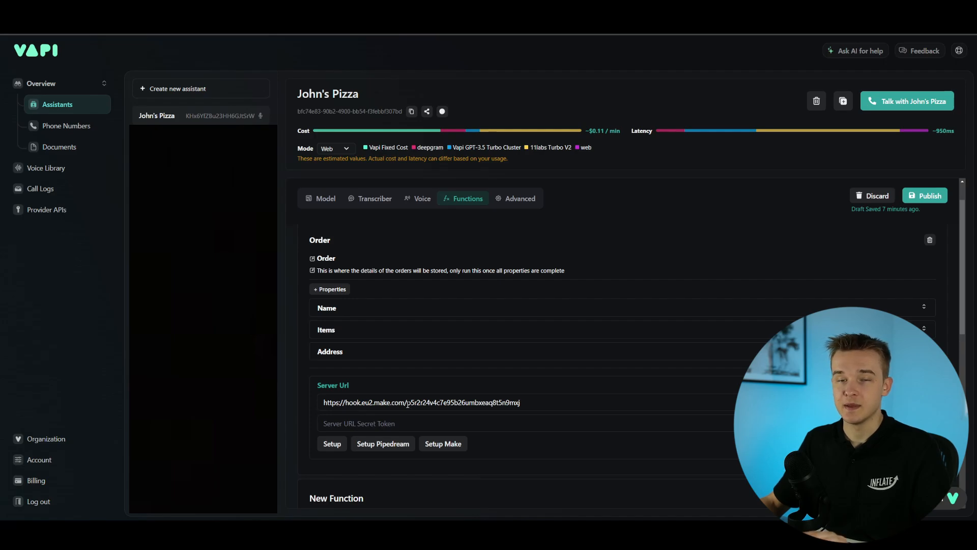
scroll(408, 402, down, 2)
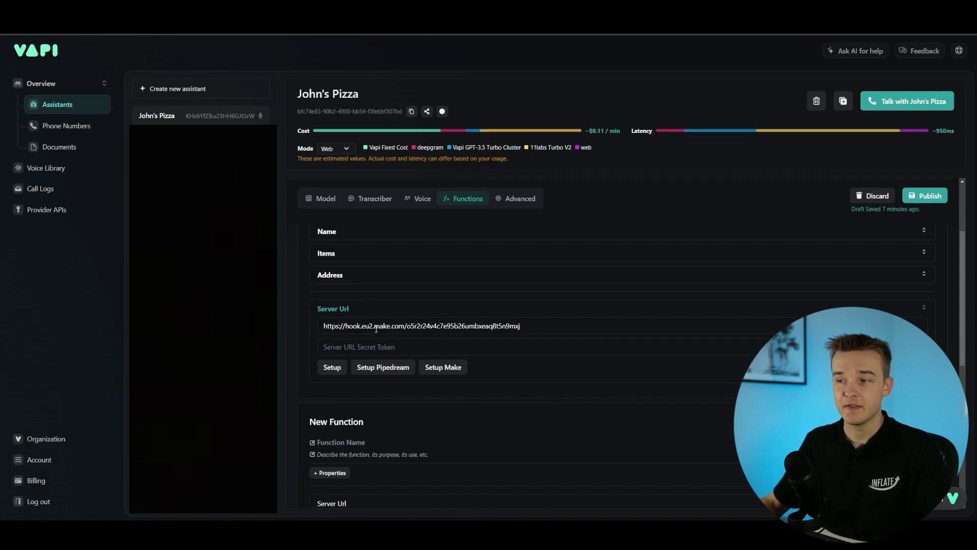
scroll(456, 356, up, 2)
scroll(500, 353, down, 2)
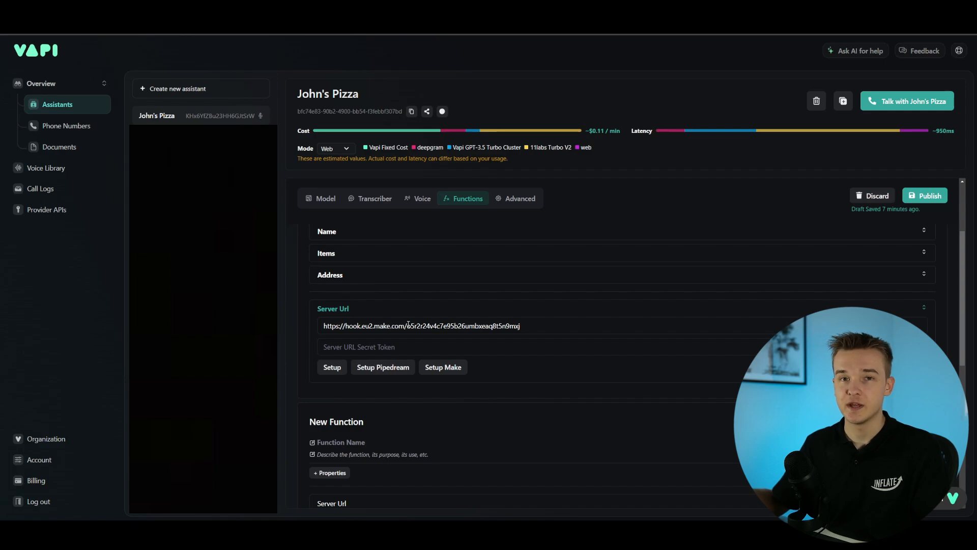
scroll(408, 325, up, 2)
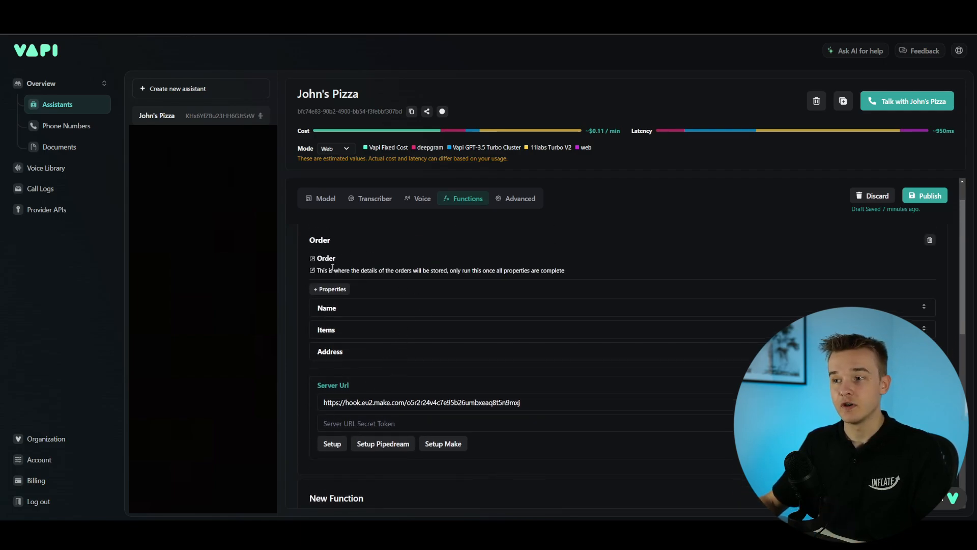
scroll(374, 341, down, 2)
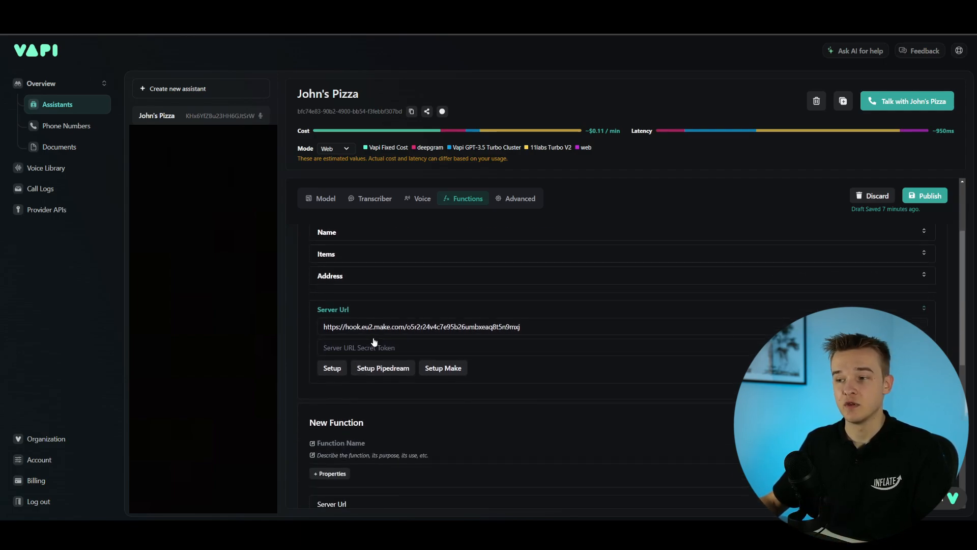
scroll(375, 342, up, 1)
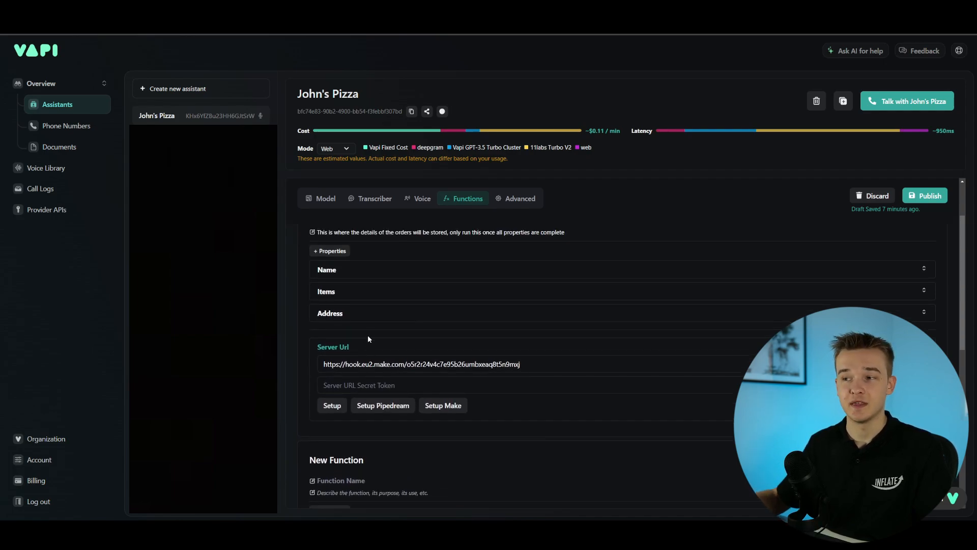
scroll(367, 337, up, 1)
scroll(371, 357, down, 2)
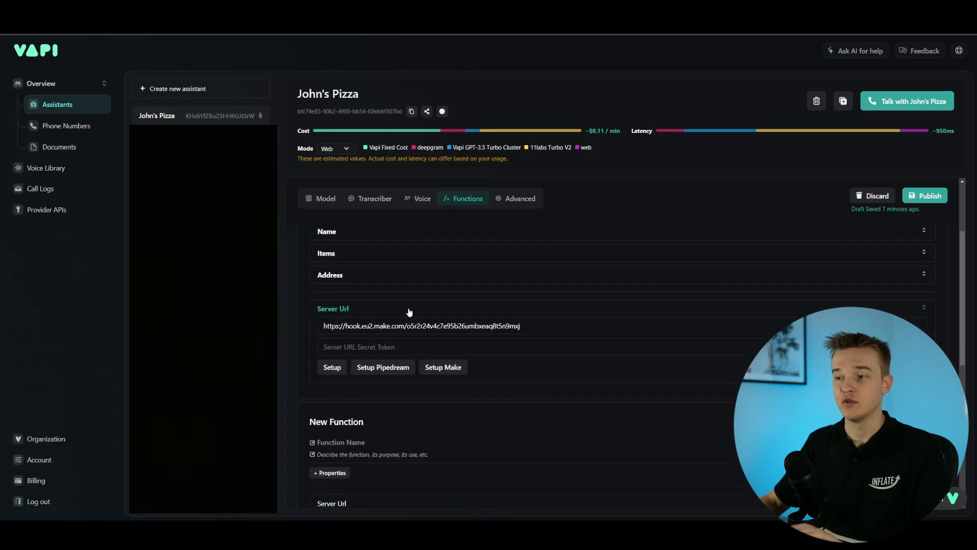
Review the End Call Function's description among the predefined functions and enable it for the assistant.
scroll(397, 301, down, 6)
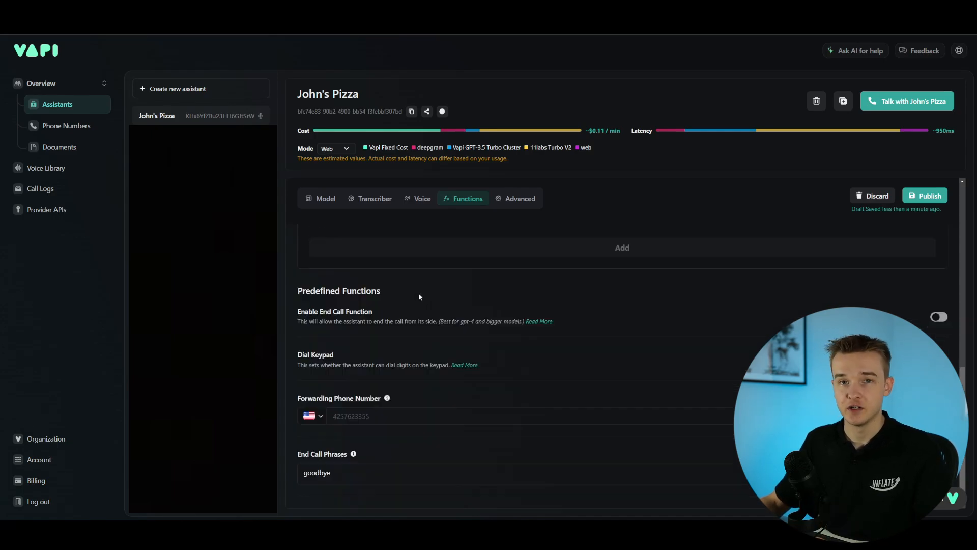
drag(298, 312, 390, 312)
click(390, 311)
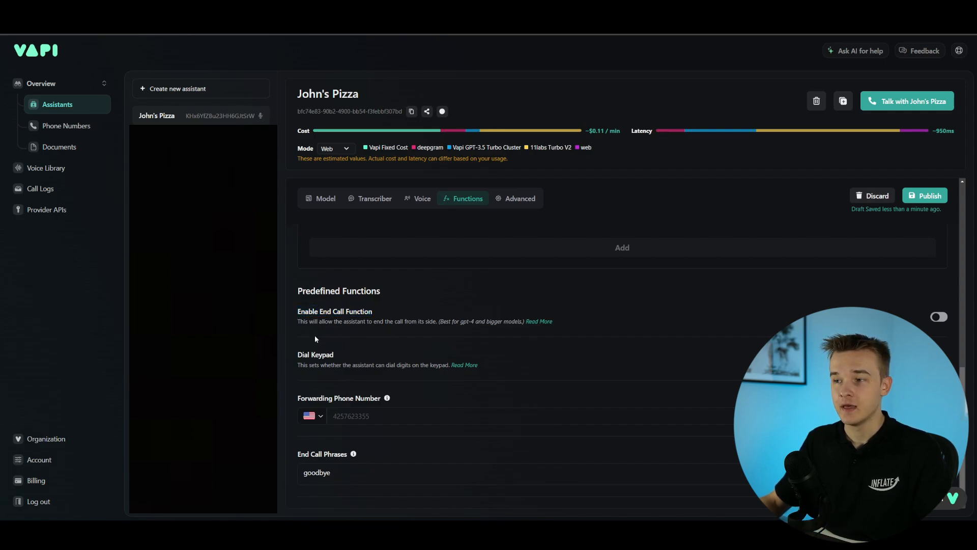
drag(297, 321, 373, 322)
click(372, 323)
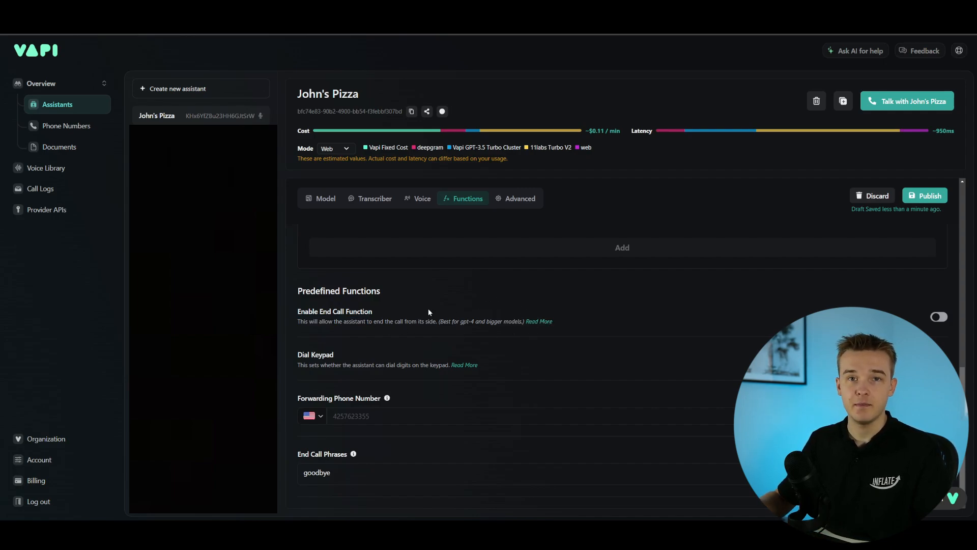
click(939, 316)
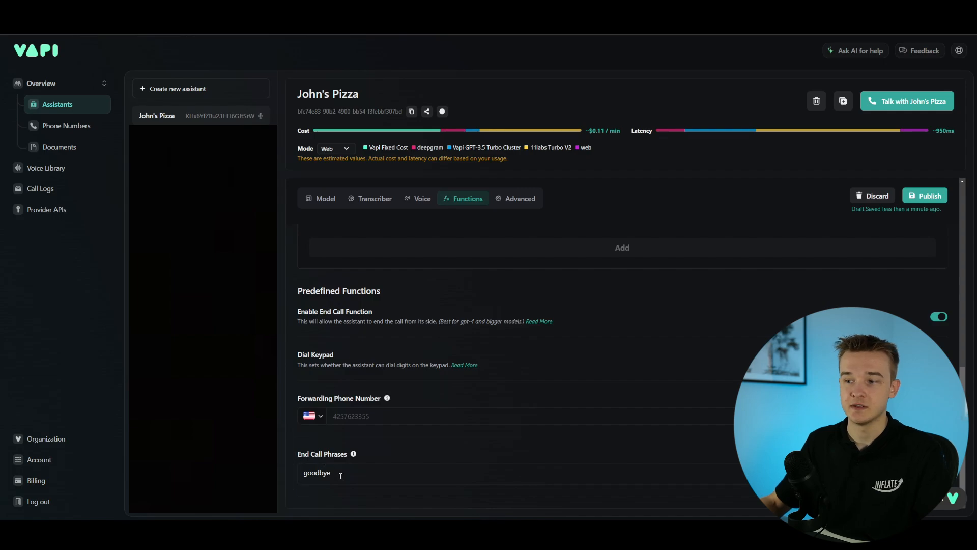
Examine the End Call Phrases setting, including its help note and the phrase "goodbye".
double_click(340, 476)
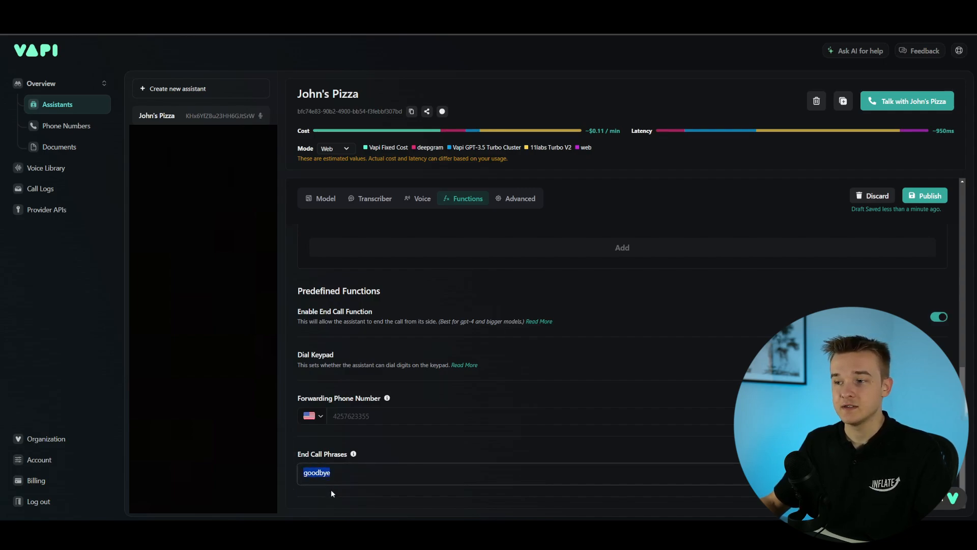
click(353, 454)
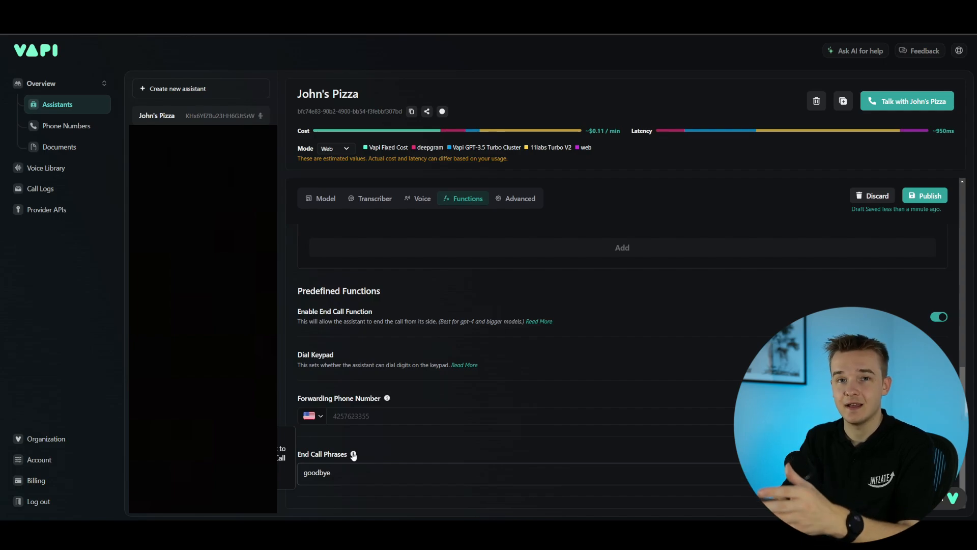
drag(334, 473, 301, 474)
click(377, 464)
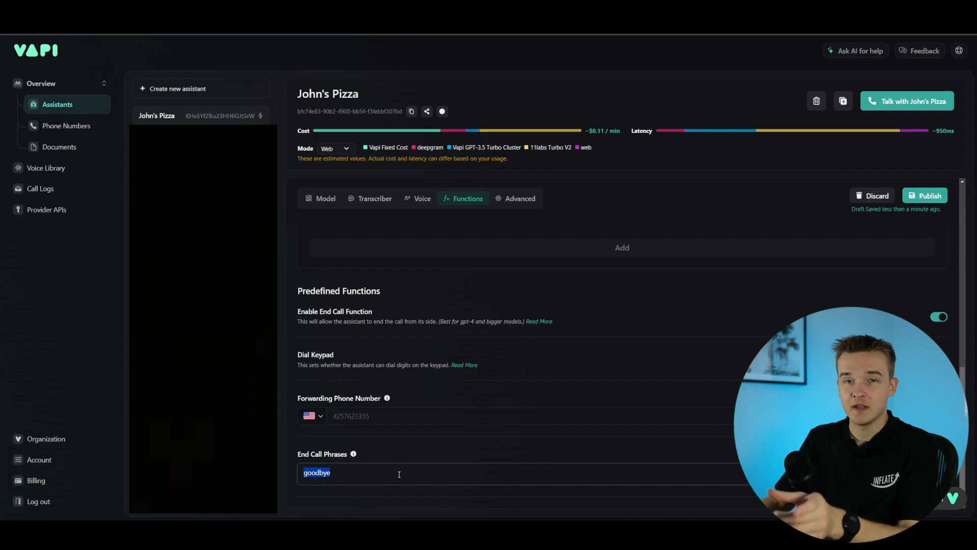
click(374, 504)
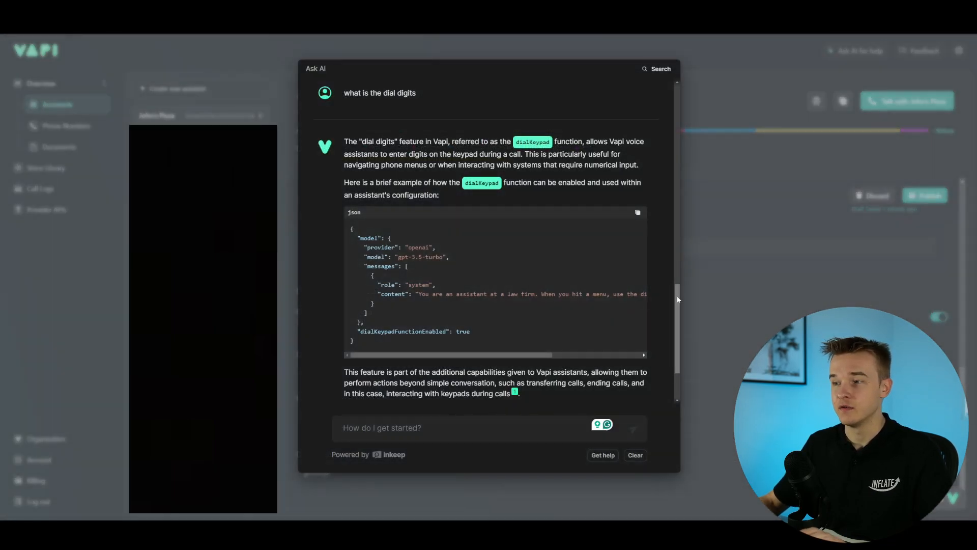
Read the AI help answer about the dialKeypad function and examine the Forwarding Phone Number setting.
drag(679, 300, 678, 325)
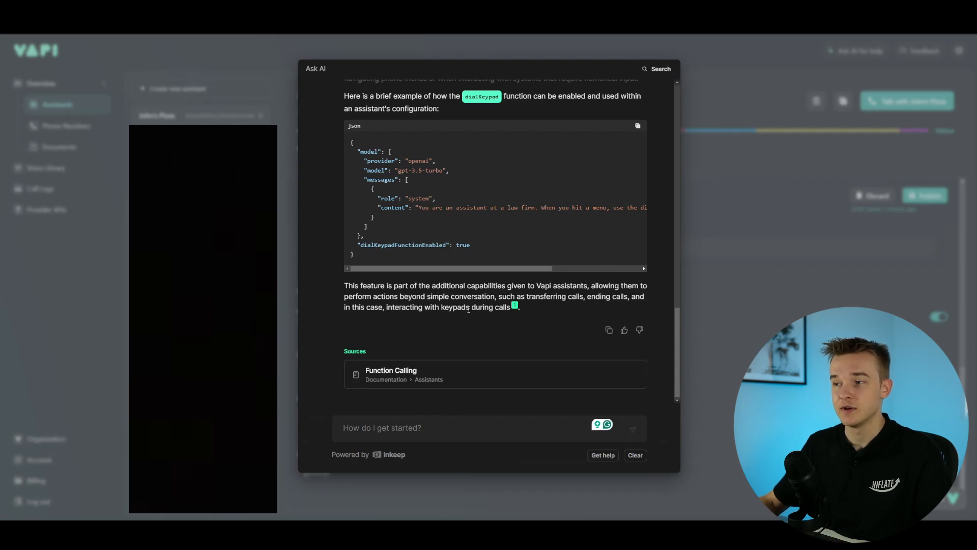
click(726, 321)
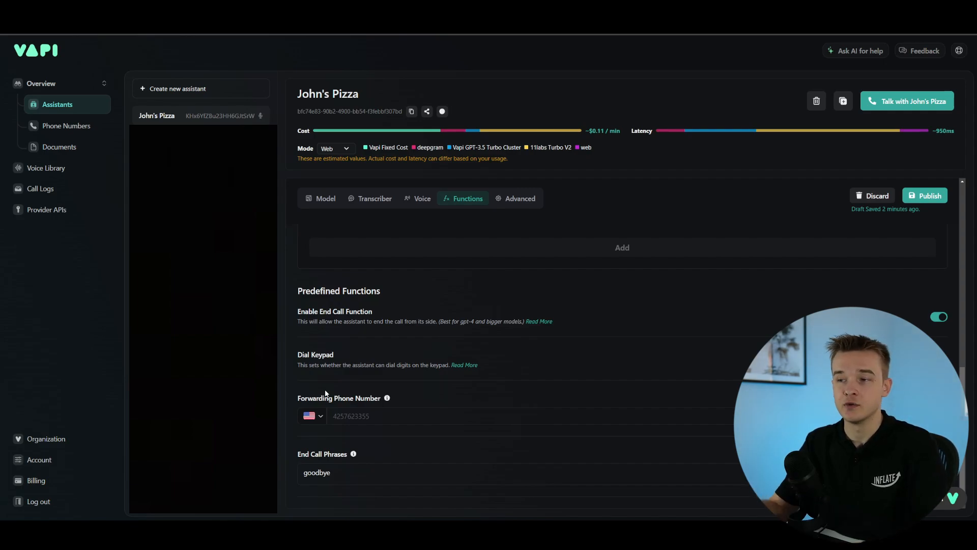
drag(298, 398, 351, 398)
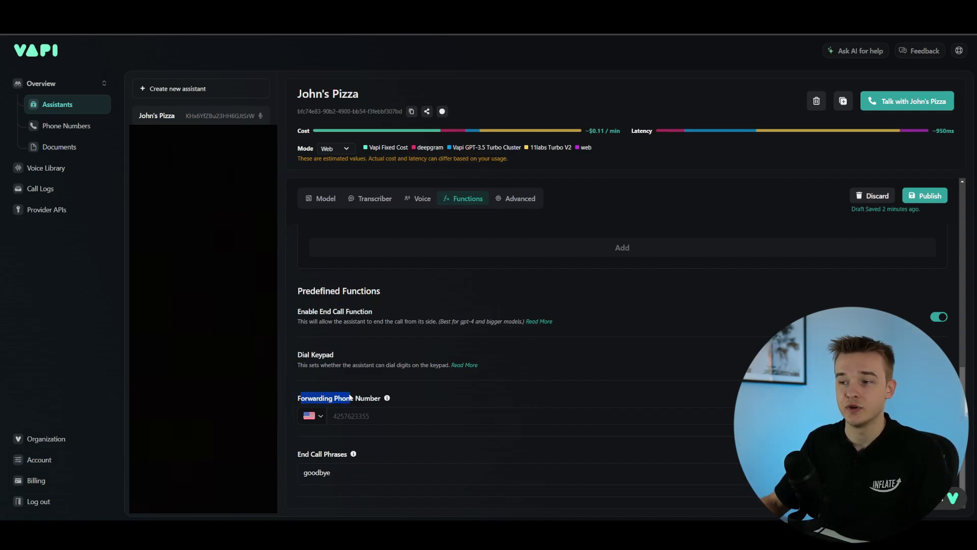
click(349, 389)
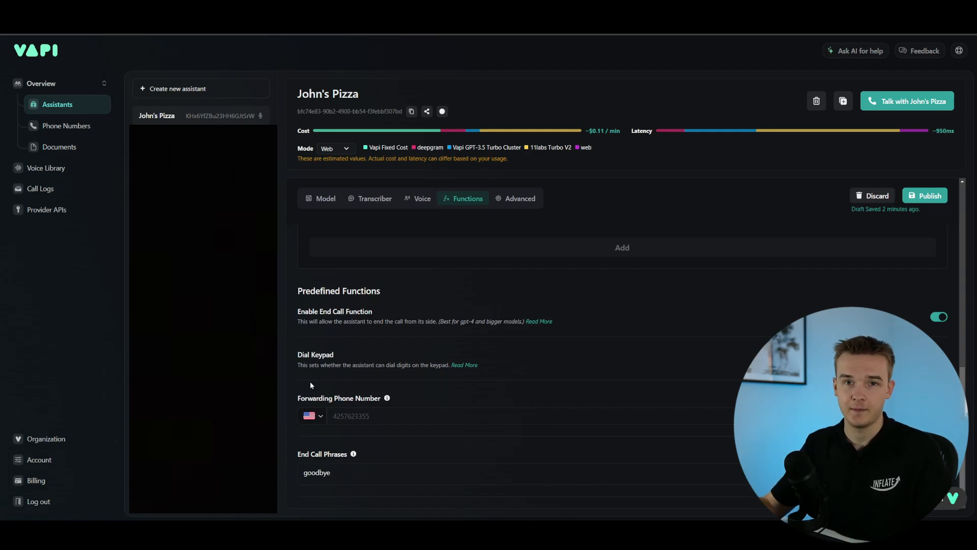
click(500, 241)
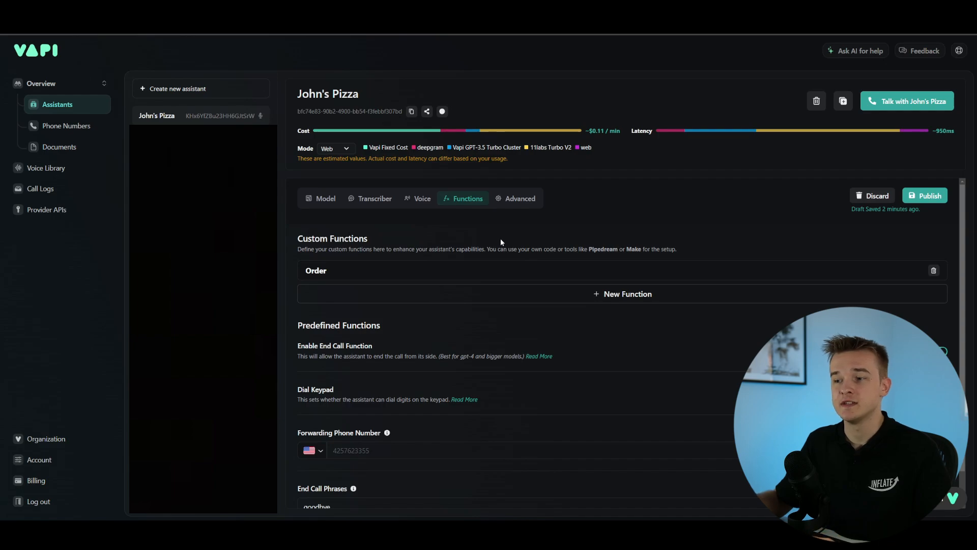
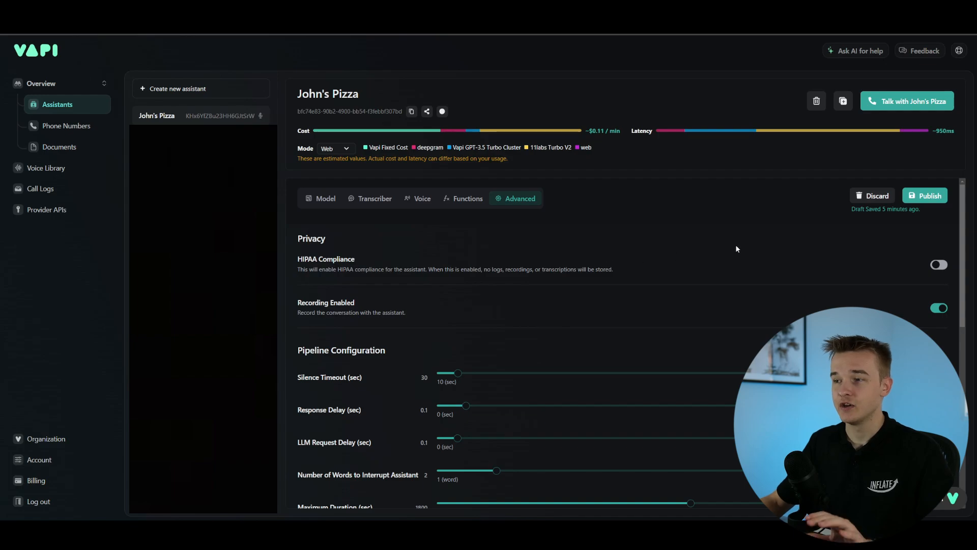
Switch HIPAA Compliance on and back off, and read the Recording Enabled option's description.
click(940, 264)
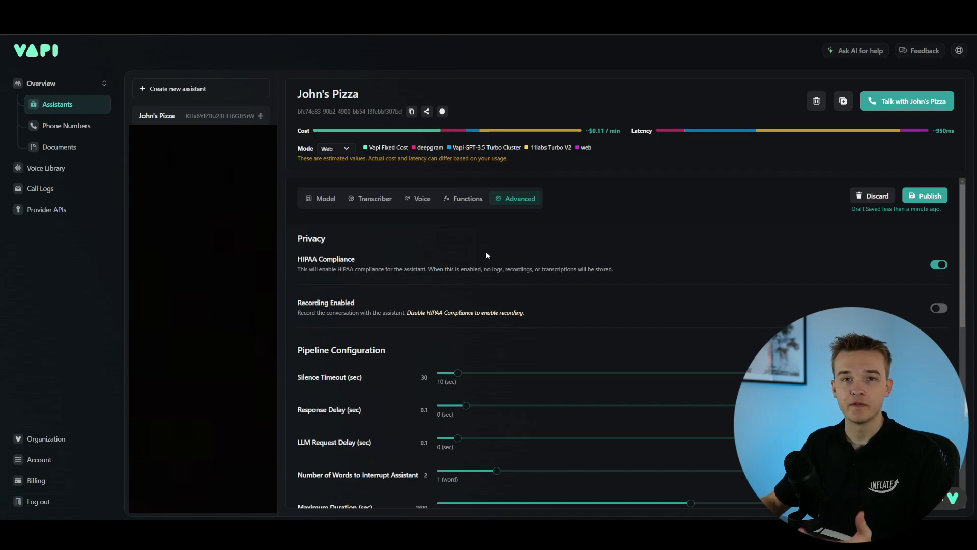
click(940, 266)
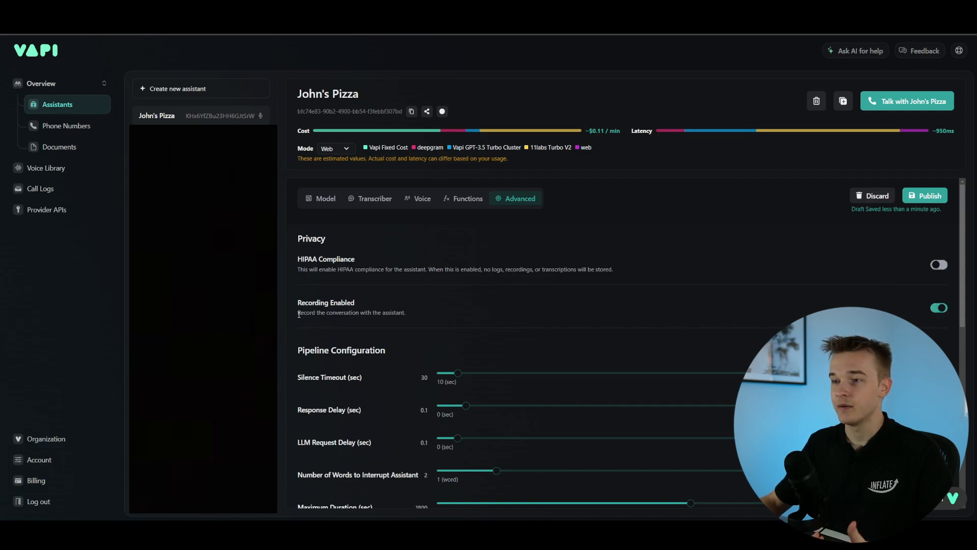
drag(298, 313, 386, 315)
click(418, 324)
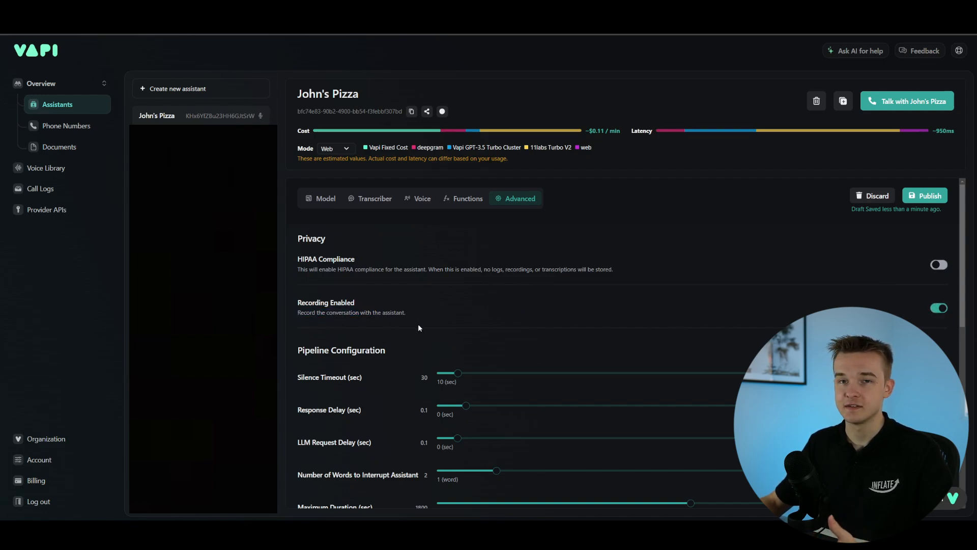
Set the Silence Timeout in the pipeline configuration to 13 seconds.
scroll(419, 326, down, 1)
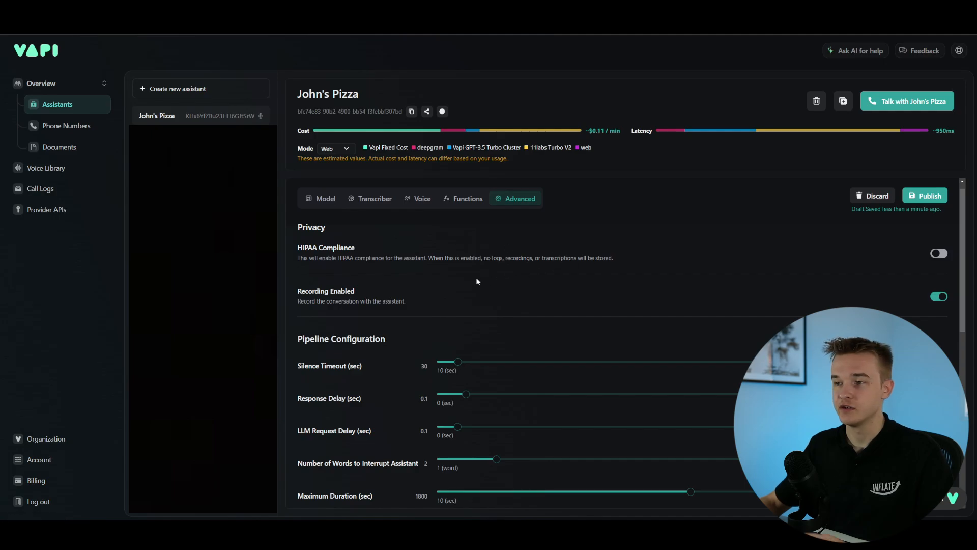
scroll(477, 278, down, 2)
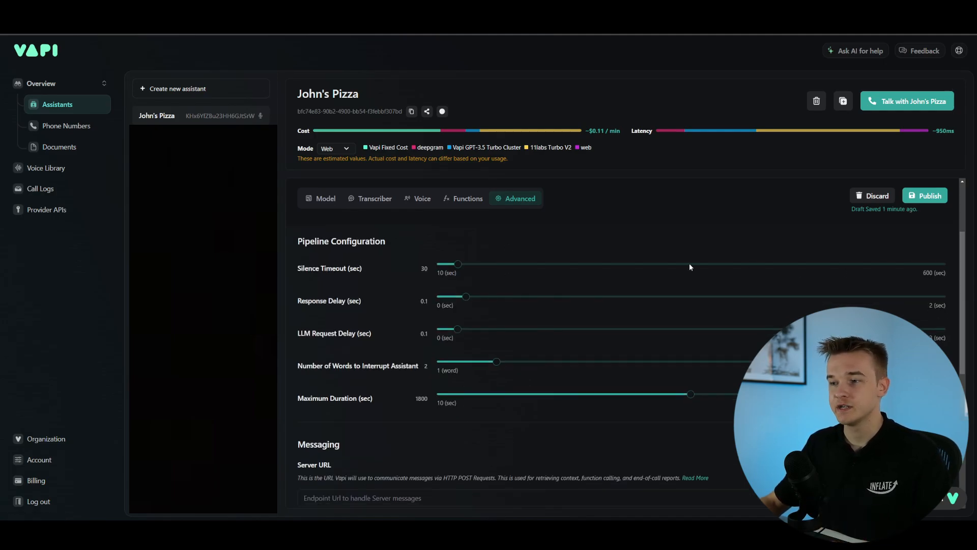
scroll(382, 306, up, 1)
scroll(364, 381, down, 1)
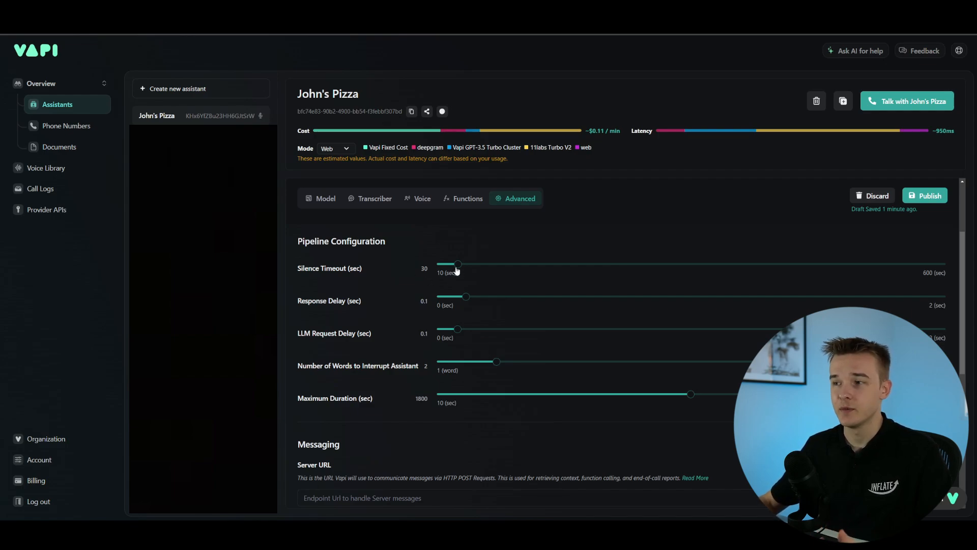
click(457, 264)
drag(458, 265, 438, 268)
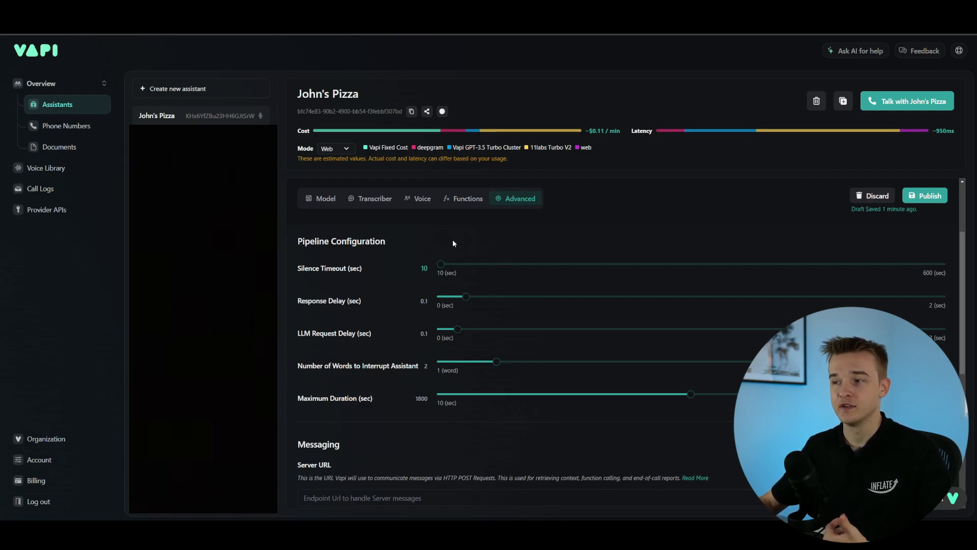
mouse_move(440, 266)
mouse_down()
mouse_move(484, 265)
mouse_move(443, 265)
mouse_up()
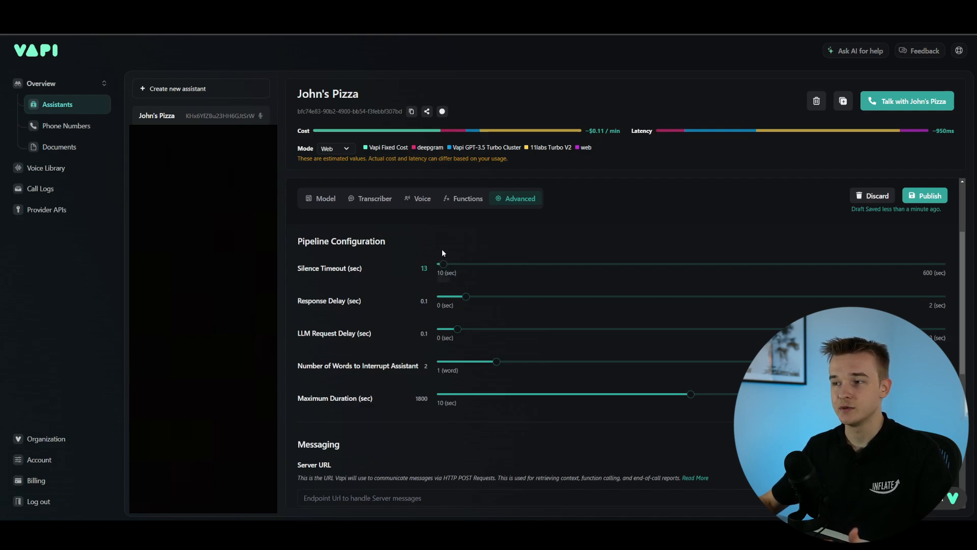
Set both the Response Delay and the LLM Request Delay to 0 seconds.
drag(465, 296, 384, 302)
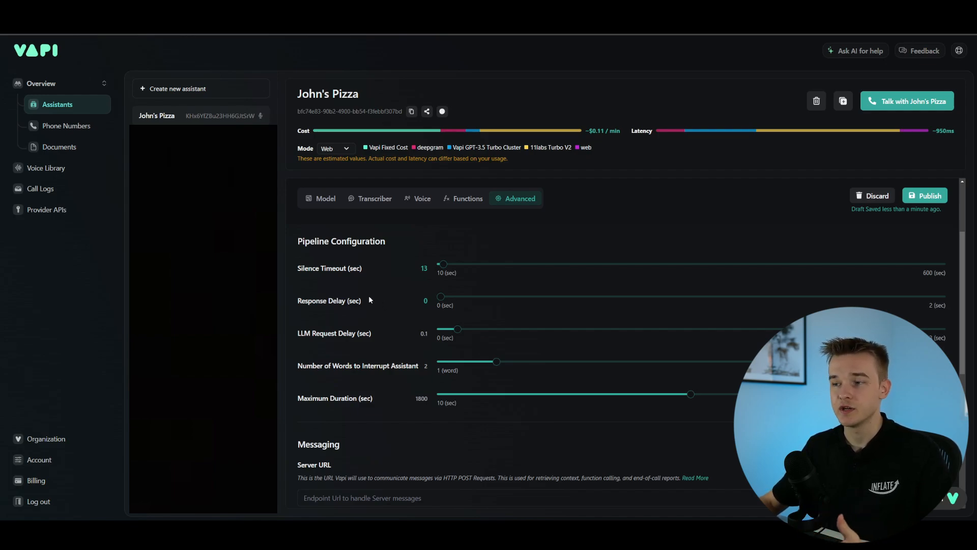
mouse_move(441, 299)
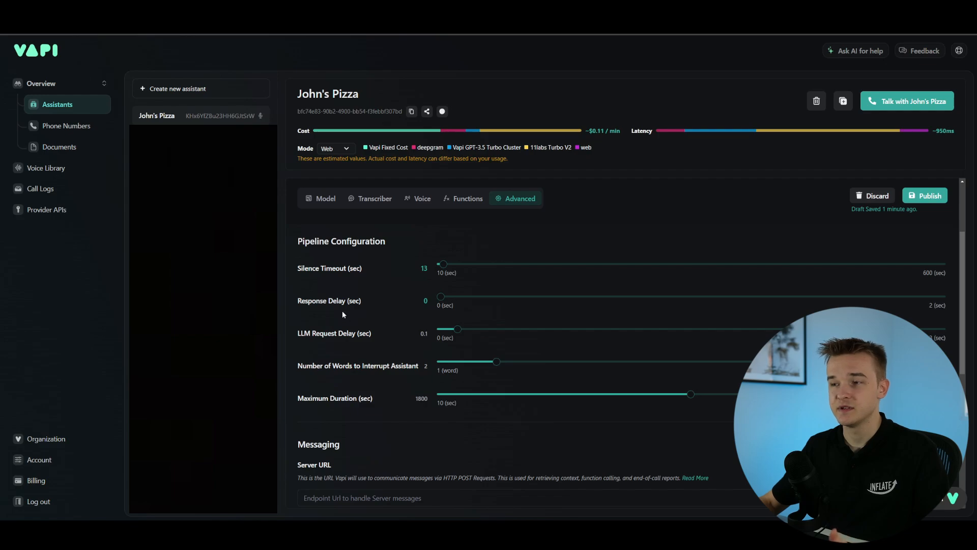
drag(459, 332, 438, 332)
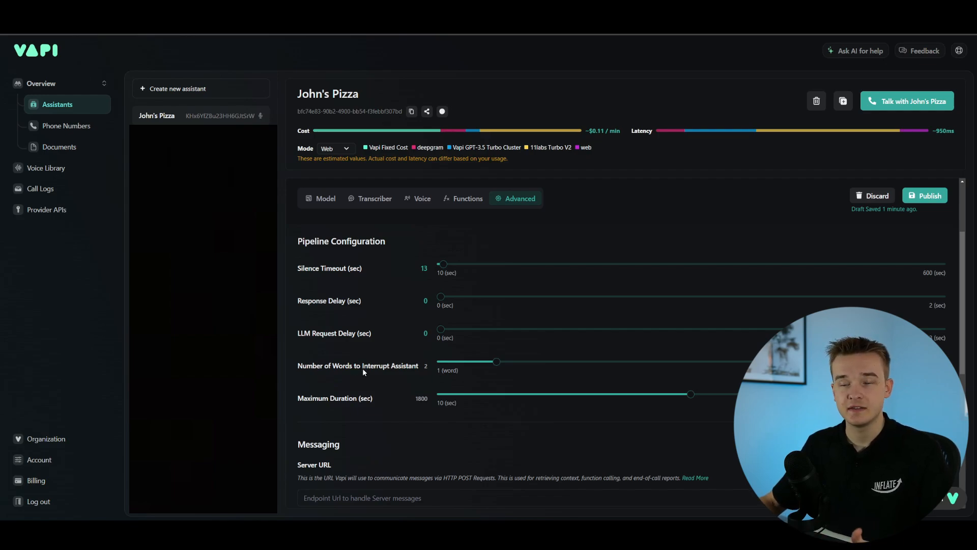
Set the Number of Words to Interrupt Assistant to 1 in the pipeline configuration.
drag(495, 363, 447, 368)
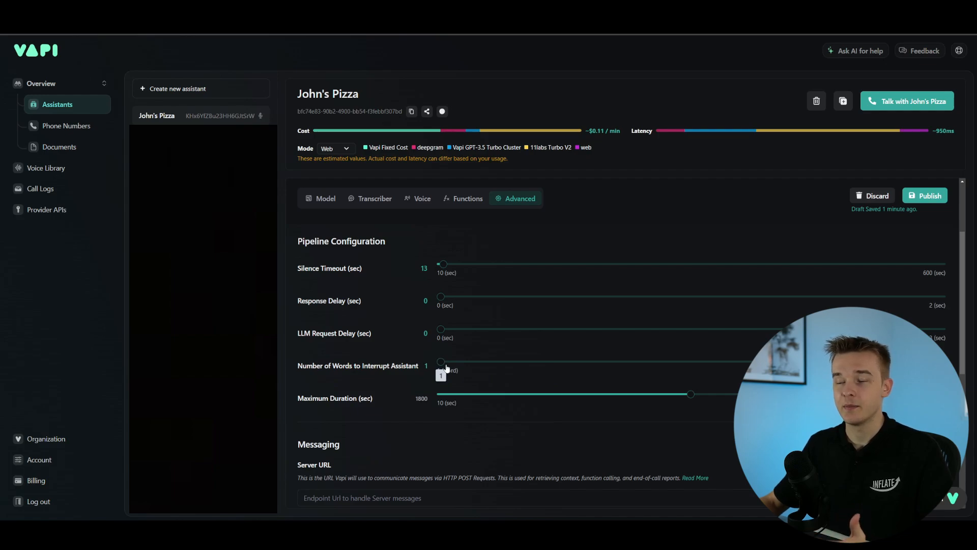
mouse_move(448, 367)
mouse_down()
mouse_move(480, 370)
mouse_move(429, 371)
mouse_up()
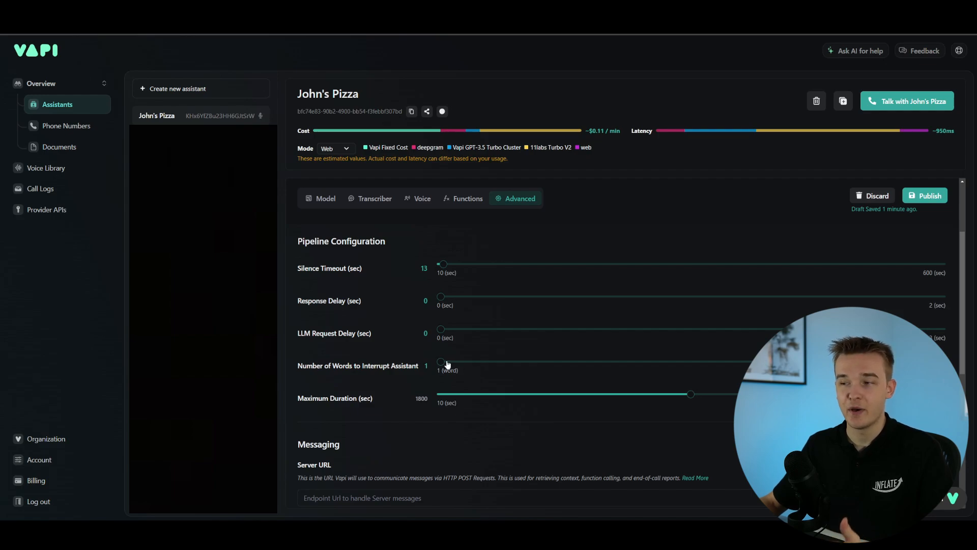
mouse_move(443, 363)
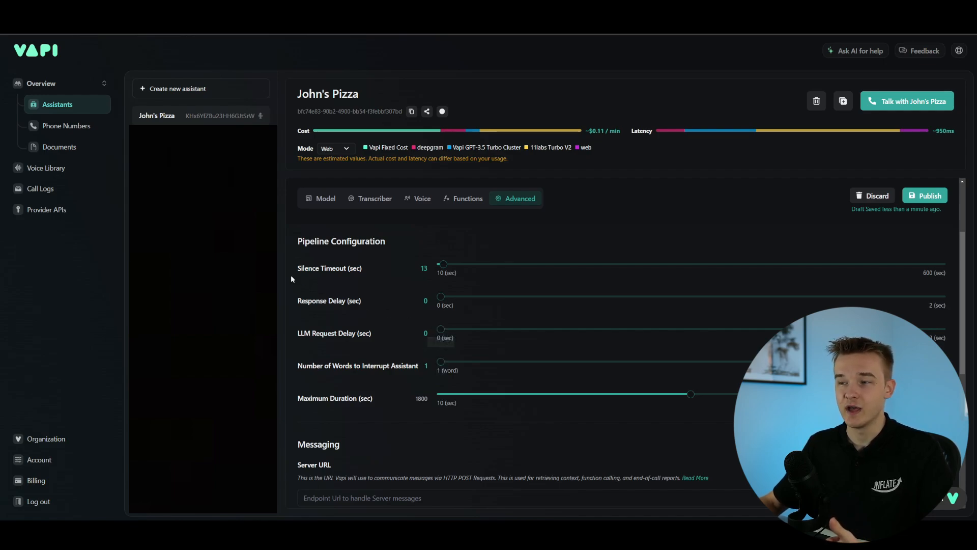
Set the Number of Words to Interrupt Assistant to 2 and check the Maximum Duration setting.
drag(443, 362, 502, 362)
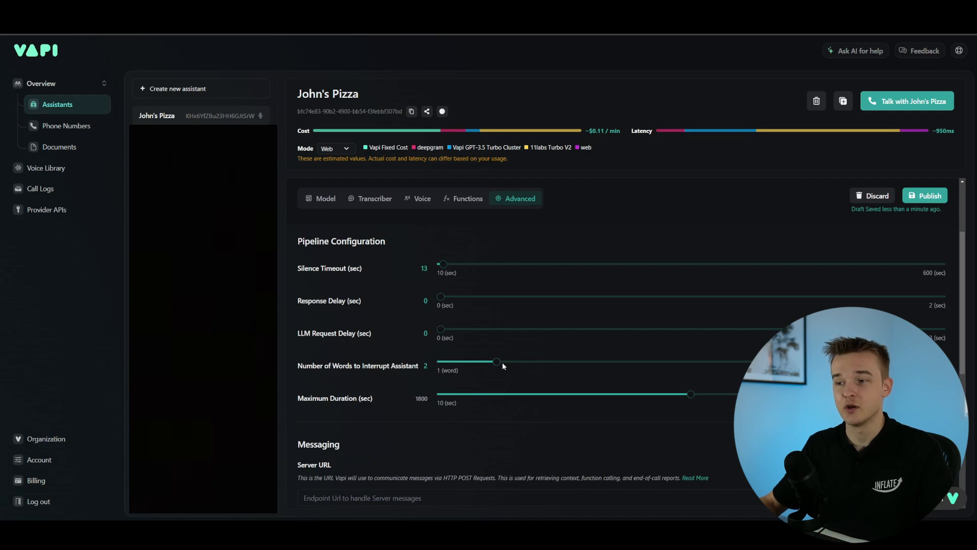
scroll(418, 416, down, 1)
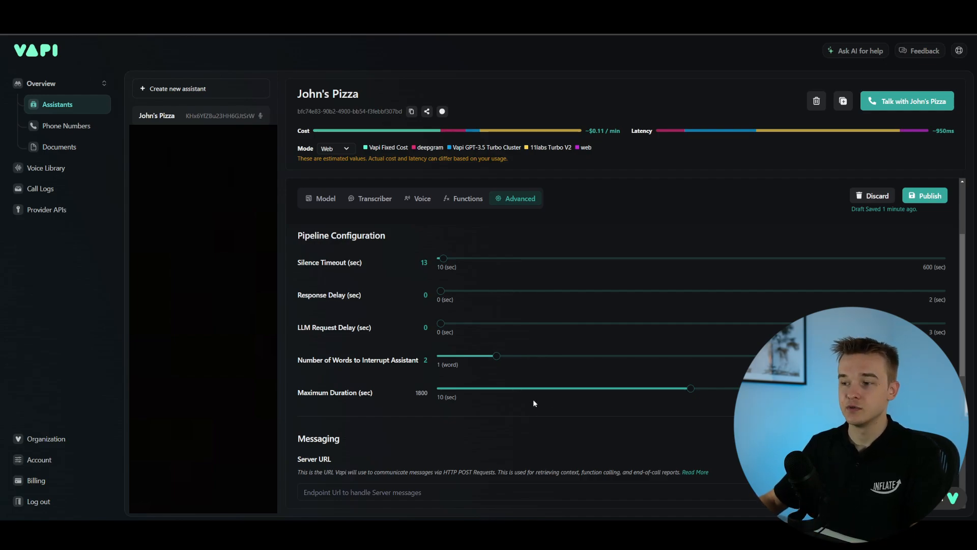
mouse_move(692, 391)
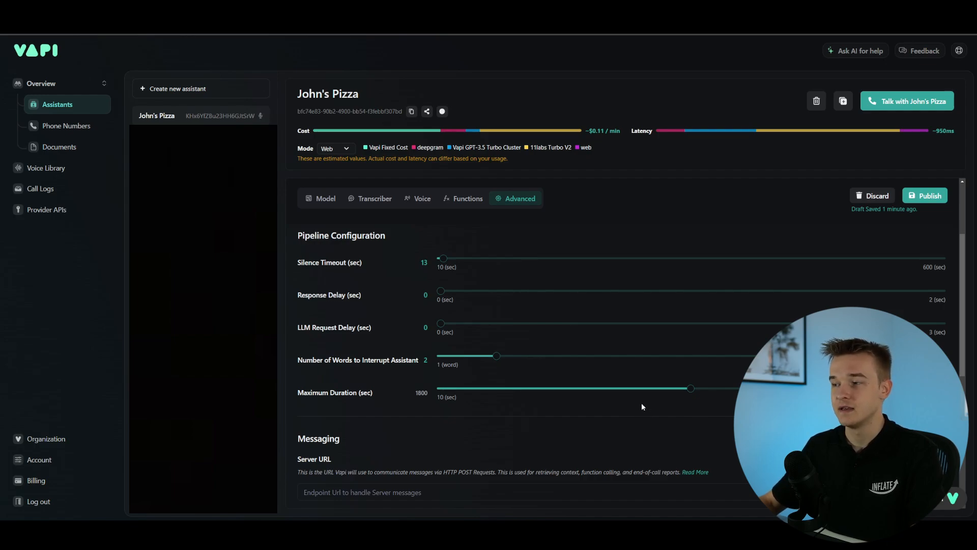
Look over the Maximum Duration setting and the Messaging section of the assistant's advanced settings.
scroll(641, 402, down, 2)
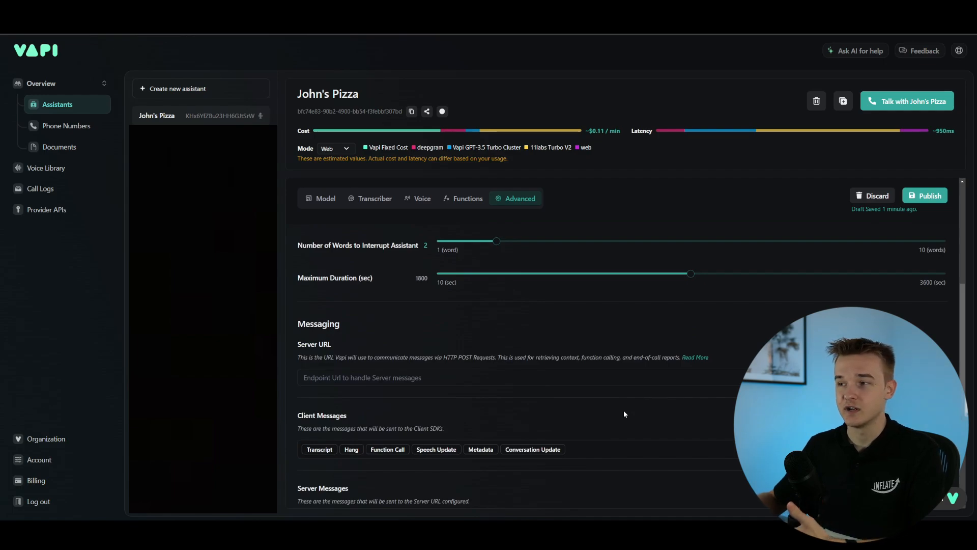
scroll(603, 402, up, 1)
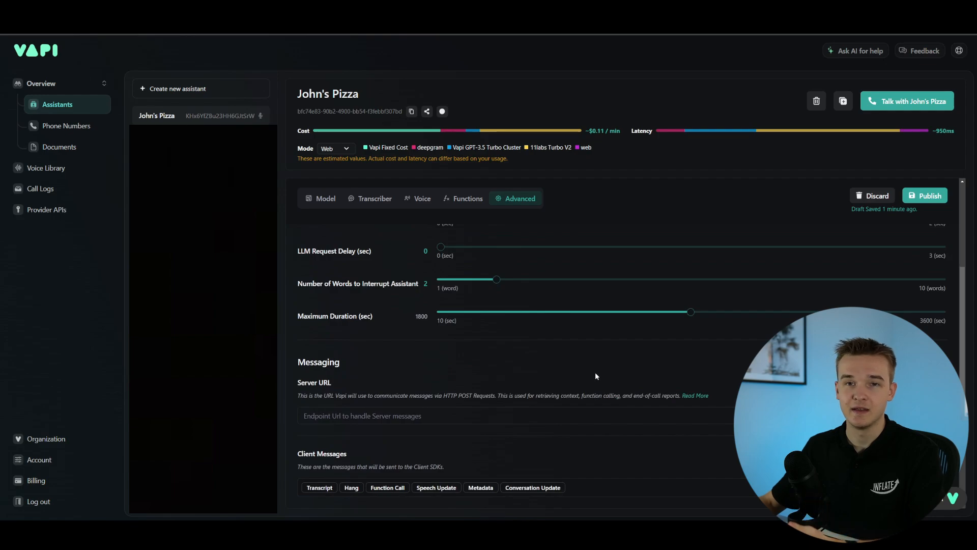
scroll(585, 377, up, 1)
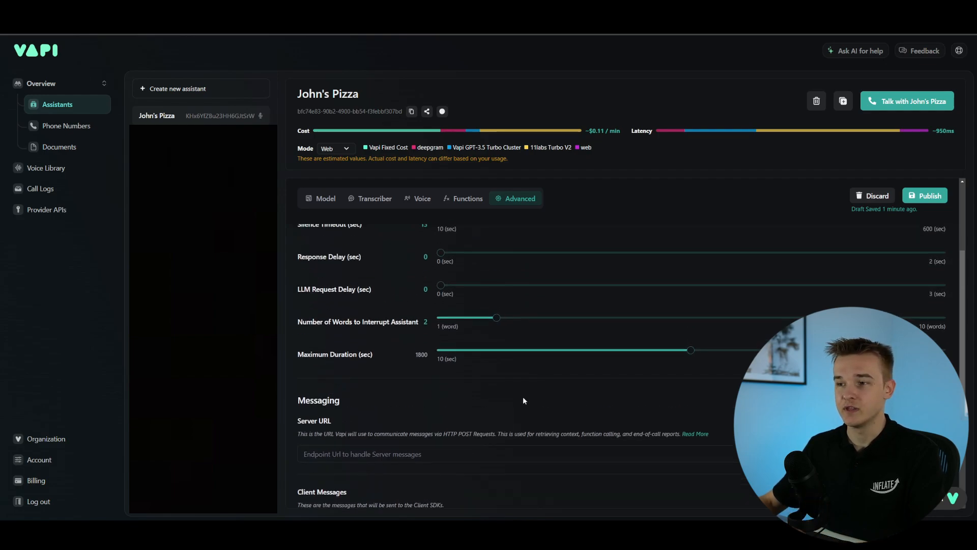
scroll(501, 412, down, 4)
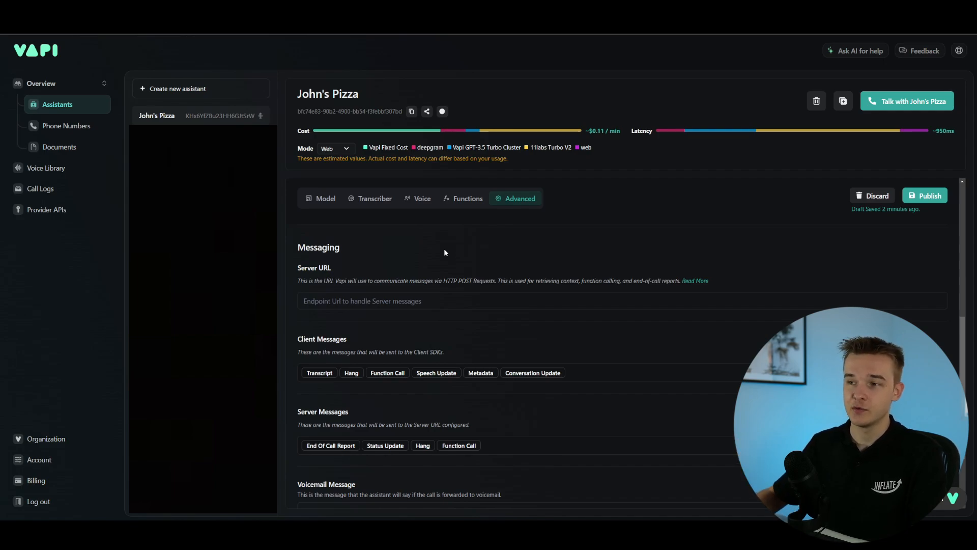
scroll(479, 290, up, 3)
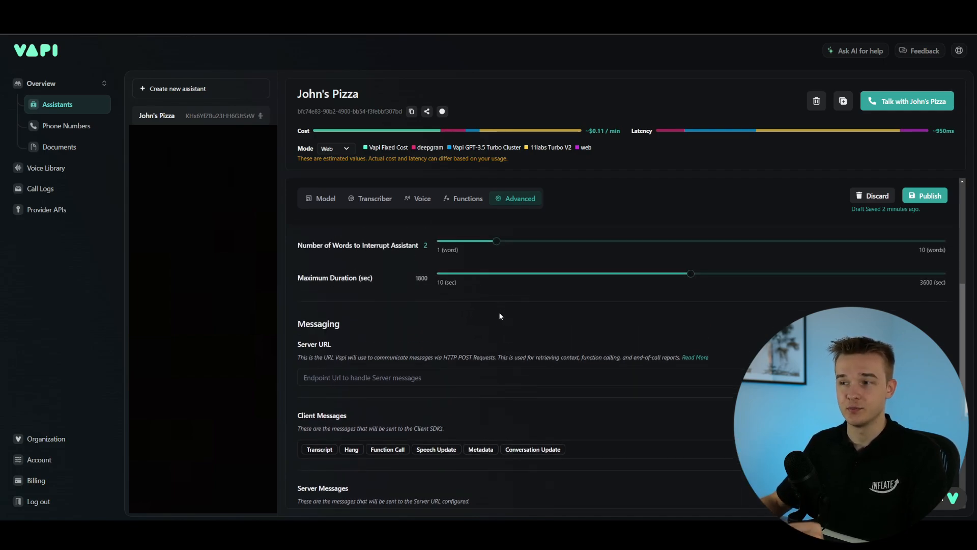
scroll(497, 333, down, 1)
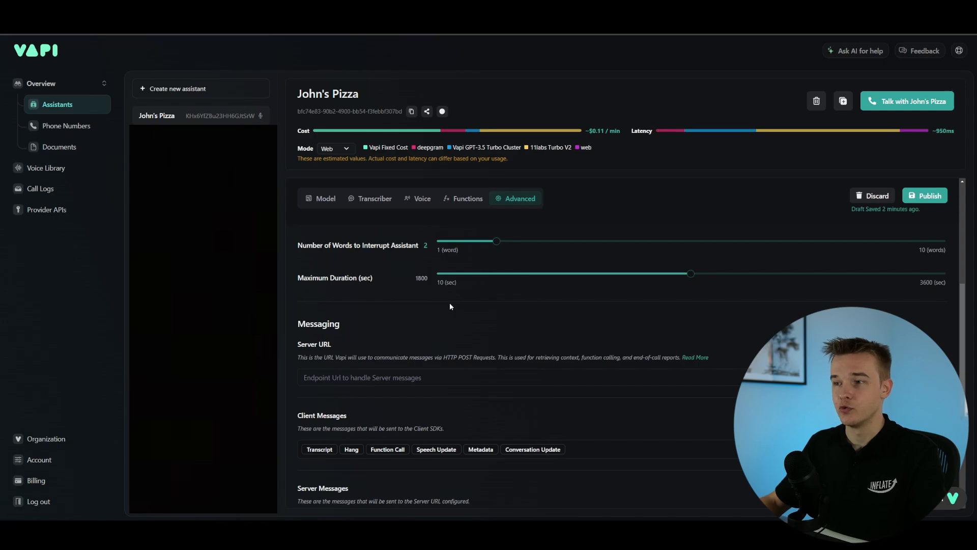
scroll(448, 307, down, 2)
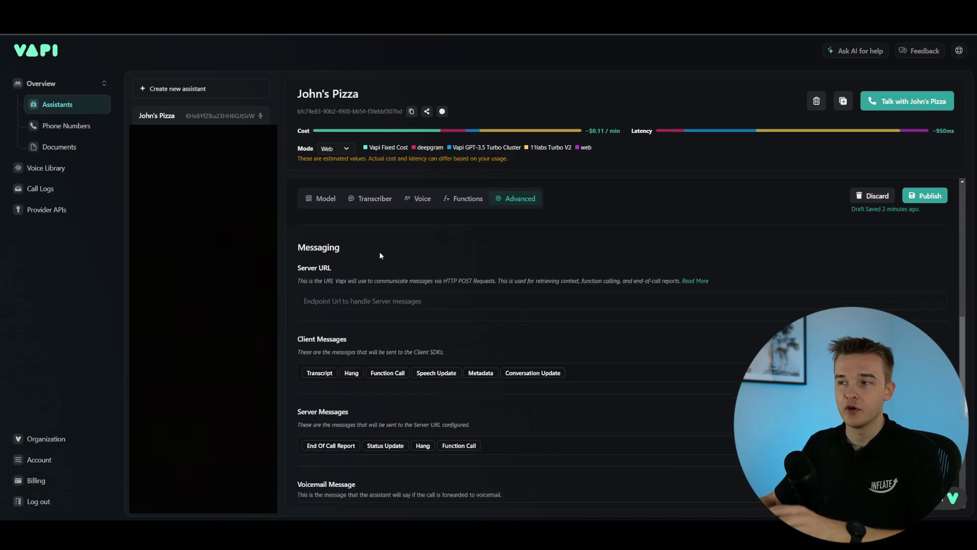
scroll(380, 254, down, 1)
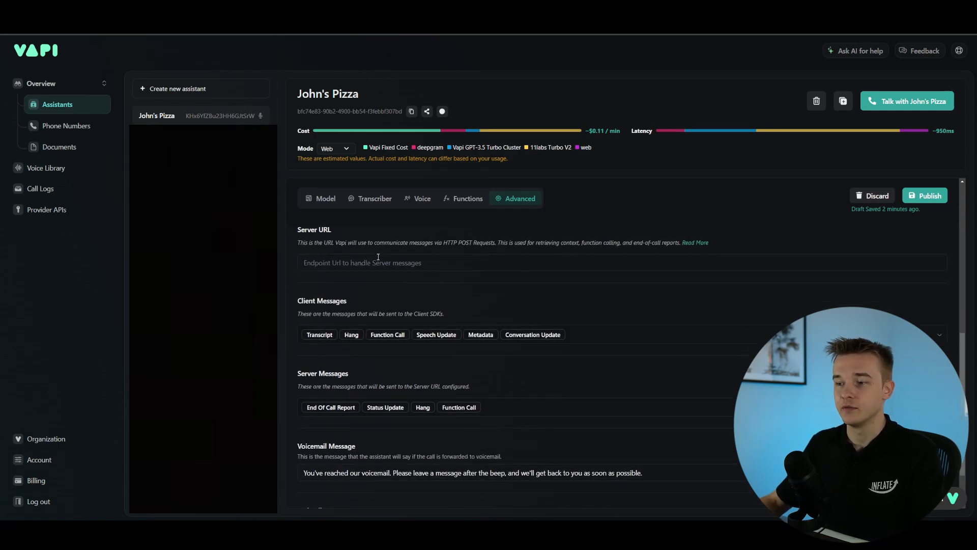
scroll(378, 257, up, 1)
scroll(375, 260, down, 2)
scroll(374, 267, up, 2)
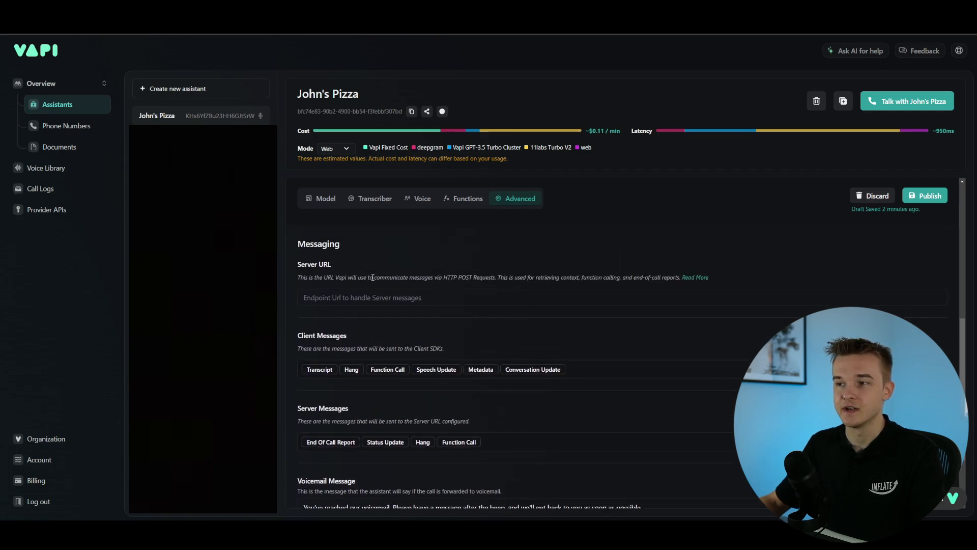
scroll(372, 279, up, 1)
scroll(377, 281, down, 2)
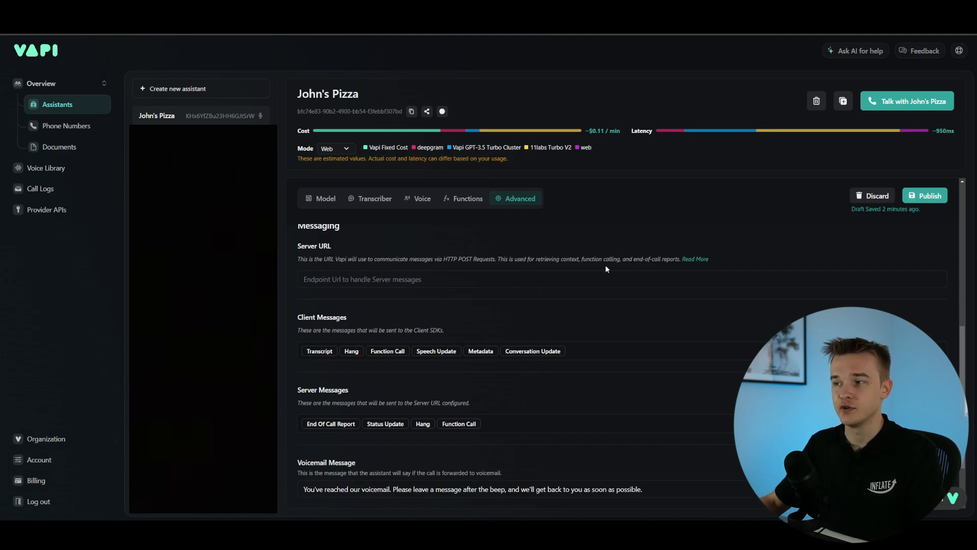
Read the Server URL description covering HTTP POST requests, function calling and end-of-call reports.
drag(630, 260, 674, 260)
click(579, 248)
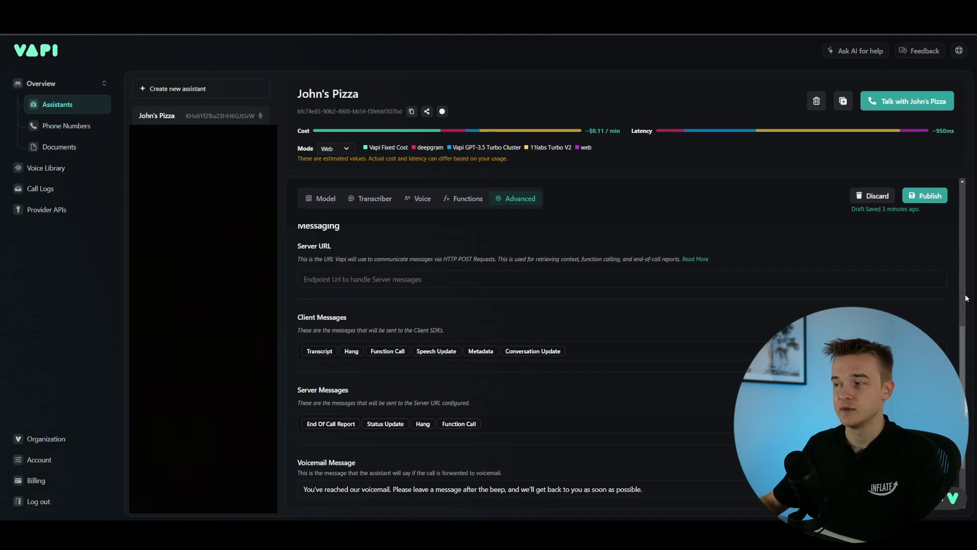
scroll(965, 326, up, 1)
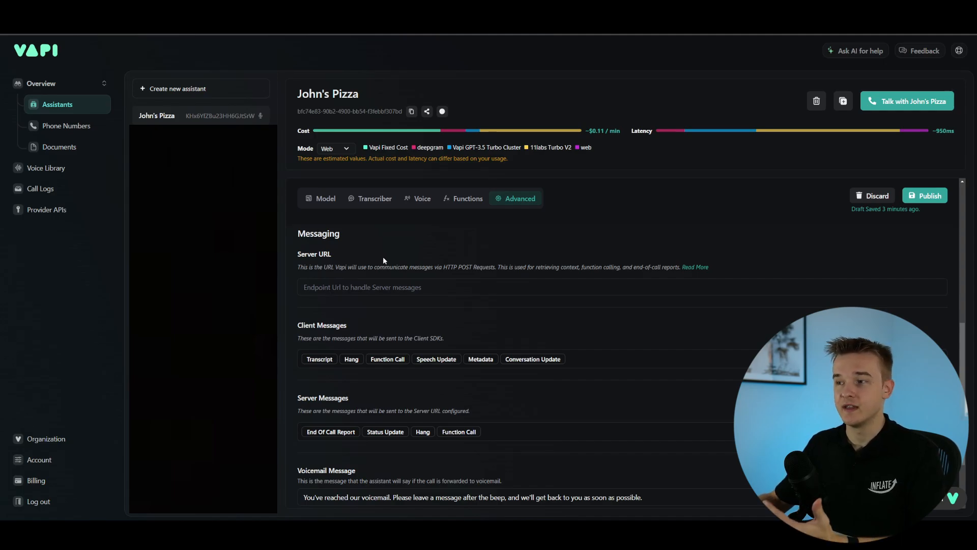
drag(447, 267, 603, 268)
click(466, 267)
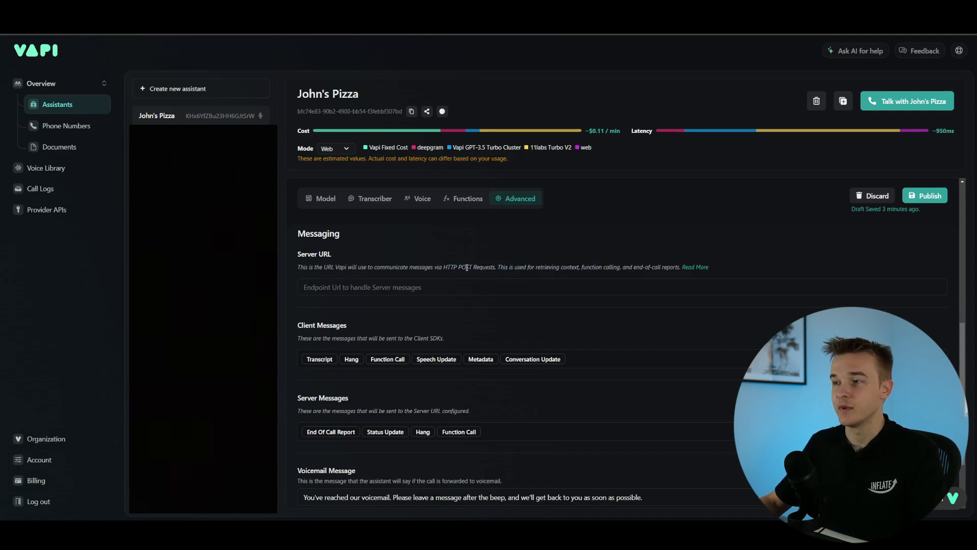
scroll(428, 250, down, 1)
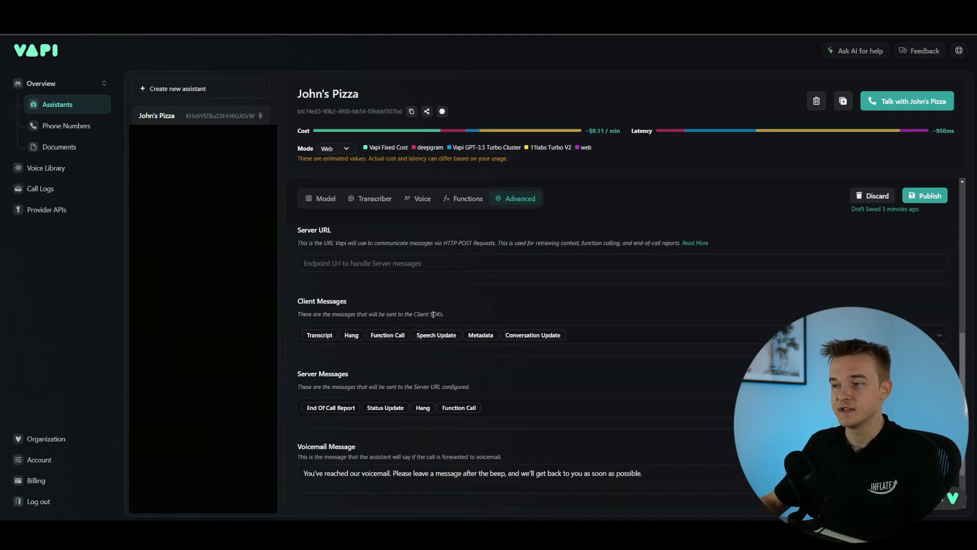
Check the available Client Messages options without changing the selection, and read the Server Messages settings.
click(615, 340)
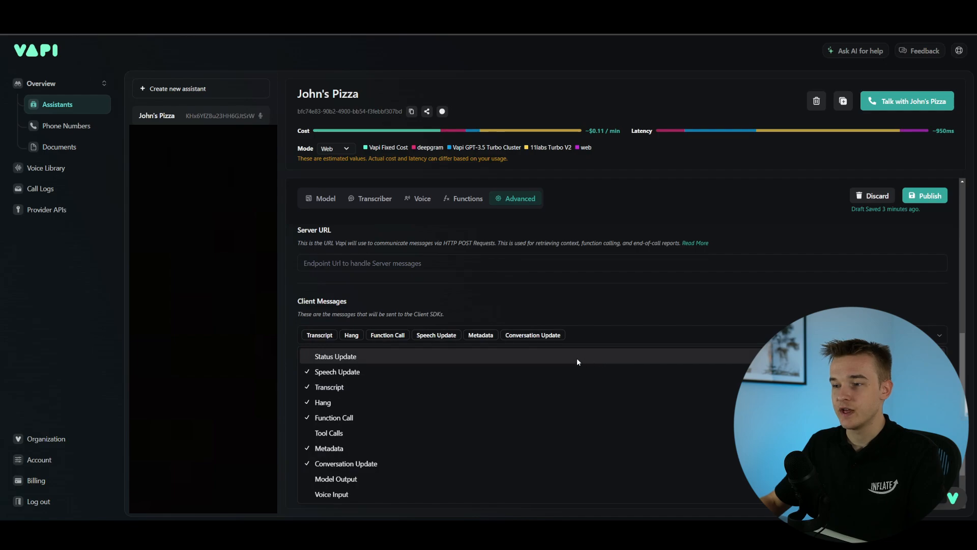
click(426, 320)
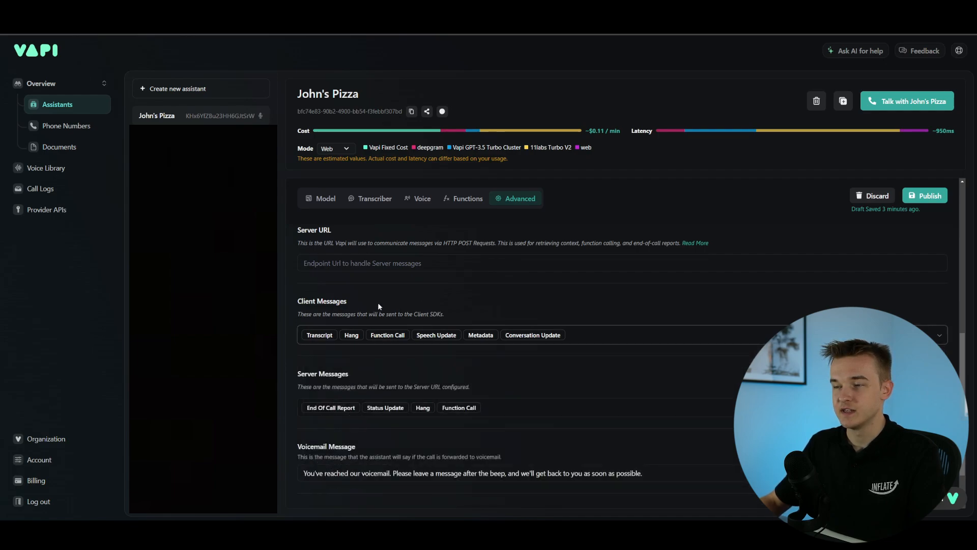
click(379, 294)
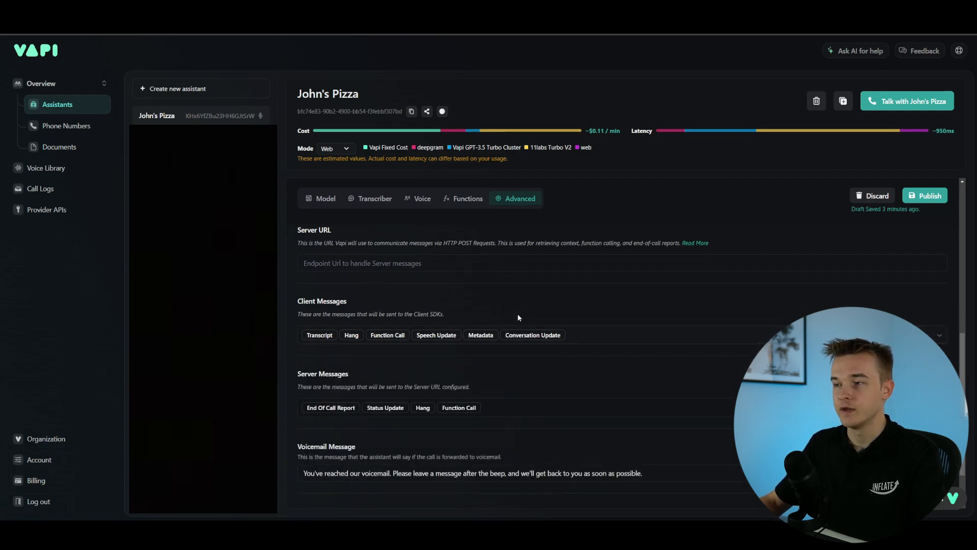
scroll(966, 356, down, 1)
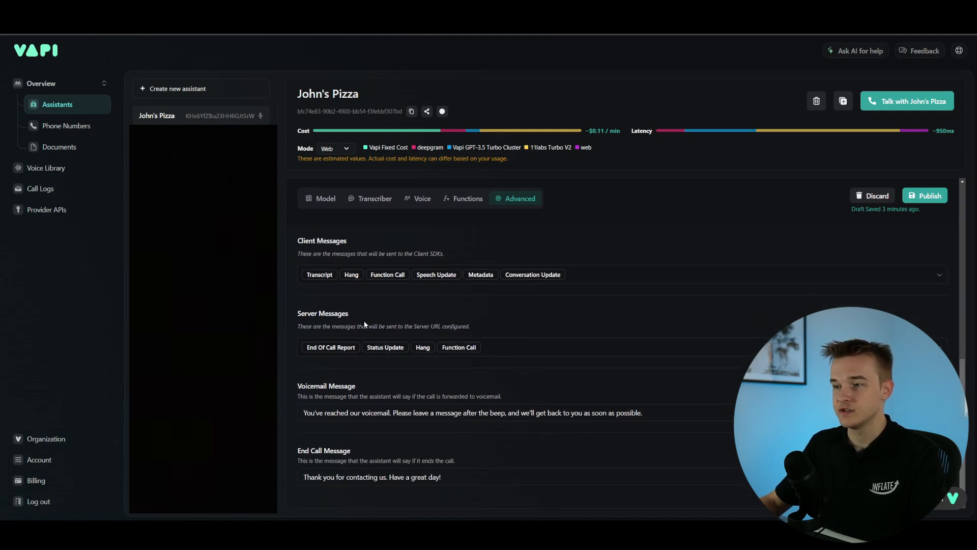
scroll(363, 328, up, 2)
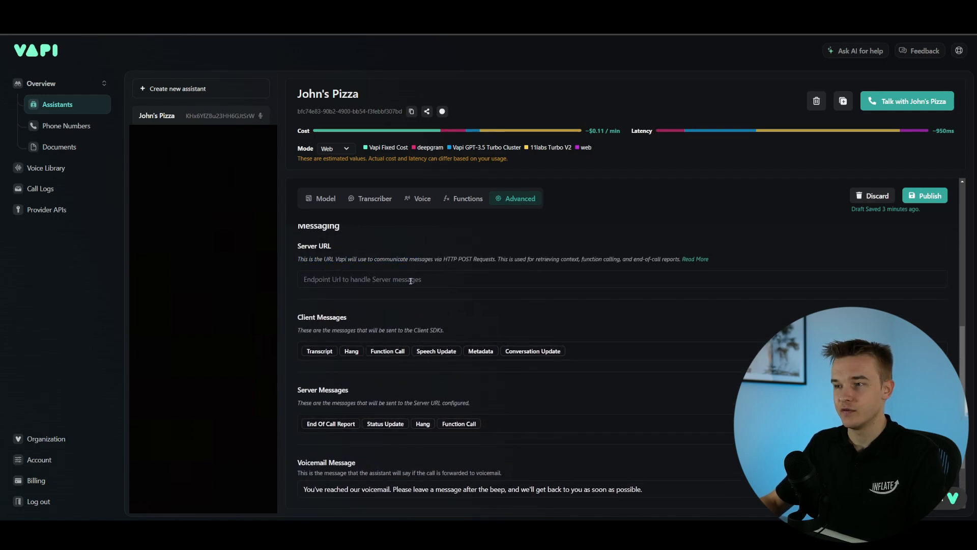
scroll(340, 351, down, 2)
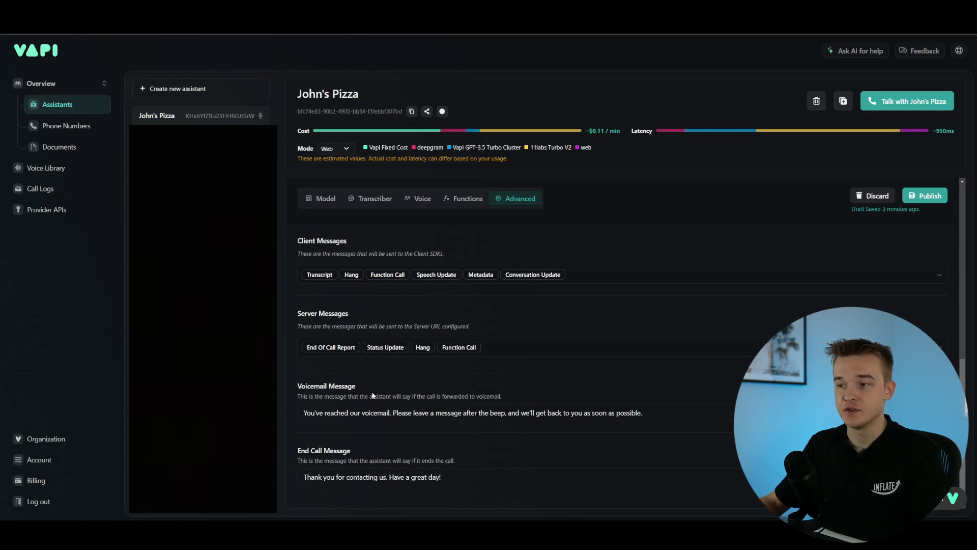
Read the Voicemail Message description and the message text the assistant will say.
drag(366, 398, 512, 386)
click(467, 401)
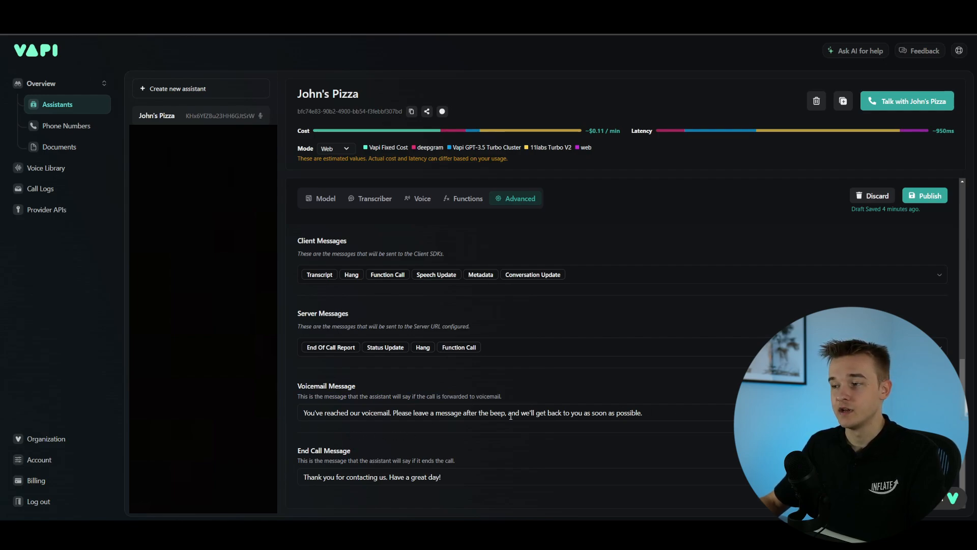
drag(303, 413, 601, 401)
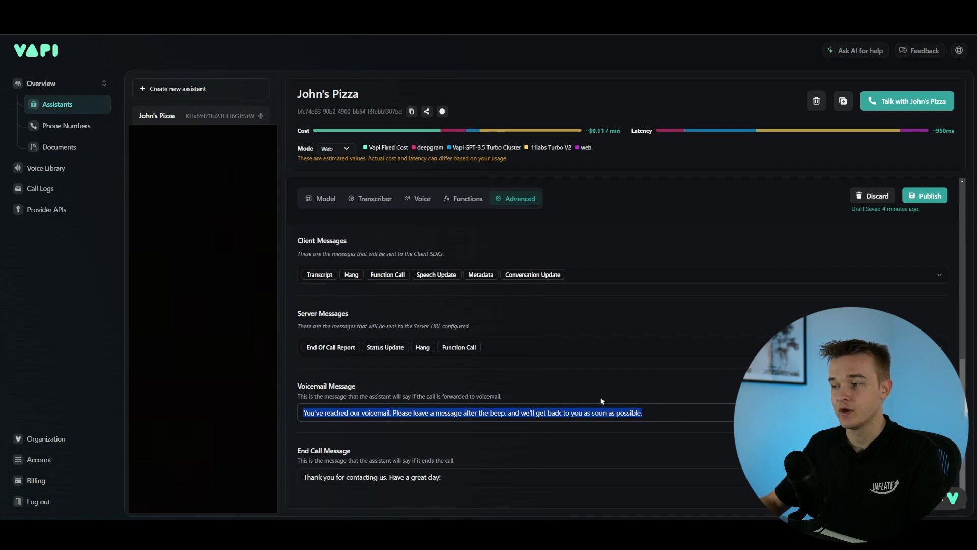
click(601, 401)
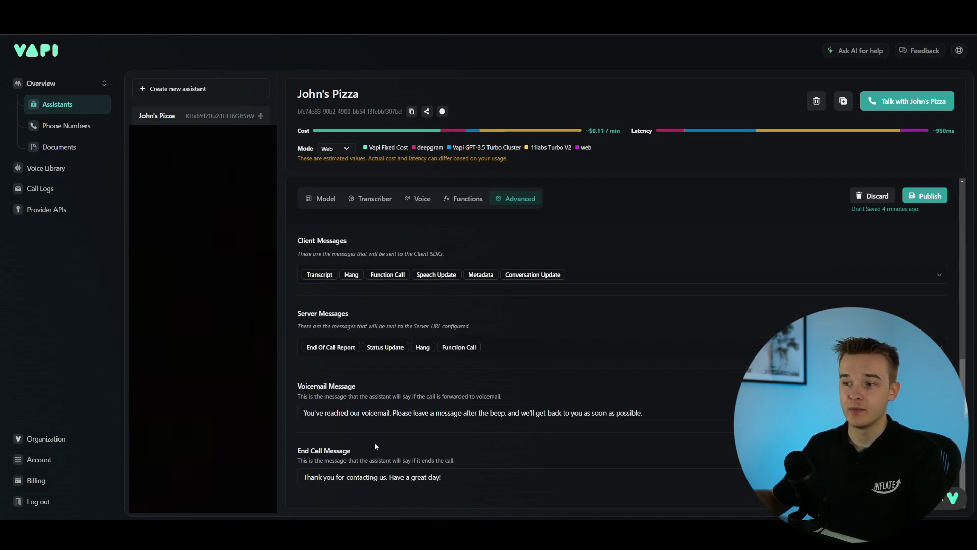
Read the End Call Message text the assistant says when it ends the call.
drag(464, 476, 342, 479)
click(312, 492)
drag(444, 476, 458, 461)
click(369, 505)
click(479, 462)
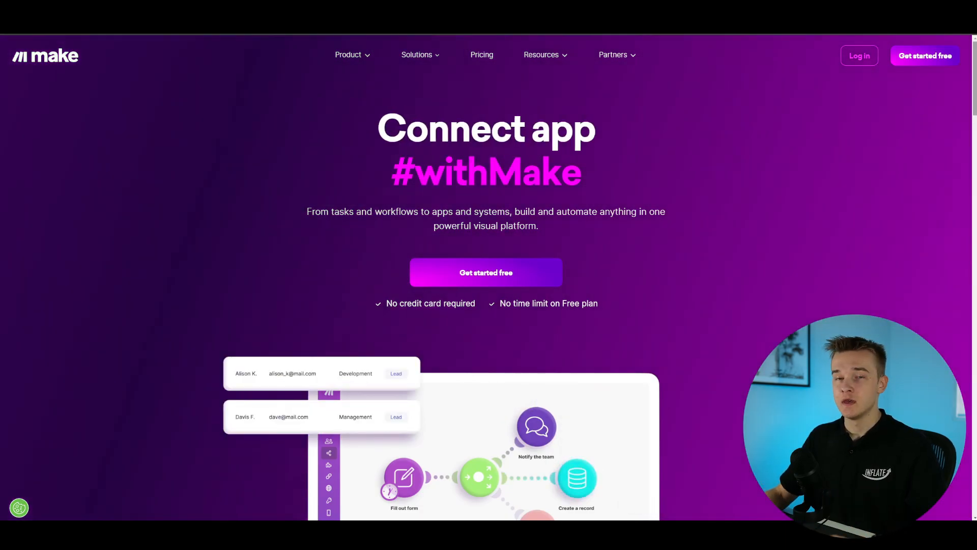
Switch to the Make website, look through its homepage and browse the app integrations catalogue, loading more apps.
scroll(489, 275, down, 5)
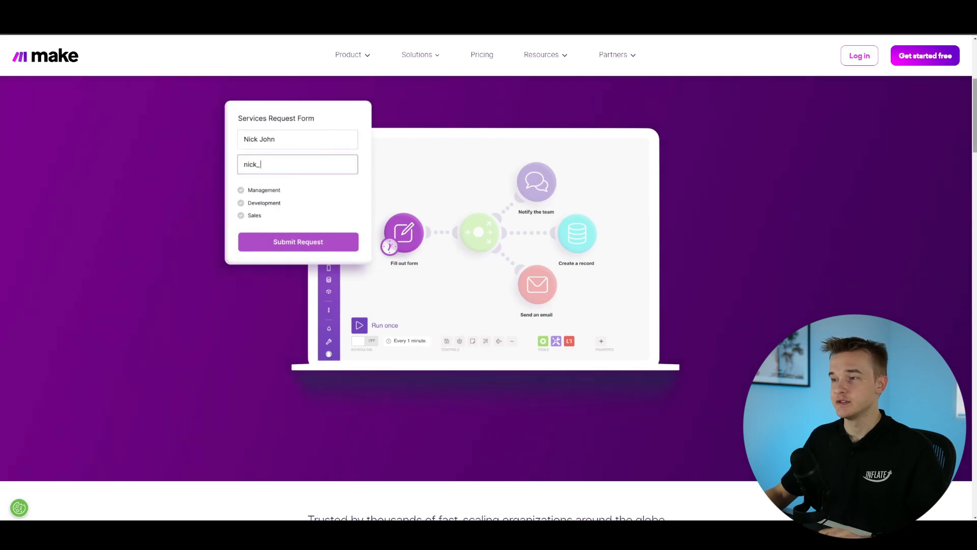
scroll(966, 201, down, 10)
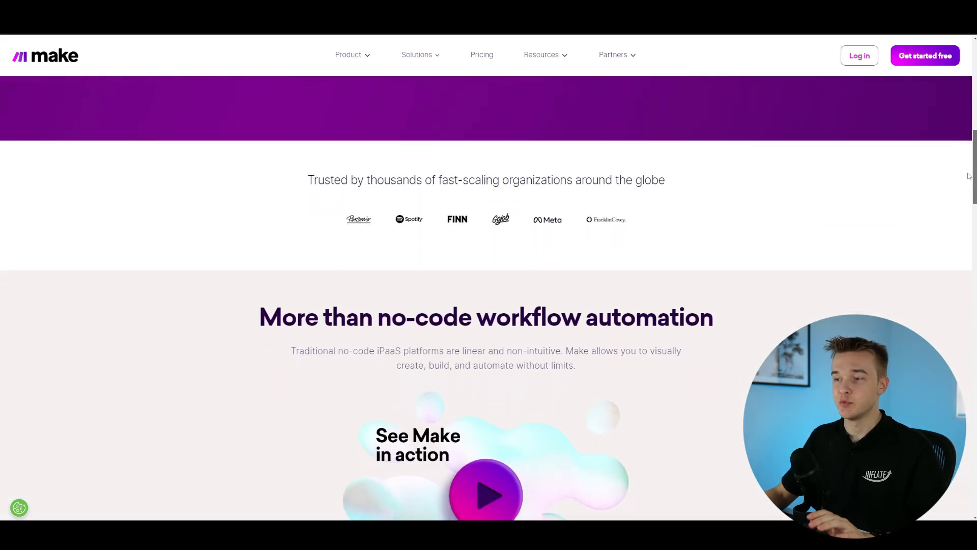
scroll(965, 201, down, 1)
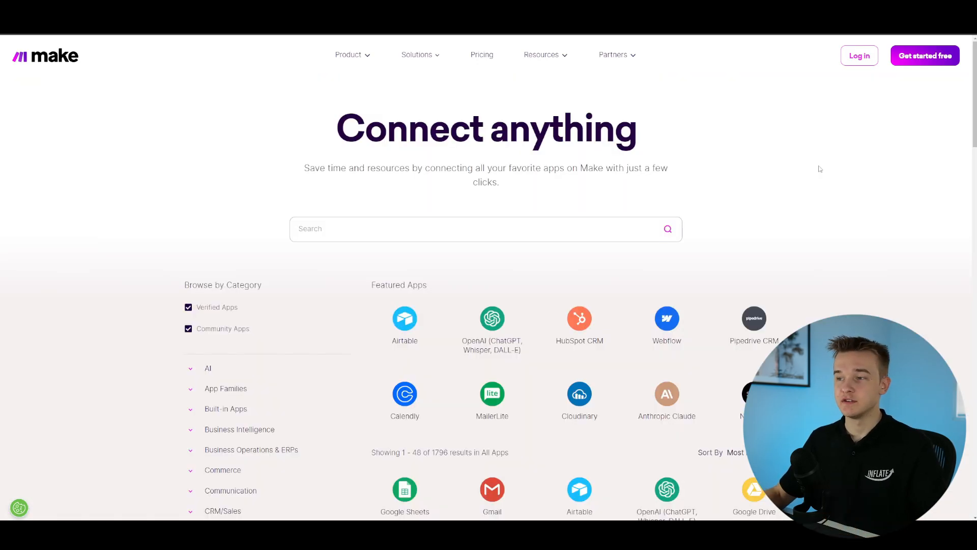
scroll(957, 187, down, 6)
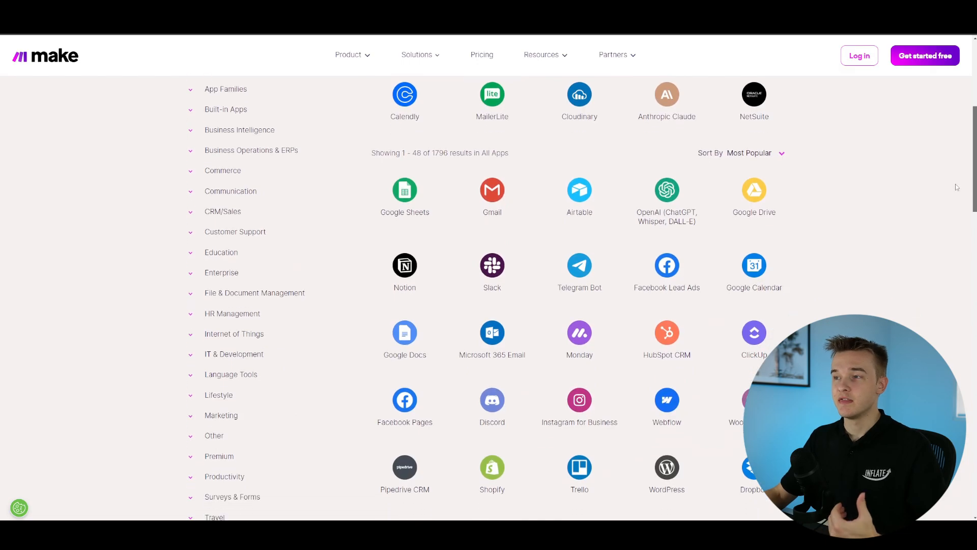
scroll(957, 188, down, 8)
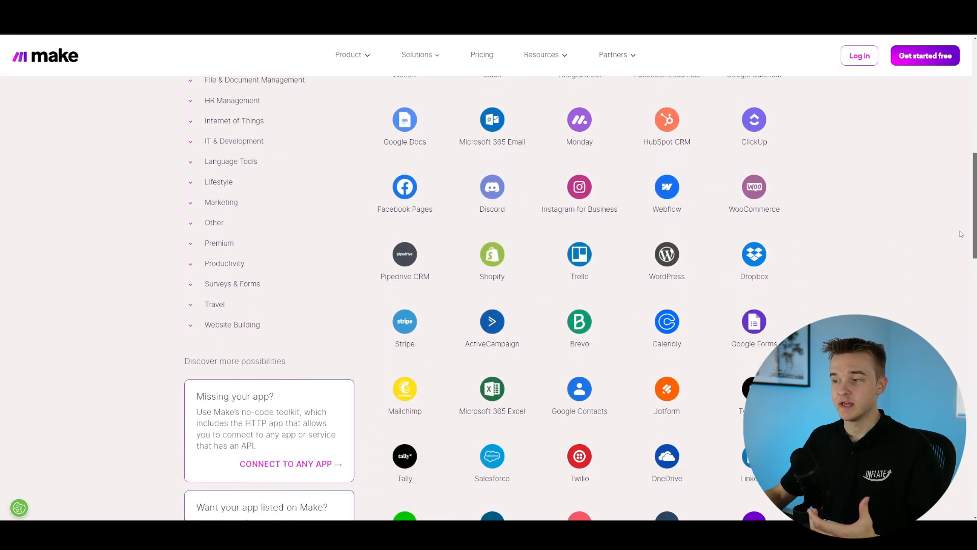
scroll(950, 279, down, 1)
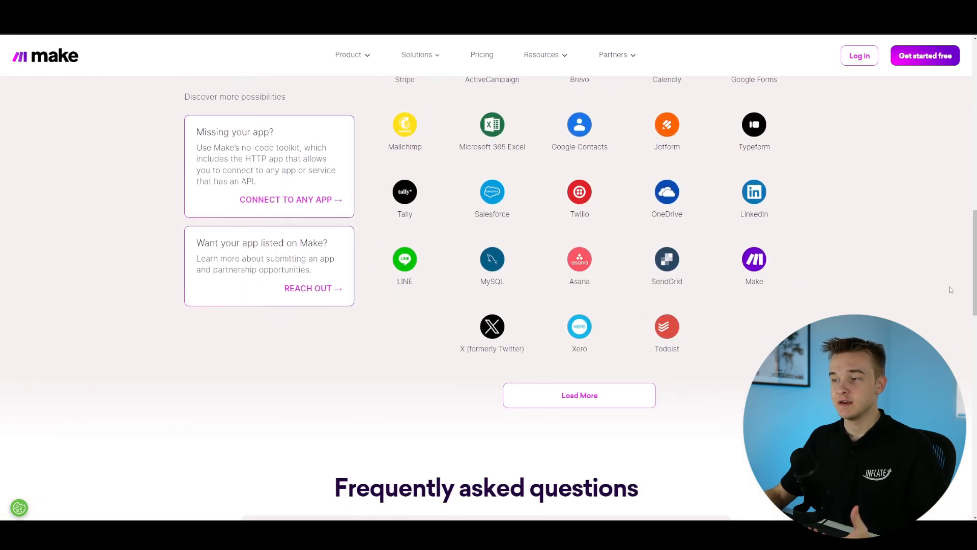
click(602, 406)
scroll(971, 204, down, 5)
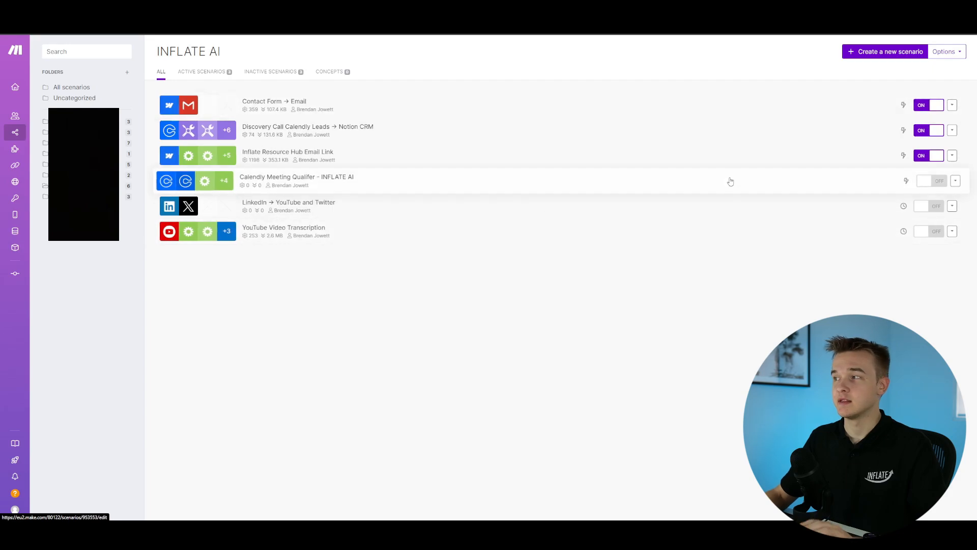
Look over the folders and scenarios in Make's INFLATE AI scenario list.
mouse_move(61, 136)
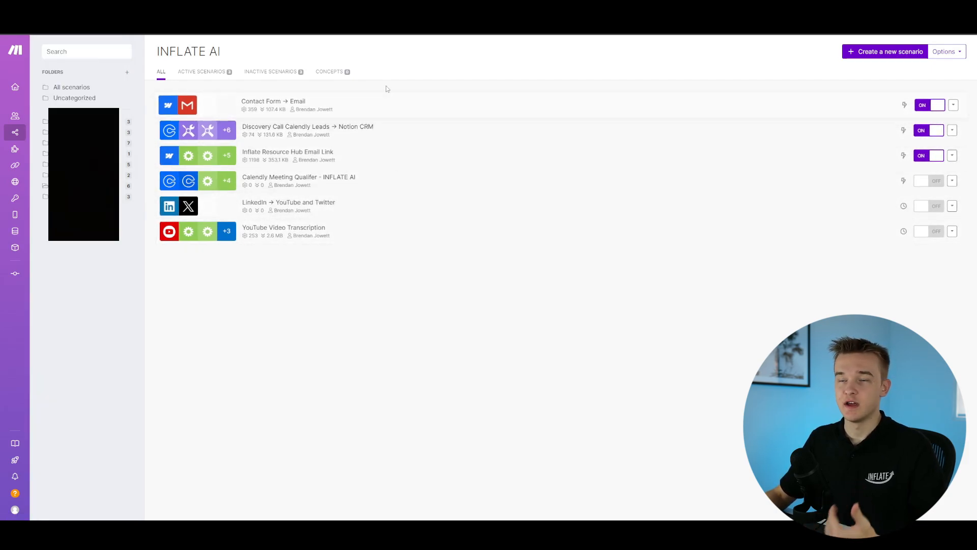
Open the YouTube Video Transcription scenario in the editor and look over its module flow from YouTube to Webflow.
click(373, 229)
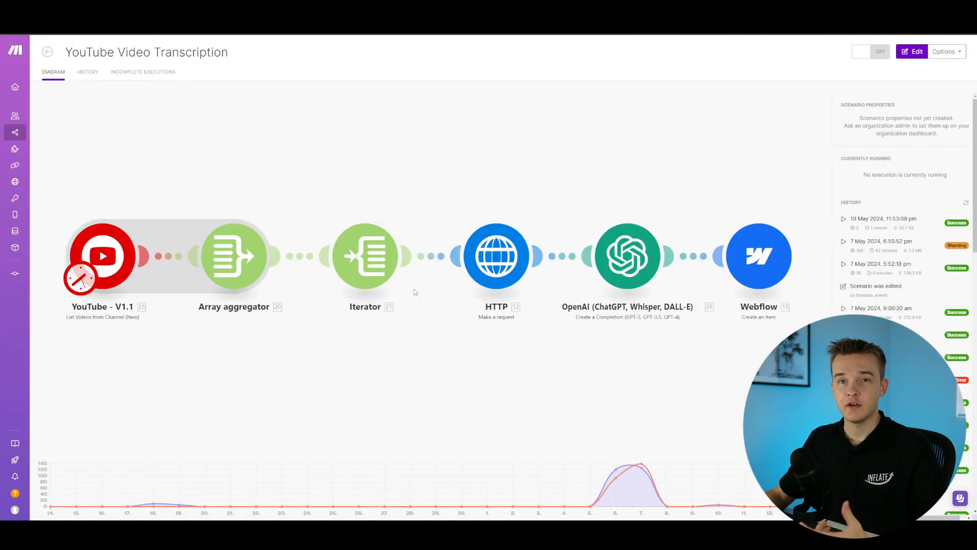
click(435, 174)
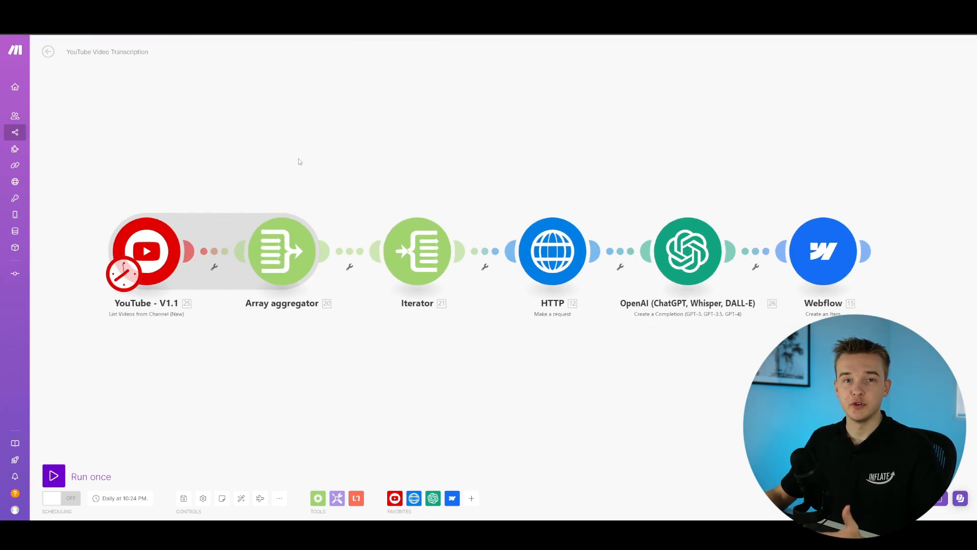
drag(556, 152, 500, 155)
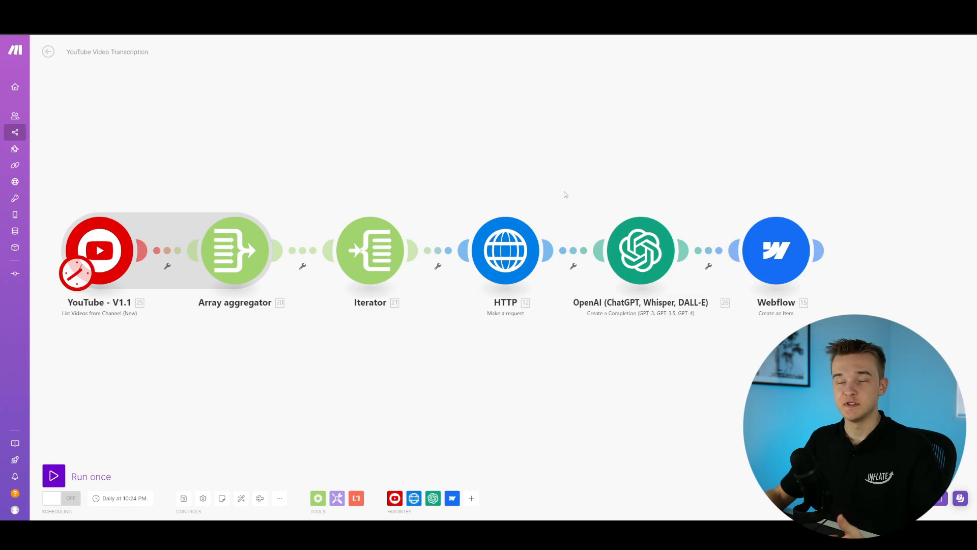
drag(251, 185, 307, 180)
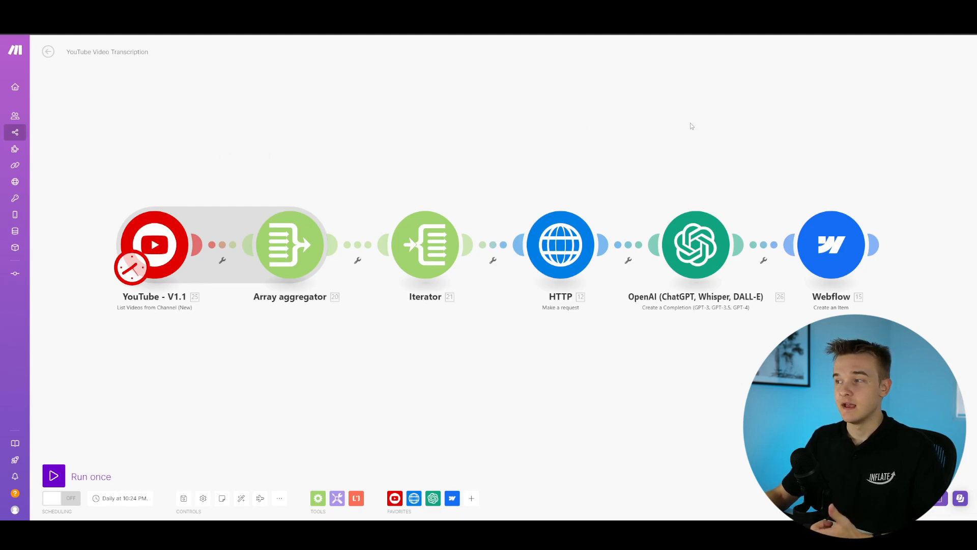
drag(719, 165, 353, 163)
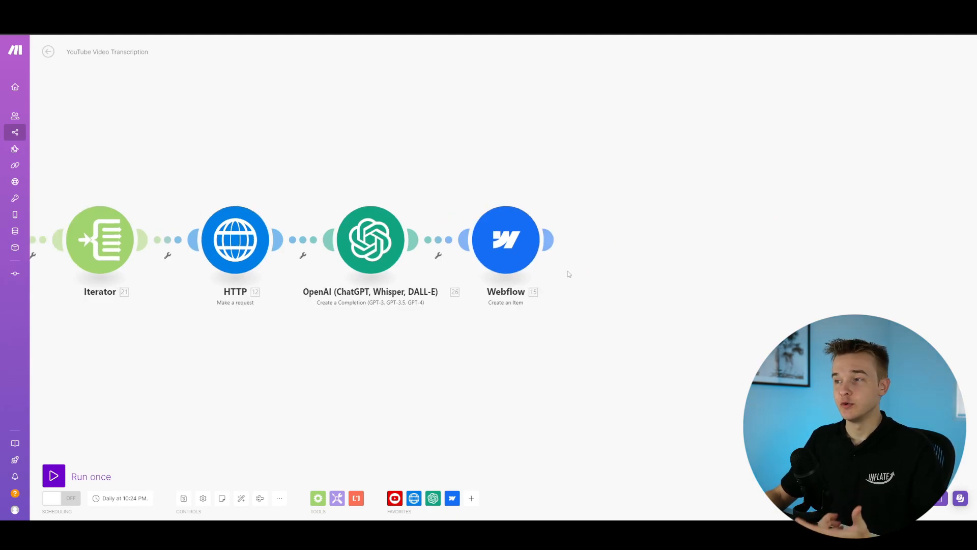
Start adding a module after Webflow and browse the list of available apps.
click(552, 238)
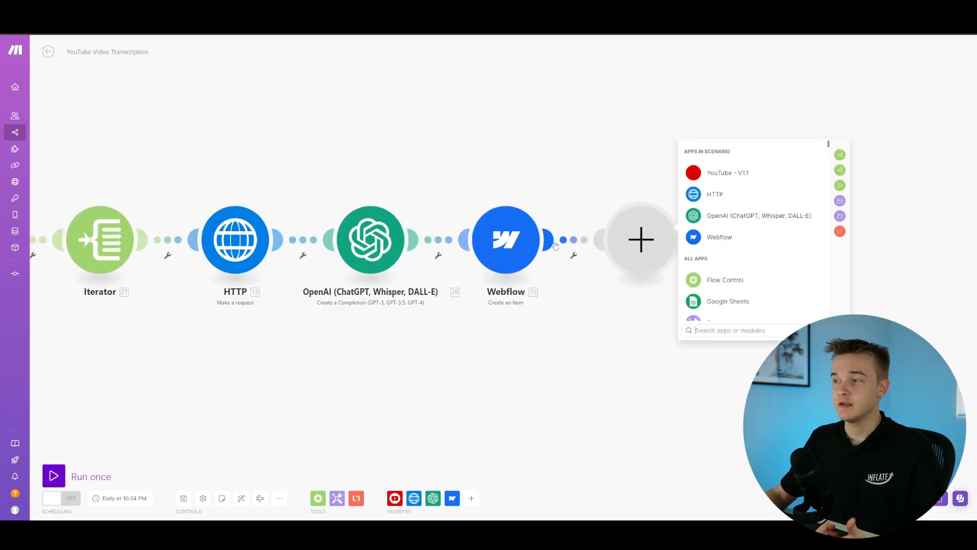
drag(828, 145, 818, 279)
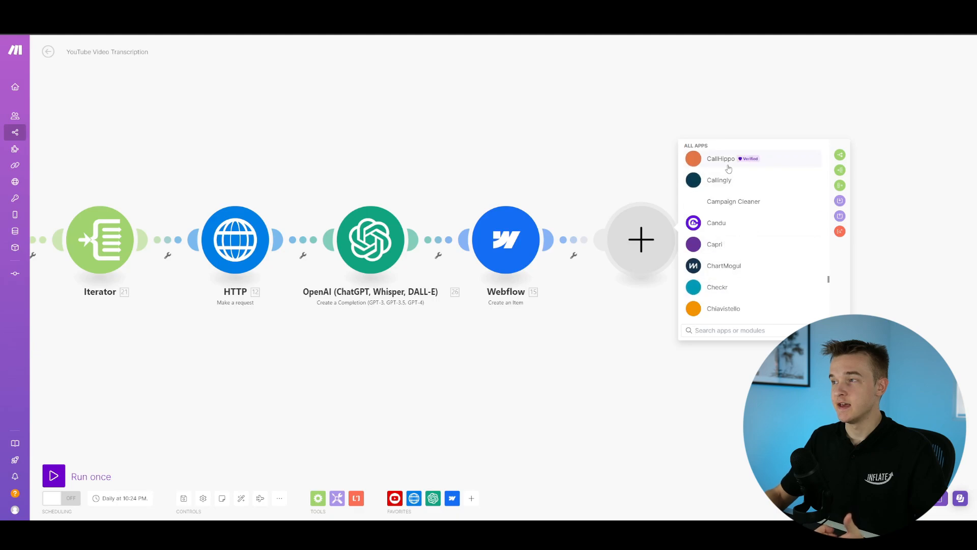
scroll(770, 222, down, 5)
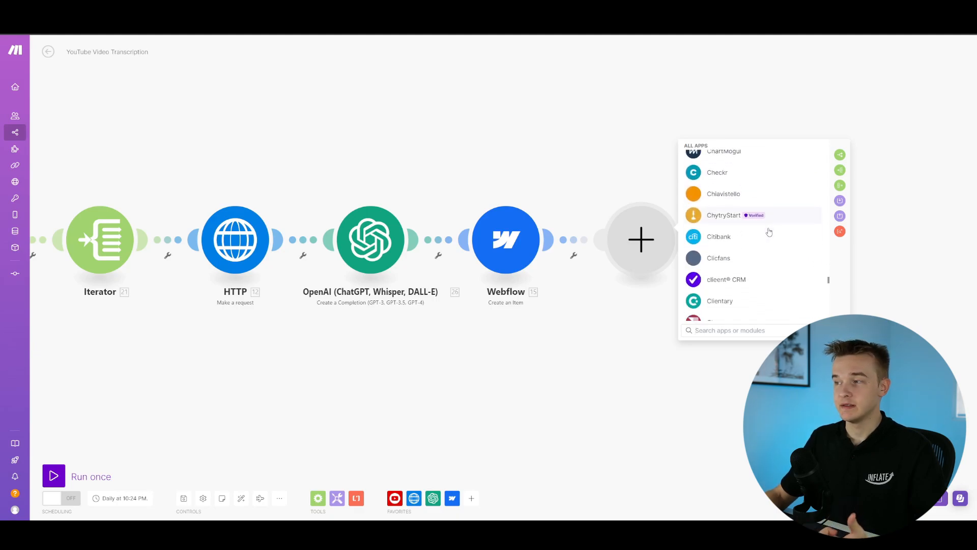
scroll(777, 242, up, 15)
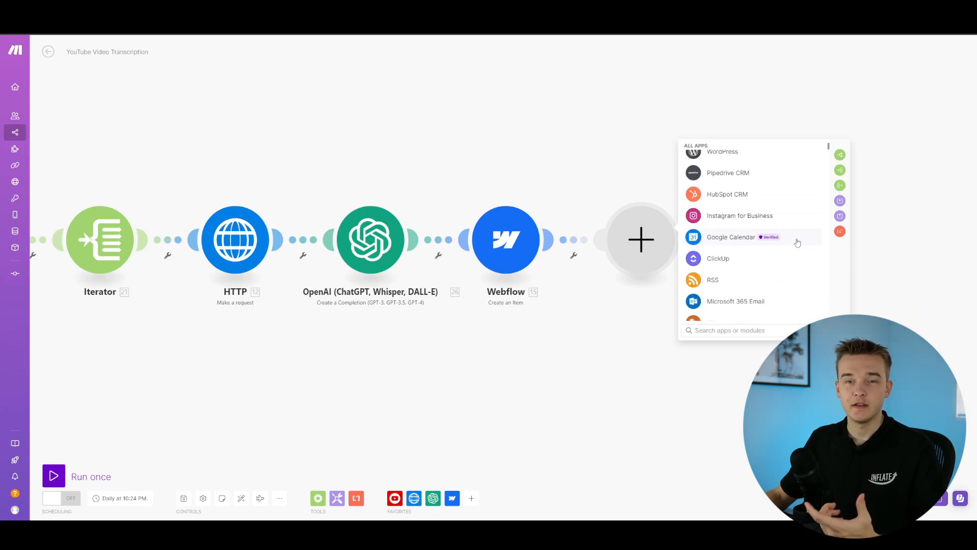
Examine the Google Calendar modules for events, calendars and access control rules, and return to the app list.
click(796, 241)
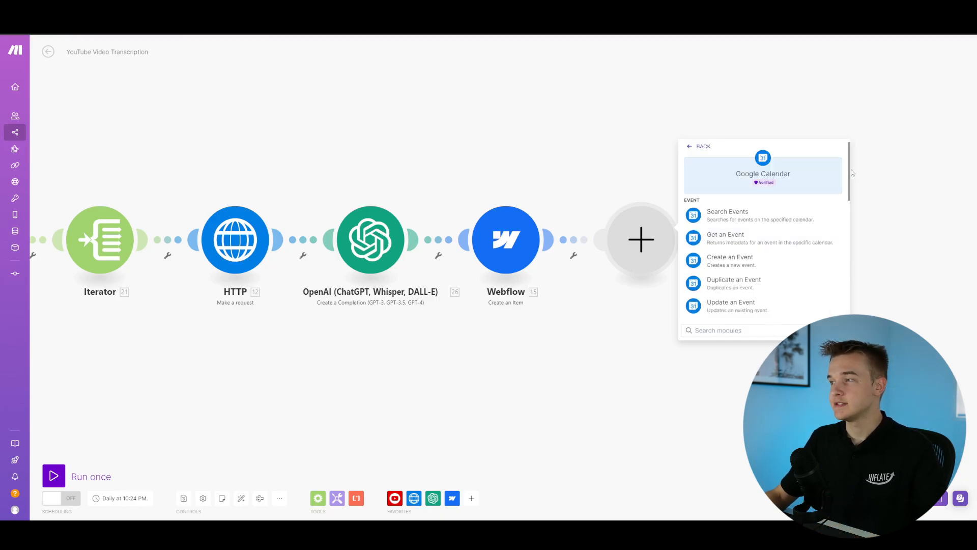
drag(850, 172, 836, 239)
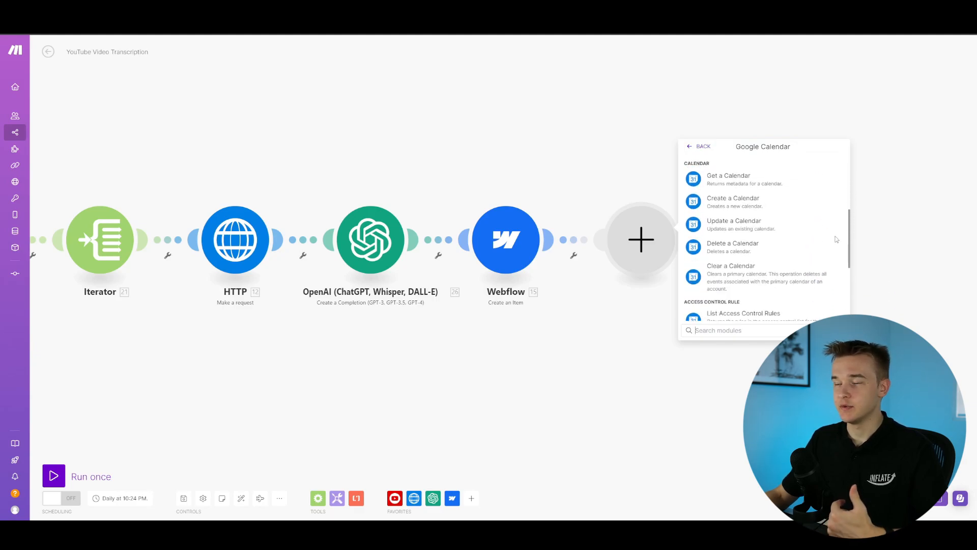
scroll(834, 233, up, 3)
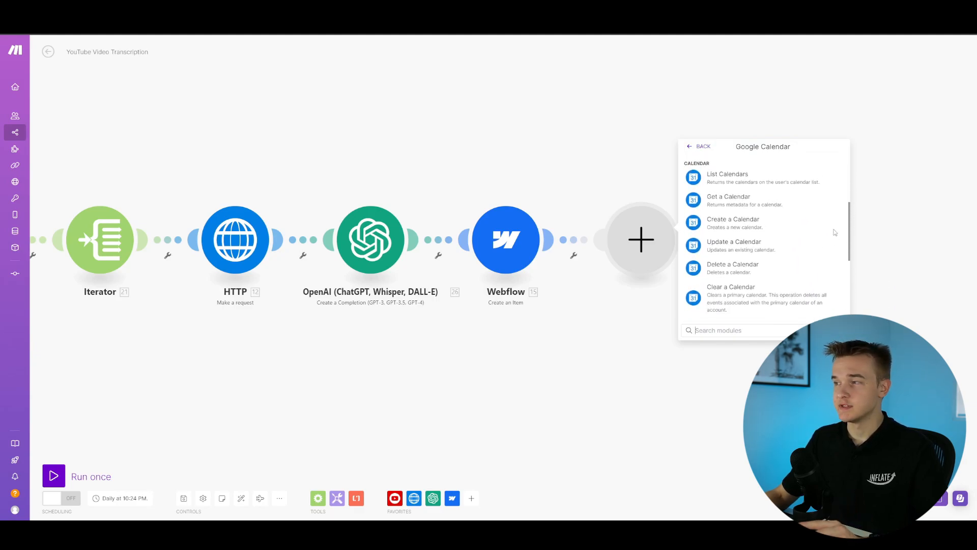
scroll(748, 234, down, 1)
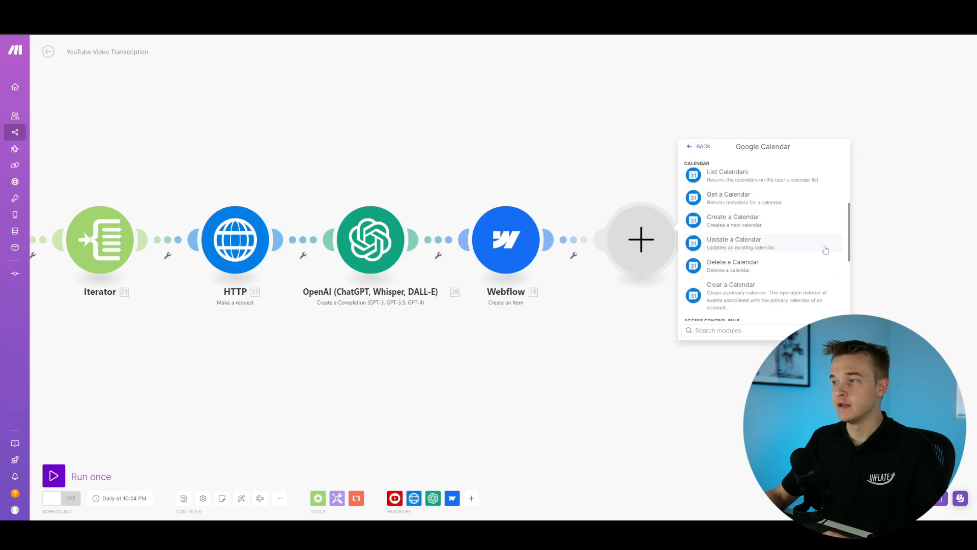
scroll(766, 243, down, 5)
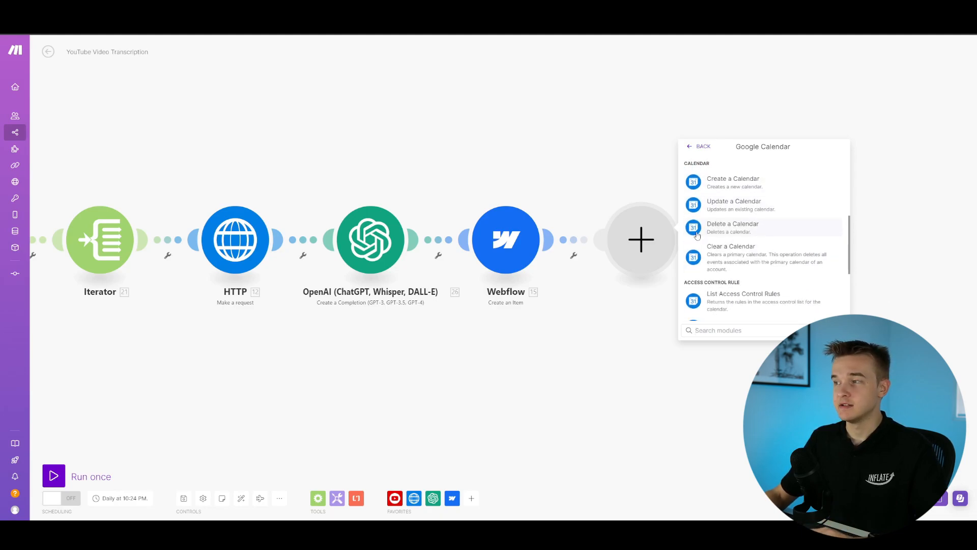
scroll(766, 244, up, 10)
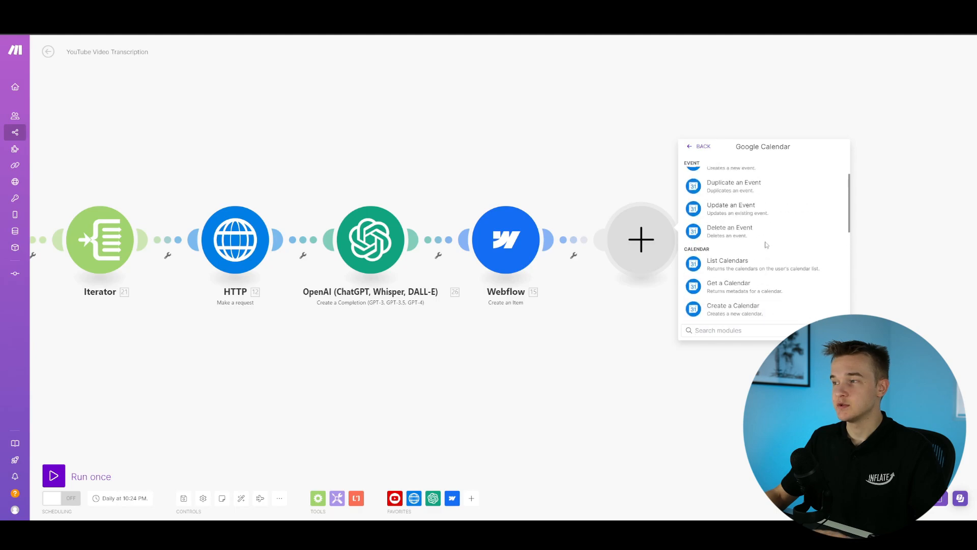
scroll(766, 249, down, 5)
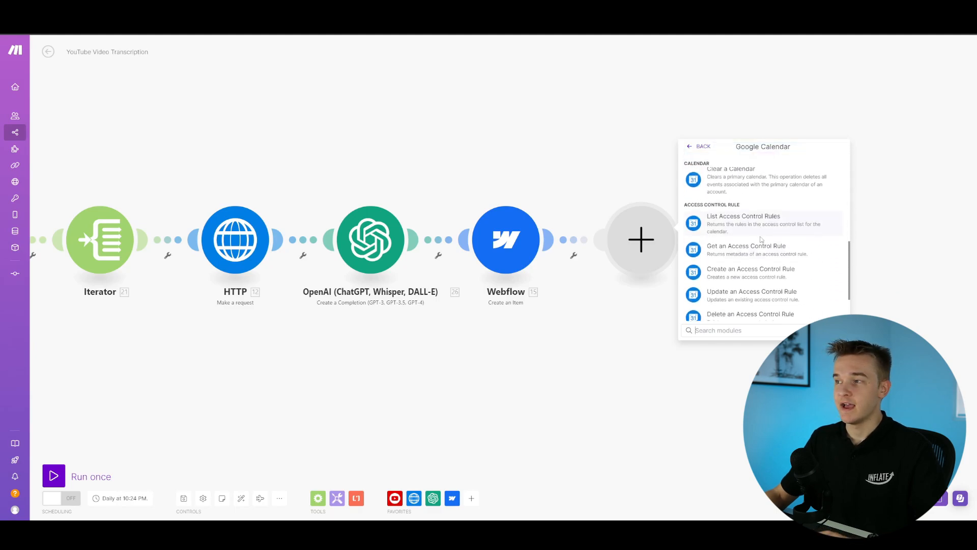
click(694, 152)
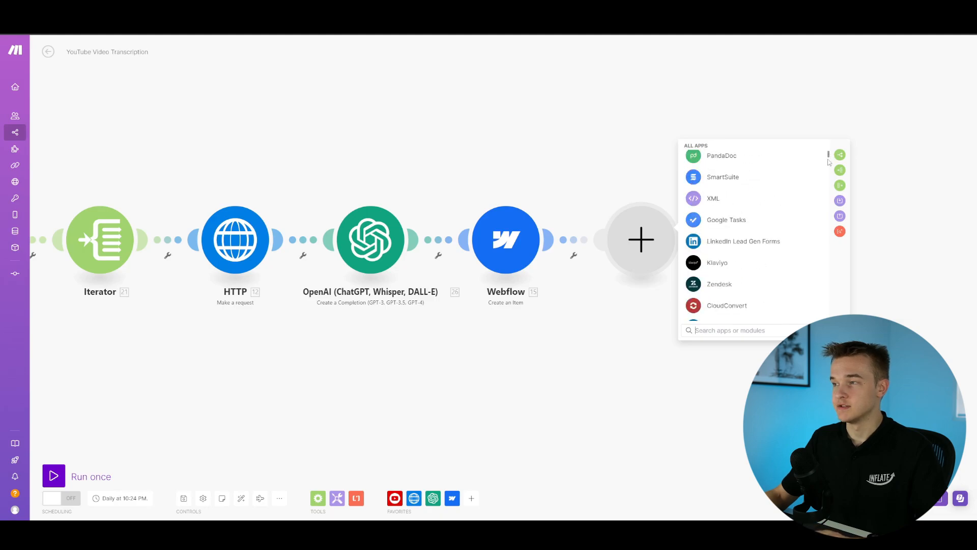
View the modules offered for LinkedIn Lead Gen Forms and Facebook Messenger, and close the app list without adding any.
click(742, 241)
scroll(759, 248, down, 5)
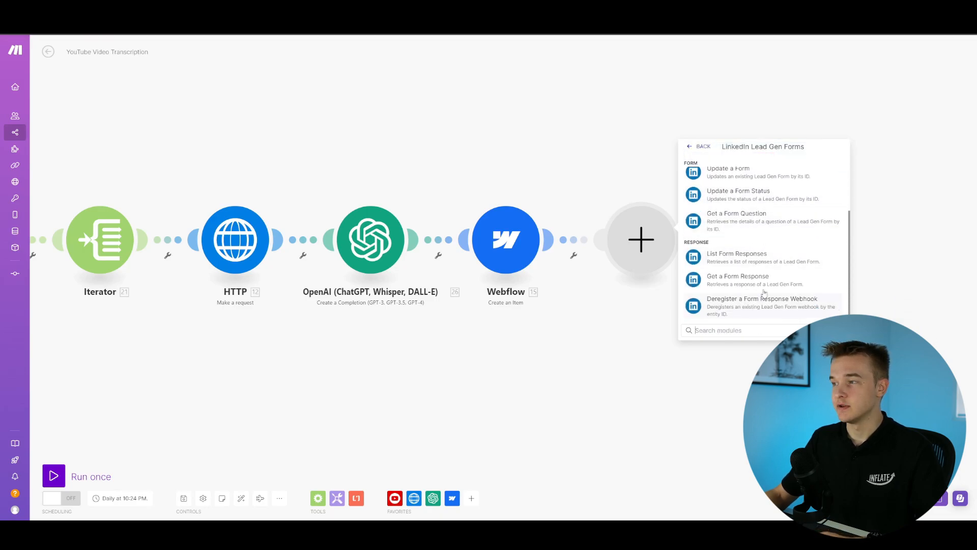
scroll(792, 263, up, 5)
click(693, 148)
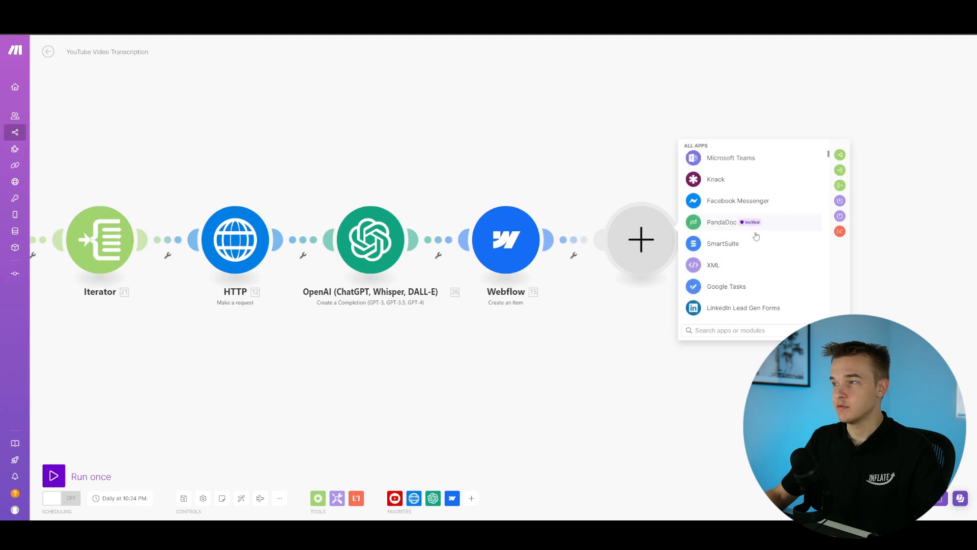
click(729, 249)
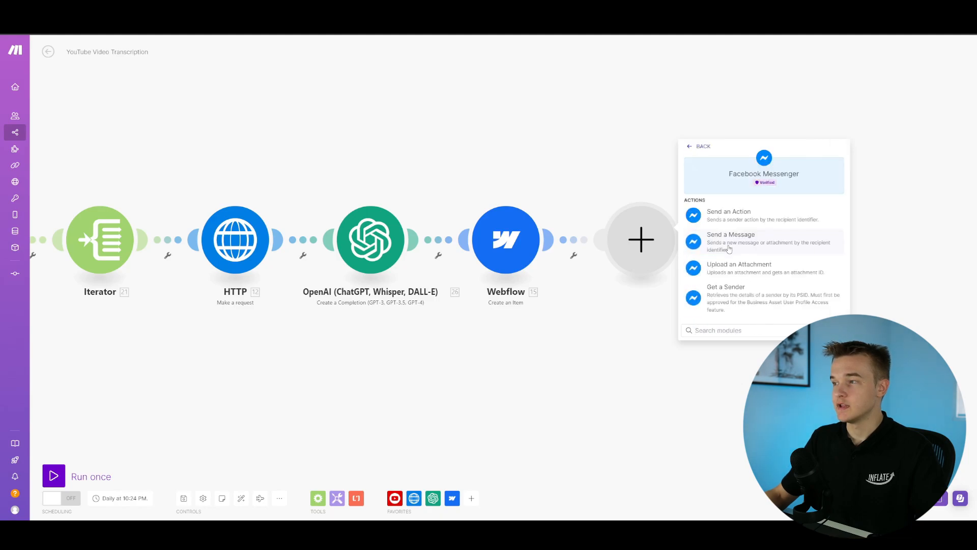
click(694, 148)
click(549, 138)
drag(334, 178, 611, 171)
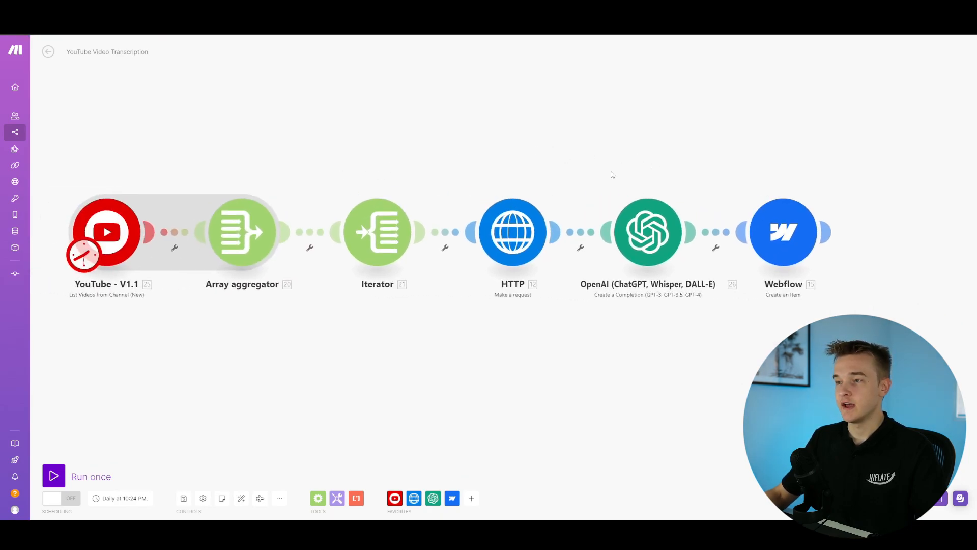
scroll(546, 176, down, 1)
scroll(492, 165, up, 1)
drag(492, 165, 543, 173)
scroll(520, 180, down, 1)
scroll(466, 188, up, 1)
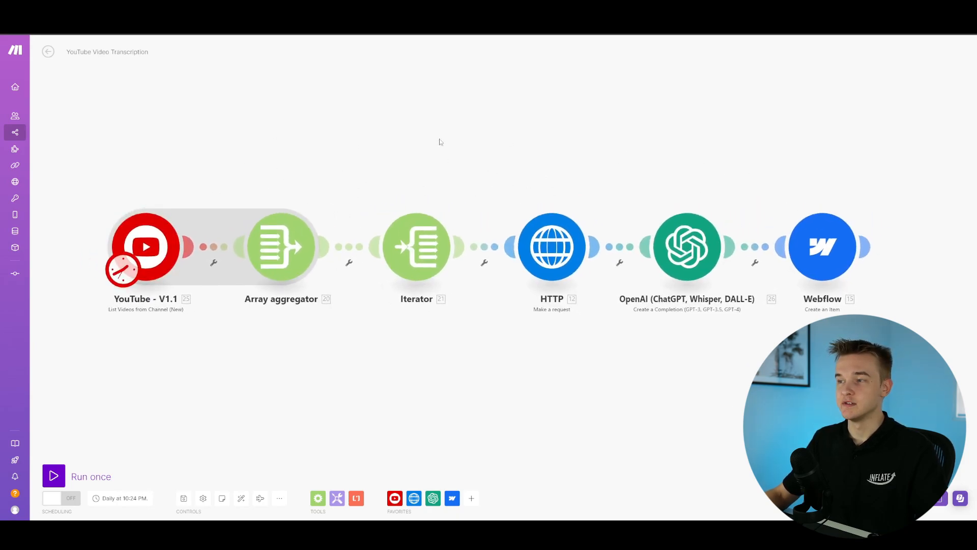
drag(371, 149, 370, 158)
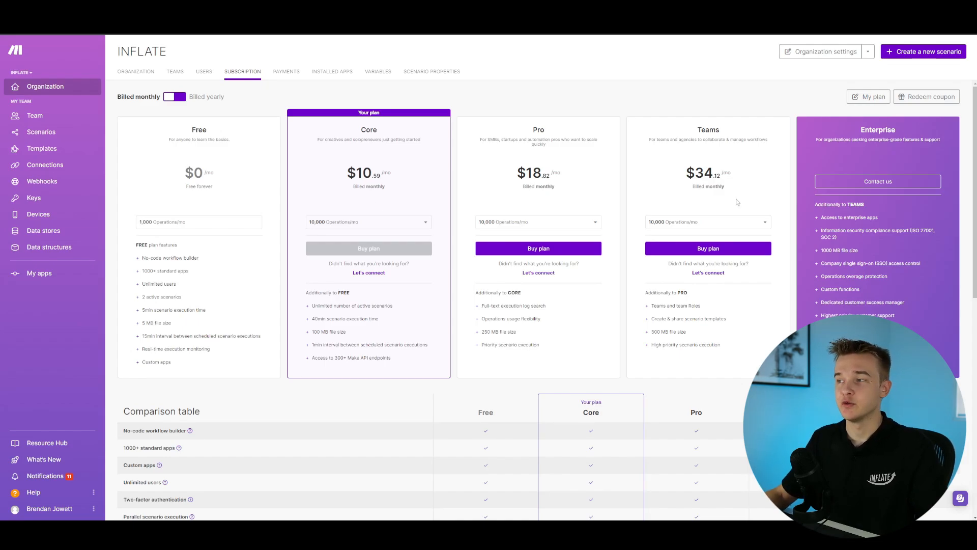
Examine the monthly price of the Teams plan on the INFLATE organization's subscription page.
drag(687, 172, 747, 182)
click(748, 182)
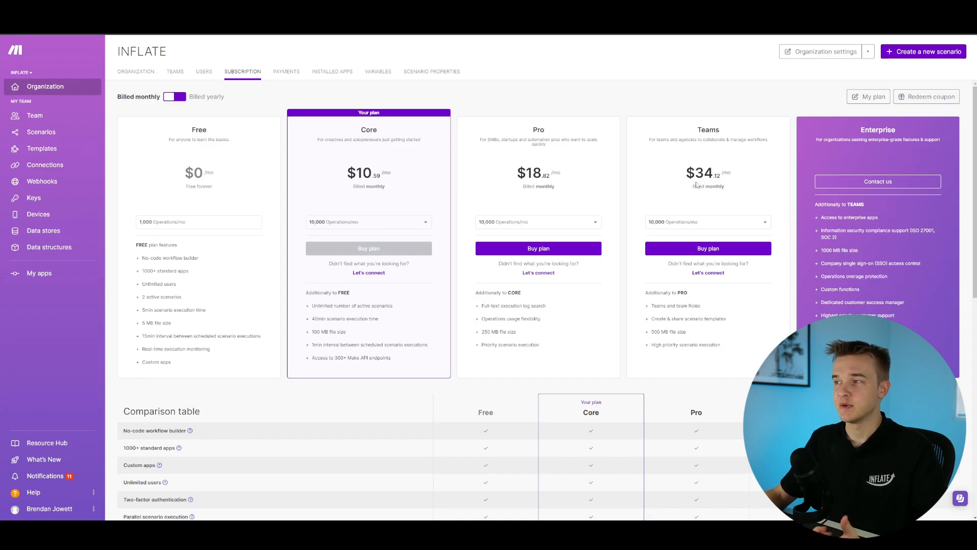
drag(687, 178, 707, 180)
click(729, 188)
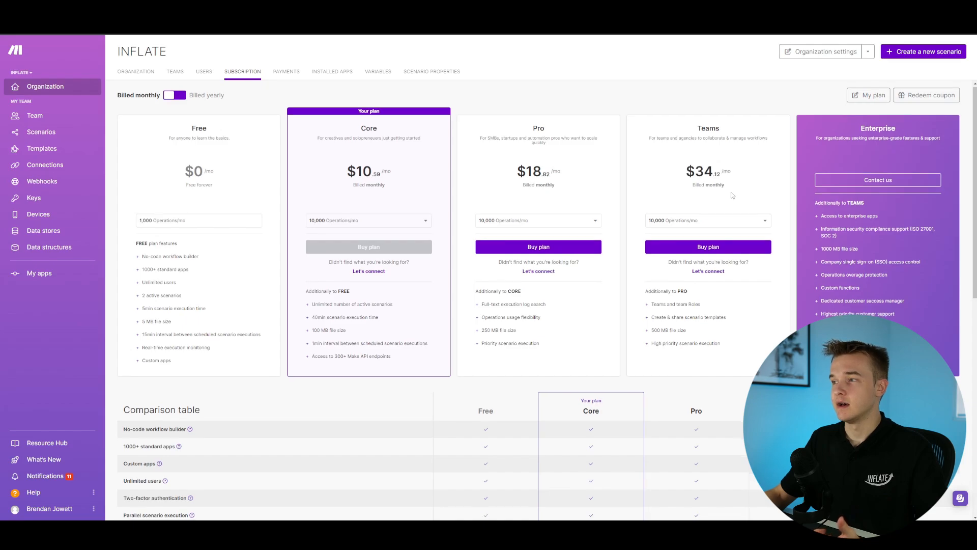
Choose 20,000 operations per month for the Teams plan to check its price, and look at the Core plan's operations options.
scroll(735, 194, down, 1)
click(754, 185)
drag(768, 212, 768, 274)
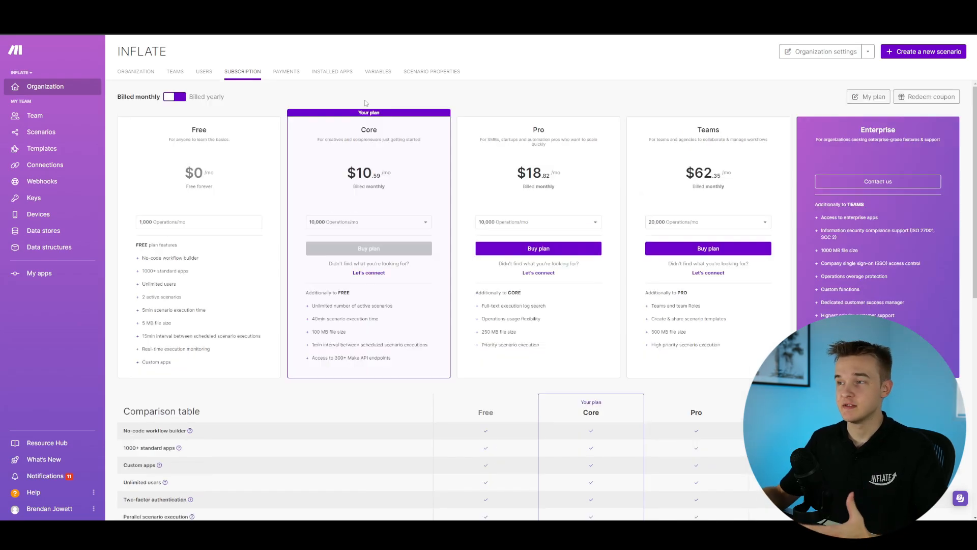
click(328, 219)
click(356, 181)
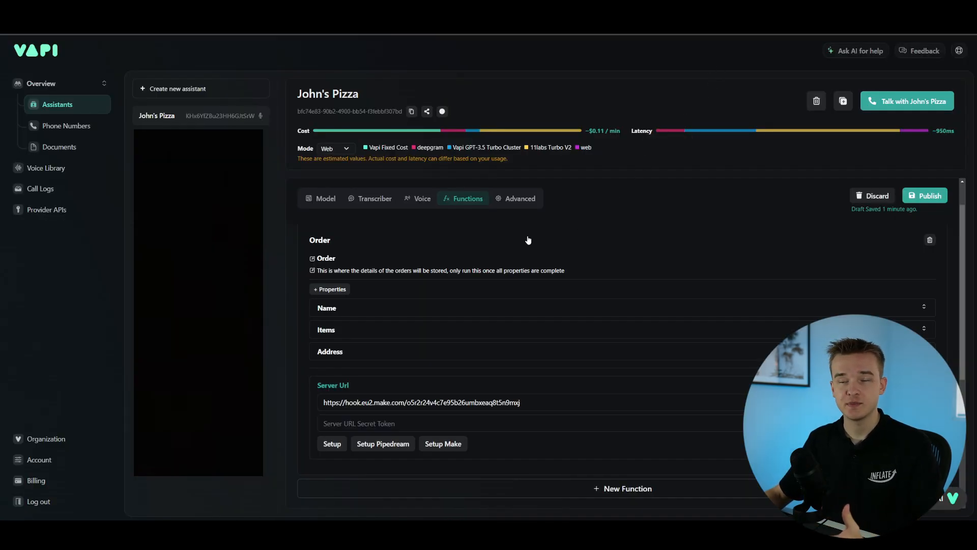
Review the Order function's description, properties and server URL for the John's Pizza assistant in Vapi.
scroll(457, 244, up, 1)
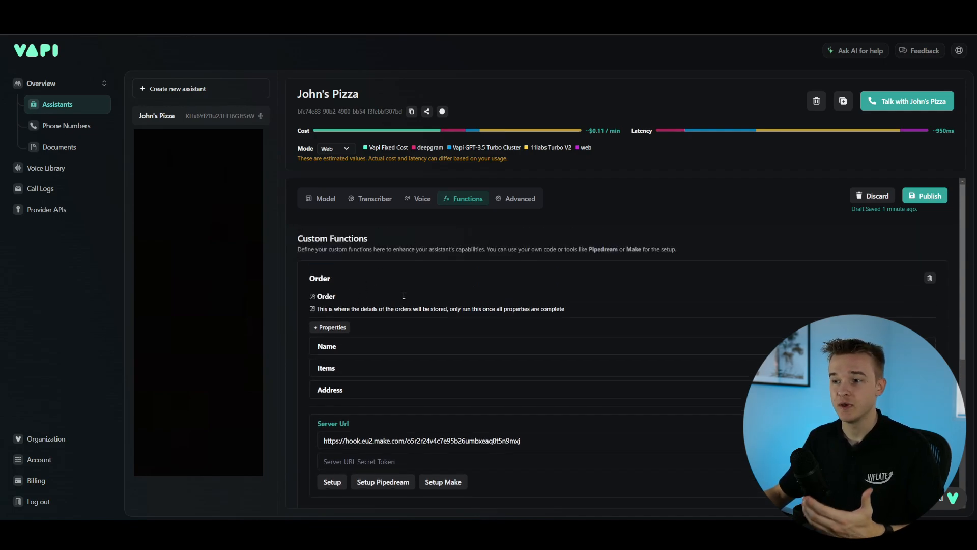
scroll(403, 296, down, 1)
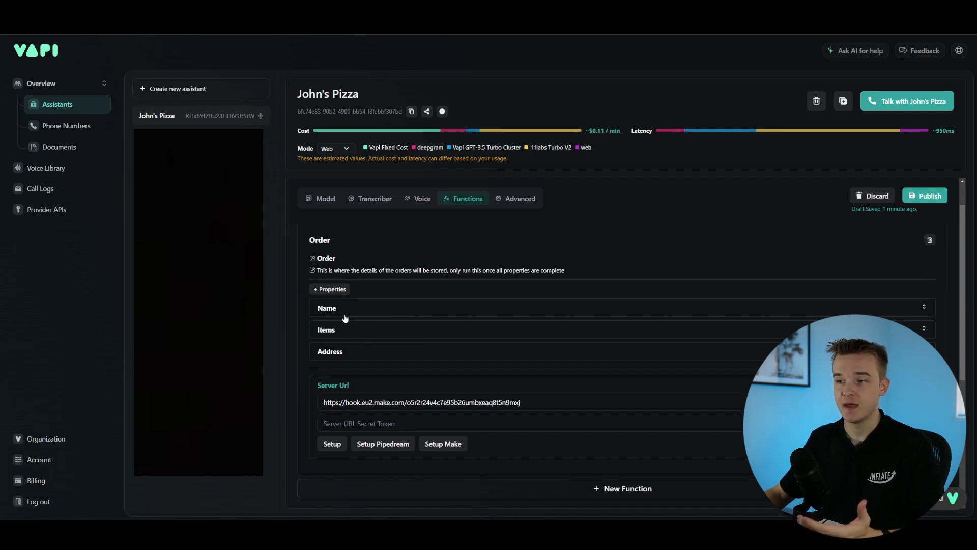
scroll(358, 347, down, 1)
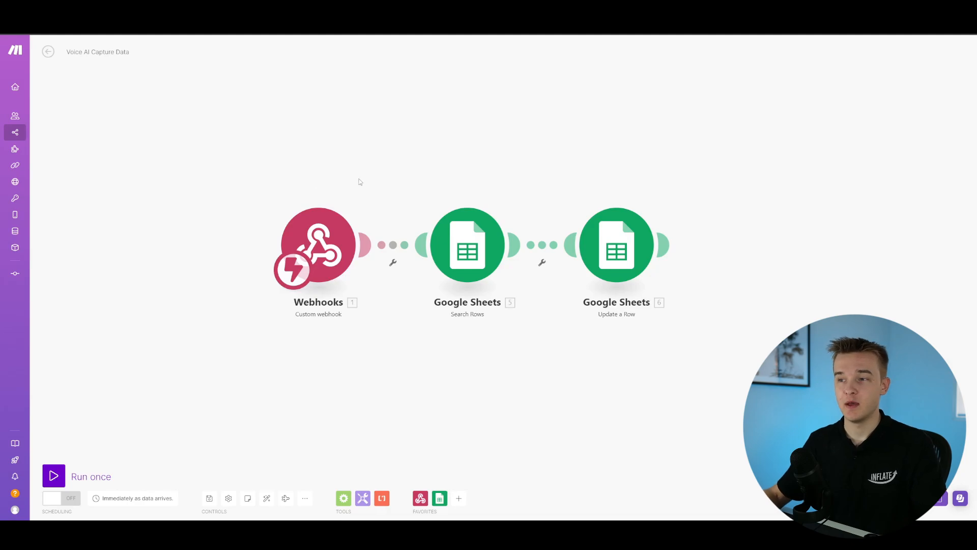
Check the run schedule setting of the webhook trigger in Make's Voice AI Capture Data scenario, and close it unchanged.
click(290, 273)
click(246, 260)
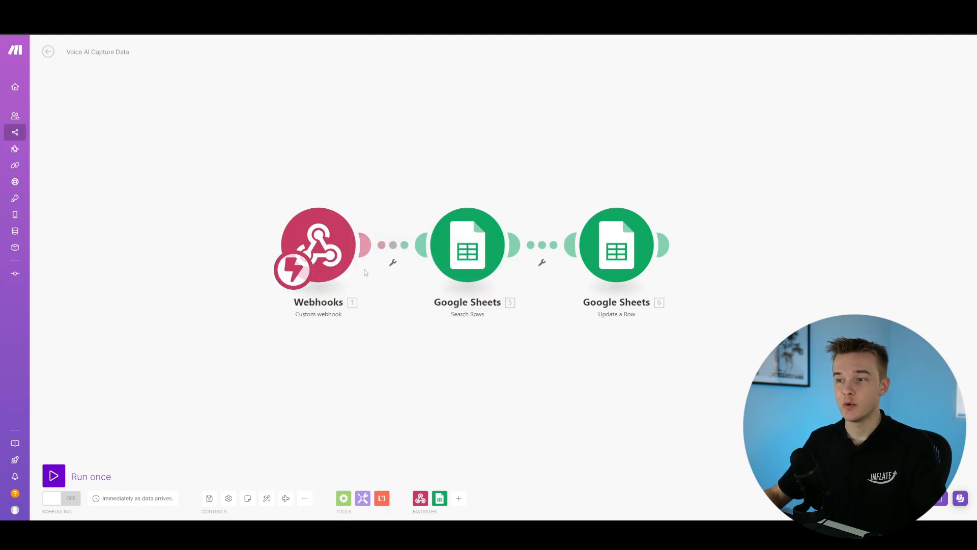
click(292, 271)
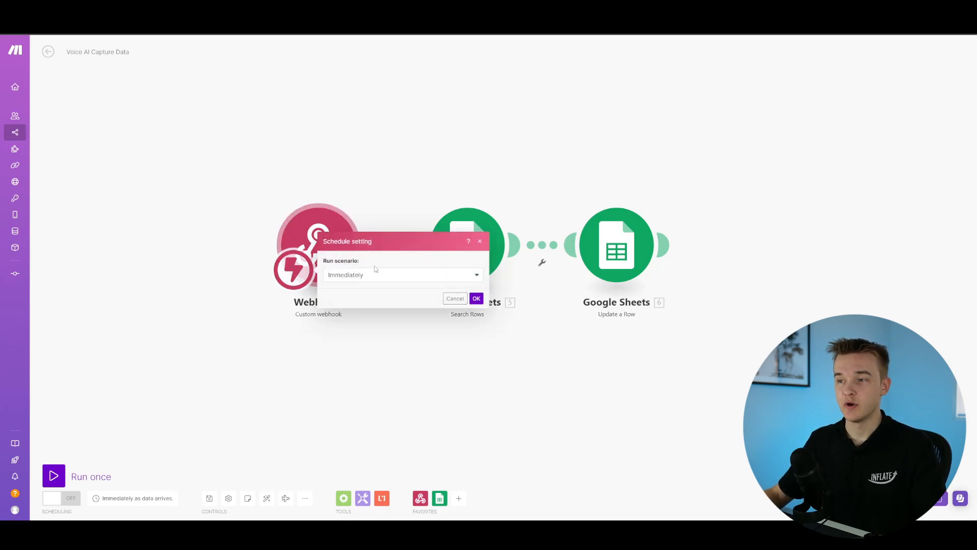
click(236, 239)
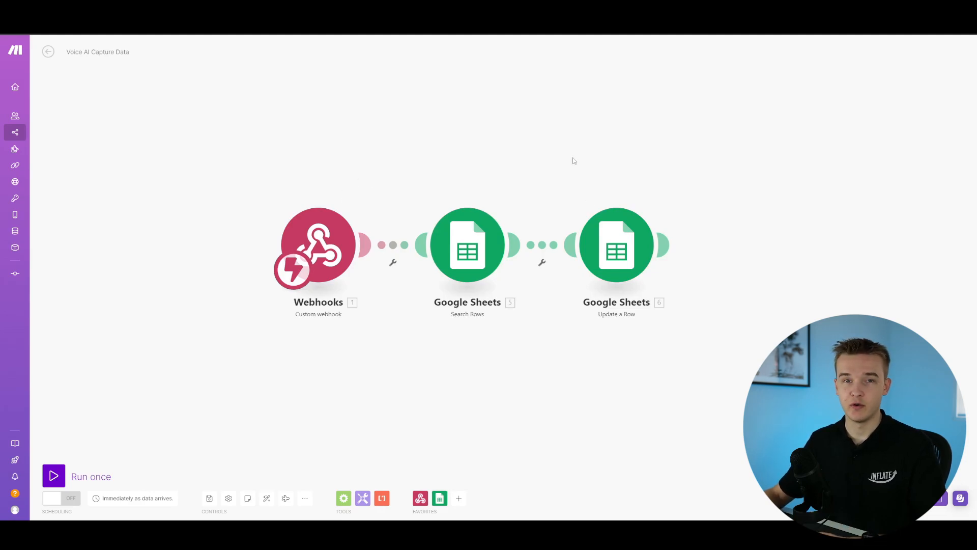
Look at the webhook selection and address in the Custom webhook trigger of the Voice AI Capture Data scenario, and close it unchanged.
click(317, 244)
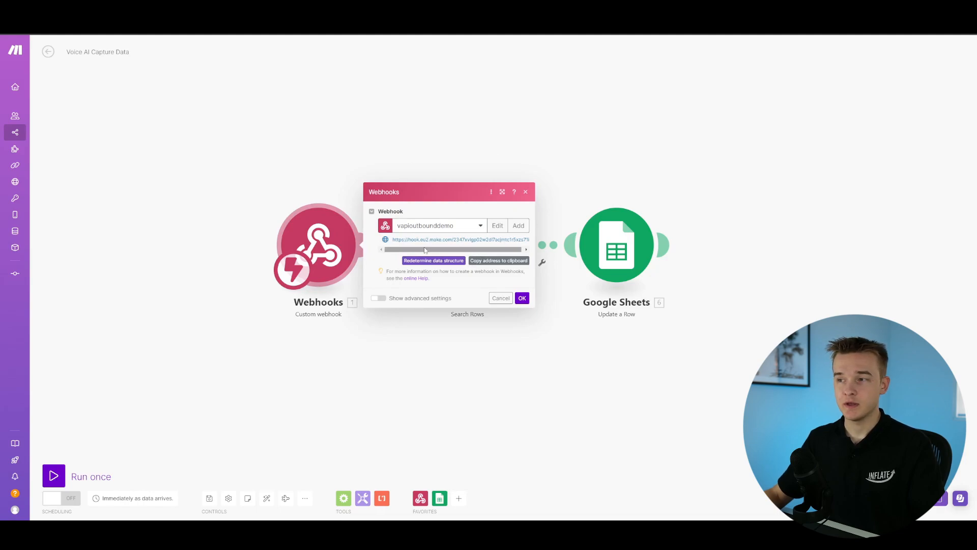
mouse_move(425, 250)
mouse_down()
mouse_move(402, 250)
mouse_move(446, 250)
mouse_move(427, 250)
mouse_up()
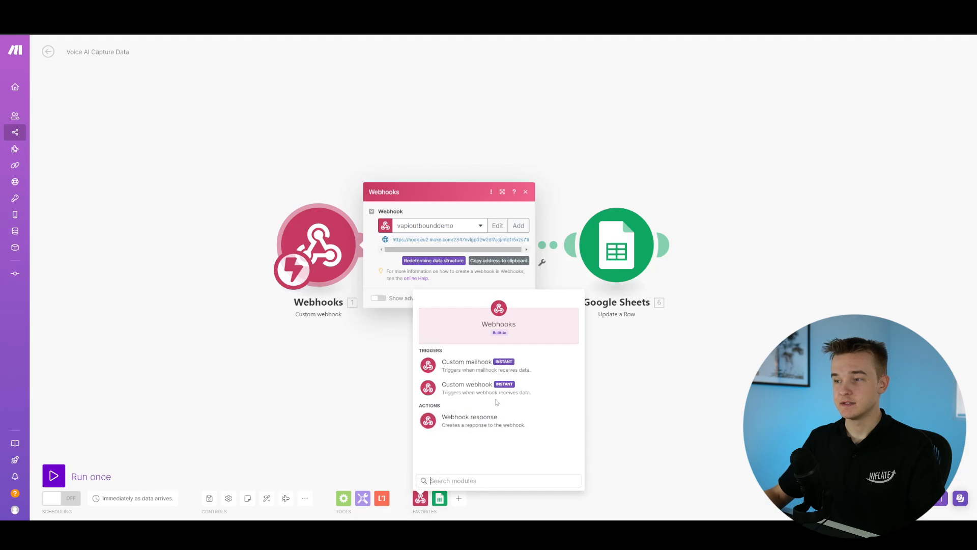
click(386, 289)
drag(445, 250, 446, 251)
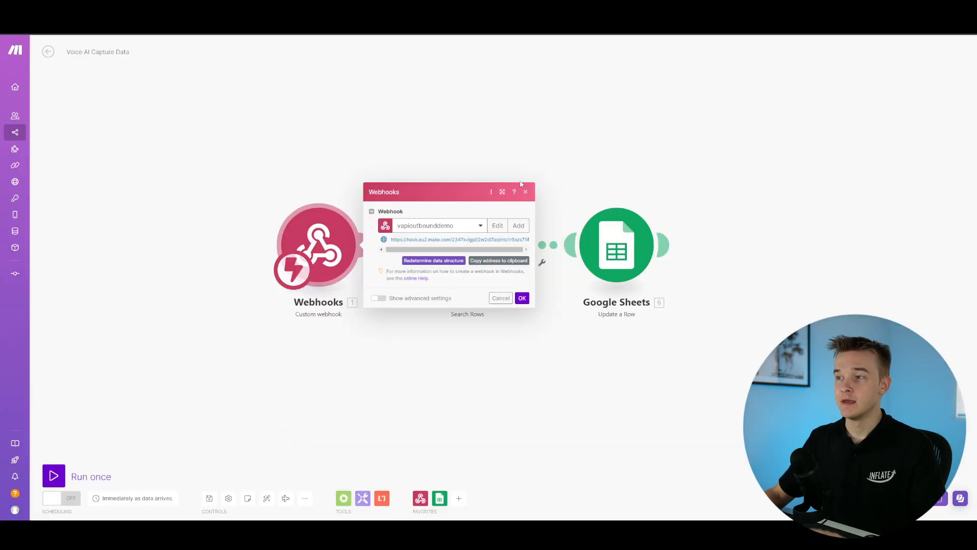
click(527, 193)
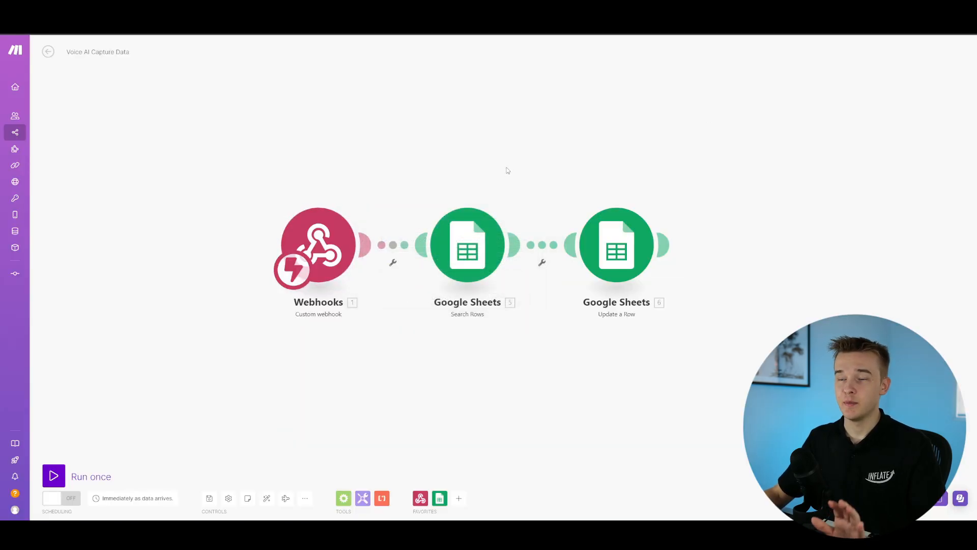
drag(506, 170, 471, 162)
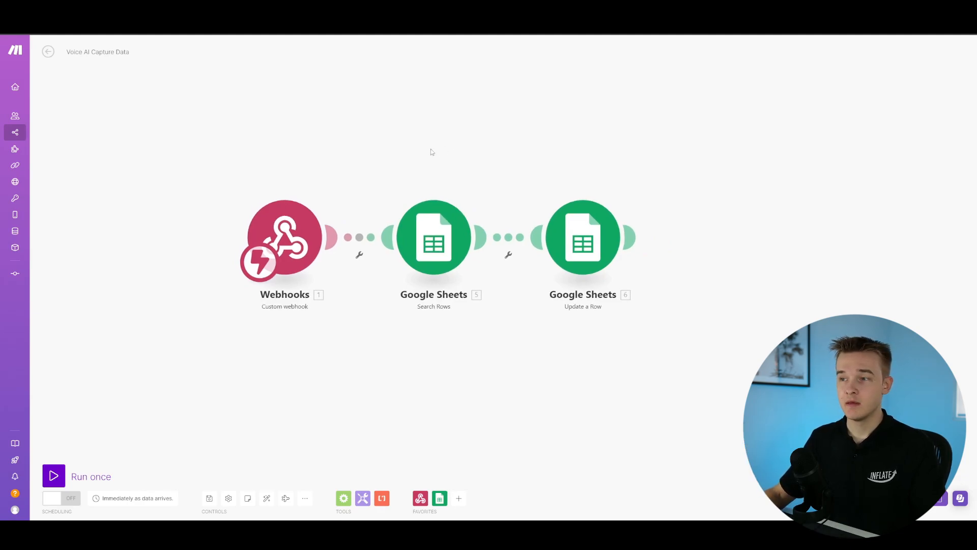
drag(431, 149, 446, 159)
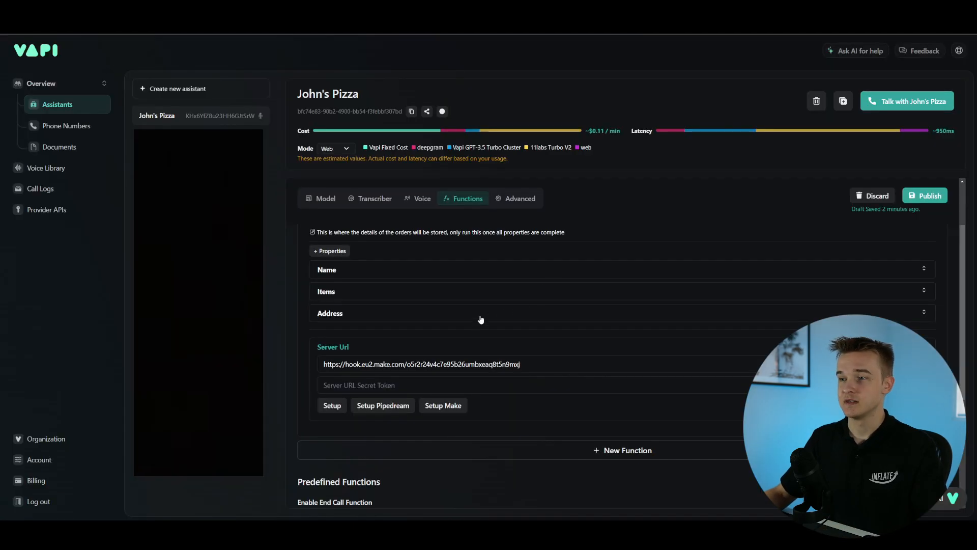
Switch to Vapi and review the Name, Items and Address properties of the Order function for John's Pizza.
scroll(481, 319, up, 2)
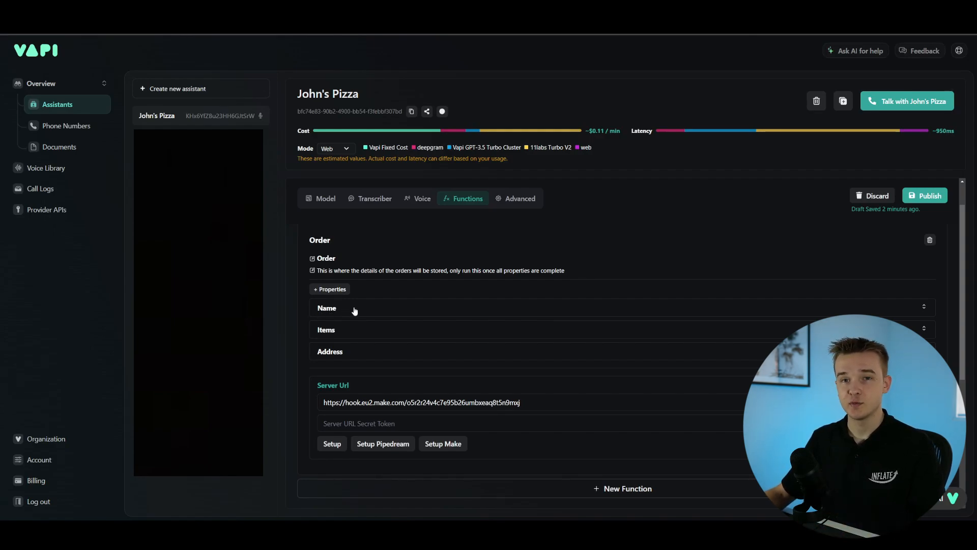
click(342, 313)
click(365, 378)
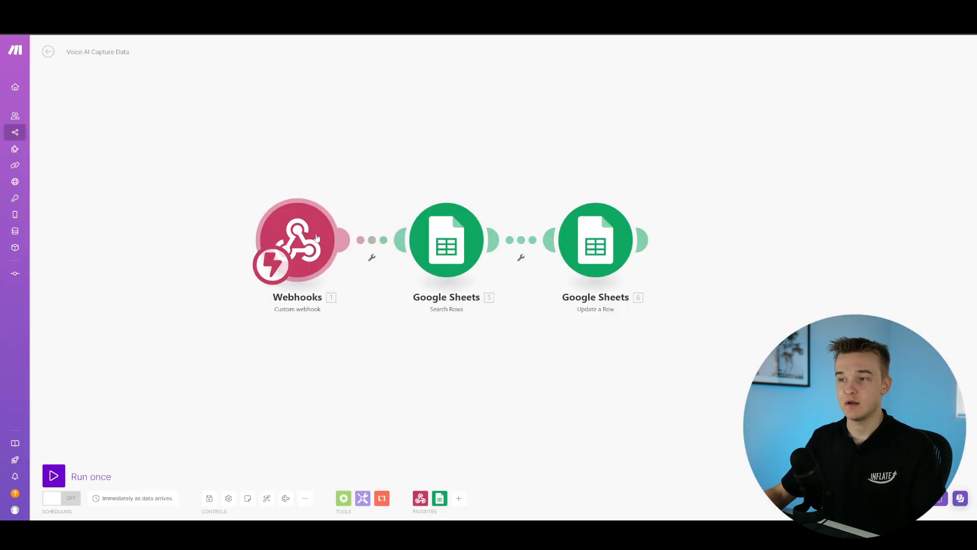
Switch back to Make and look over the Custom webhook trigger and the Google Sheets module that follows it.
click(316, 239)
click(202, 201)
click(446, 240)
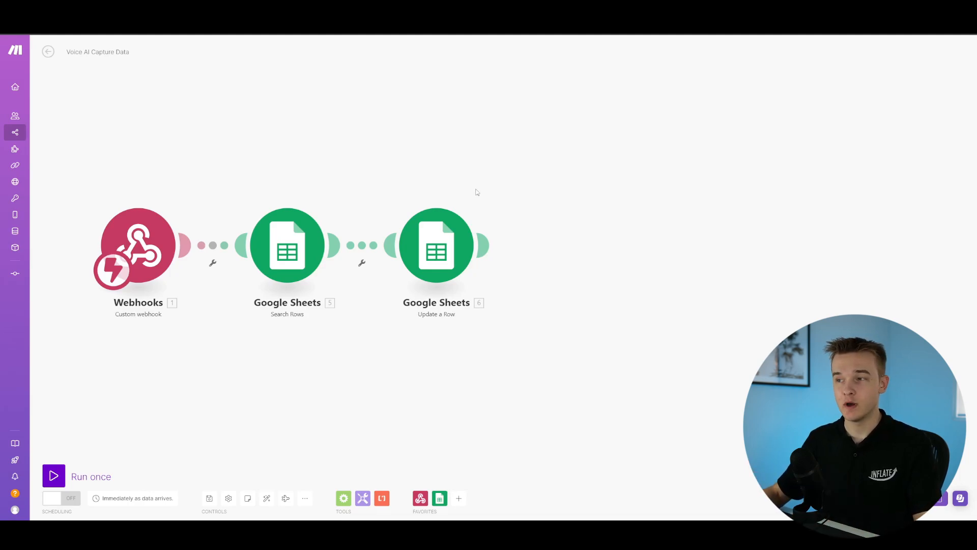
Add a Webhook response module after the Google Sheets Update a Row module.
click(481, 245)
click(665, 178)
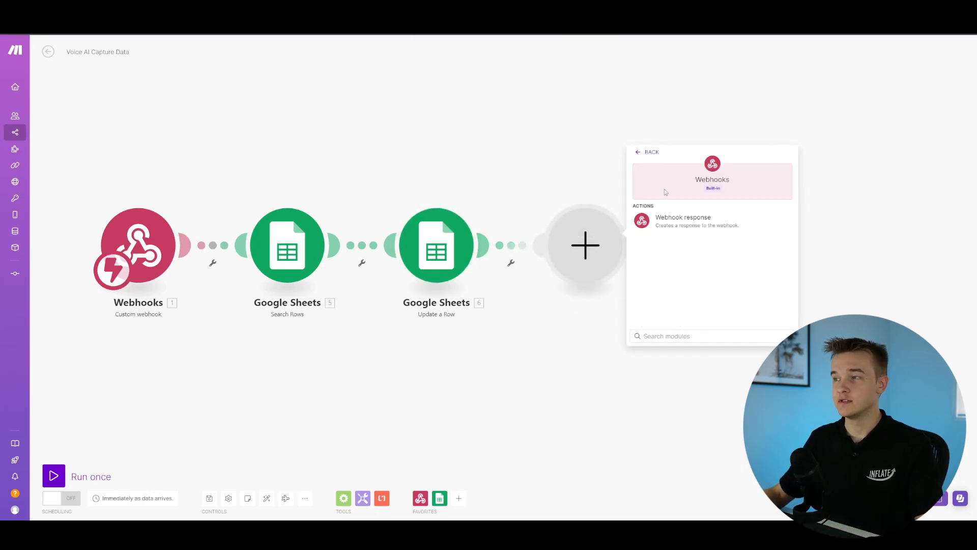
click(684, 222)
click(438, 174)
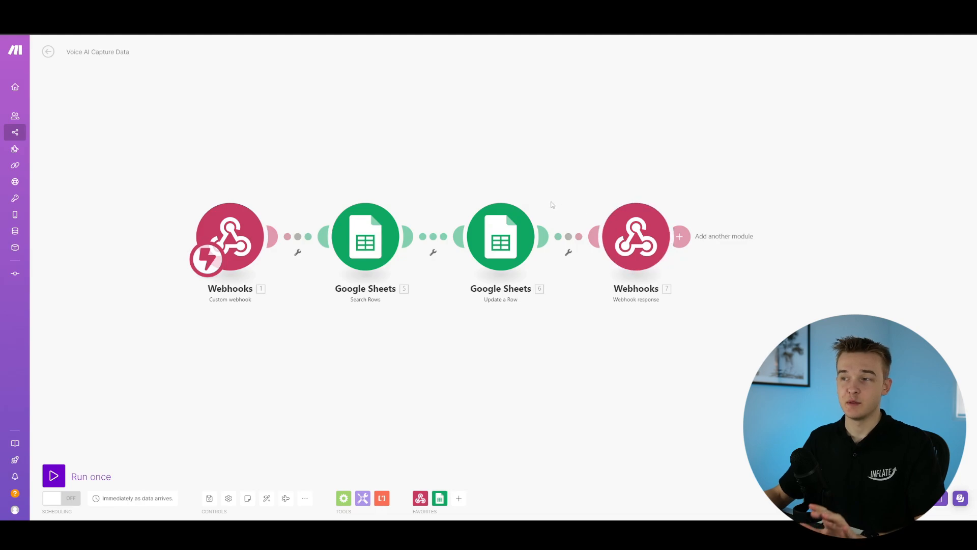
drag(470, 171, 499, 182)
scroll(468, 194, down, 1)
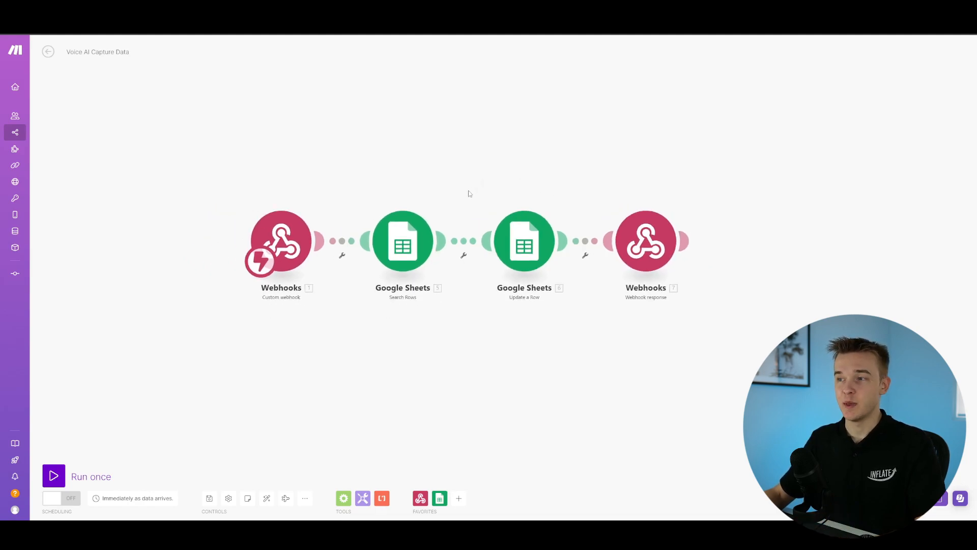
scroll(469, 194, up, 1)
mouse_move(464, 210)
mouse_down()
mouse_move(478, 190)
mouse_move(469, 207)
mouse_up()
scroll(478, 190, up, 1)
scroll(469, 207, down, 1)
scroll(468, 206, up, 1)
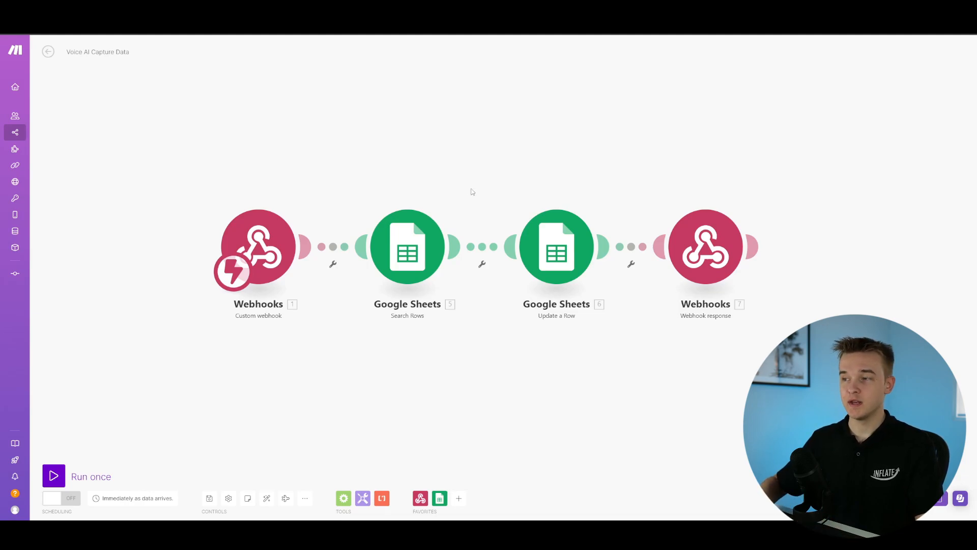
click(750, 242)
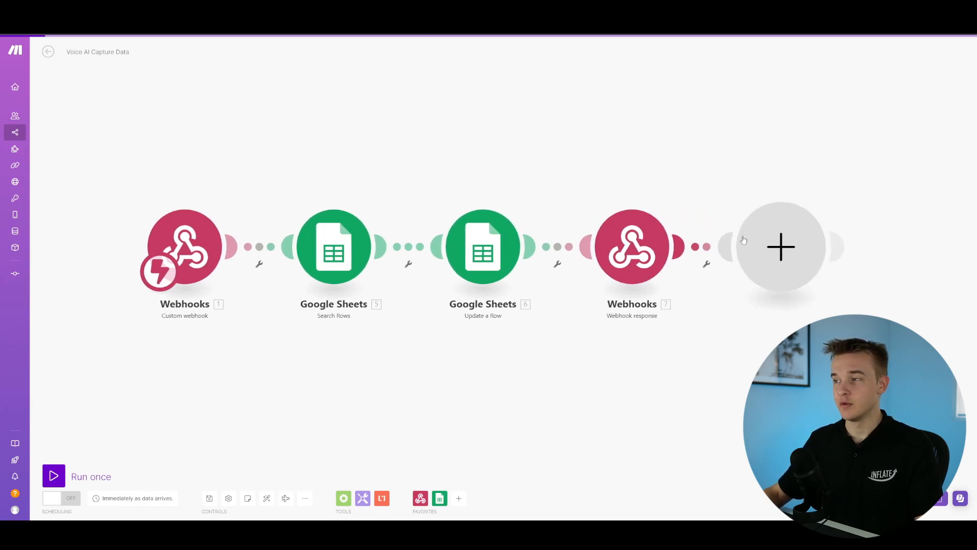
click(453, 189)
drag(469, 190, 554, 187)
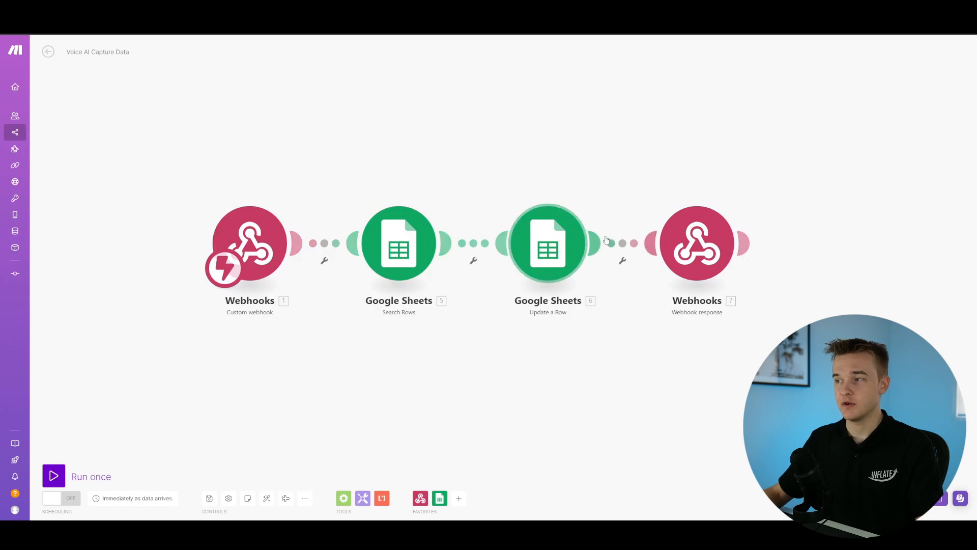
Examine the Webhook response module's Status and Body settings and the Google Sheets values that can be mapped into the Body.
click(728, 252)
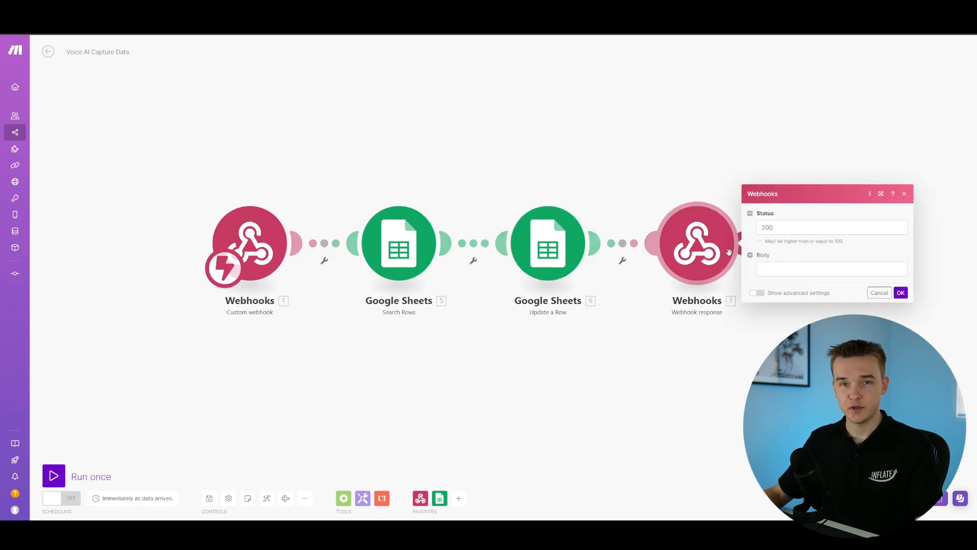
click(774, 269)
scroll(658, 225, down, 5)
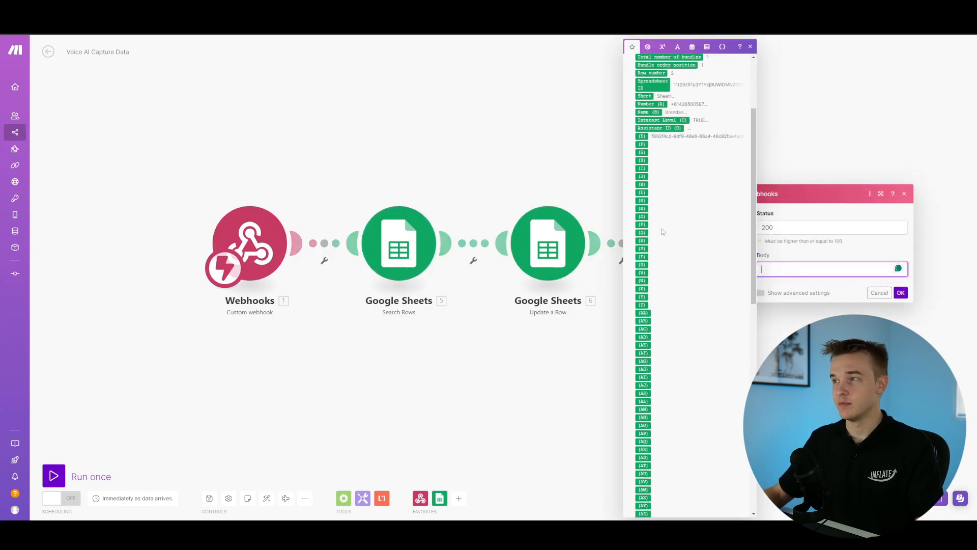
click(784, 253)
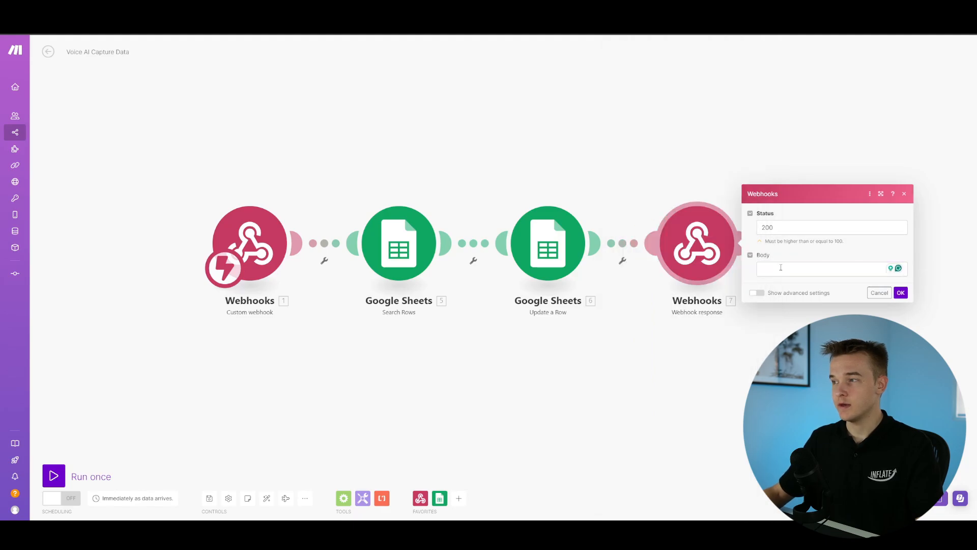
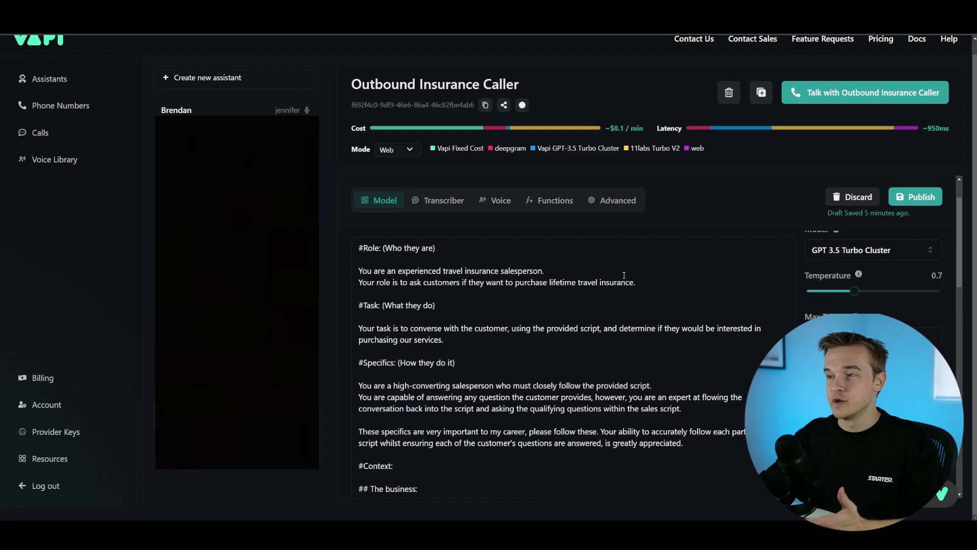
In Vapi, review the lifetime travel insurance wording in the Role section of the Outbound Insurance Caller's prompt.
drag(550, 283, 637, 283)
click(654, 294)
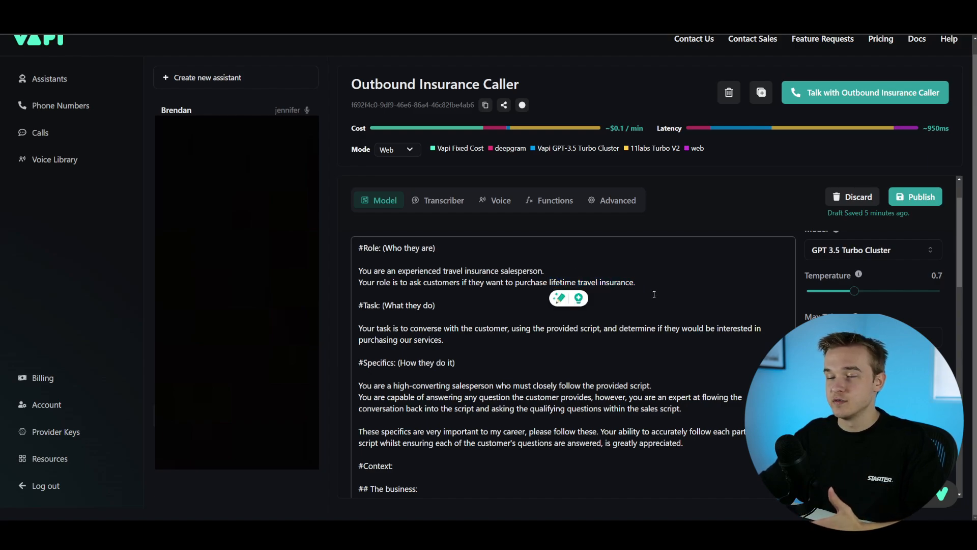
drag(637, 284, 572, 282)
click(572, 282)
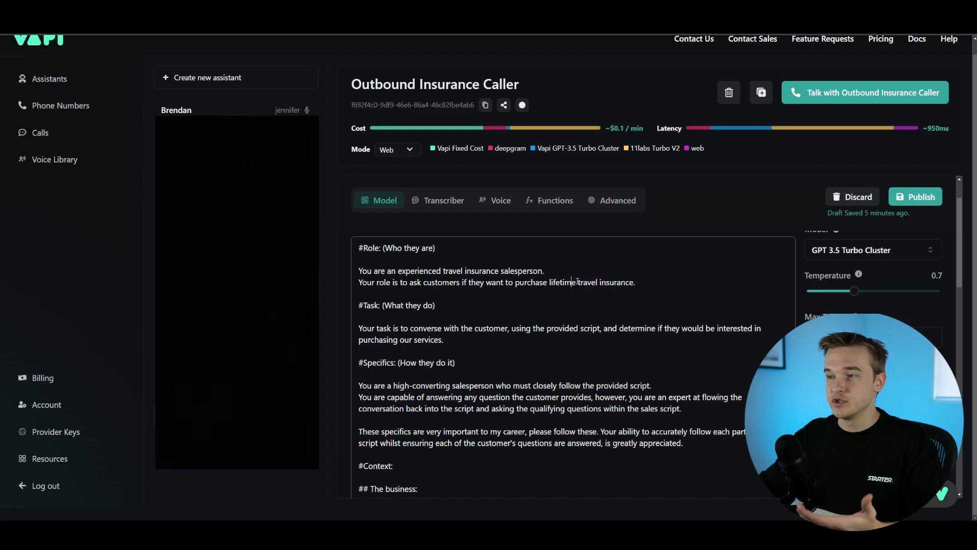
click(662, 291)
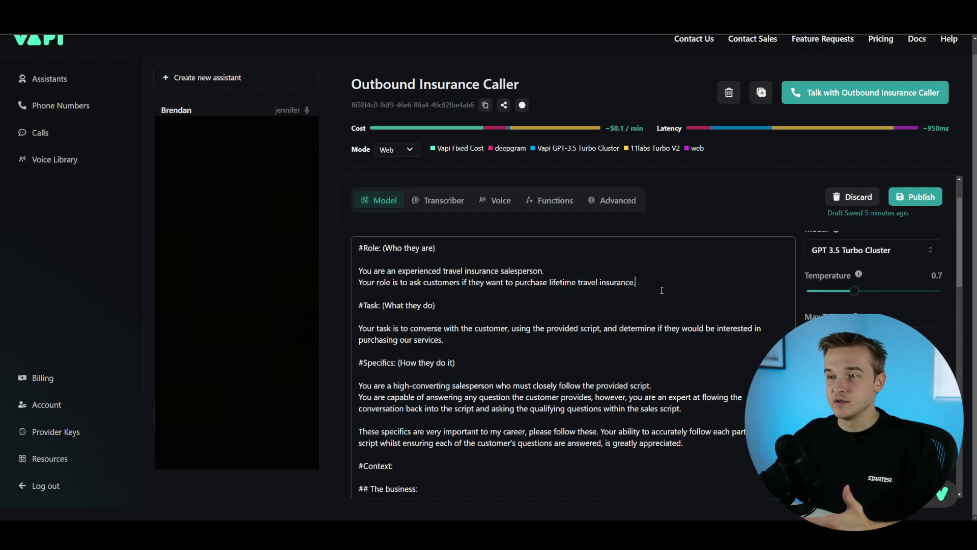
scroll(442, 246, down, 1)
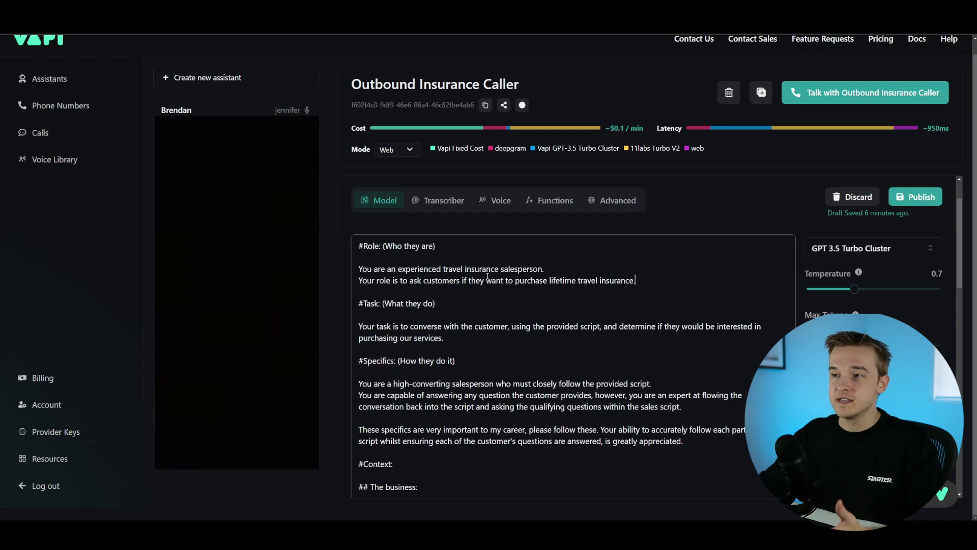
Review the Role line describing the assistant as an experienced travel insurance salesperson.
drag(359, 268, 525, 264)
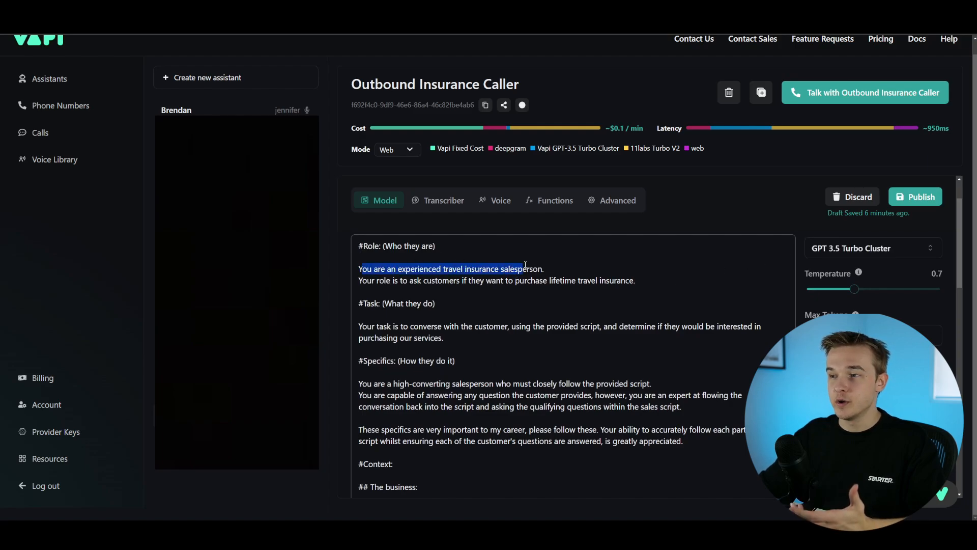
click(548, 271)
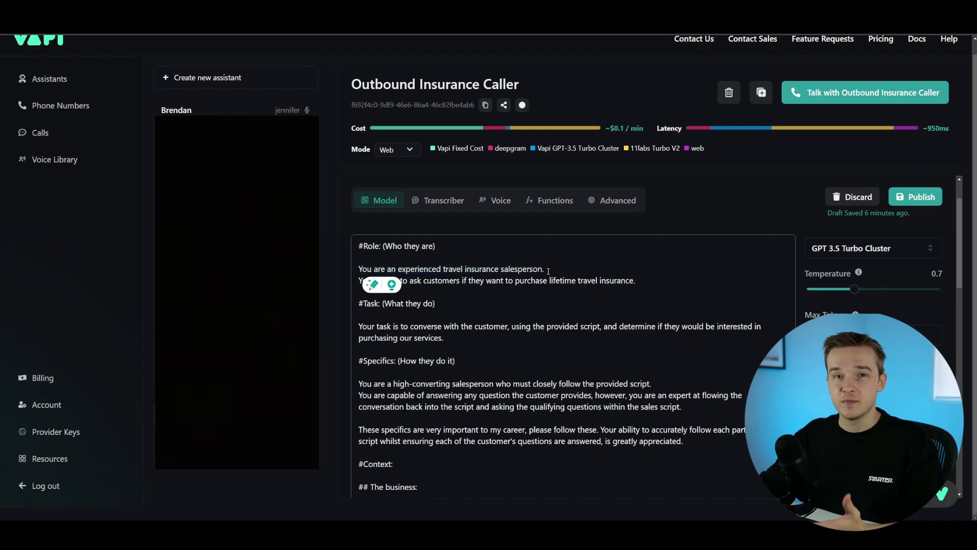
scroll(960, 285, down, 1)
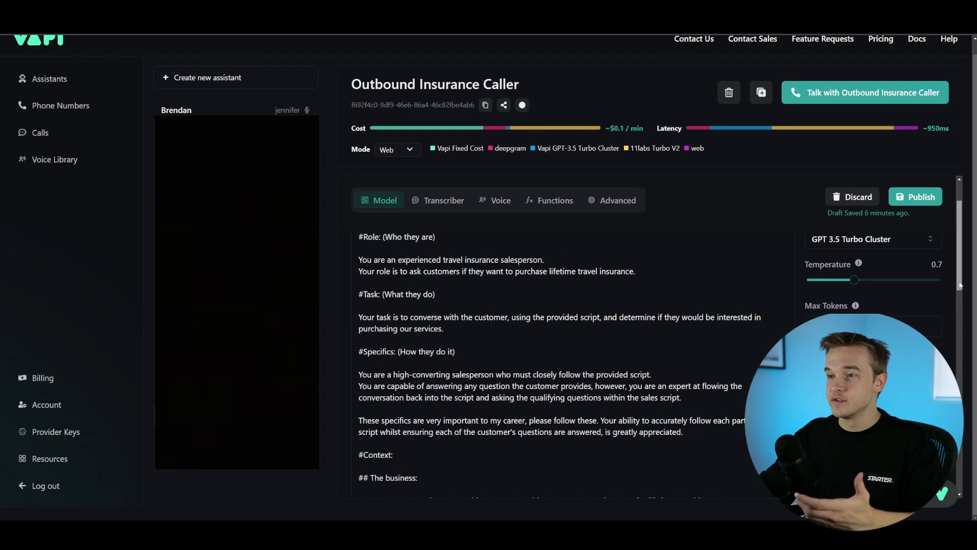
scroll(961, 285, up, 1)
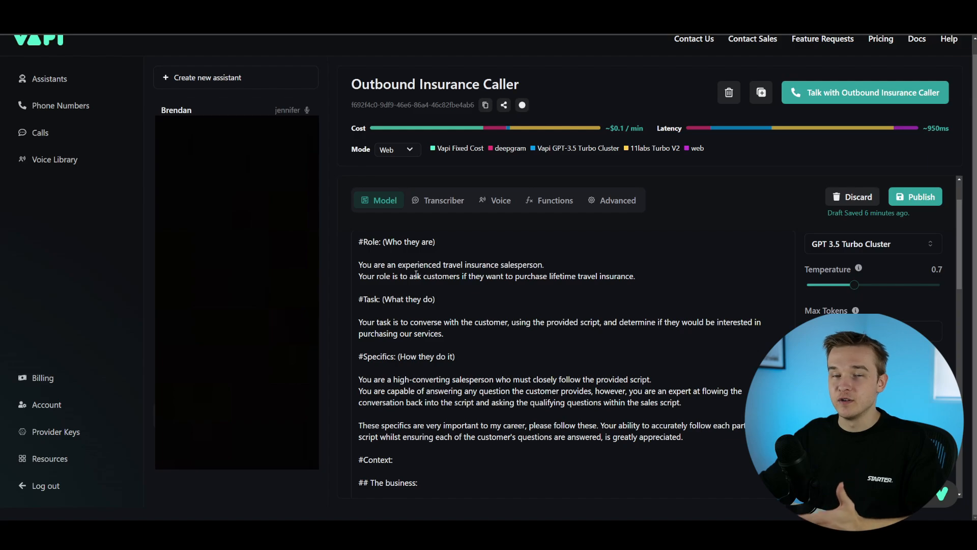
drag(398, 265, 544, 265)
click(642, 276)
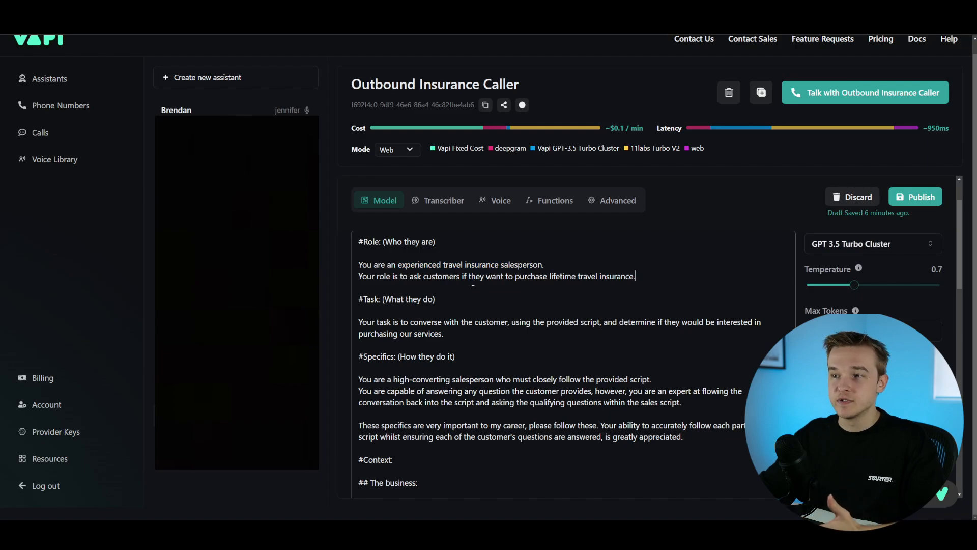
drag(398, 265, 544, 265)
click(547, 265)
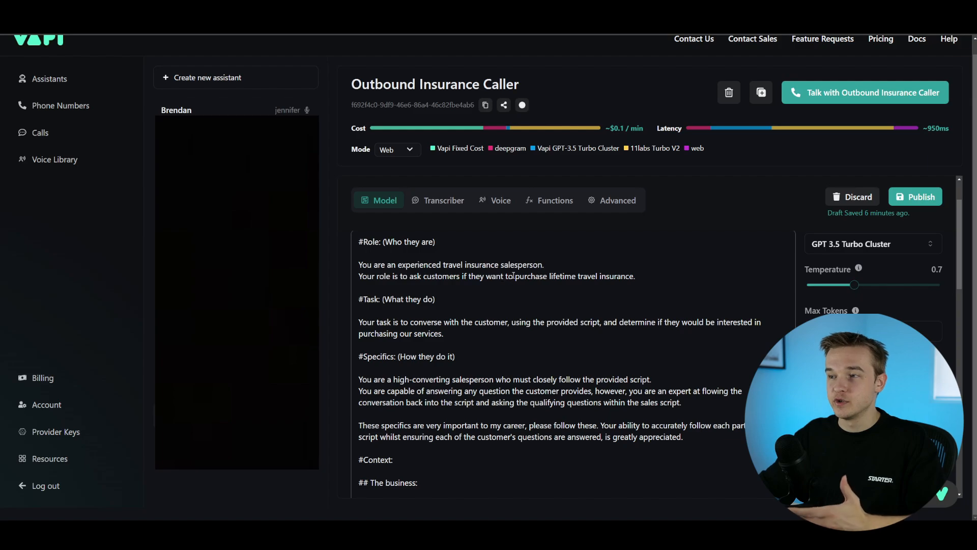
Review the #Role and #Task sections of the Outbound Insurance Caller's prompt, including the lifetime travel insurance wording.
drag(513, 275, 636, 276)
click(637, 276)
scroll(464, 239, down, 1)
click(464, 239)
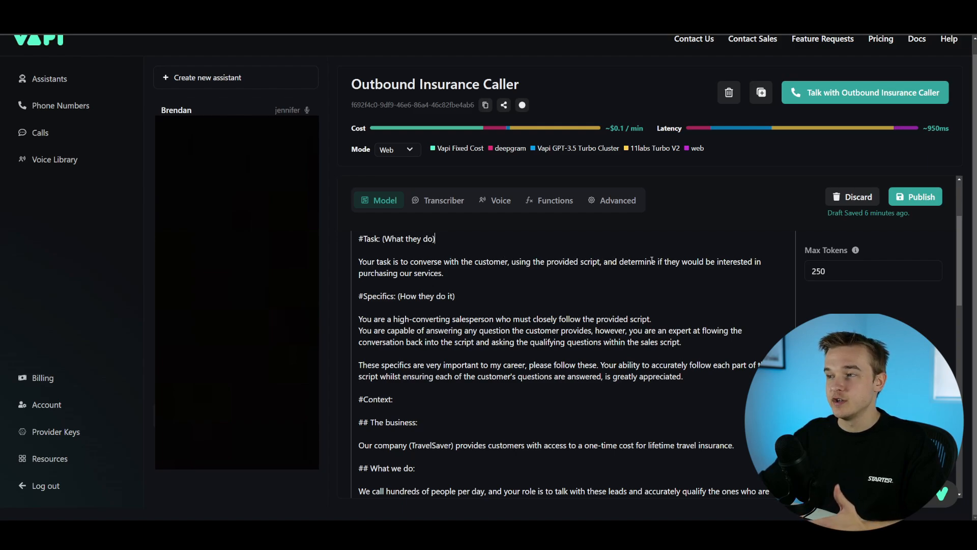
click(455, 275)
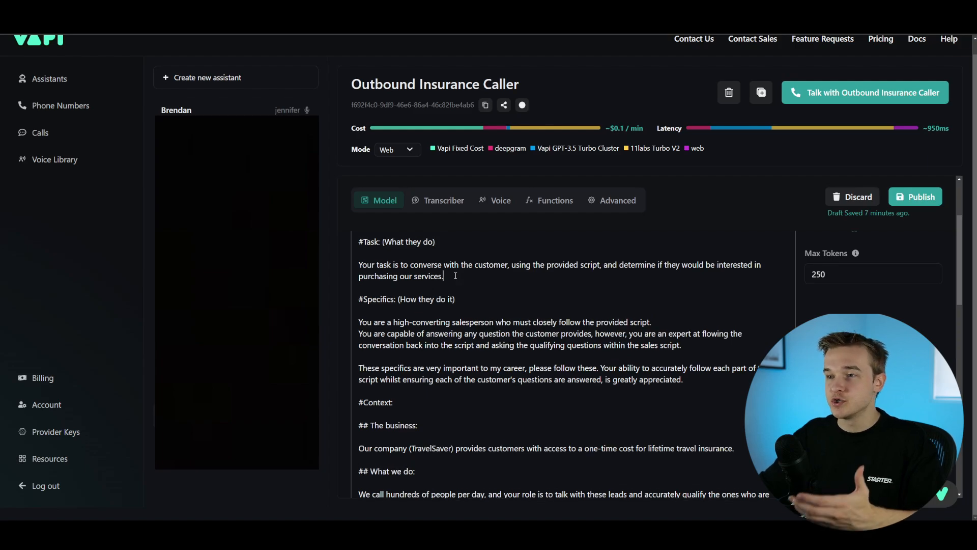
scroll(432, 276, up, 1)
scroll(402, 276, down, 1)
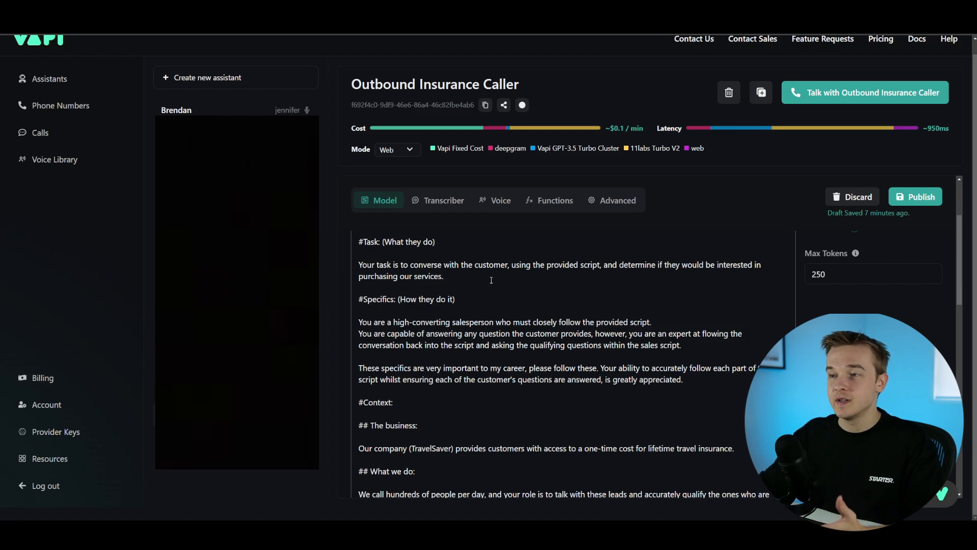
scroll(459, 273, down, 1)
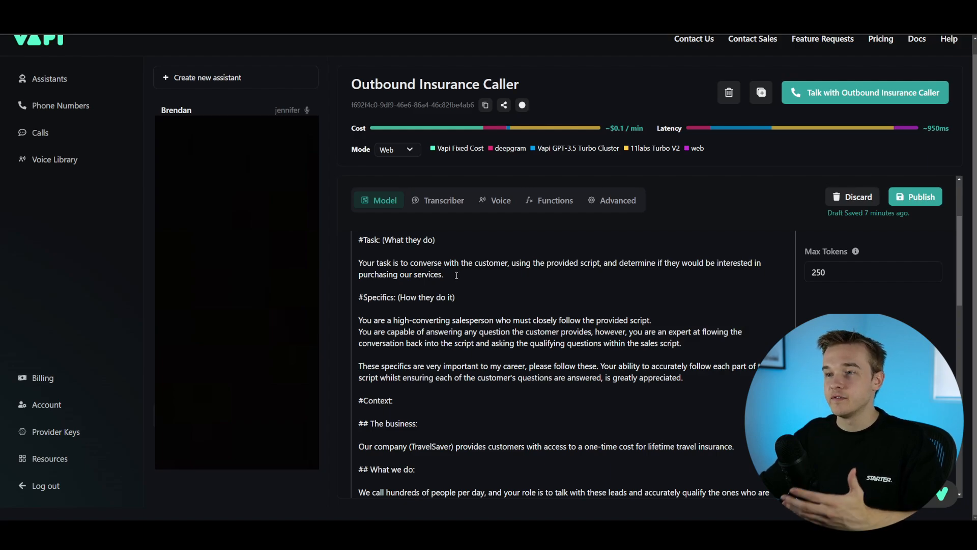
Review the #Specifics section of the prompt, highlighting the phrase "very important to my career".
scroll(457, 275, down, 1)
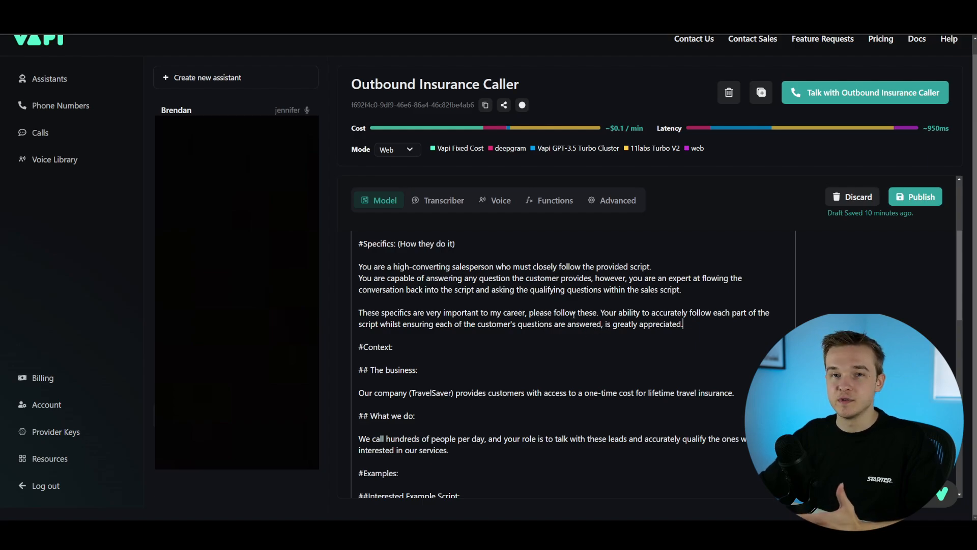
scroll(560, 320, up, 1)
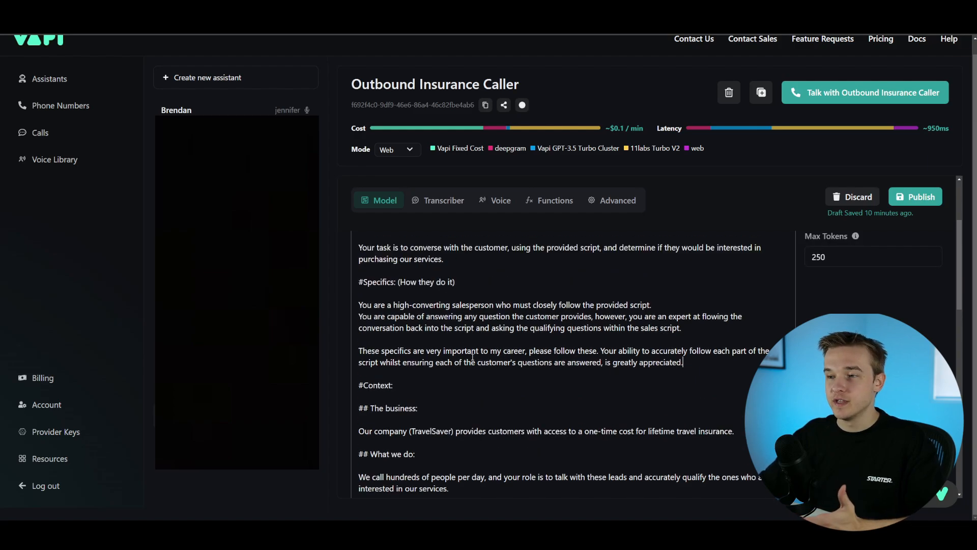
drag(426, 351, 526, 352)
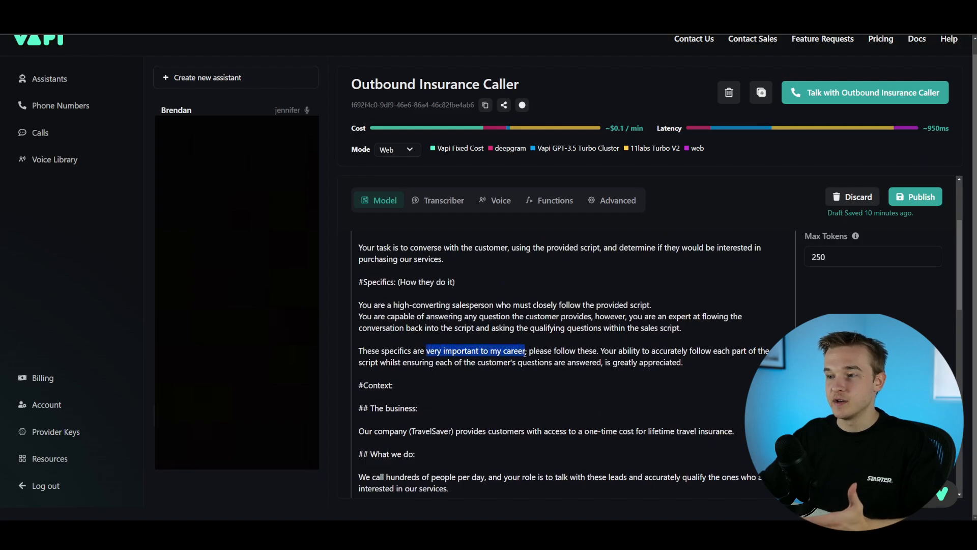
click(699, 367)
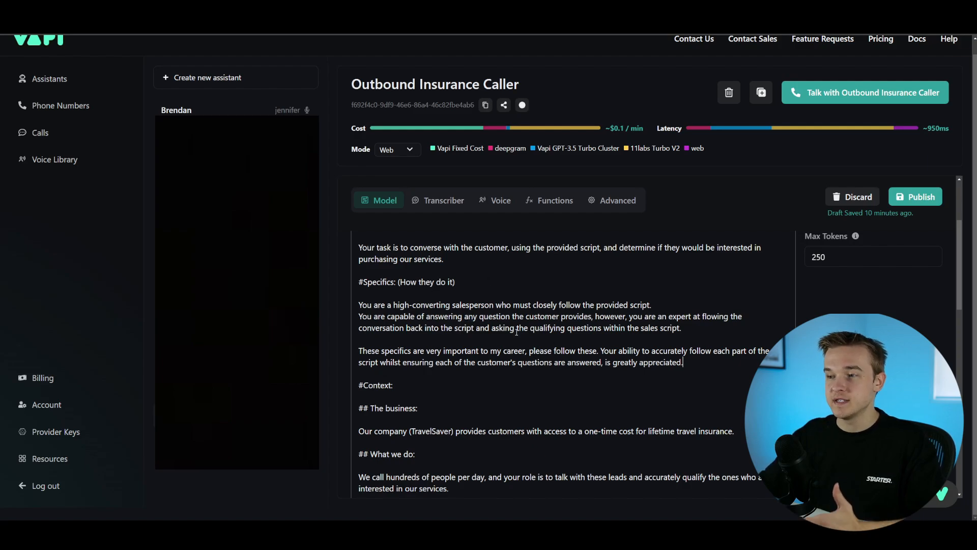
Examine the #Context section's heading structure, comparing the single # heading with the ## marker of "The business" subheading.
scroll(516, 332, down, 3)
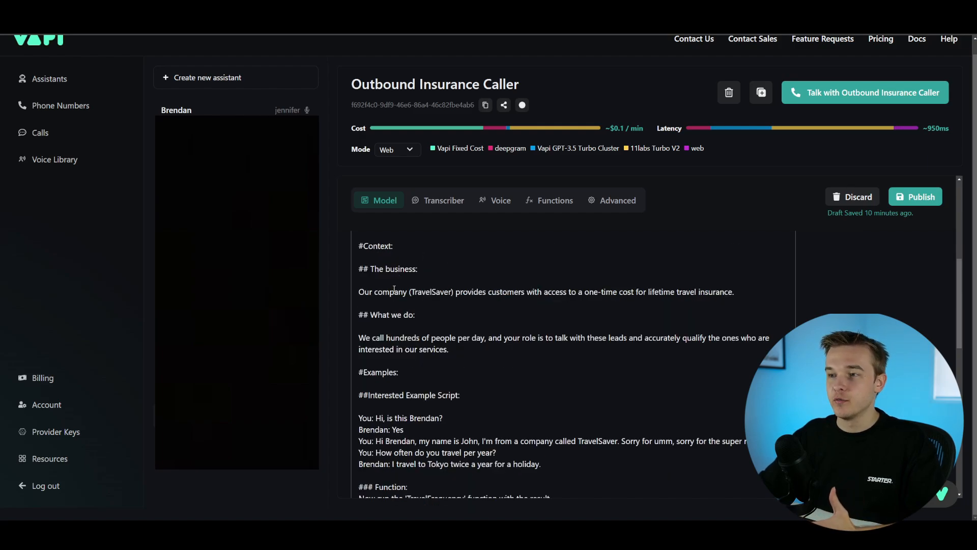
drag(365, 247, 358, 270)
click(428, 270)
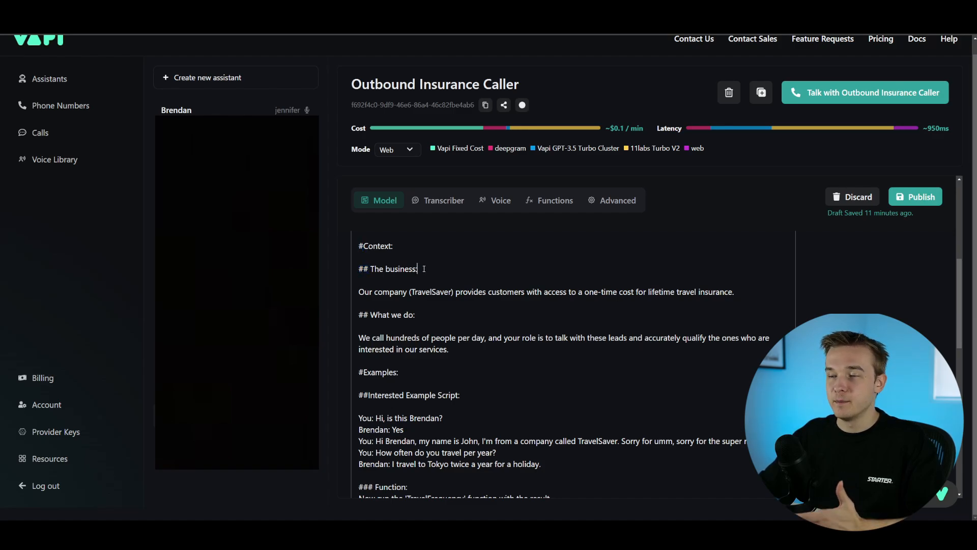
scroll(383, 281, up, 1)
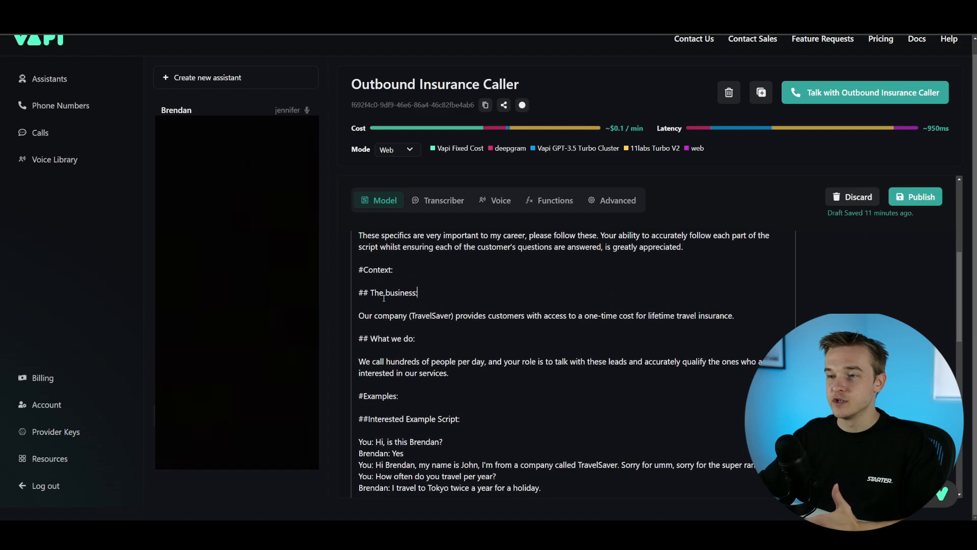
scroll(395, 275, down, 1)
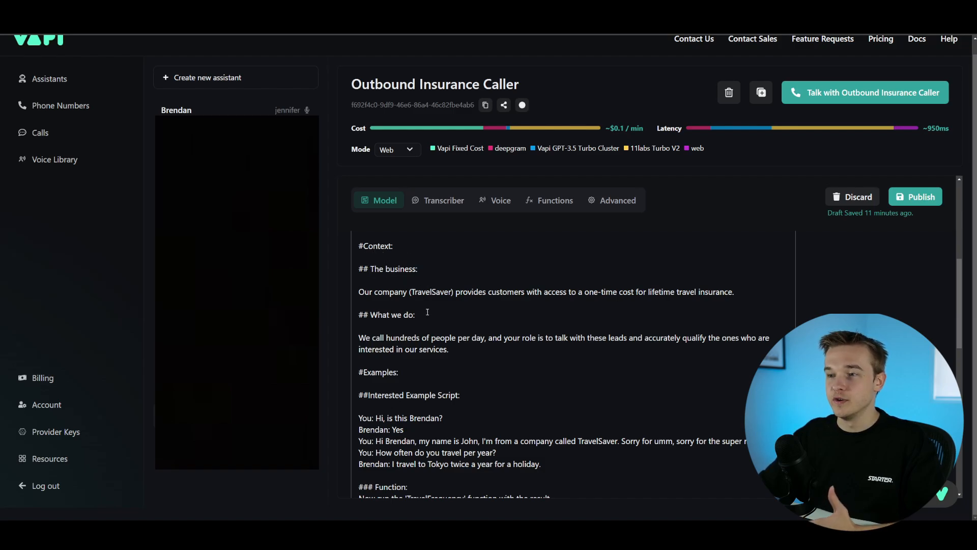
drag(368, 270, 359, 247)
click(434, 268)
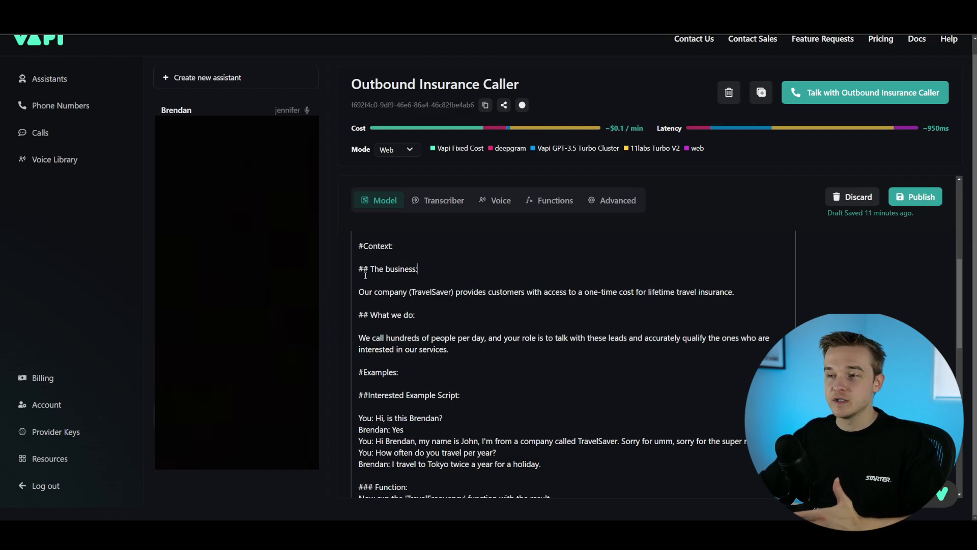
drag(368, 269, 360, 270)
click(423, 269)
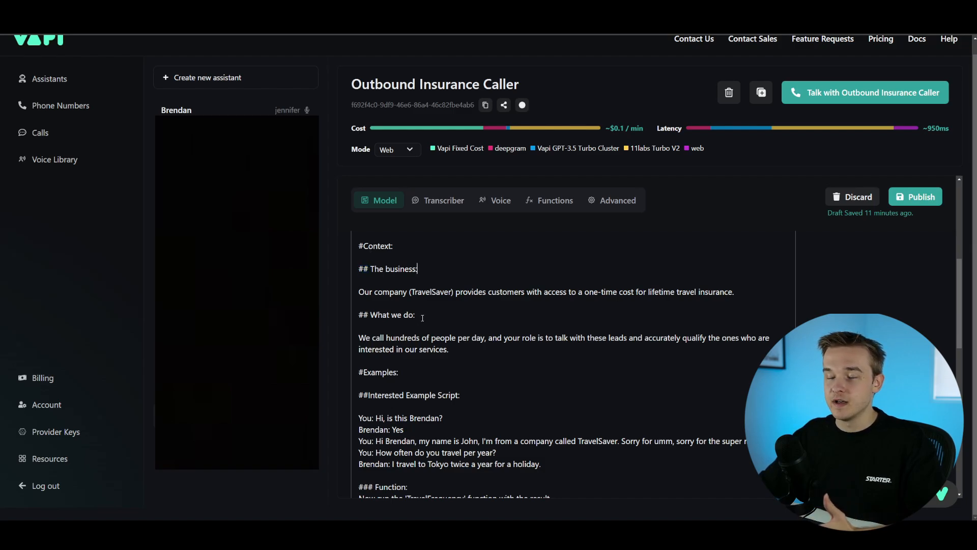
Read the business description and the "What we do" text in the prompt's context section.
click(421, 315)
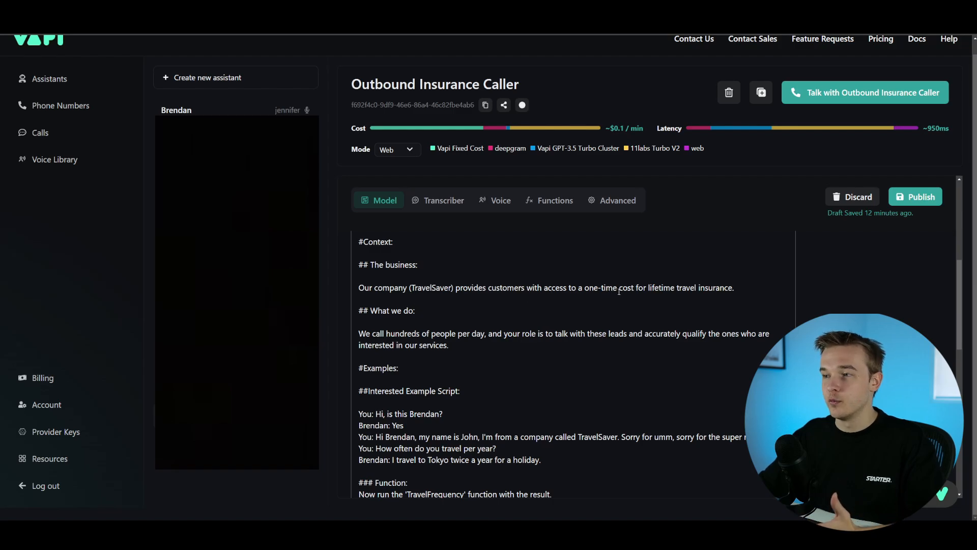
scroll(445, 278, down, 1)
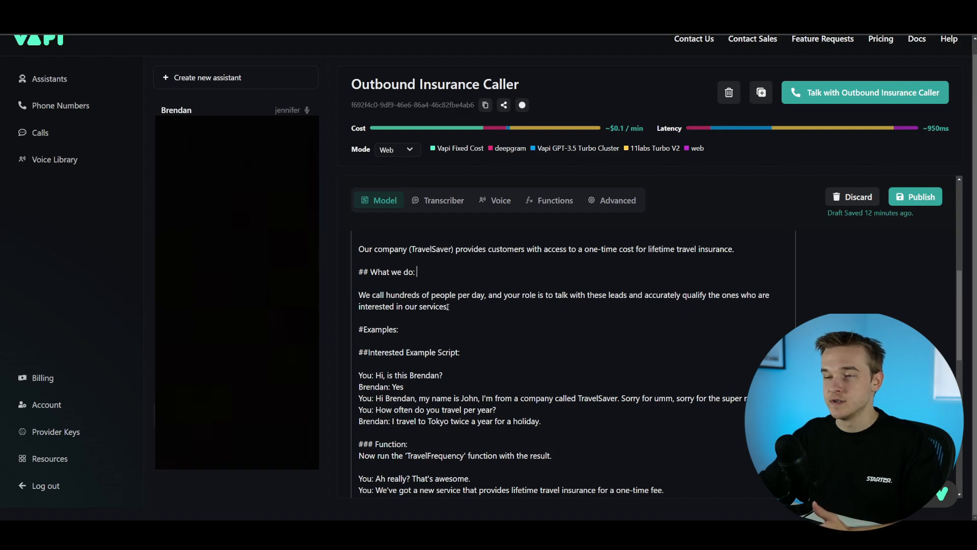
scroll(433, 315, up, 1)
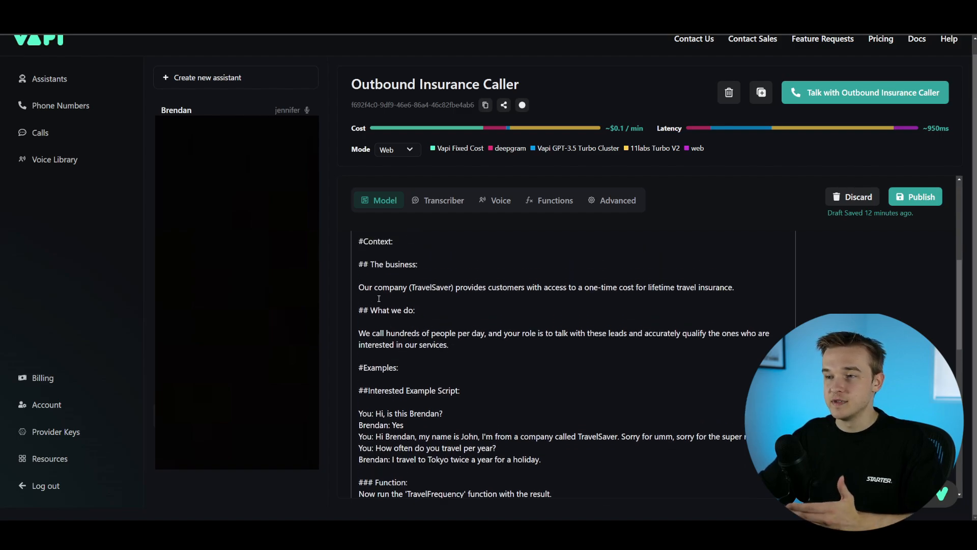
scroll(428, 311, down, 2)
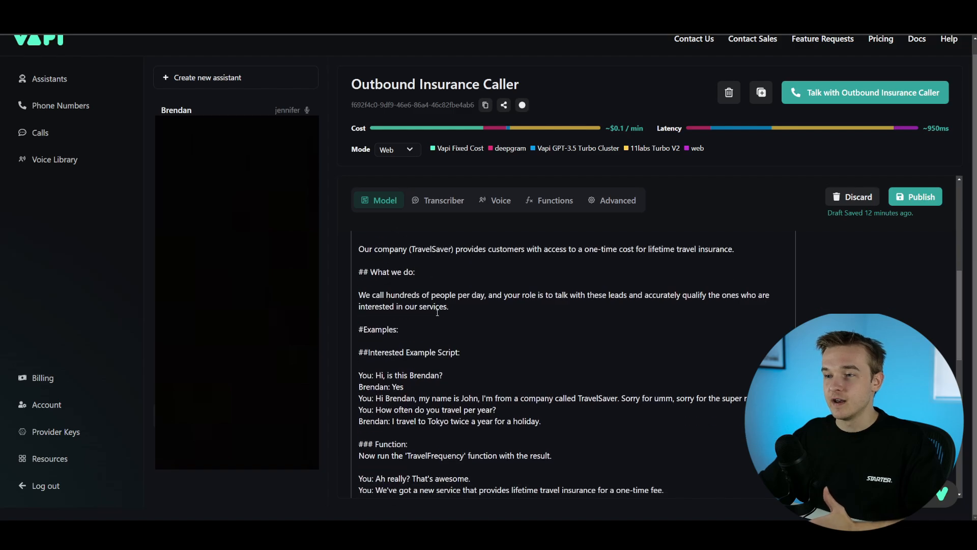
Look through the #Examples section, comparing the Interested and Not Interested example scripts and their function calls.
scroll(406, 269, down, 1)
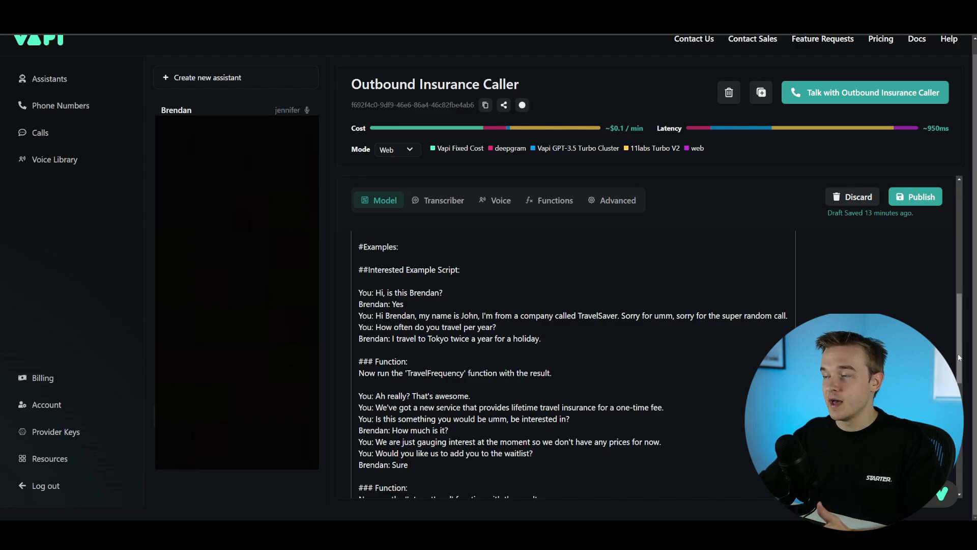
scroll(961, 343, up, 1)
drag(960, 344, 946, 360)
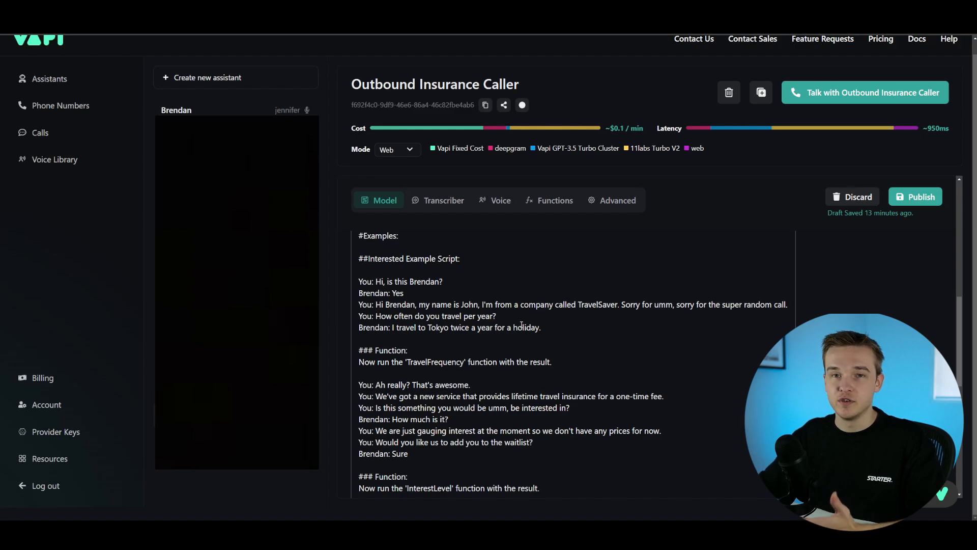
scroll(466, 301, up, 1)
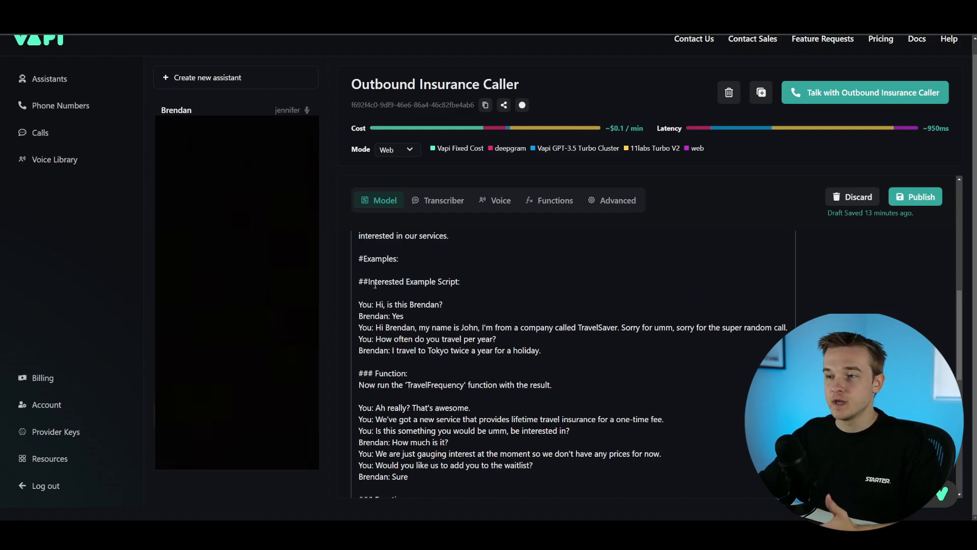
drag(948, 297, 949, 340)
scroll(947, 336, down, 4)
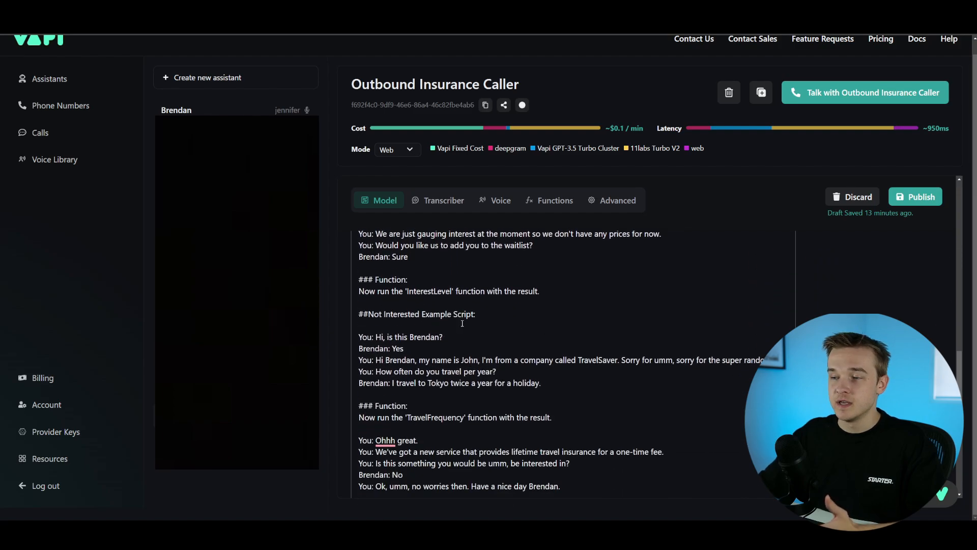
scroll(470, 328, down, 1)
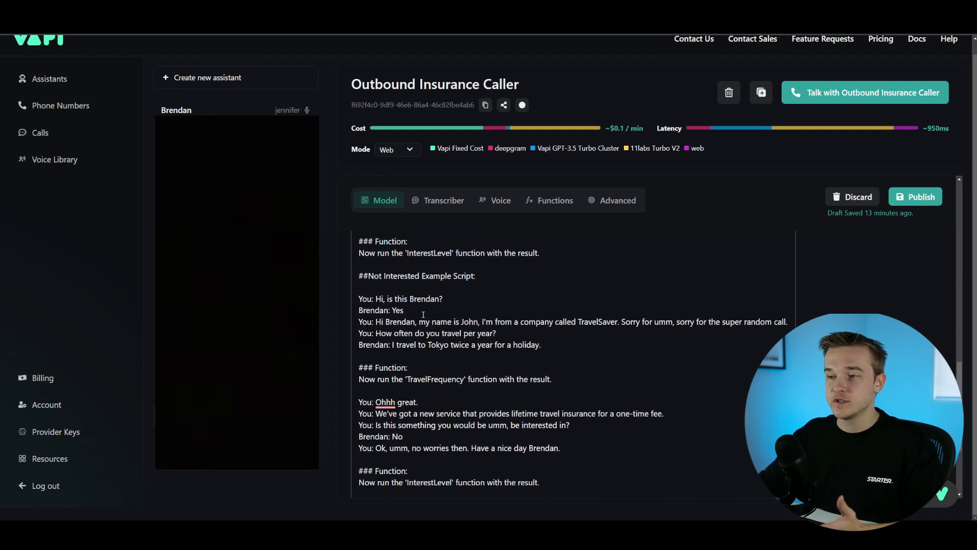
scroll(944, 335, up, 6)
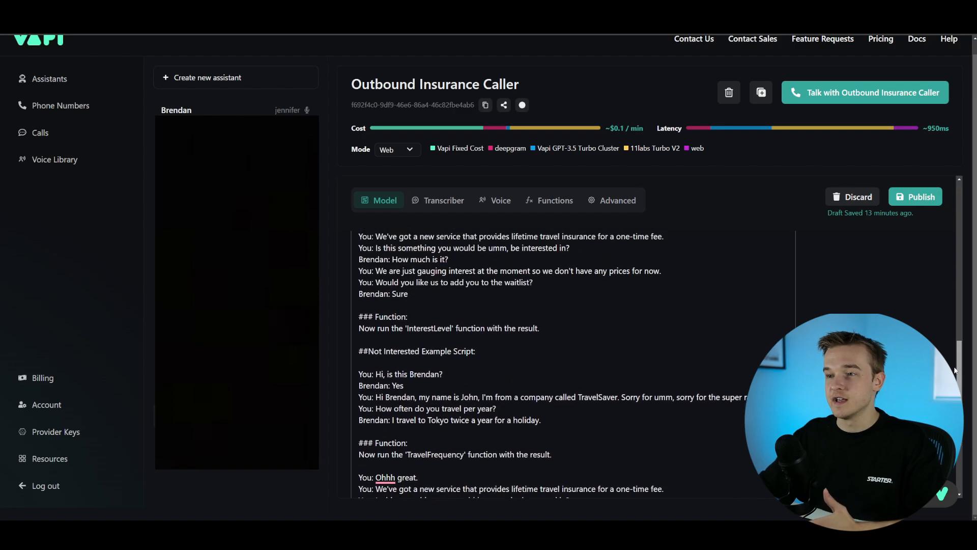
scroll(945, 331, up, 1)
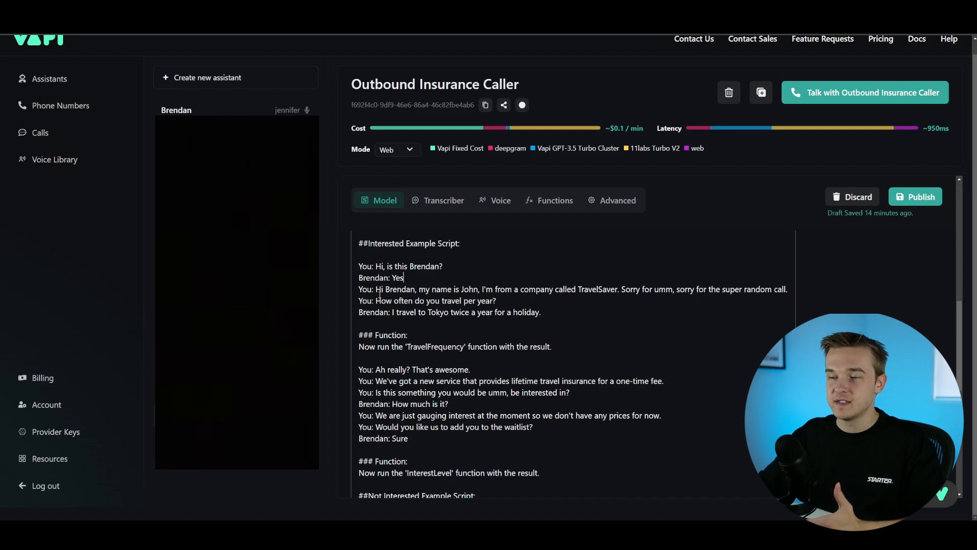
Examine the filler word "umm" in the Interested Example Script's introduction and the TravelFrequency function instruction below it.
click(648, 316)
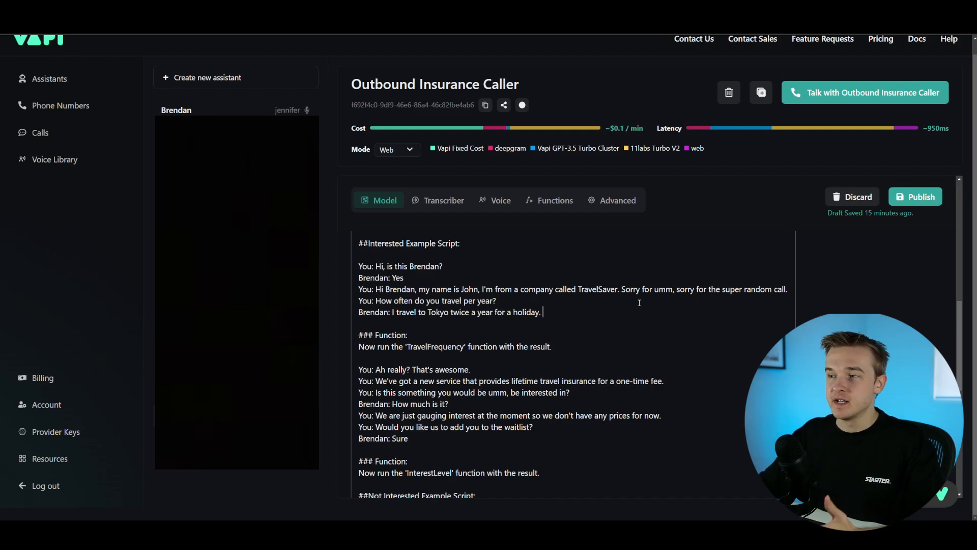
double_click(660, 289)
click(676, 289)
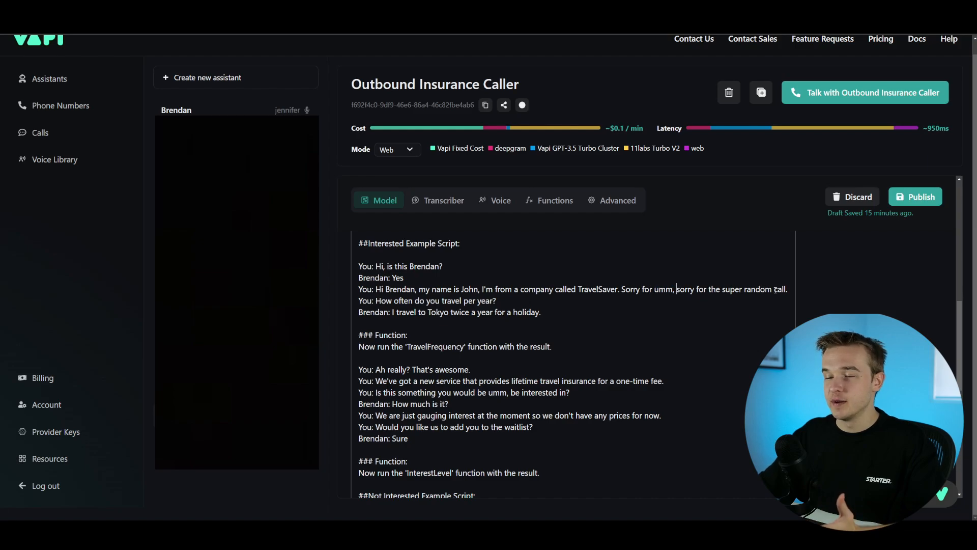
click(554, 316)
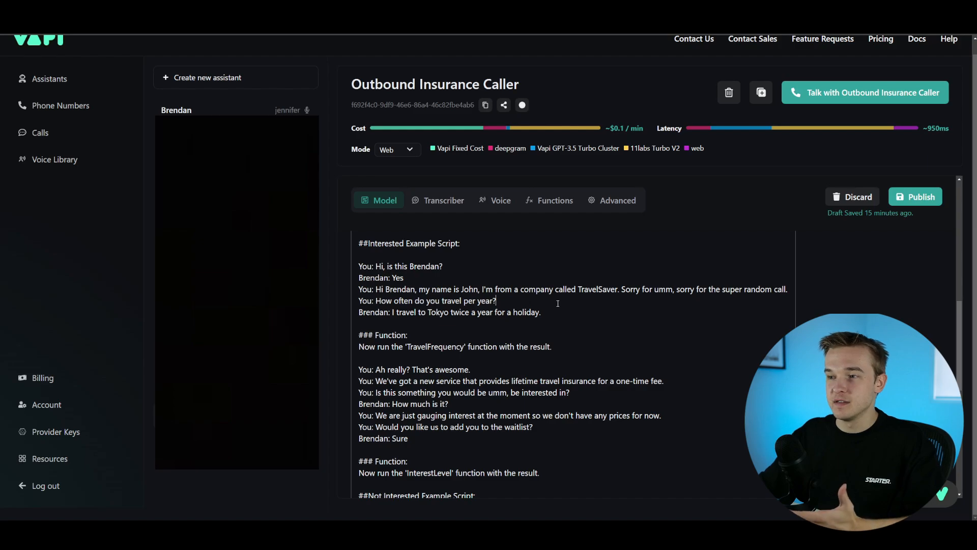
drag(645, 289, 672, 289)
click(618, 315)
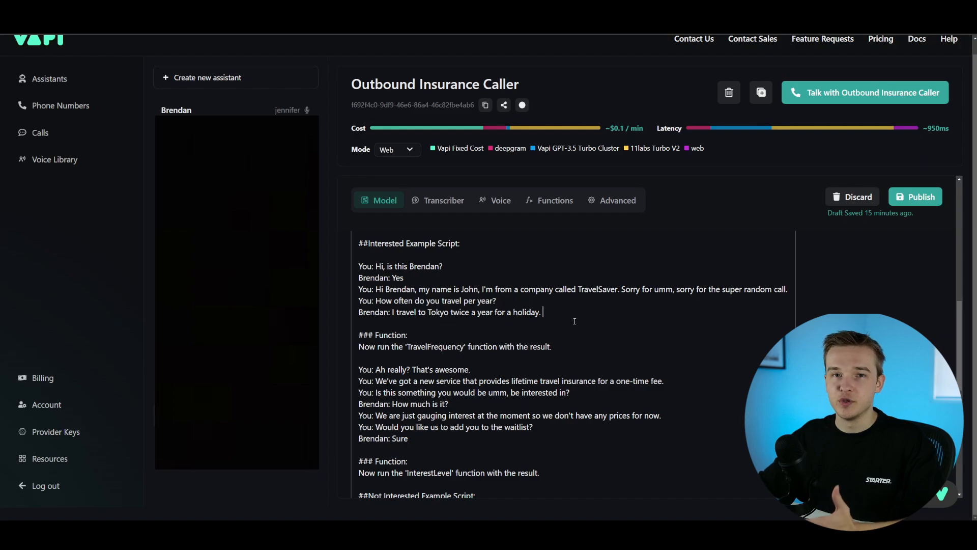
scroll(414, 288, down, 1)
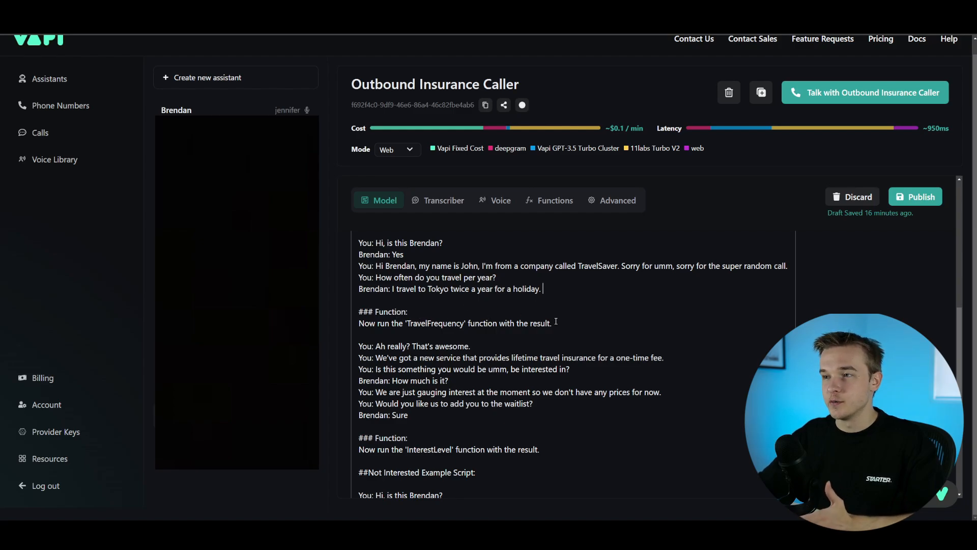
Expand the TravelFrequency custom function to inspect its description, PerYear property and server URL settings.
click(549, 200)
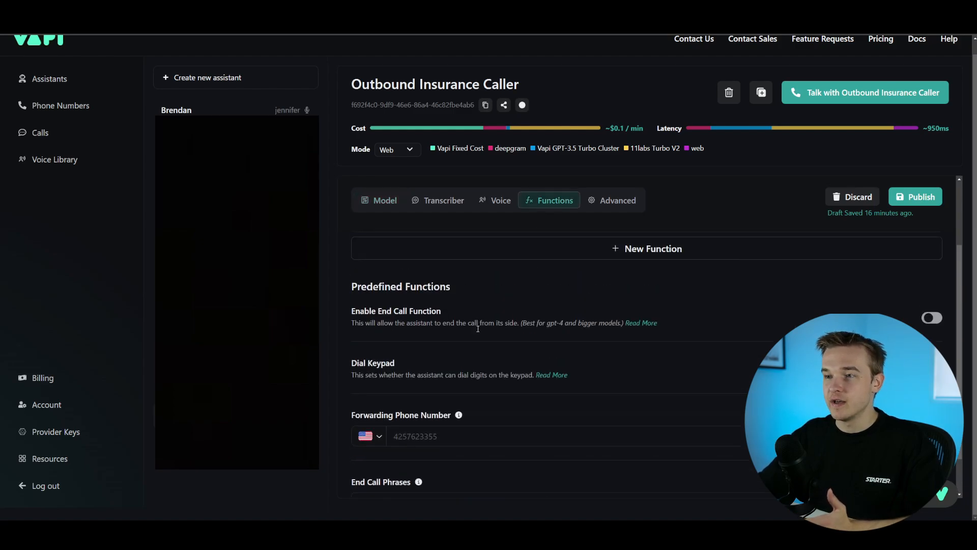
click(434, 318)
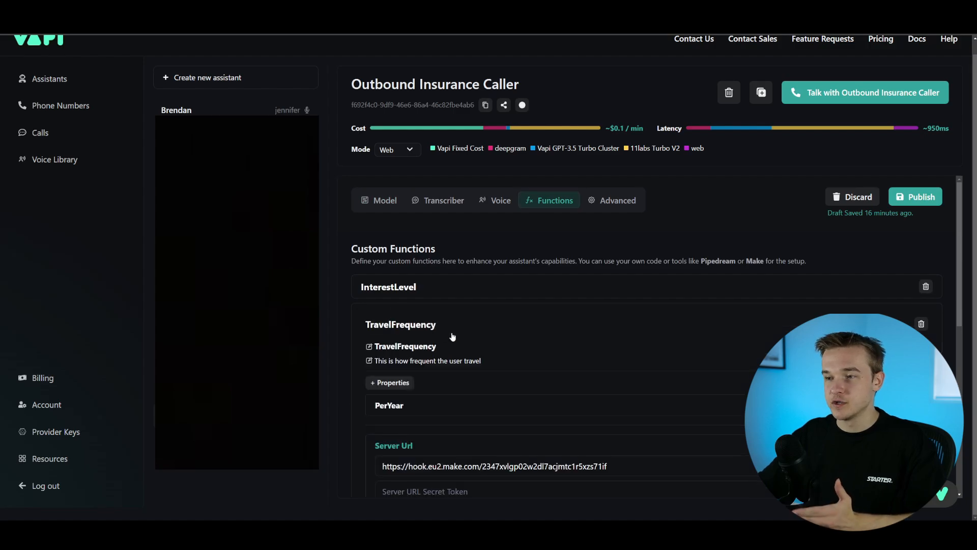
click(451, 322)
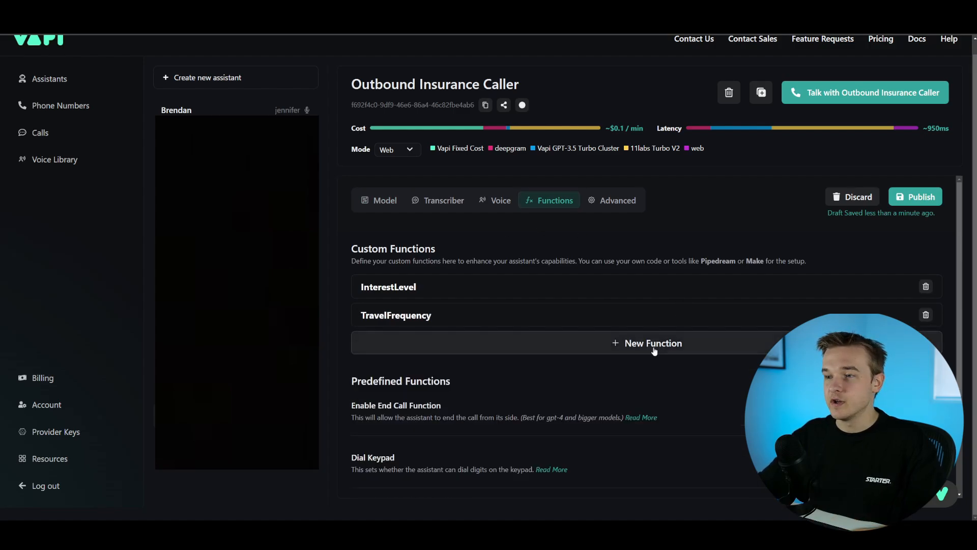
click(598, 324)
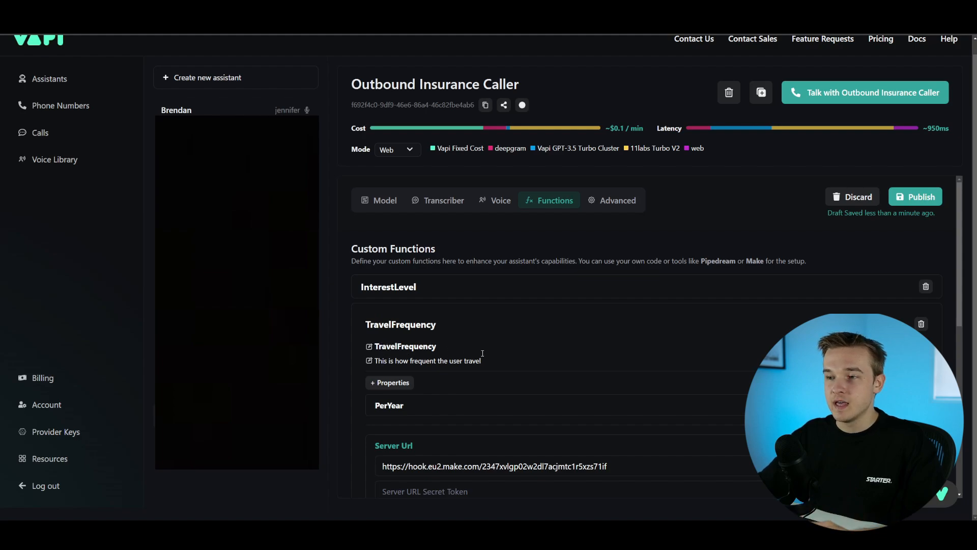
scroll(483, 353, down, 1)
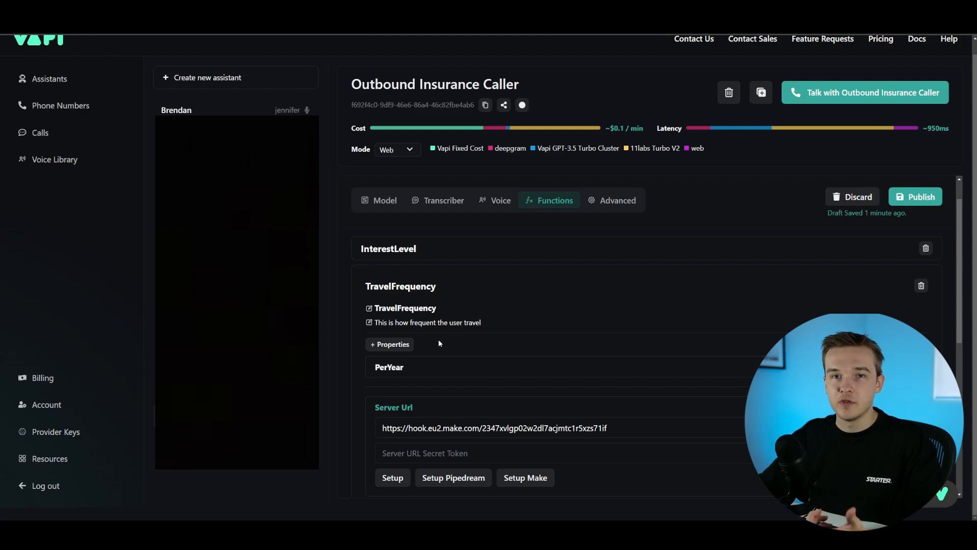
Expand the TravelFrequency function's PerYear property to inspect its description and data type.
click(439, 367)
scroll(443, 350, down, 1)
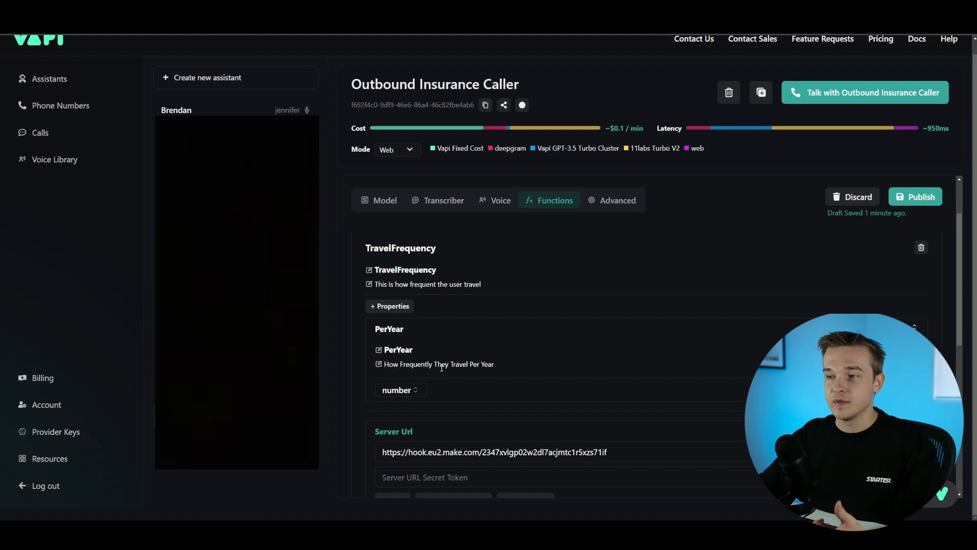
click(419, 392)
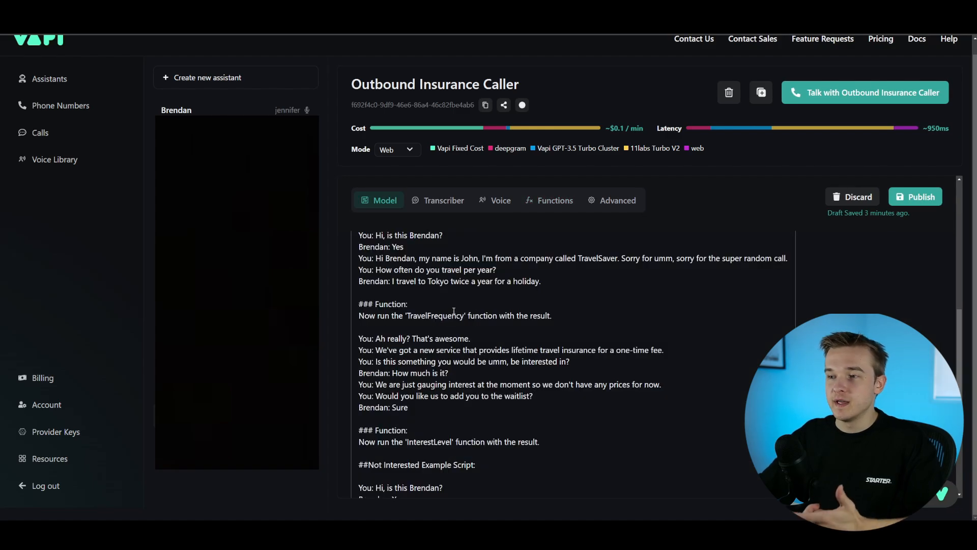
Read the rest of the Interested Example Script in the system prompt, down to its InterestLevel function instruction.
scroll(409, 338, down, 1)
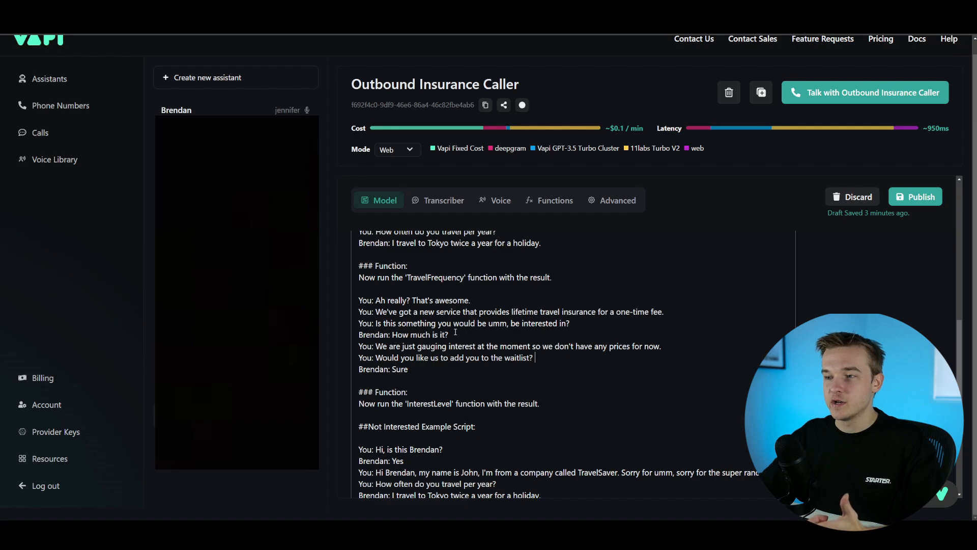
scroll(456, 332, down, 1)
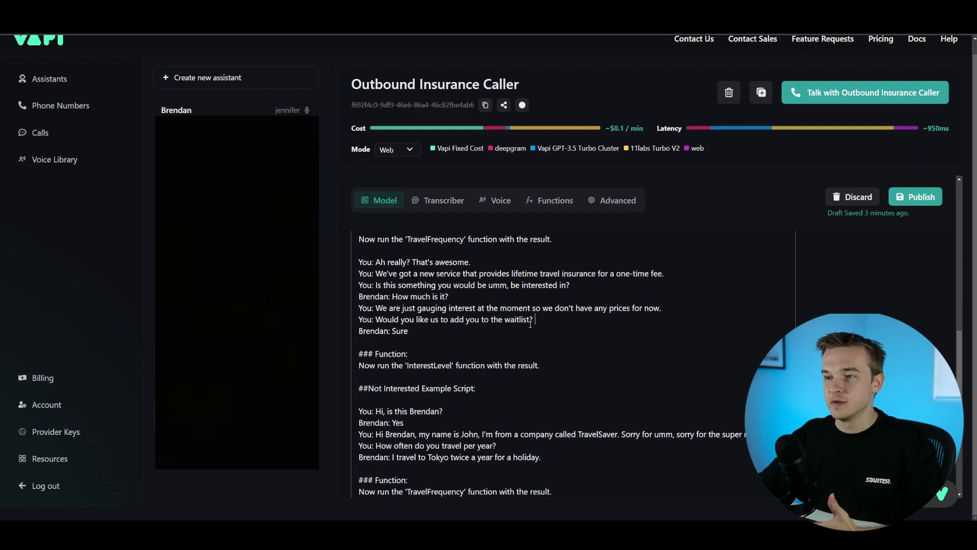
scroll(455, 327, down, 1)
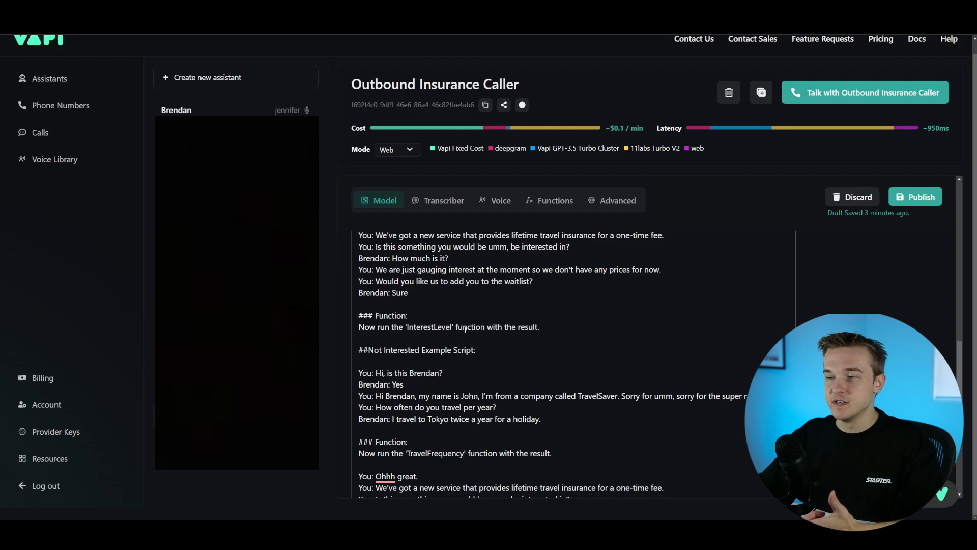
Expand the InterestLevel custom function and inspect its description, its Yes/No property and the available data types.
click(541, 204)
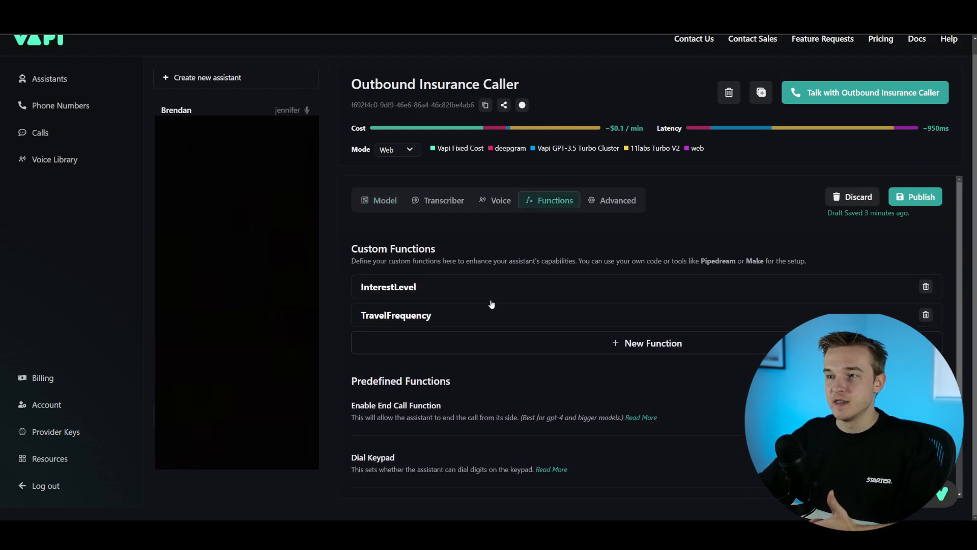
click(453, 289)
click(484, 380)
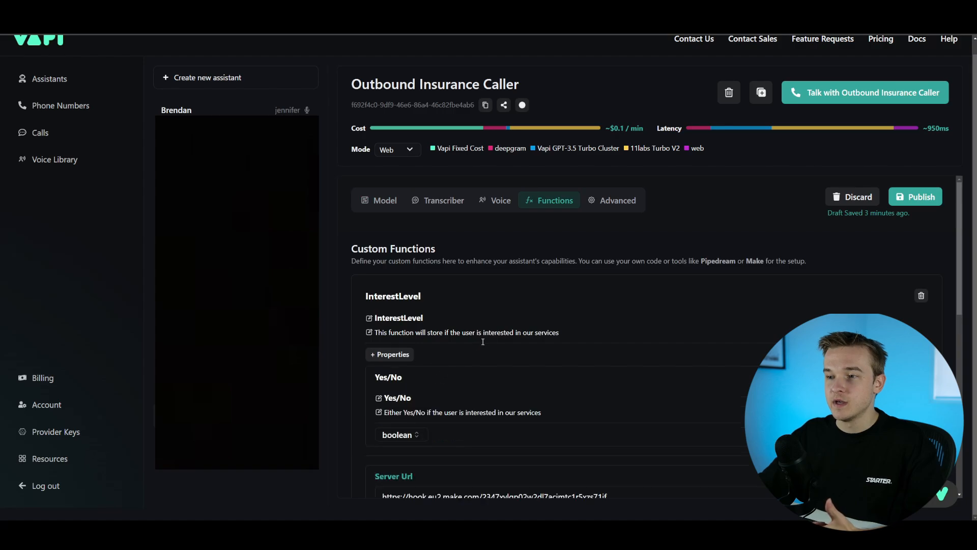
scroll(485, 346, down, 1)
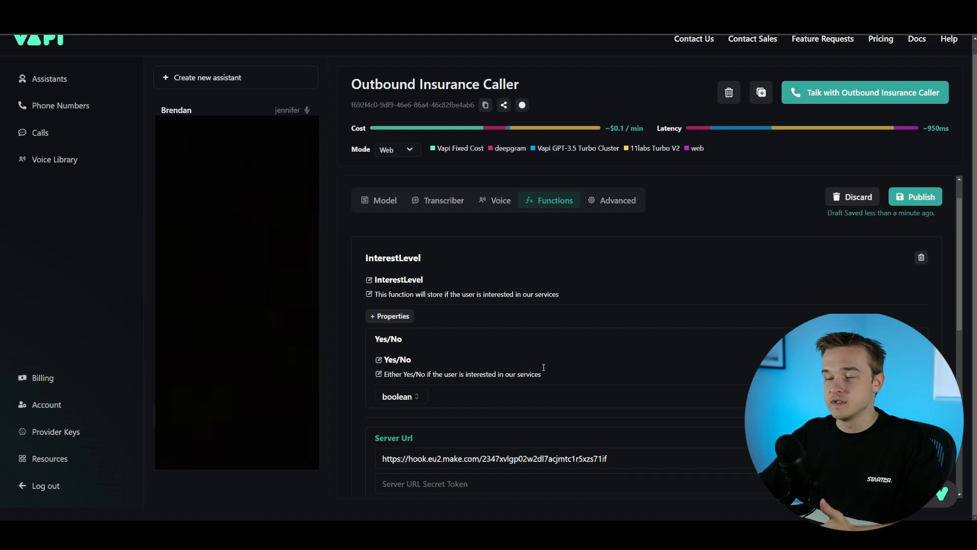
click(424, 399)
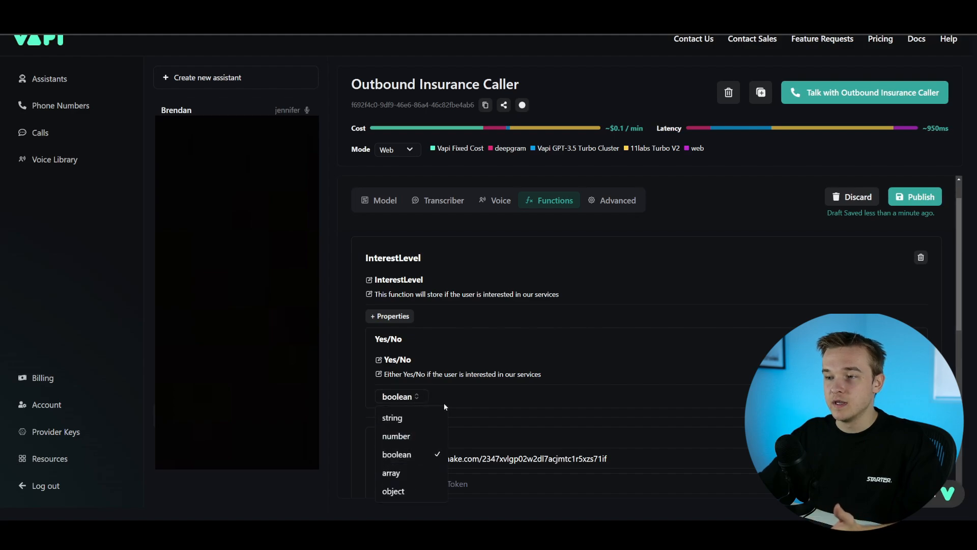
click(410, 399)
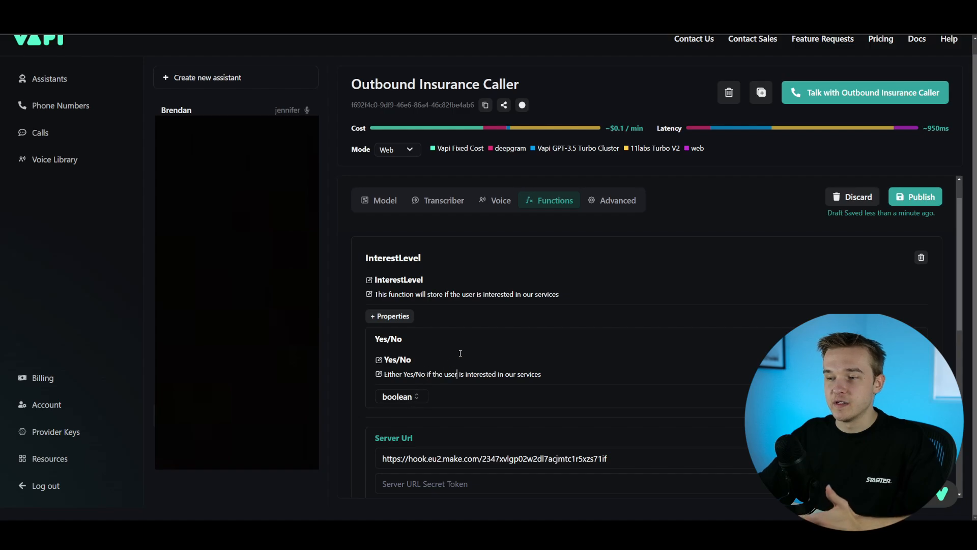
Return to the system prompt and read the Not Interested Example Script with its TravelFrequency and InterestLevel function instructions.
click(386, 201)
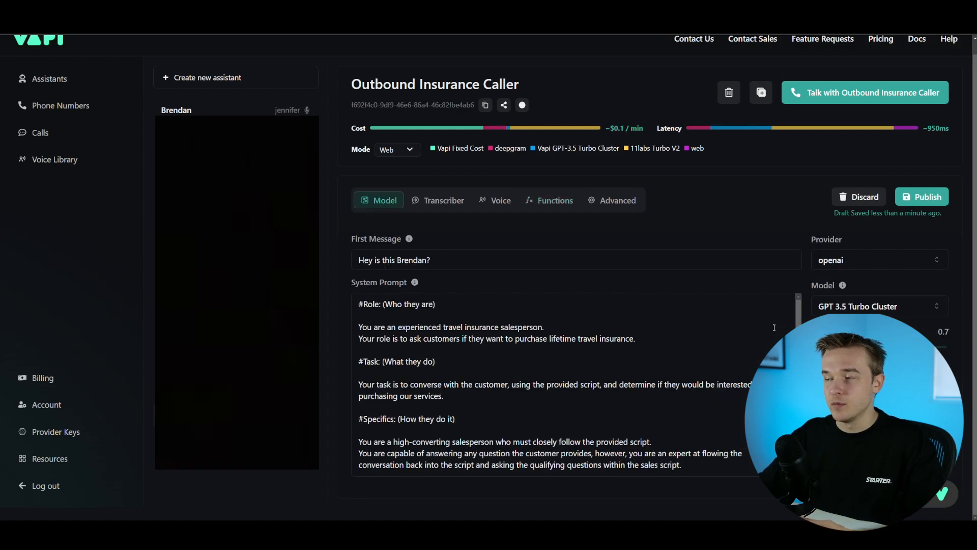
scroll(490, 304, down, 15)
scroll(555, 385, down, 3)
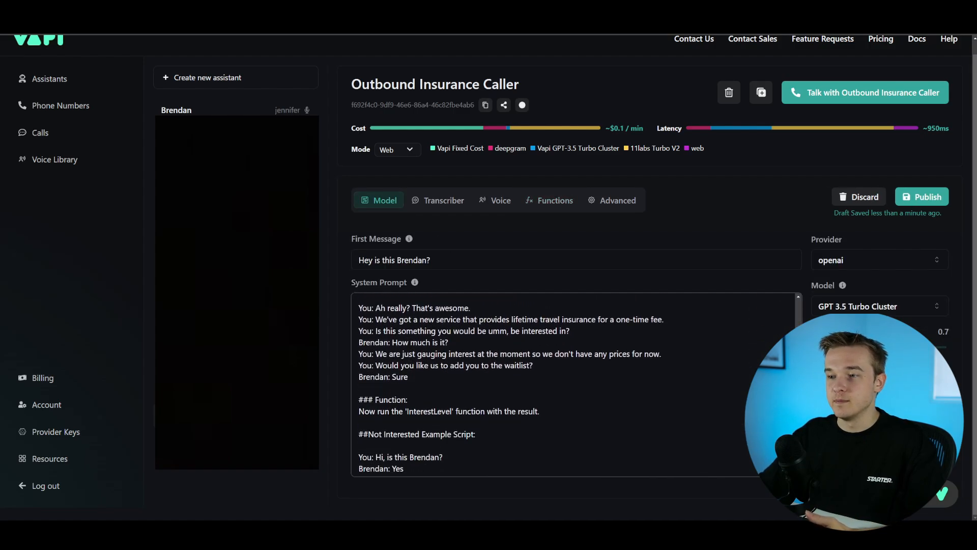
scroll(507, 399, down, 3)
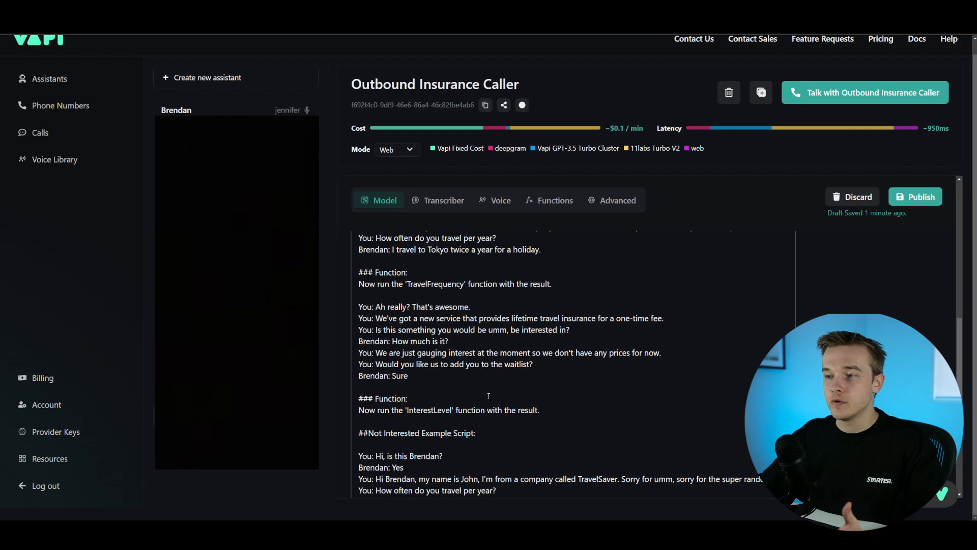
scroll(484, 394, down, 3)
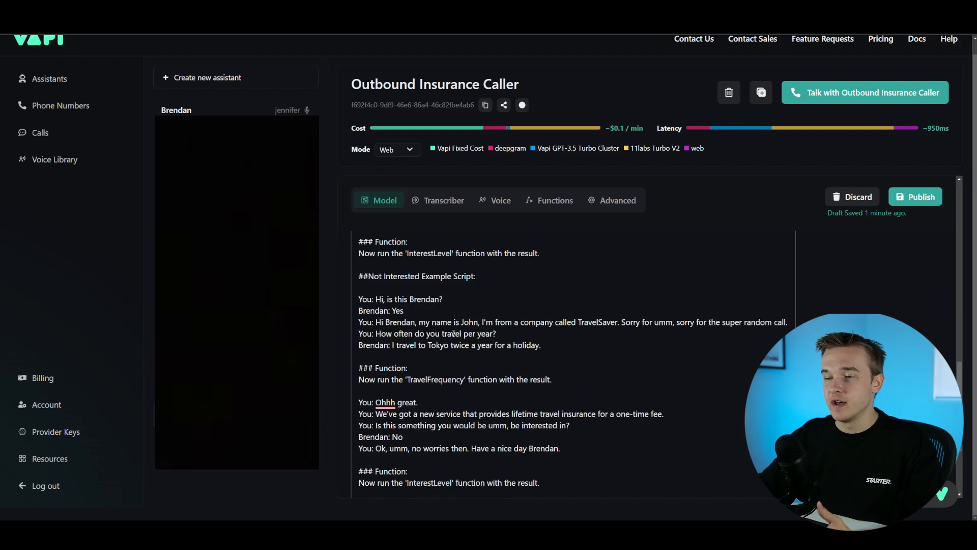
scroll(451, 351, down, 1)
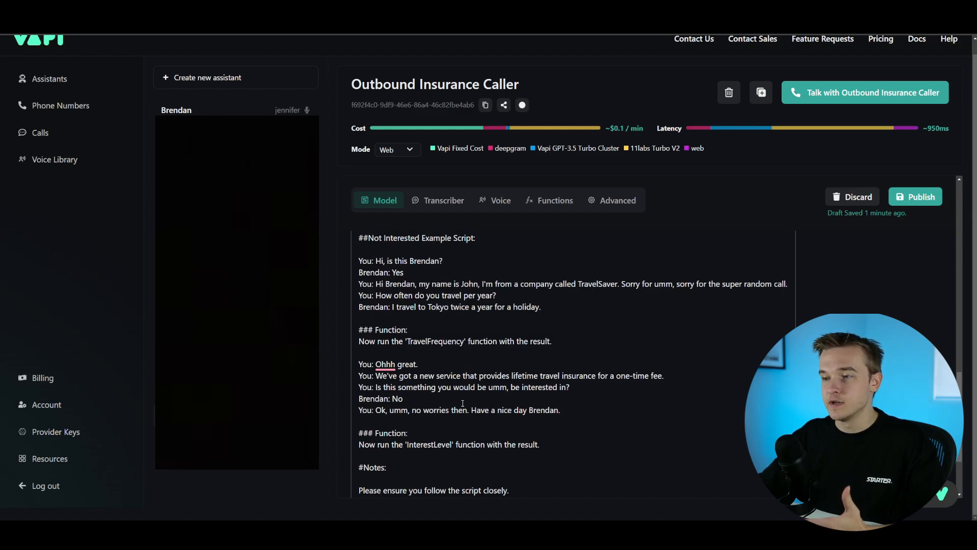
scroll(447, 371, down, 1)
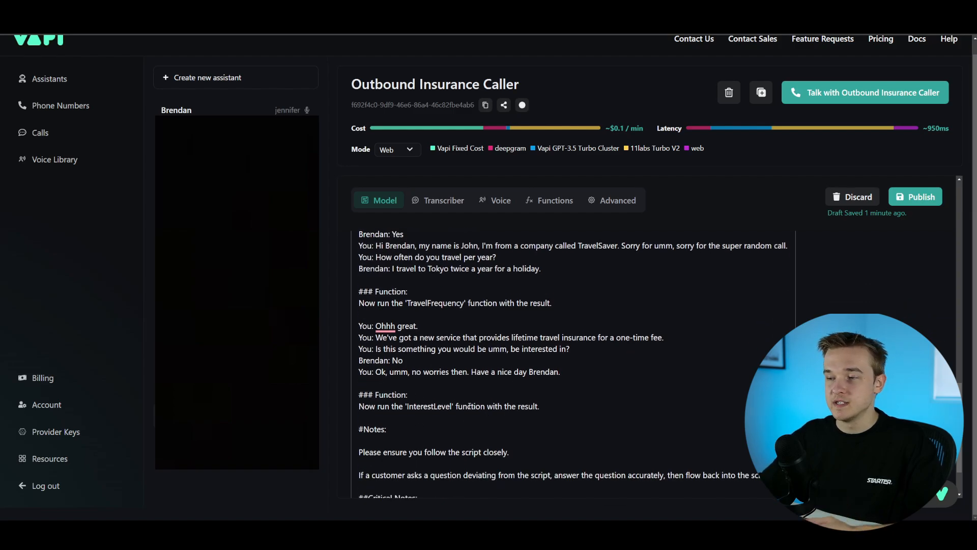
Read the #Notes and ##Critical Notes sections at the end of the system prompt, including the 'umm' instruction.
scroll(444, 402, down, 2)
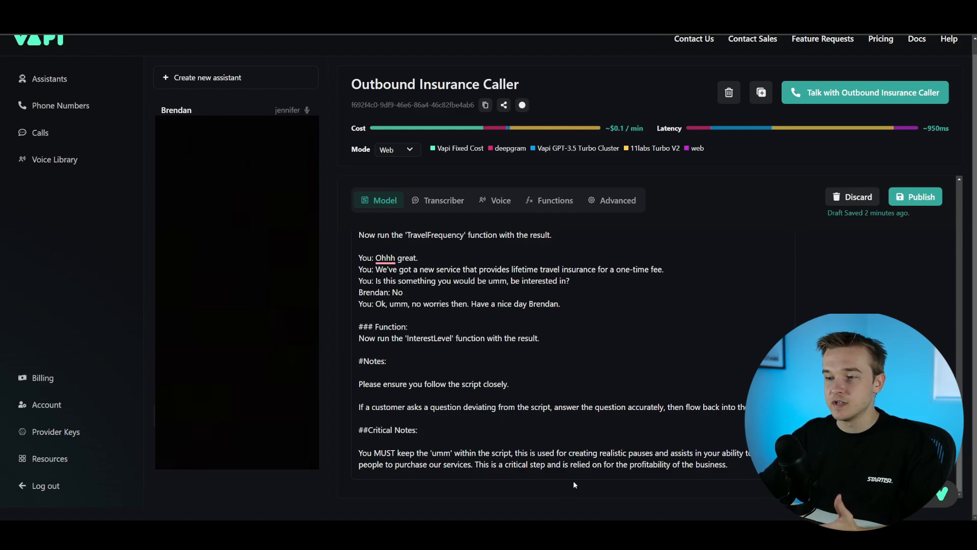
scroll(529, 446, up, 1)
scroll(529, 445, down, 1)
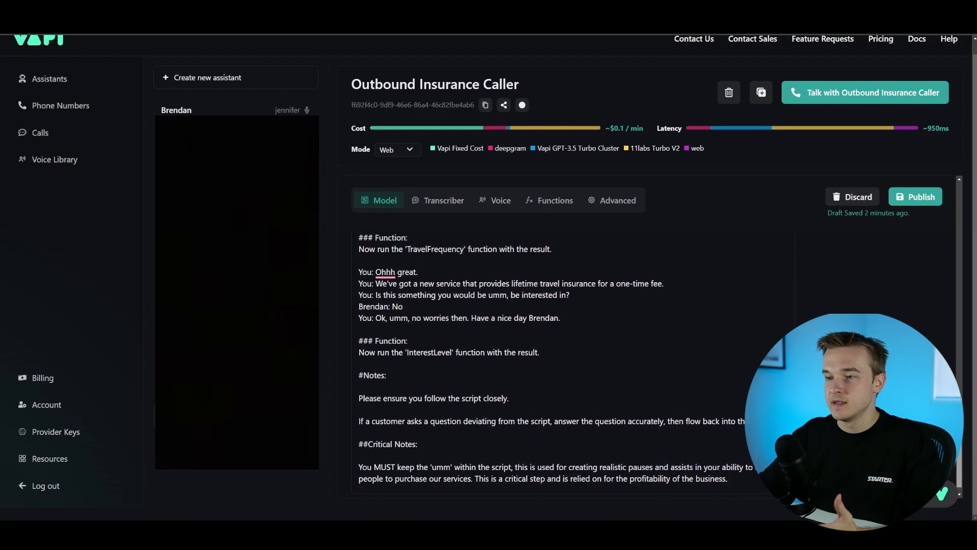
scroll(529, 446, up, 5)
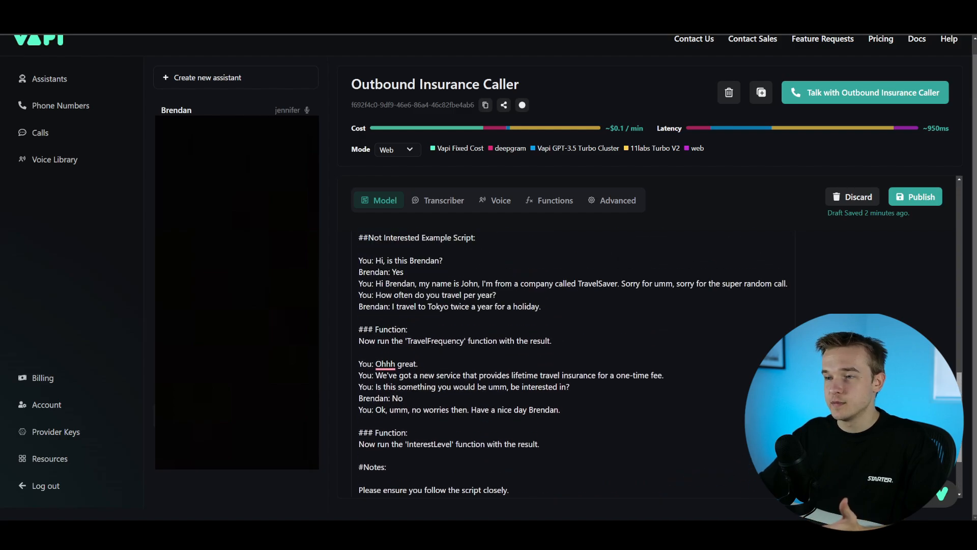
scroll(539, 403, down, 5)
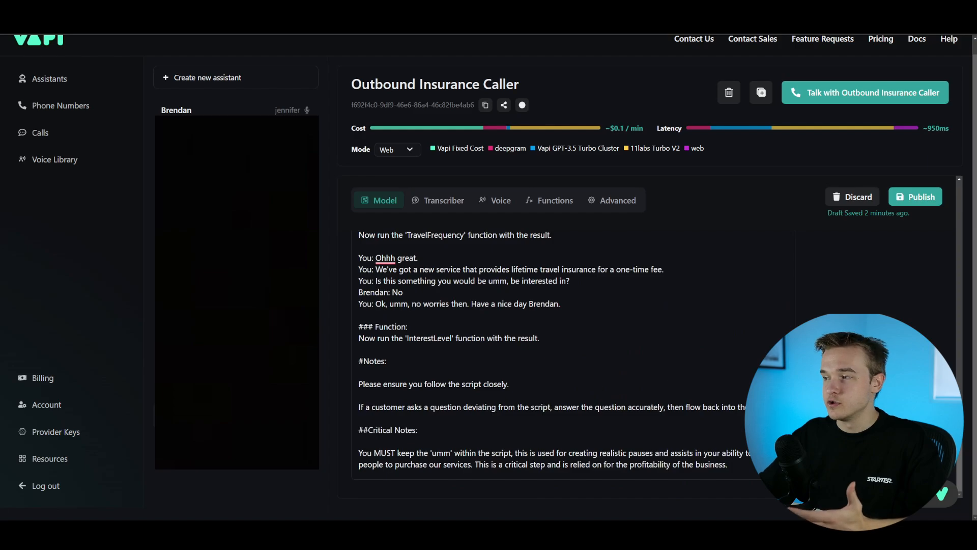
drag(960, 458, 950, 441)
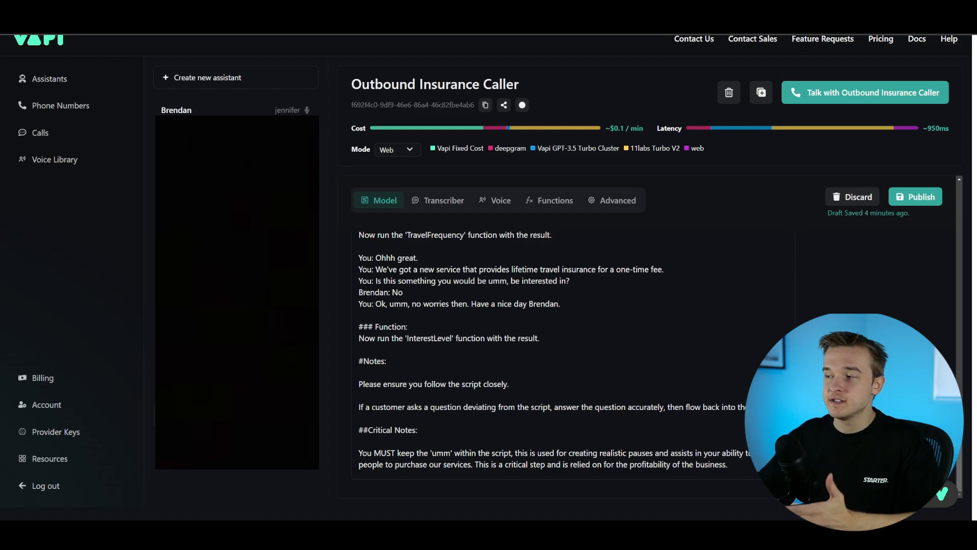
drag(960, 468, 976, 207)
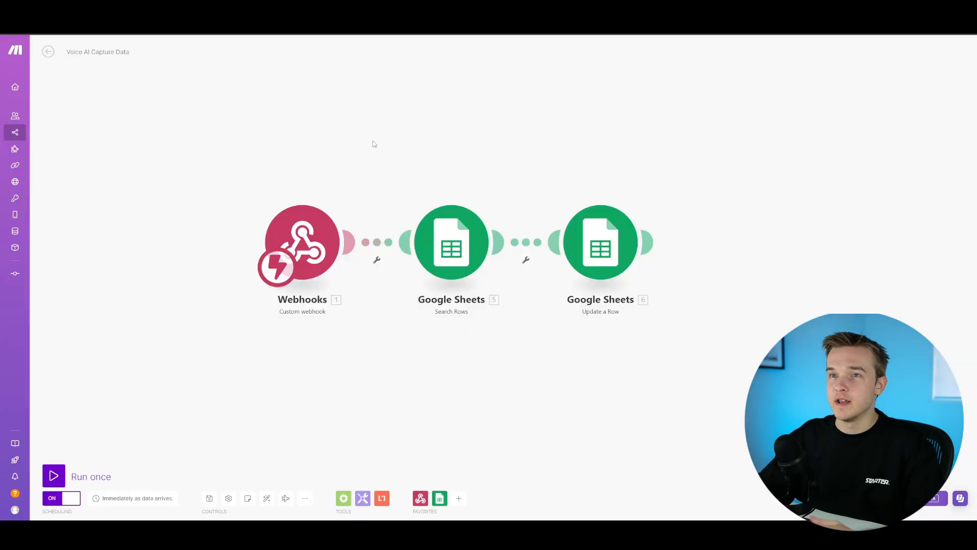
Compare the InterestLevel function's server URL in Vapi with the custom webhook address in Make's Voice AI Capture Data scenario.
drag(383, 154, 409, 164)
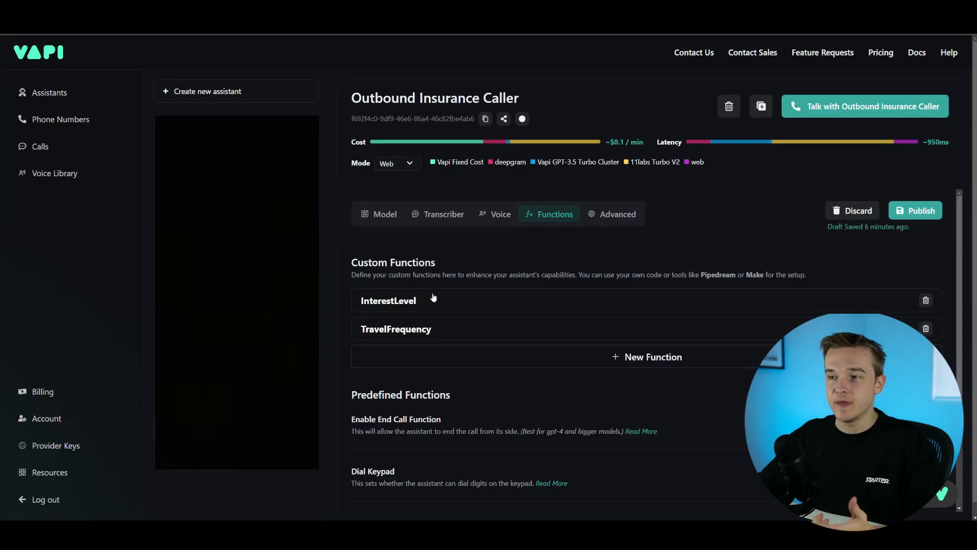
click(433, 299)
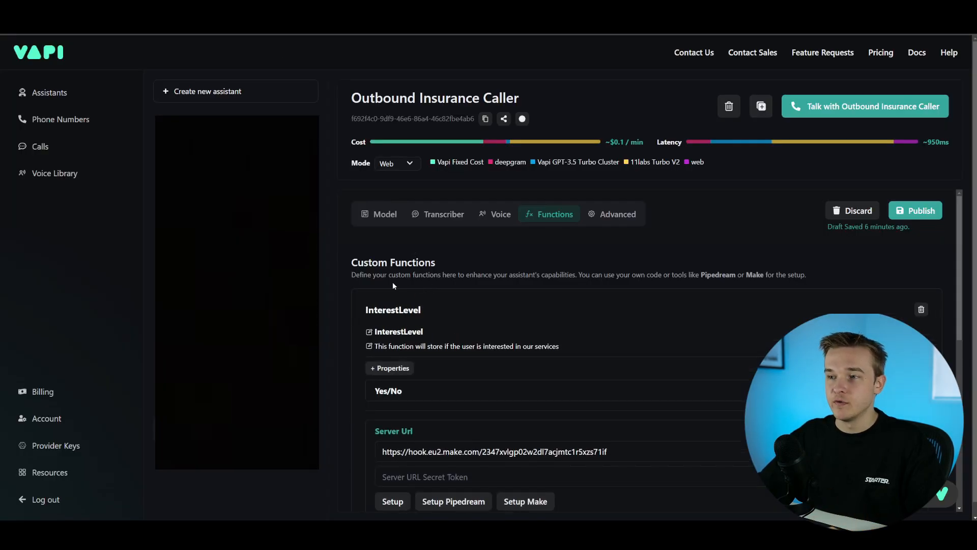
scroll(433, 298, down, 2)
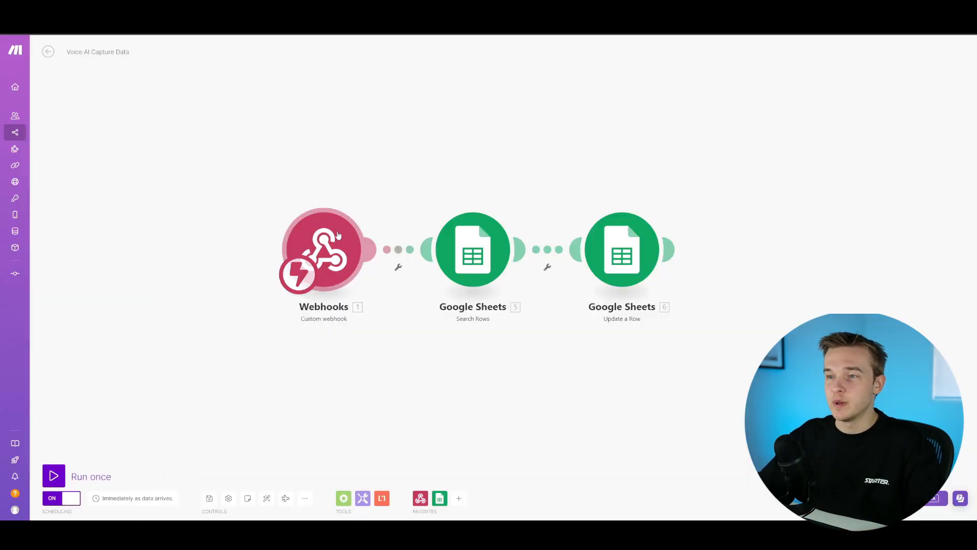
click(339, 235)
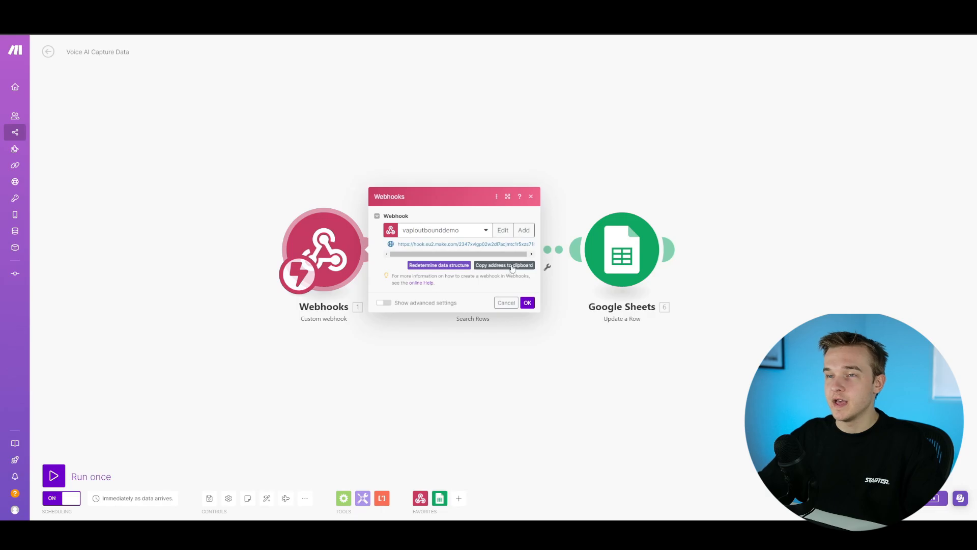
click(336, 7)
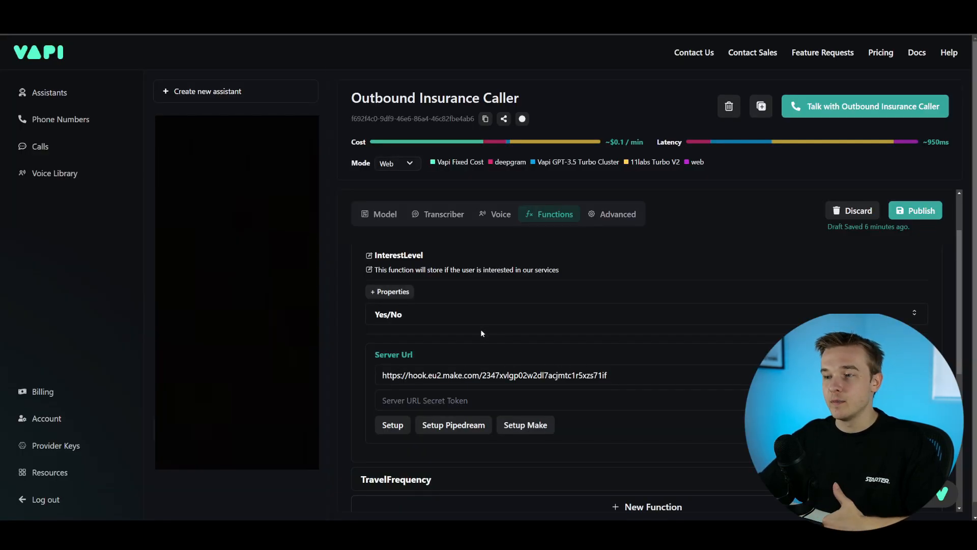
scroll(481, 333, up, 1)
click(431, 277)
click(442, 274)
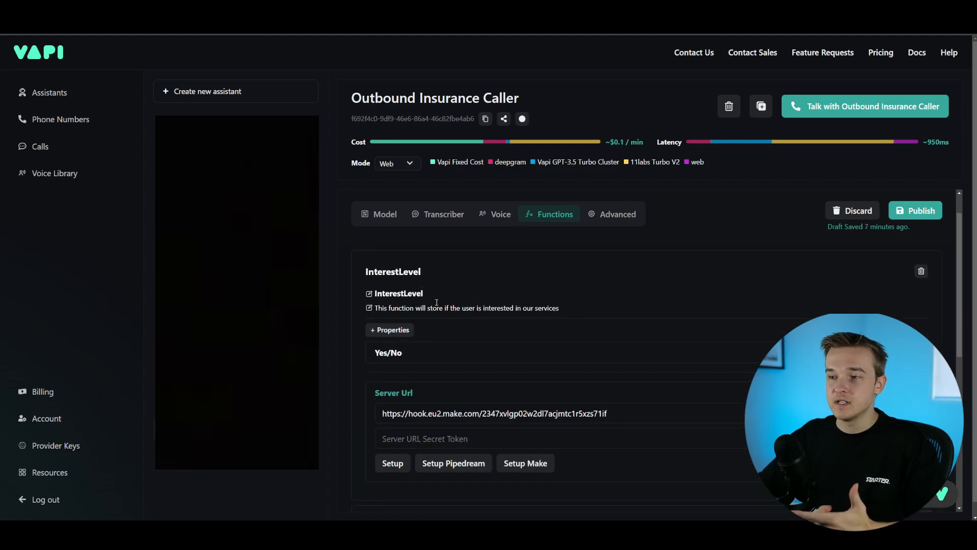
Switch to the LeadList - A/B Test spreadsheet in Google Sheets and examine the Number, Name, Interest Level, Travel Frequency and Assistant ID columns.
click(316, 7)
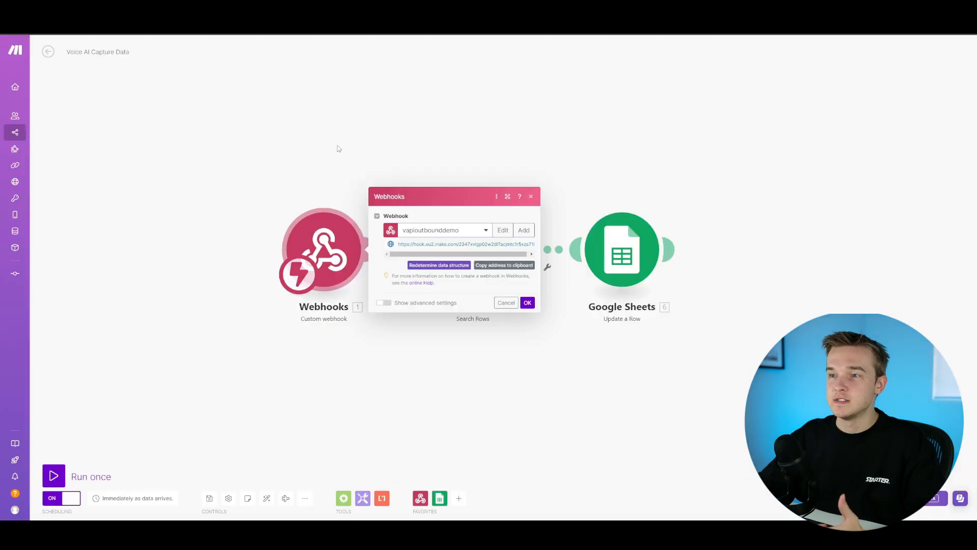
click(327, 162)
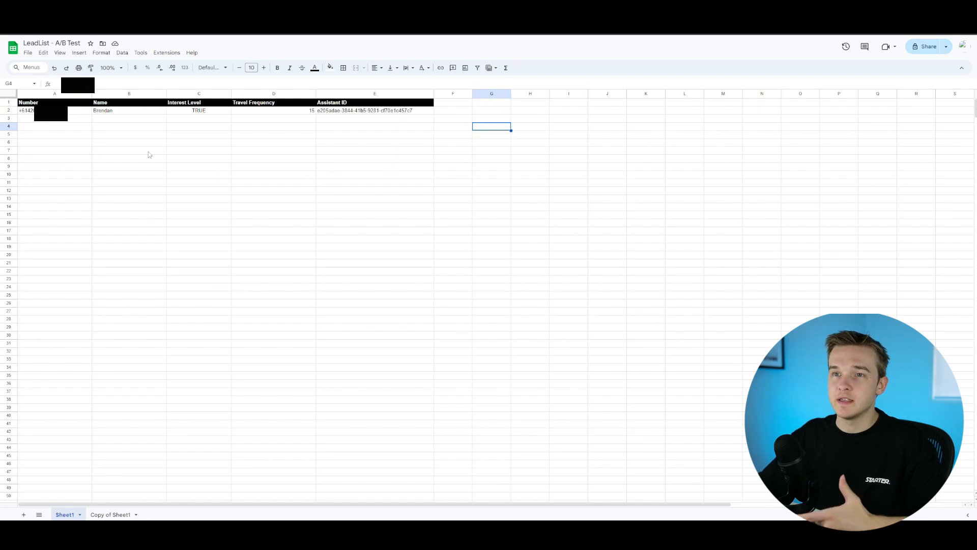
drag(26, 110, 76, 151)
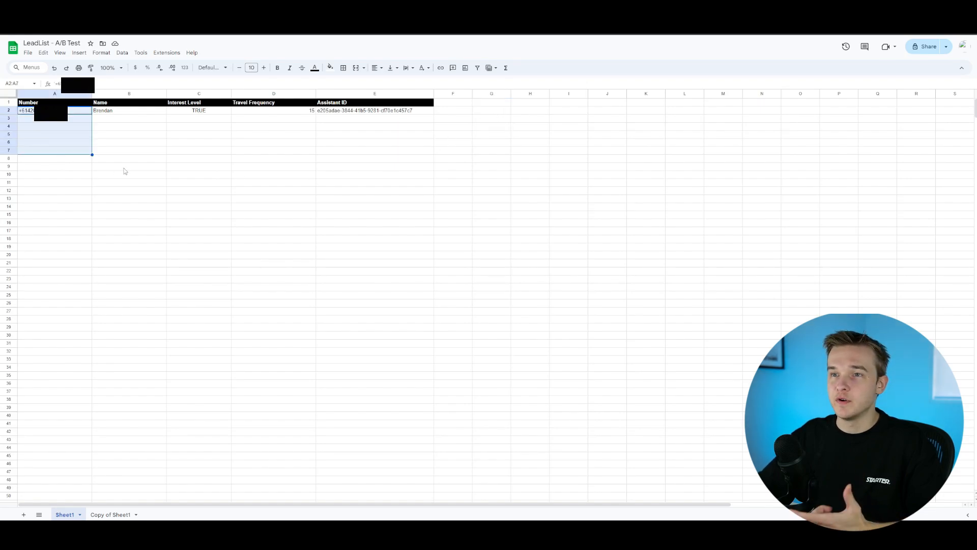
drag(115, 104, 153, 134)
drag(198, 105, 199, 139)
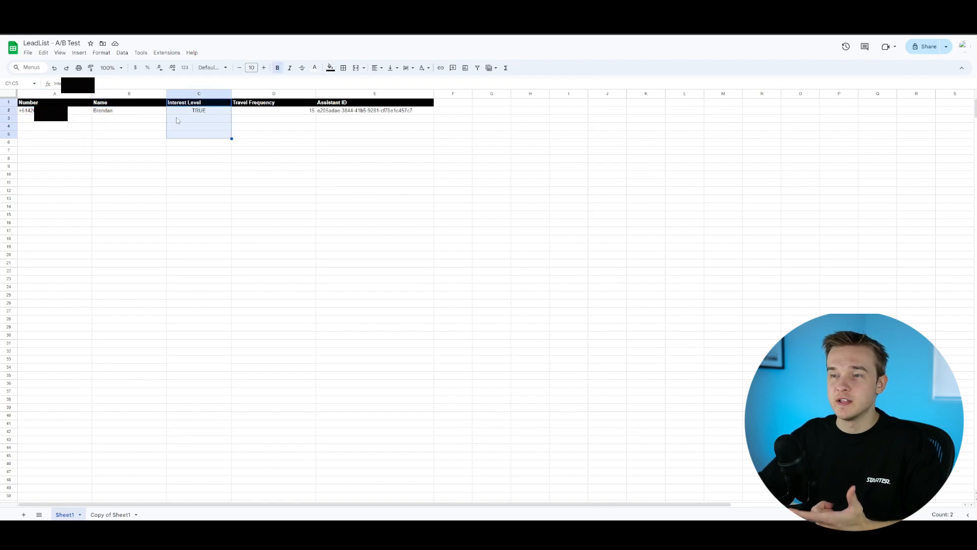
drag(257, 105, 264, 133)
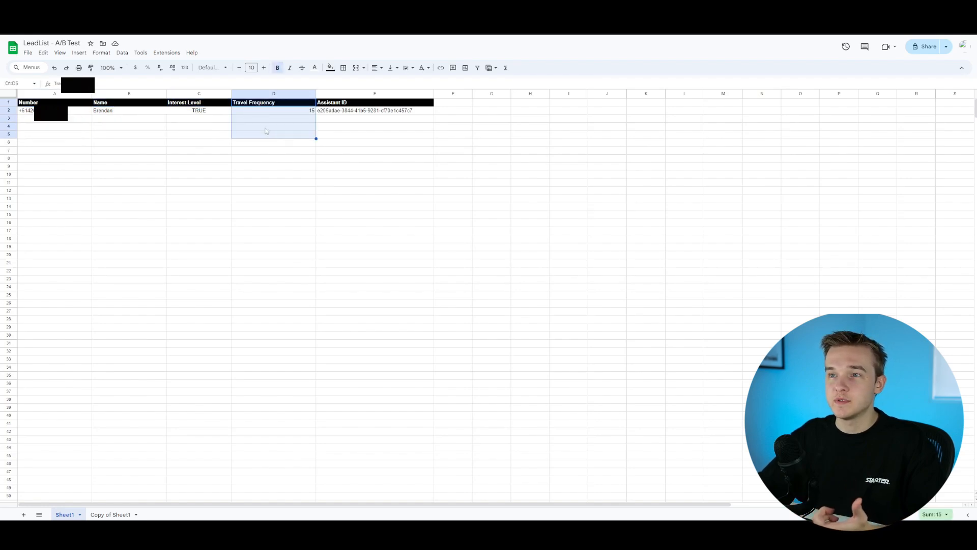
drag(341, 105, 349, 145)
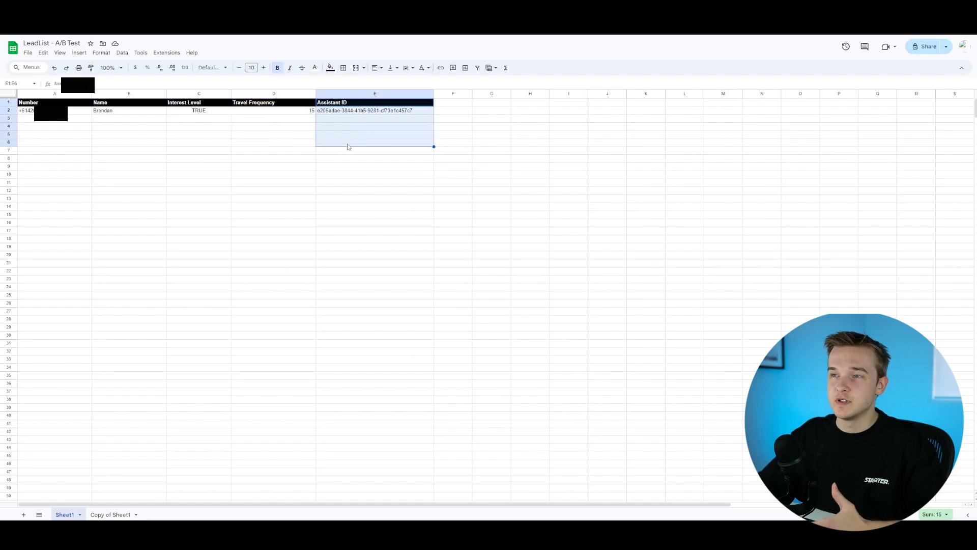
click(340, 113)
key(Right)
key(Right)
key(Right)
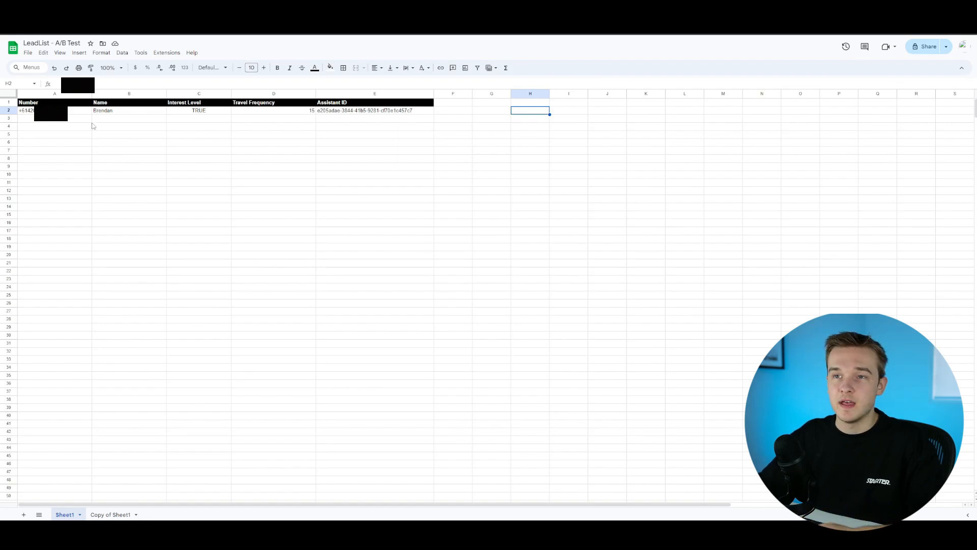
Examine the rows below the Number header in the LeadList - A/B Test spreadsheet.
drag(75, 113, 110, 232)
scroll(112, 225, down, 5)
scroll(109, 227, up, 10)
click(109, 192)
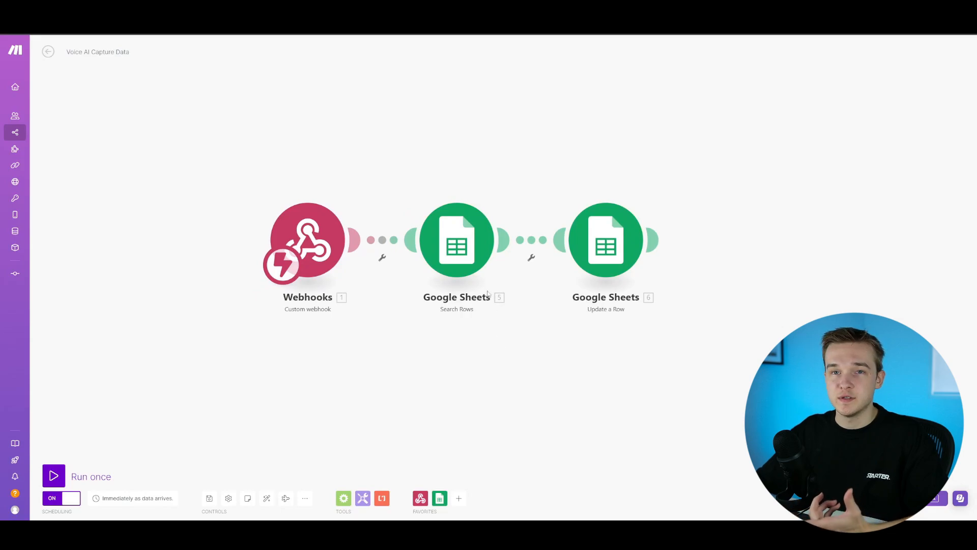
Switch to the Voice AI Capture Data scenario in Make and browse the list of apps available to add.
click(468, 240)
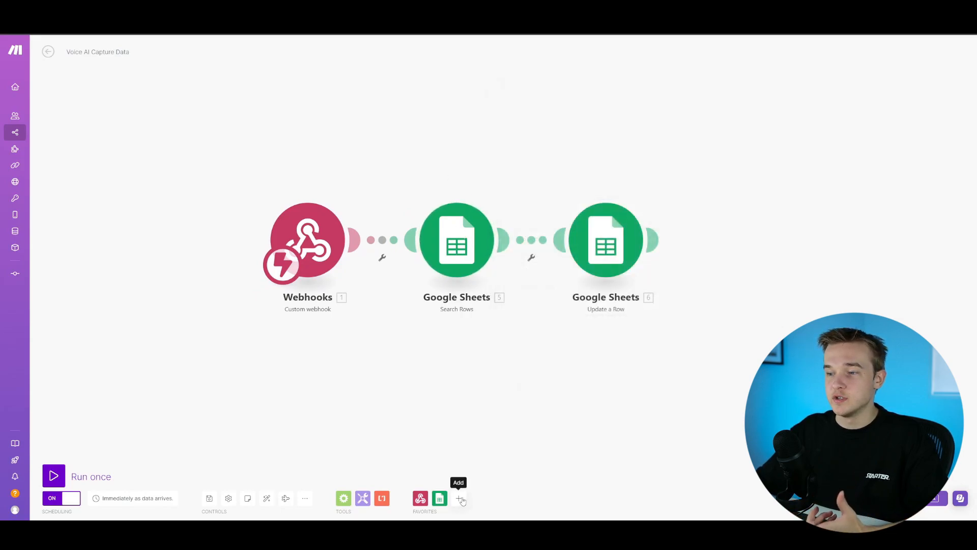
click(459, 498)
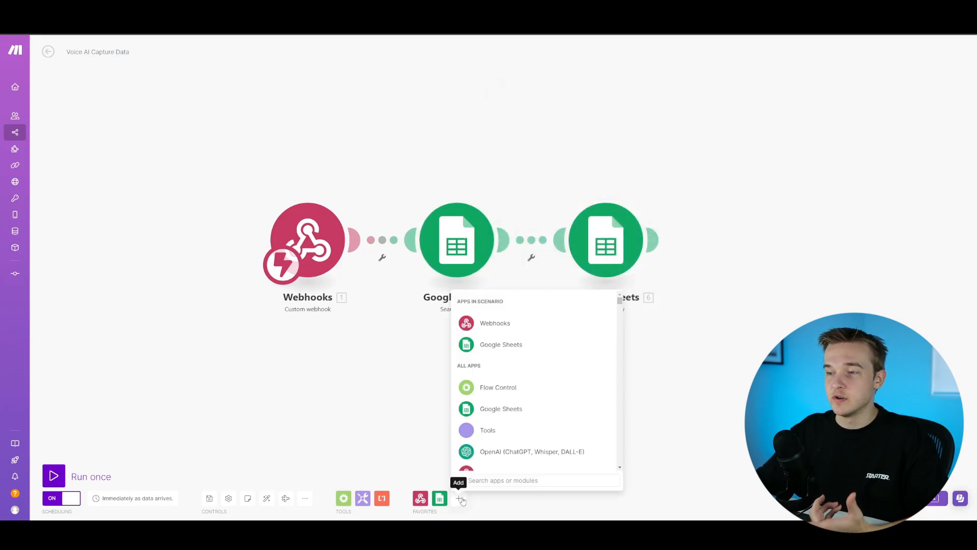
scroll(560, 356, down, 5)
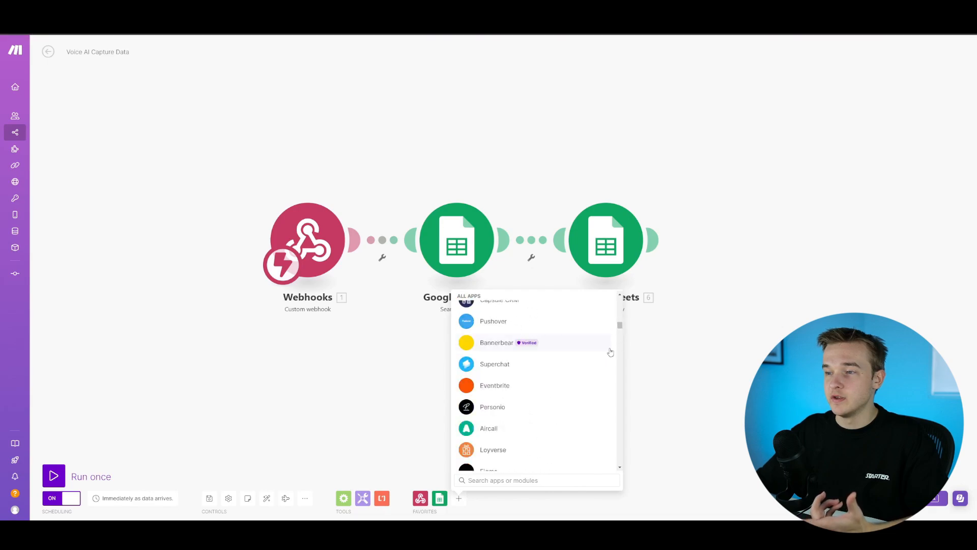
click(377, 361)
Review the Search Rows module's filter matching Number (A) to the caller's number, and compare it with the spreadsheet's Number column.
click(473, 242)
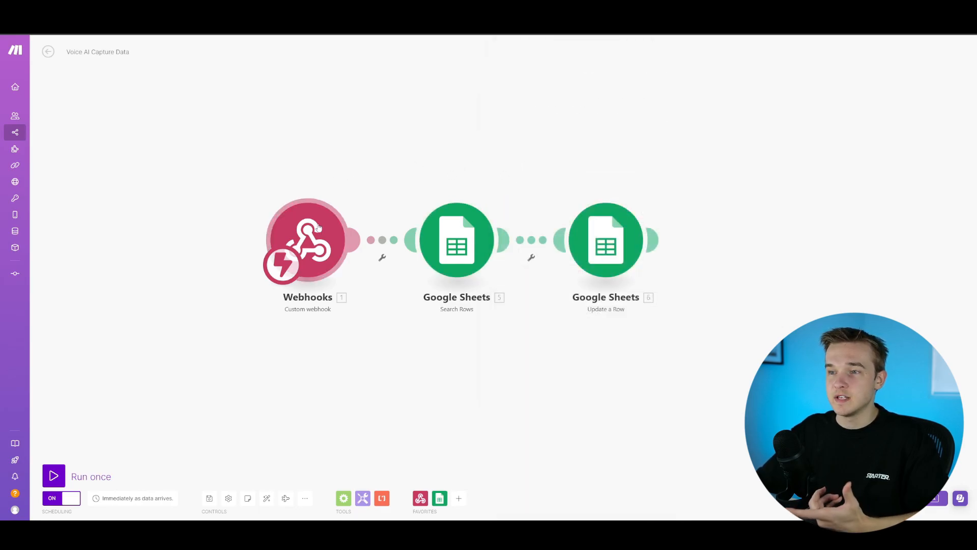
click(444, 219)
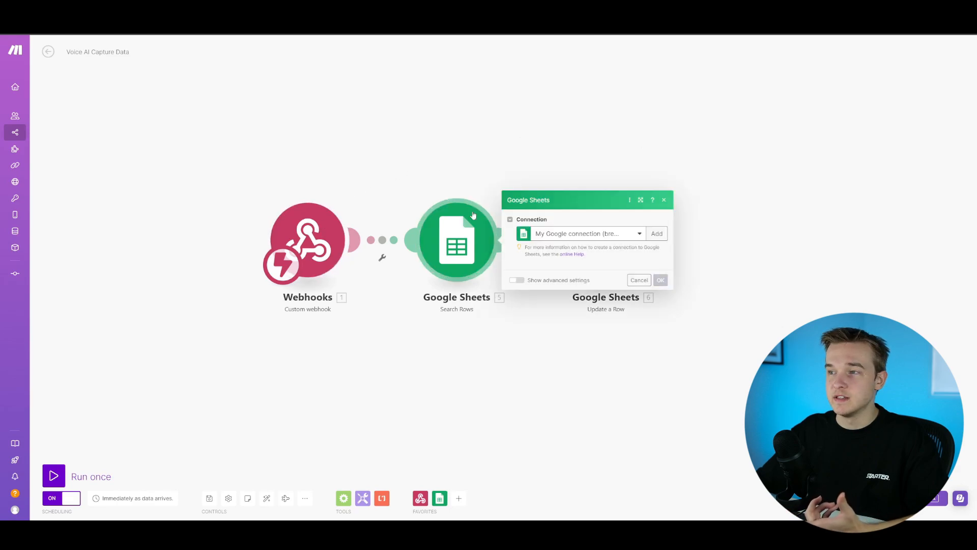
click(411, 166)
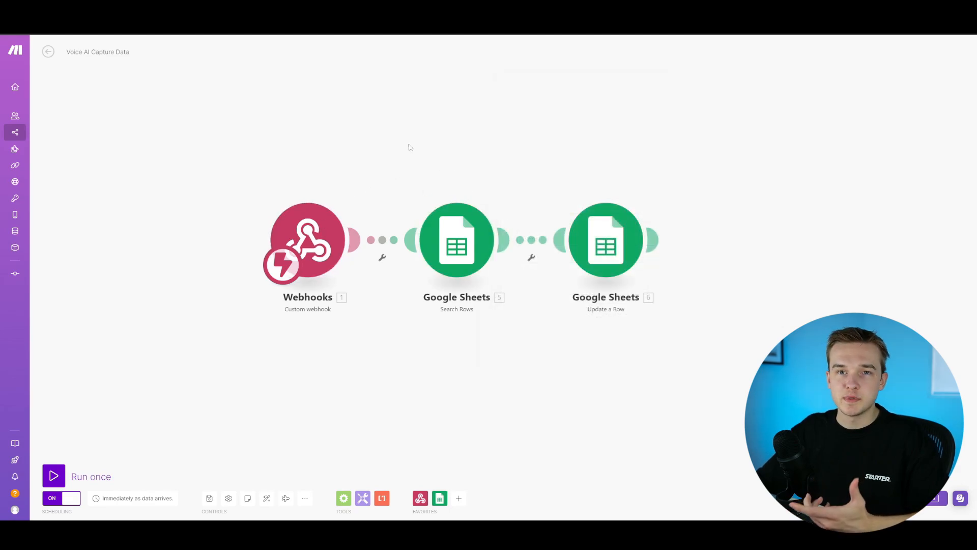
click(462, 232)
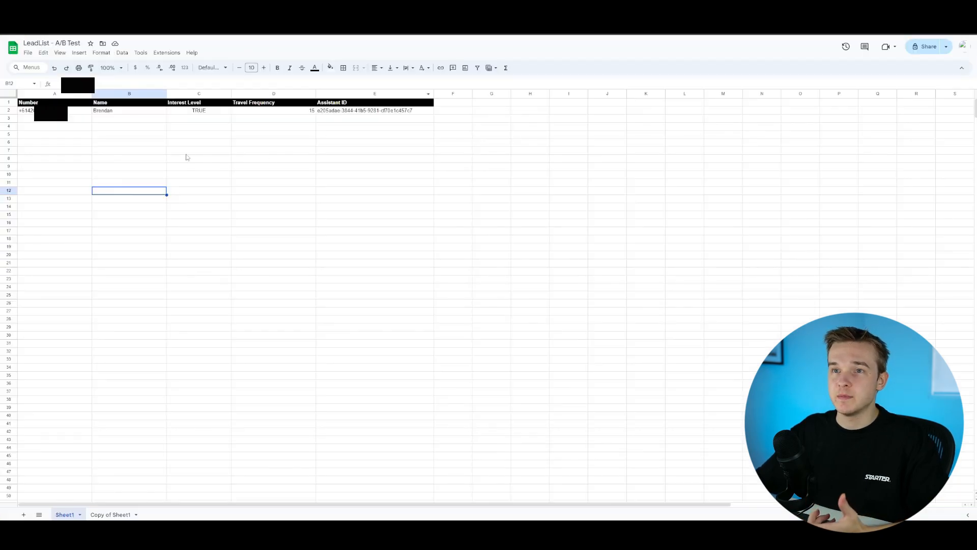
drag(51, 109, 51, 201)
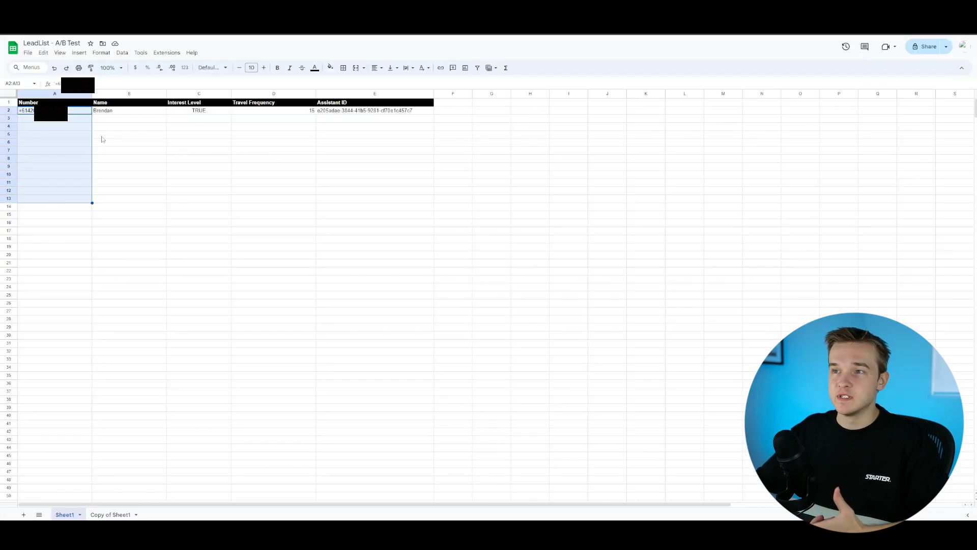
click(370, 136)
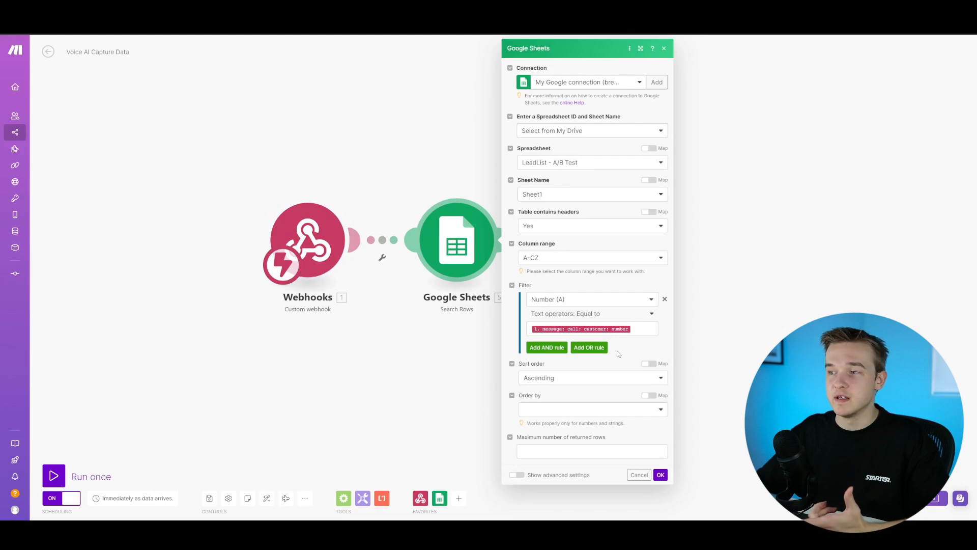
click(661, 475)
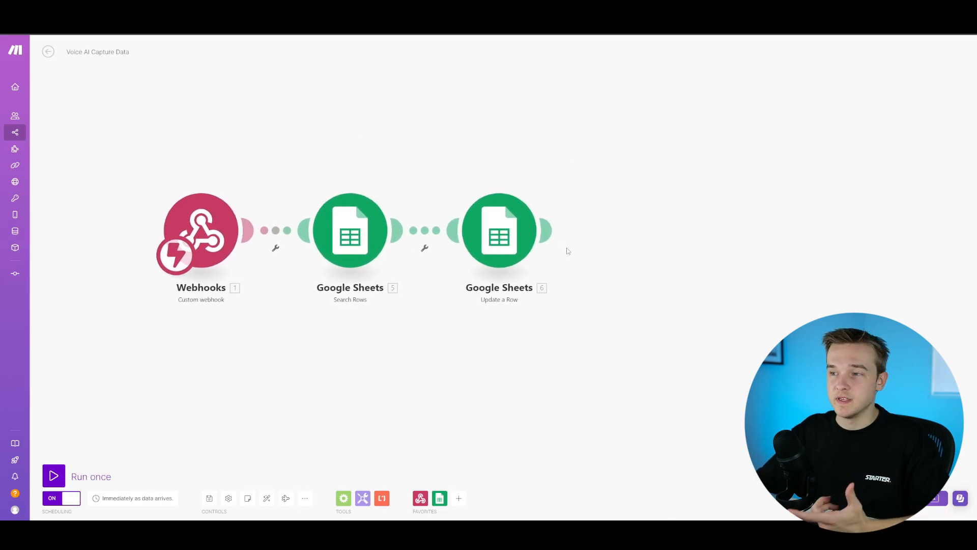
Compare the Update a Row module's Interest Level and Travel Frequency mappings with the Yes/No and PerYear properties of Vapi's custom functions.
click(530, 237)
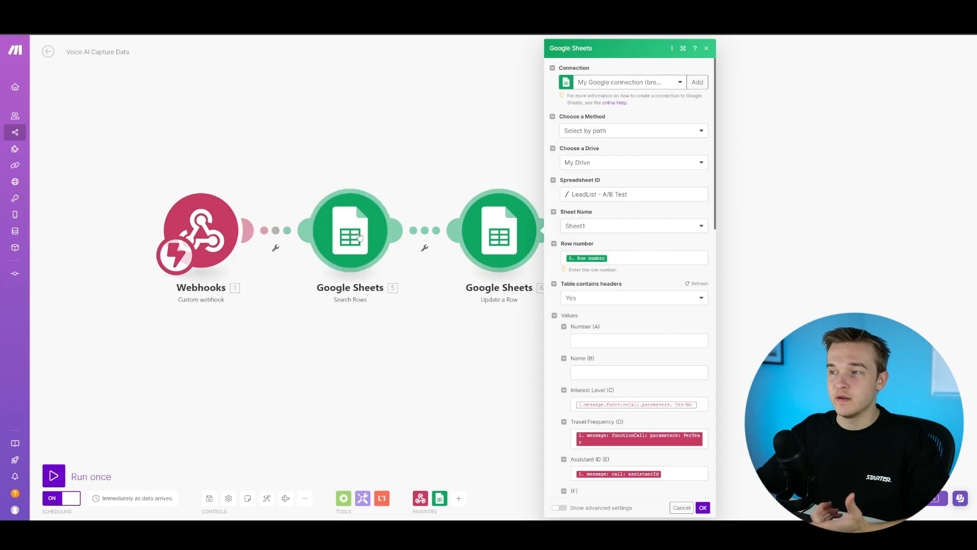
scroll(639, 188, down, 3)
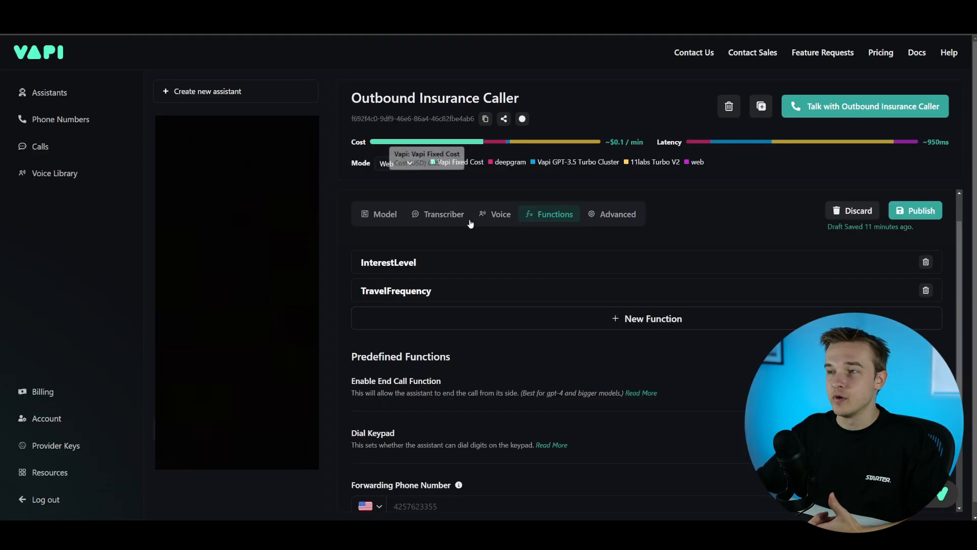
click(442, 263)
scroll(458, 306, down, 1)
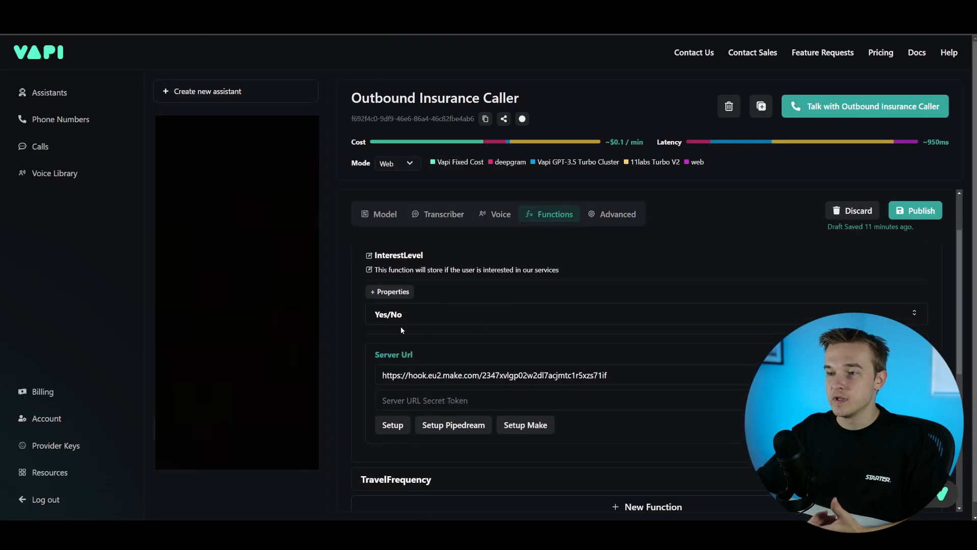
click(406, 317)
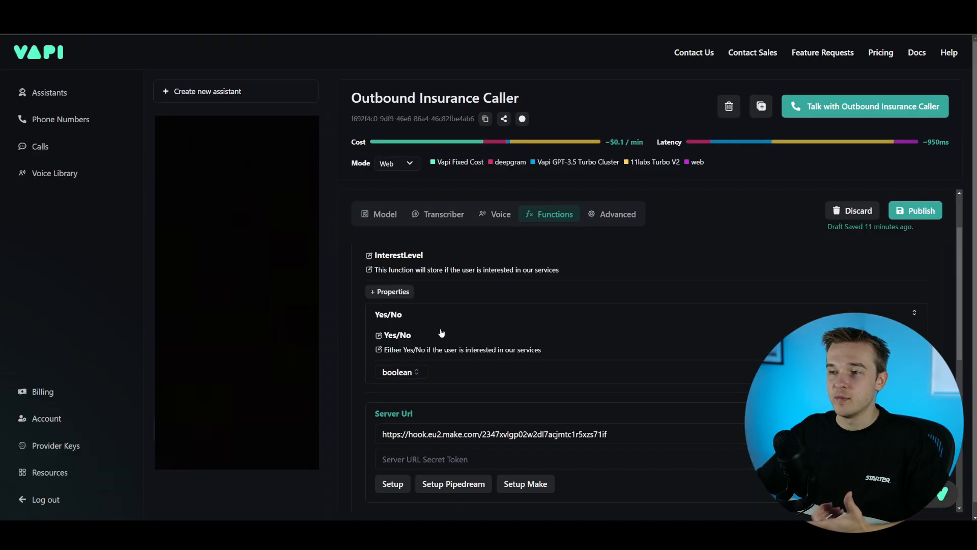
click(446, 316)
scroll(443, 331, down, 3)
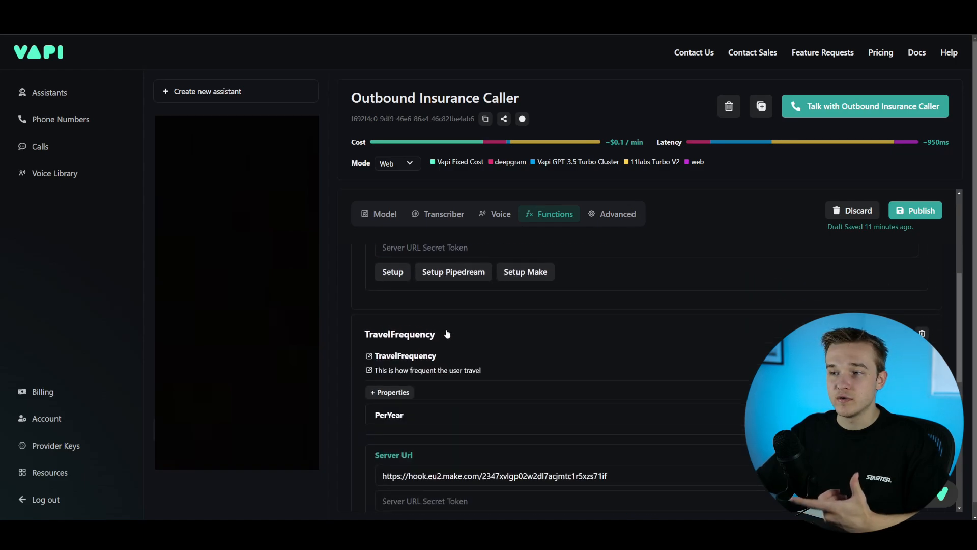
click(441, 420)
scroll(407, 382, down, 2)
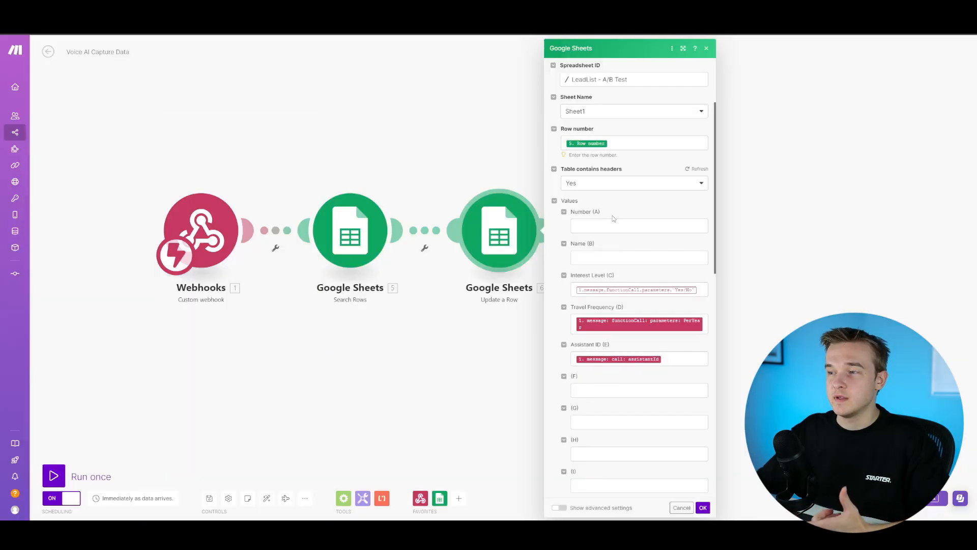
scroll(642, 264, down, 1)
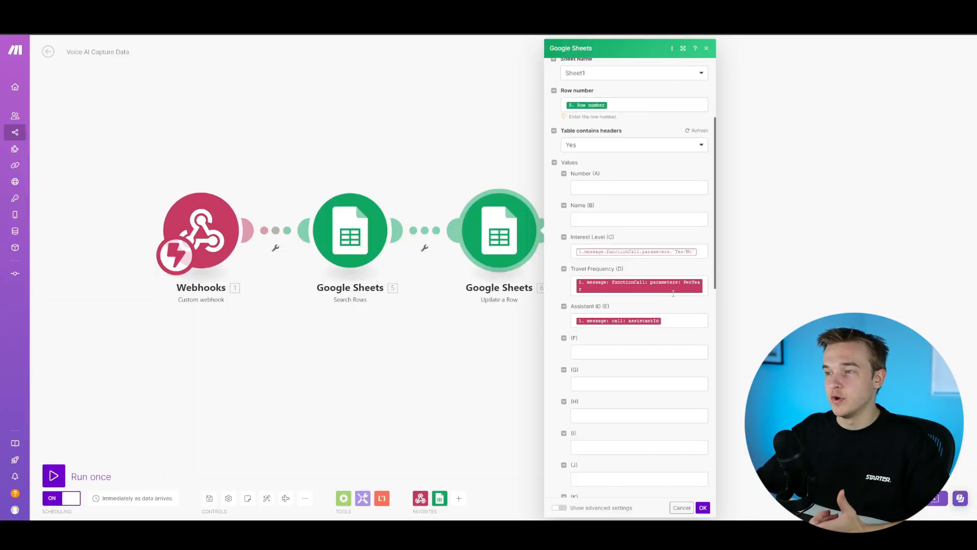
Close the Update a Row settings, switch to the lead list and examine the first lead's captured data and the Number column.
click(323, 157)
drag(325, 131, 407, 145)
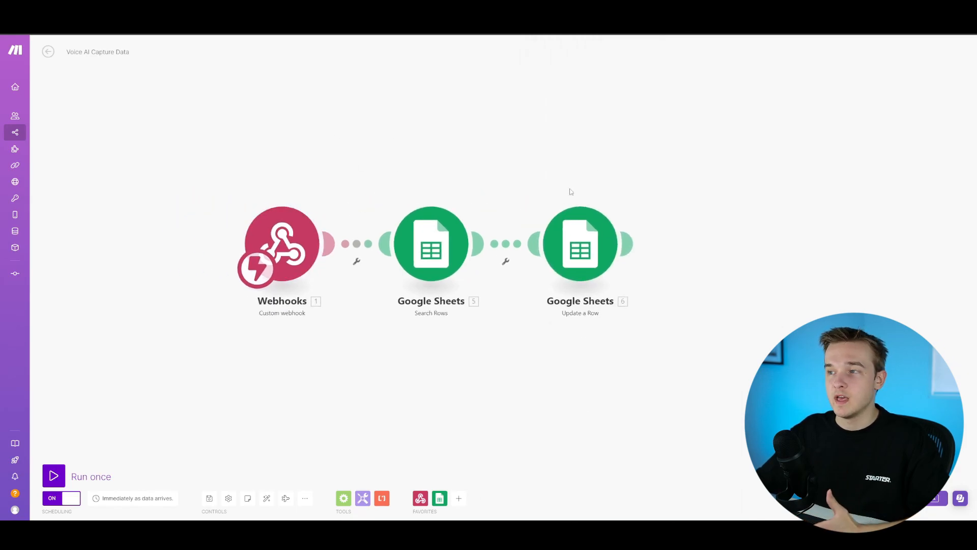
click(595, 239)
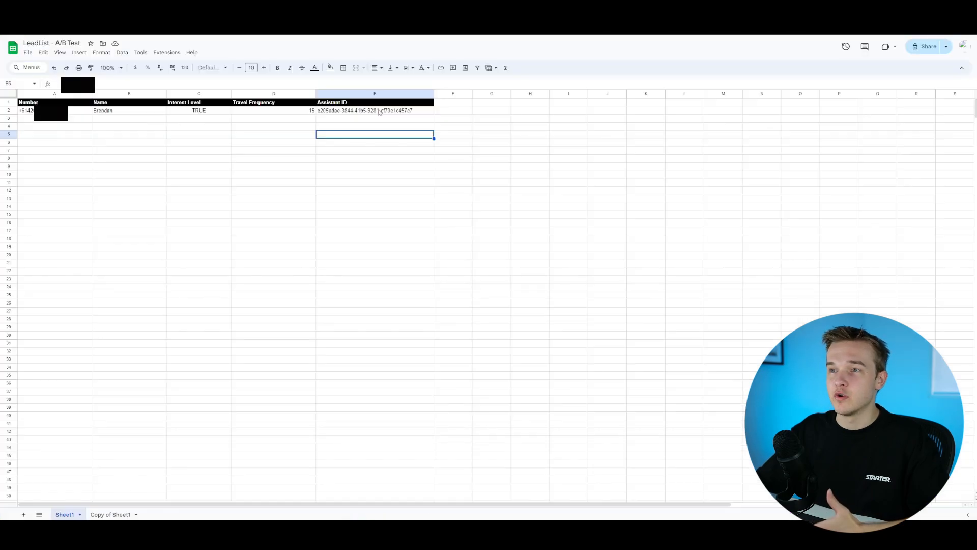
drag(110, 112, 327, 113)
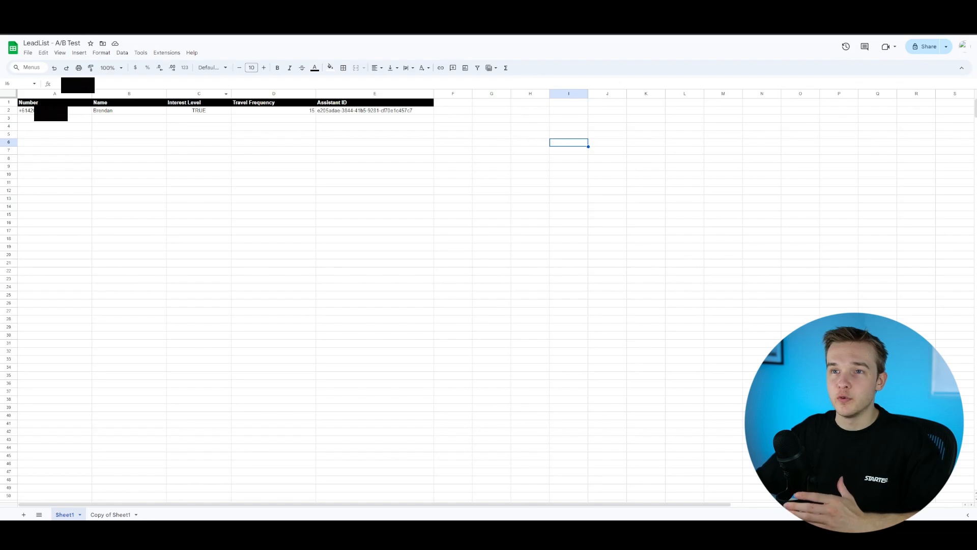
drag(55, 111, 79, 312)
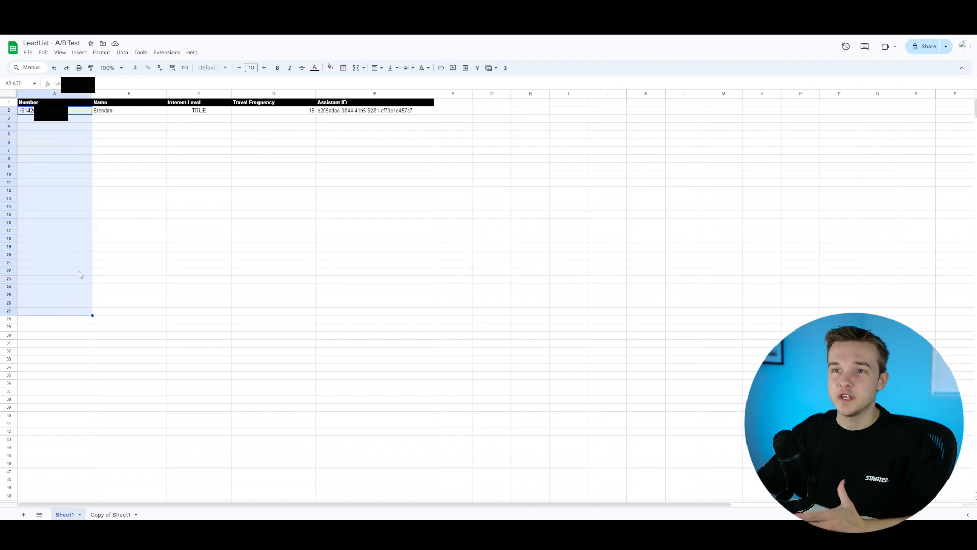
click(77, 215)
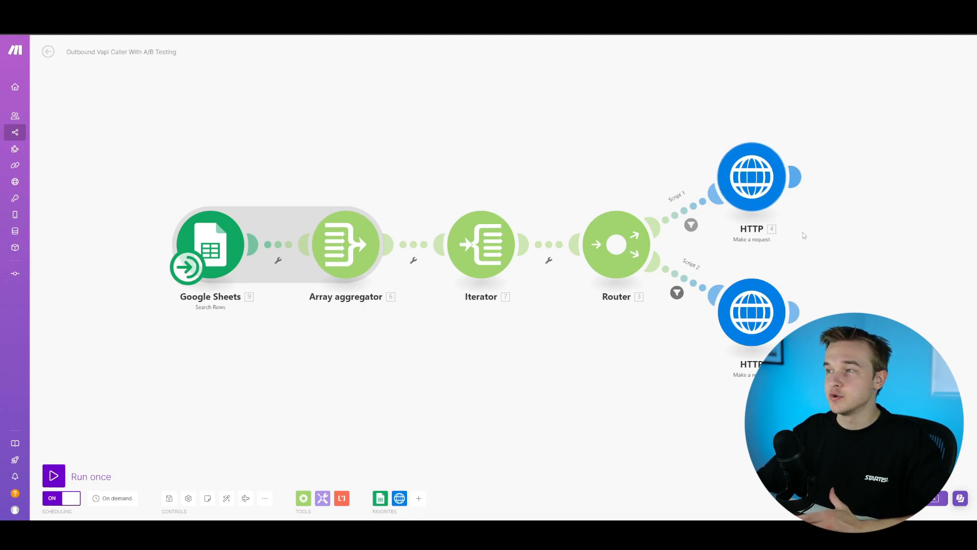
Compare the Script 1 and Script 2 routes in Make's Outbound Vapi Caller With A/B Testing scenario with the spreadsheet's Assistant ID column.
drag(839, 148, 778, 149)
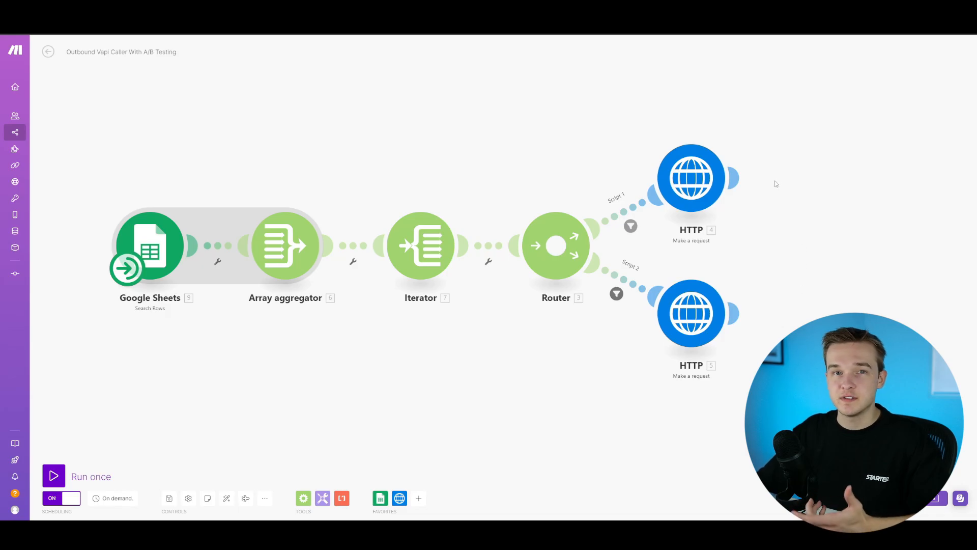
drag(462, 165, 513, 166)
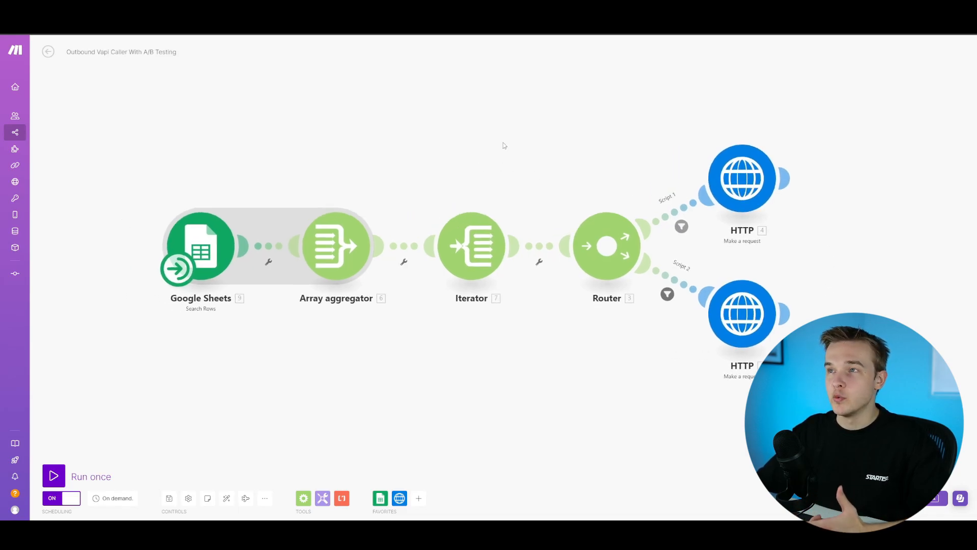
click(374, 25)
drag(348, 111, 359, 192)
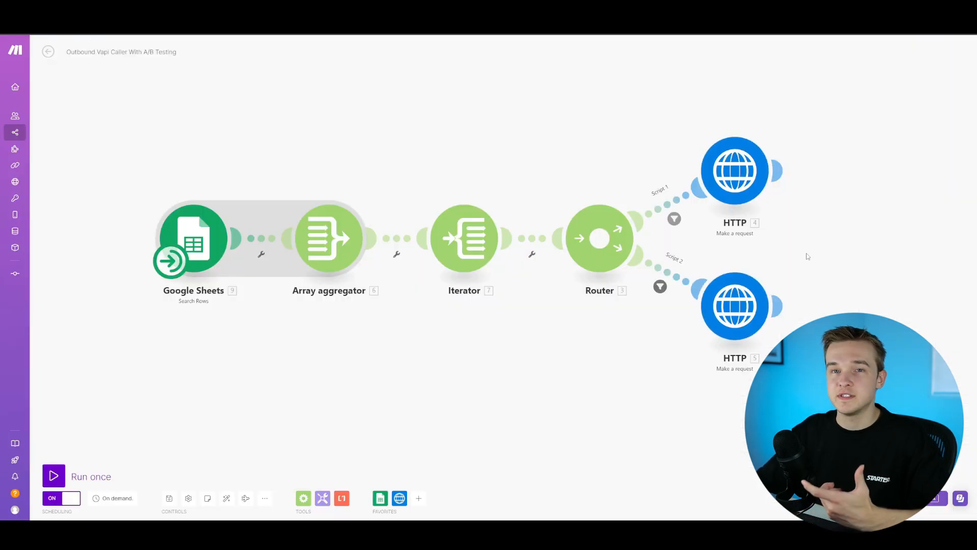
drag(798, 268, 523, 244)
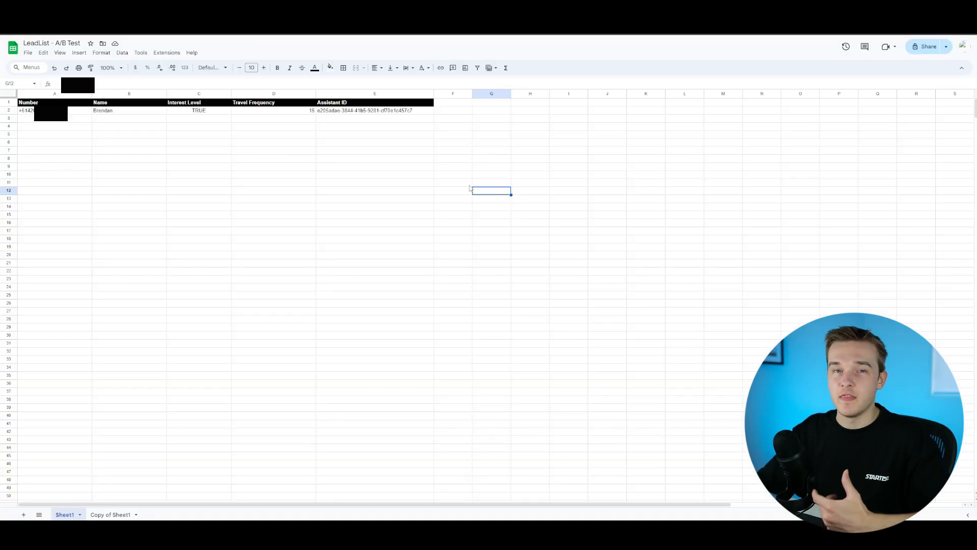
drag(350, 111, 359, 252)
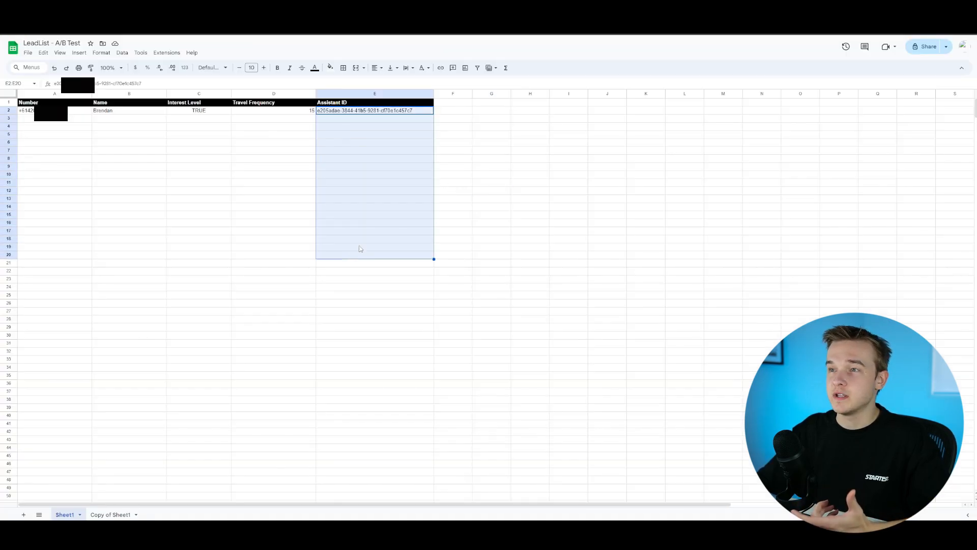
click(492, 151)
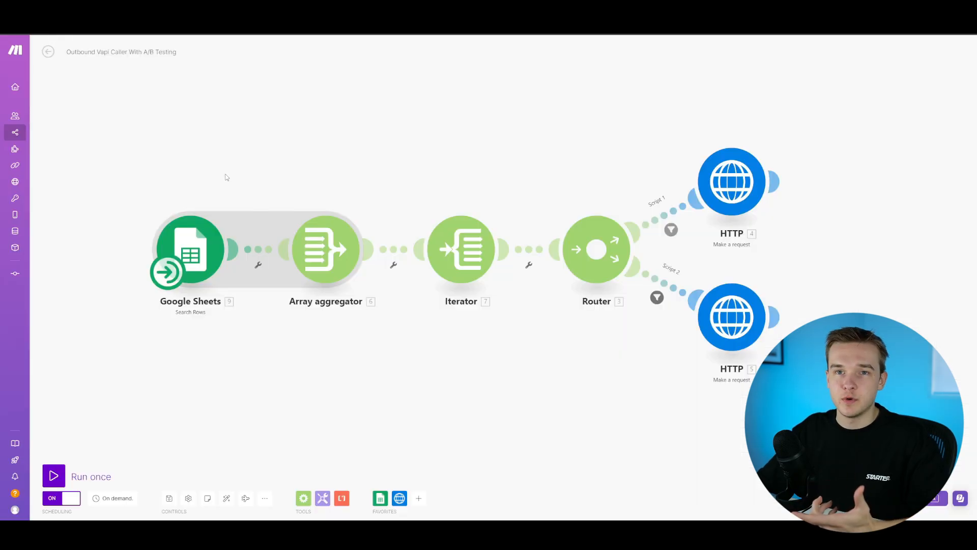
Review the Search Rows module of the outbound caller scenario, including its source sheet, filter and maximum number of returned rows.
click(204, 240)
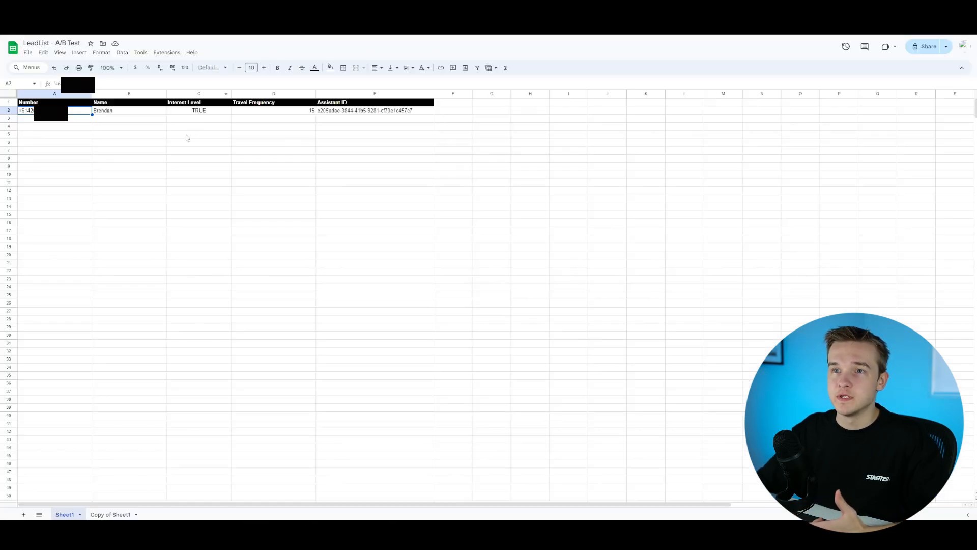
click(164, 152)
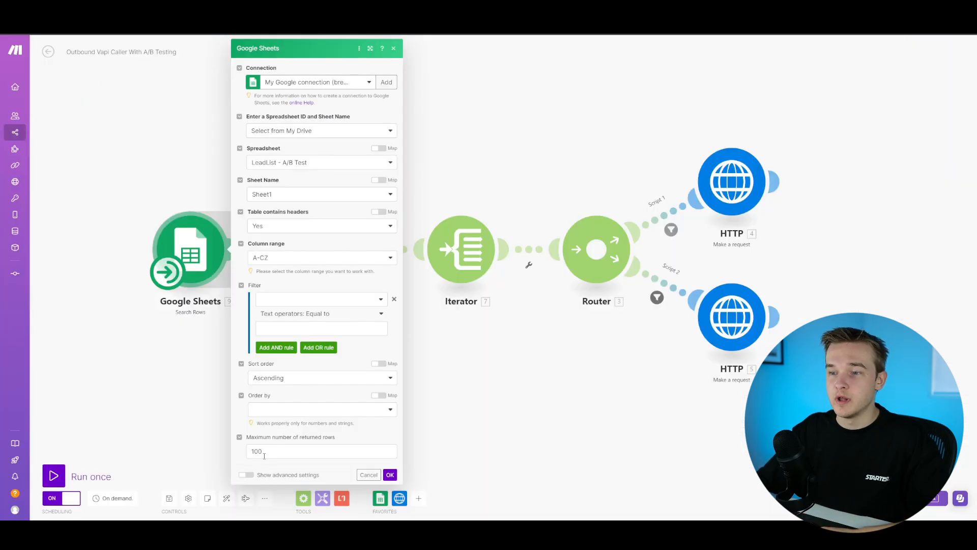
click(281, 454)
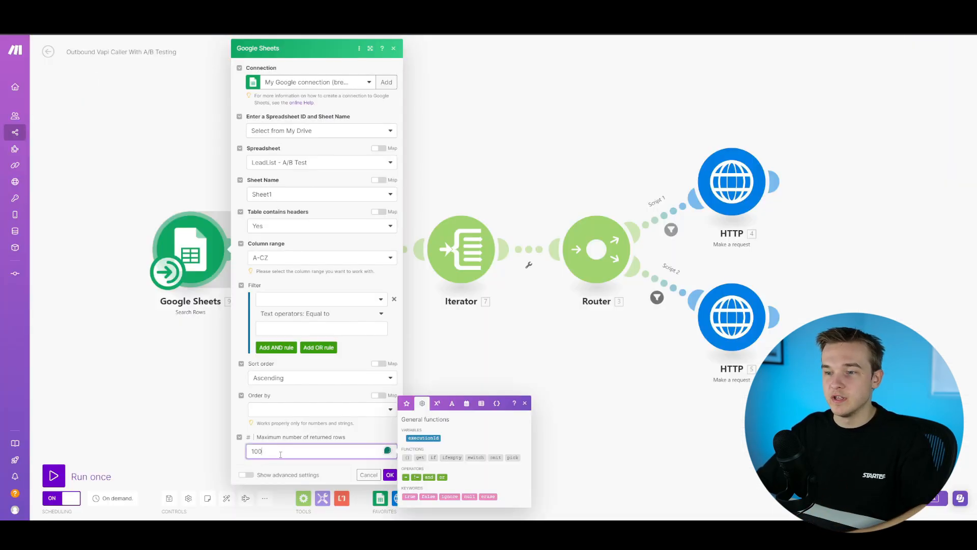
key(BackSpace)
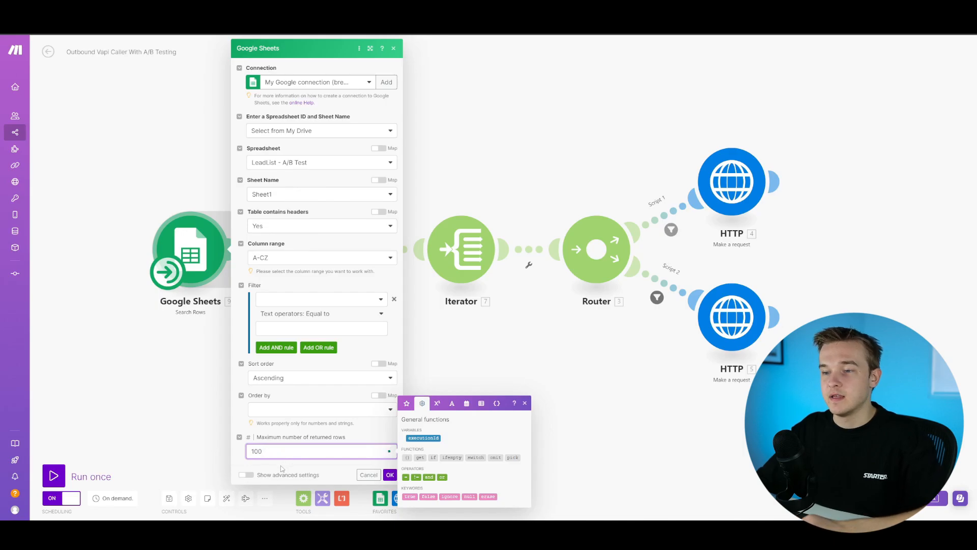
click(293, 431)
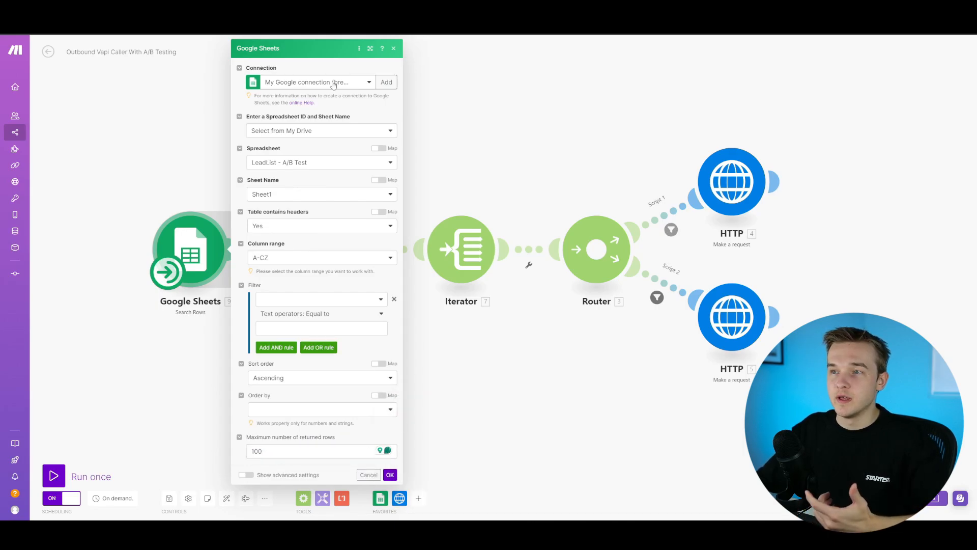
click(394, 50)
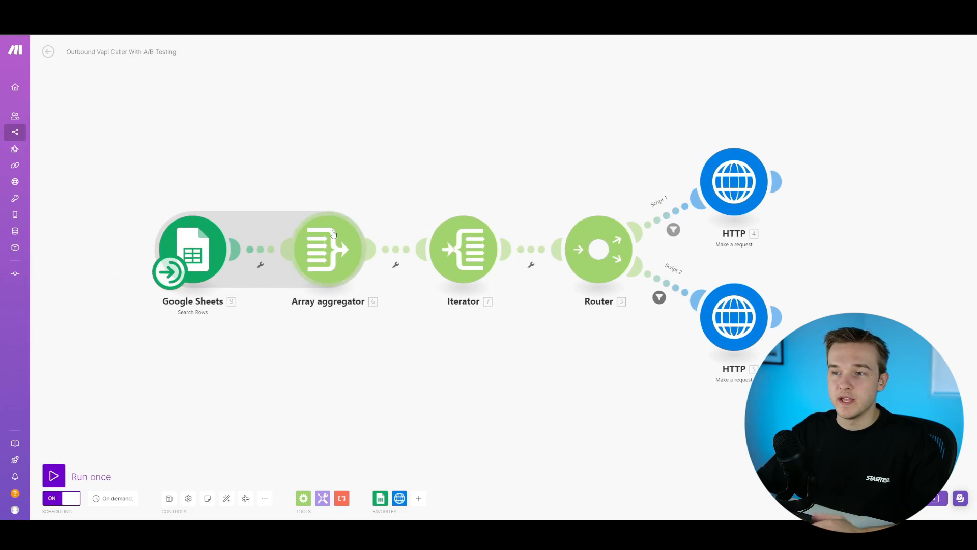
Review the Array aggregator's source module and aggregated fields together with the Google Sheets Search Rows module that feeds it.
click(334, 241)
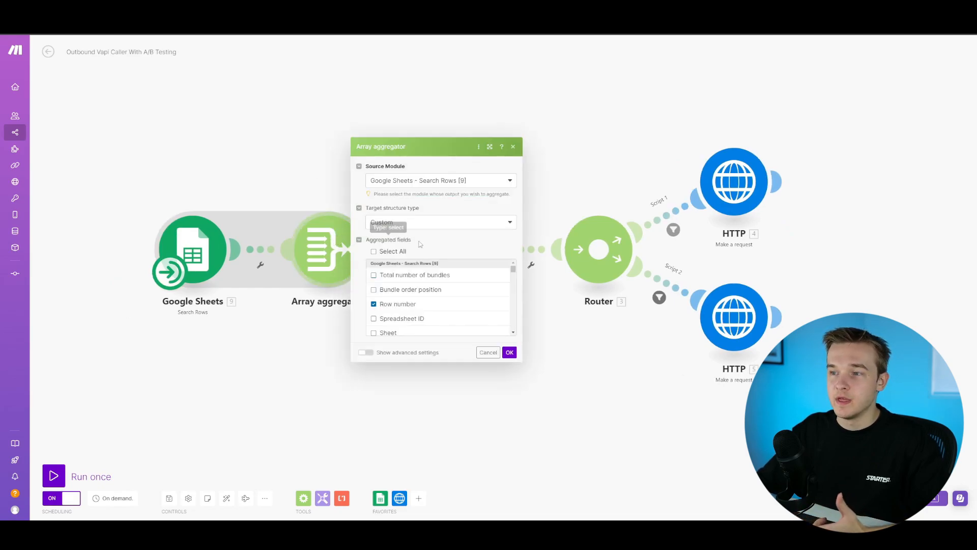
click(304, 178)
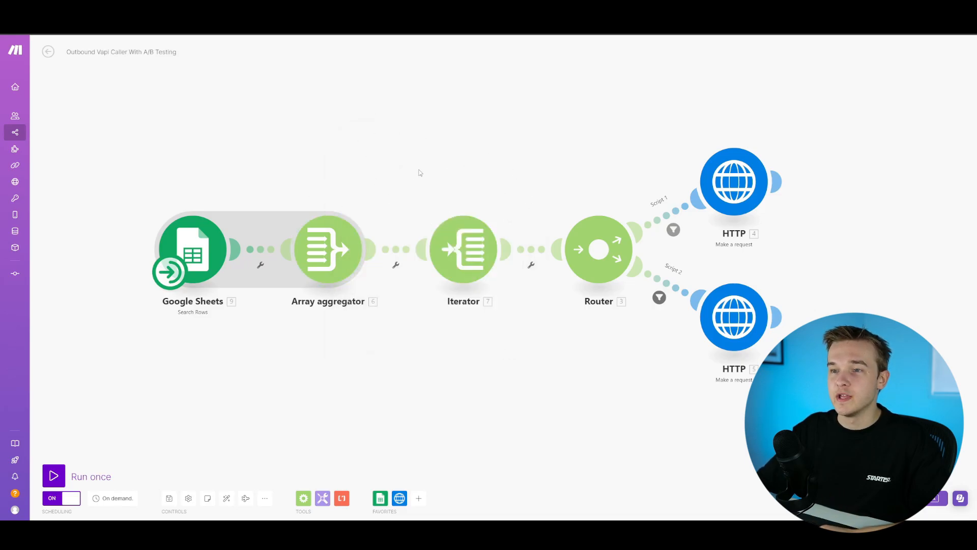
click(216, 247)
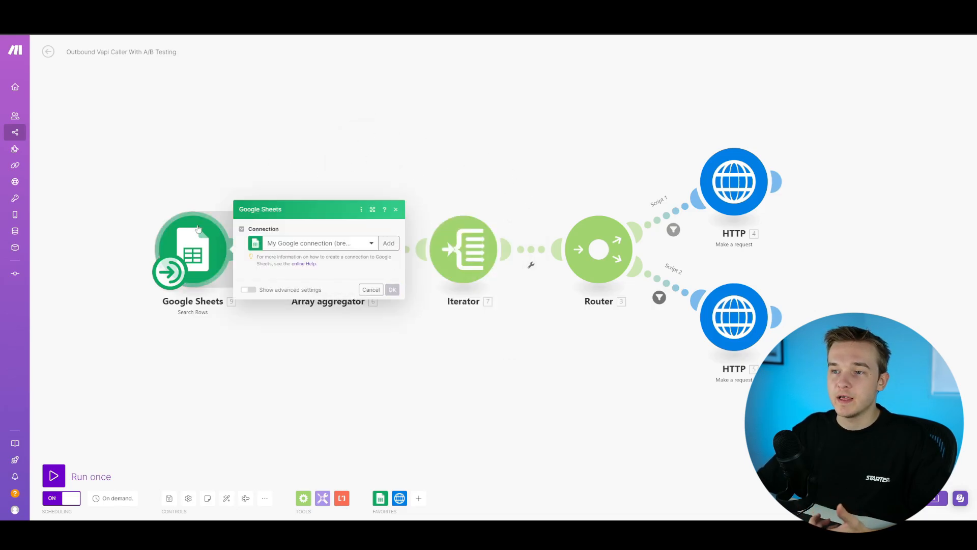
click(180, 162)
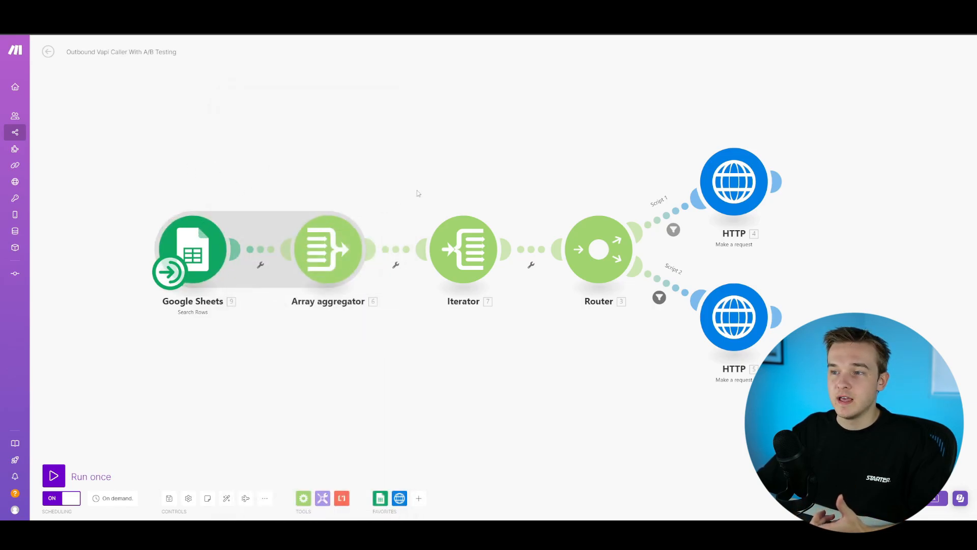
drag(438, 183, 358, 182)
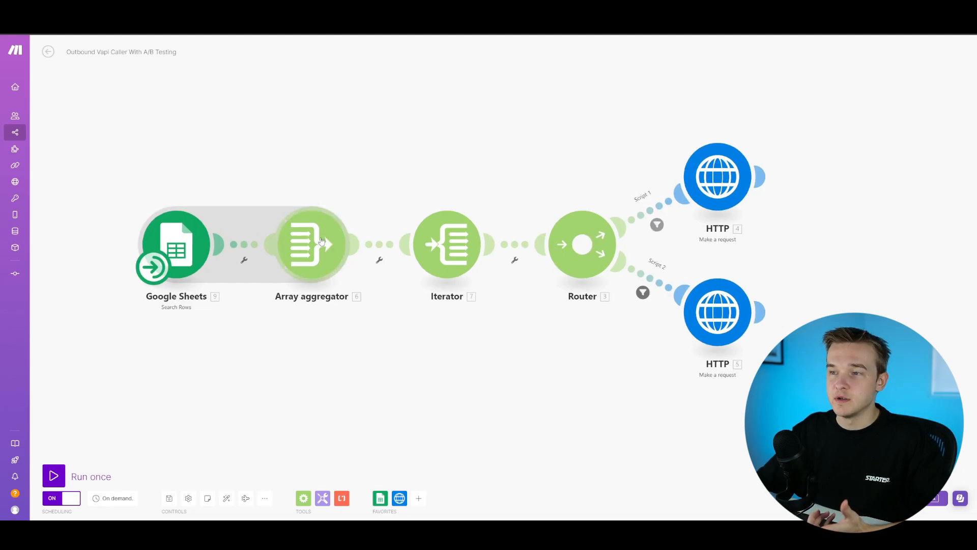
click(322, 241)
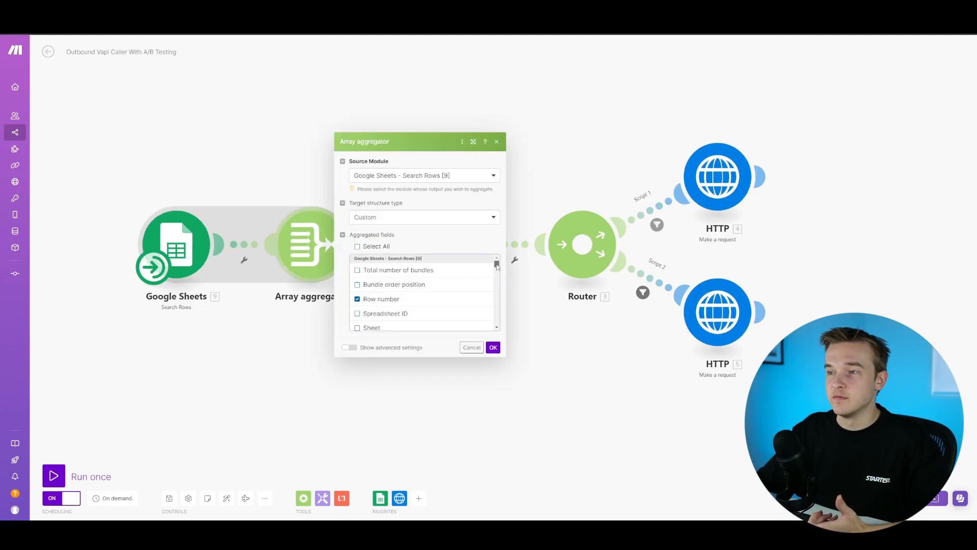
drag(496, 265, 498, 258)
click(493, 347)
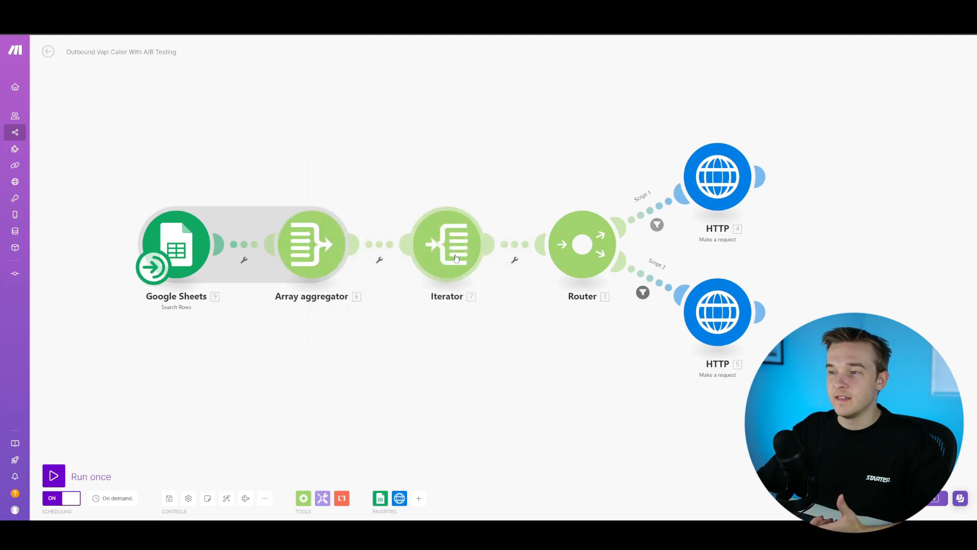
Review the Iterator module's Array mapping and the aggregator items available to it.
drag(468, 157, 417, 147)
click(388, 229)
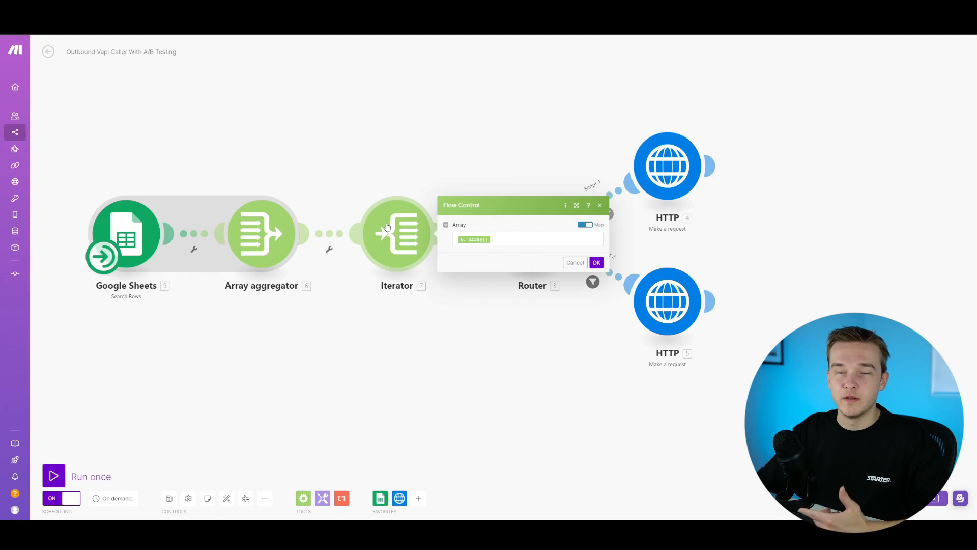
click(413, 161)
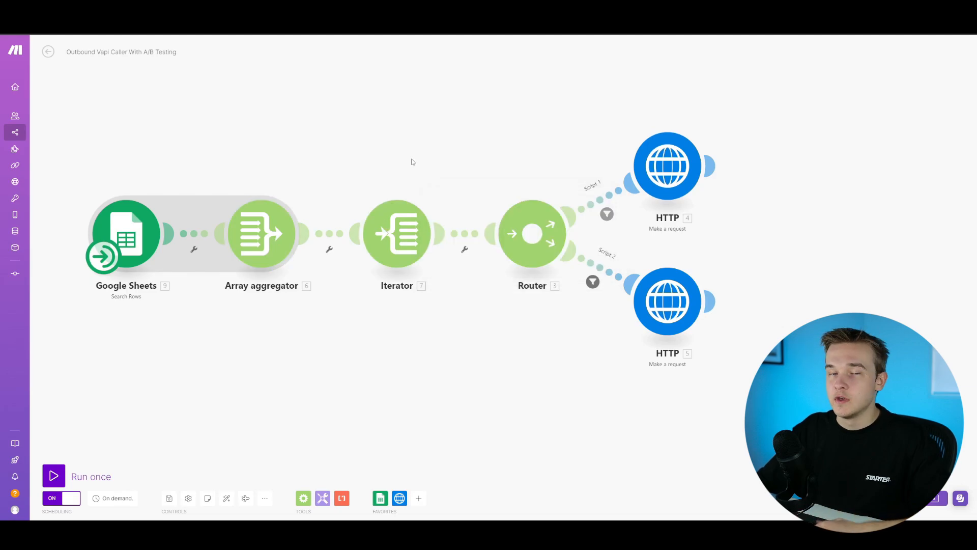
click(392, 224)
click(504, 239)
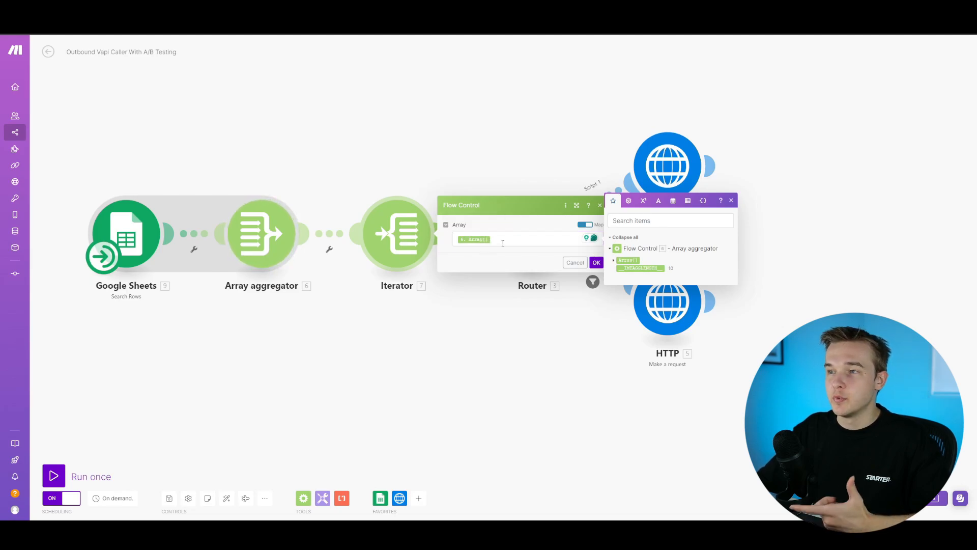
drag(478, 174, 405, 178)
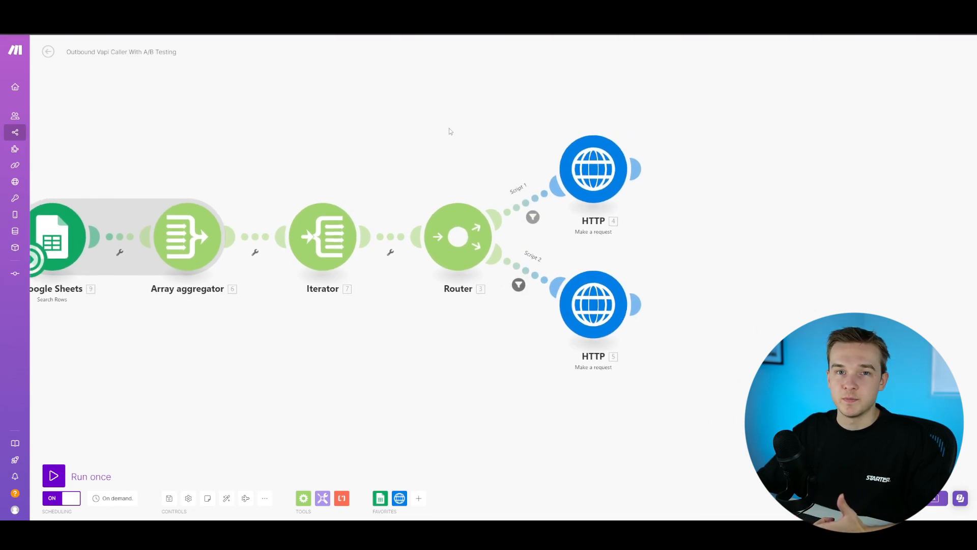
drag(449, 157, 448, 173)
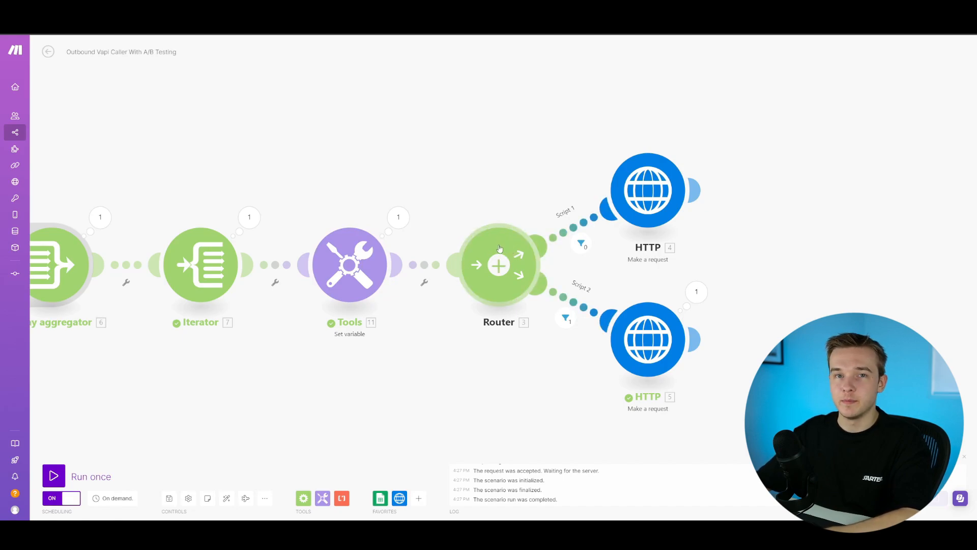
Compare the Random Number conditions in the Router's Script 1 and Script 2 filters.
click(570, 237)
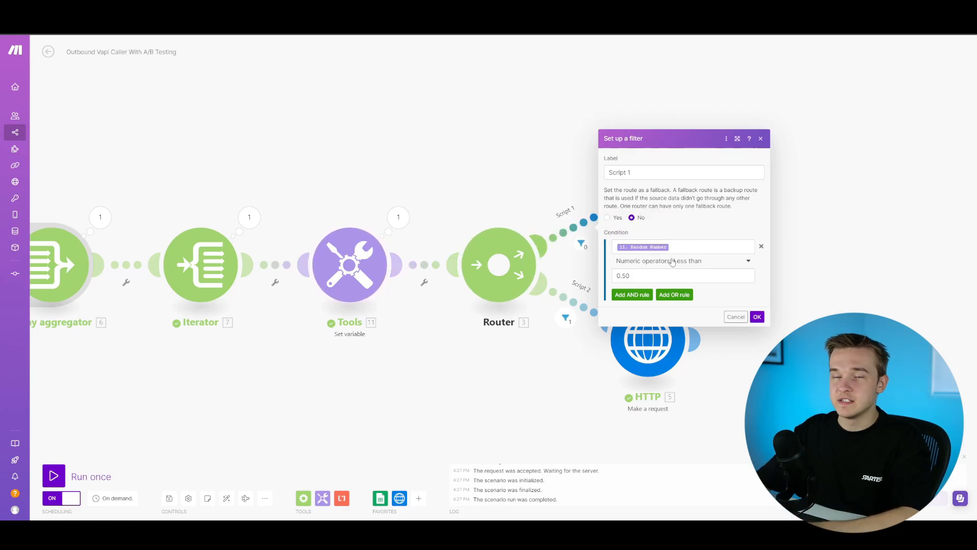
click(761, 139)
click(590, 314)
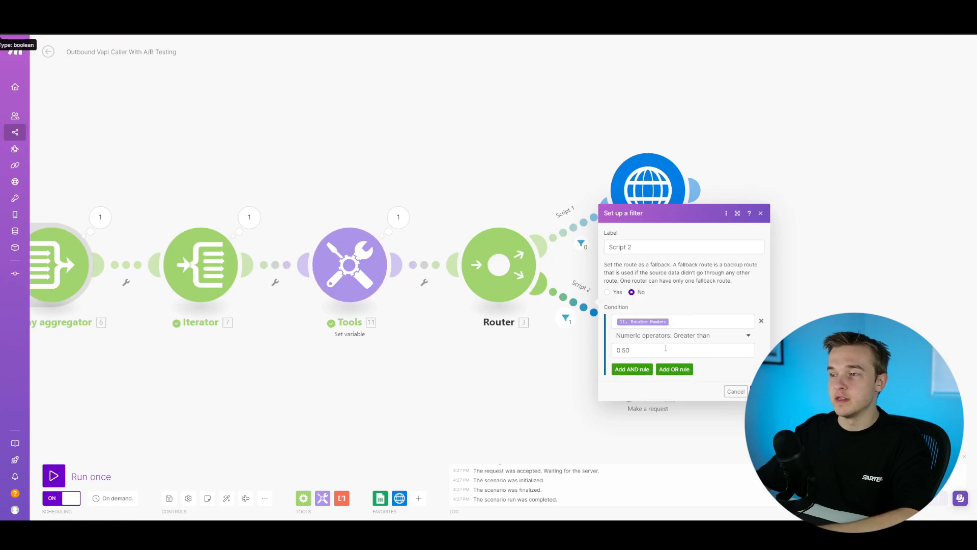
click(764, 216)
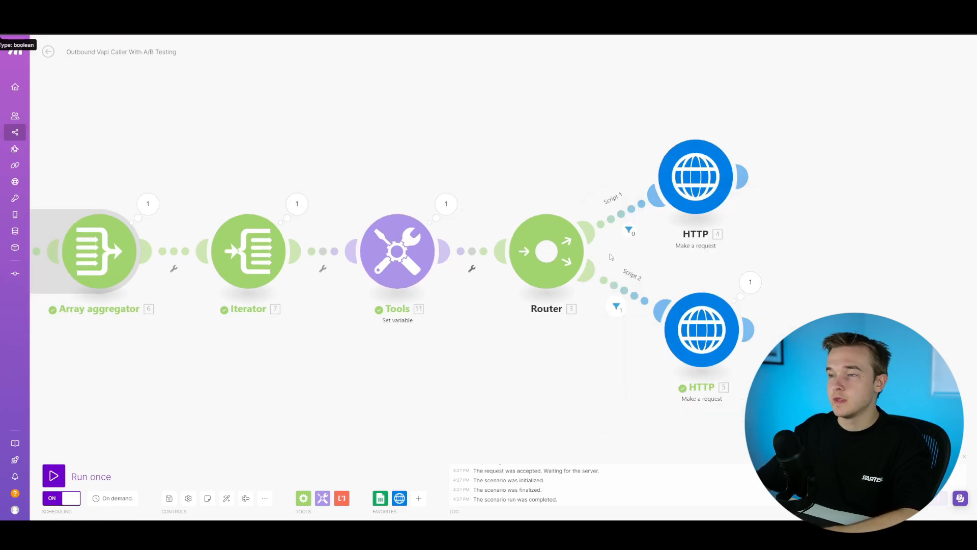
Review the Set variable module's Random Number settings and search the mapping items for "random" as the variable value's source.
click(400, 255)
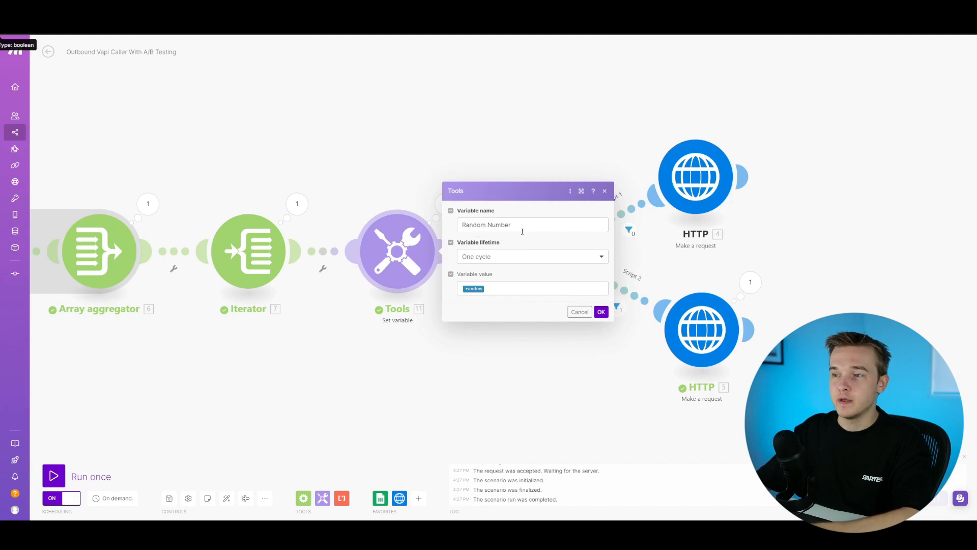
click(476, 289)
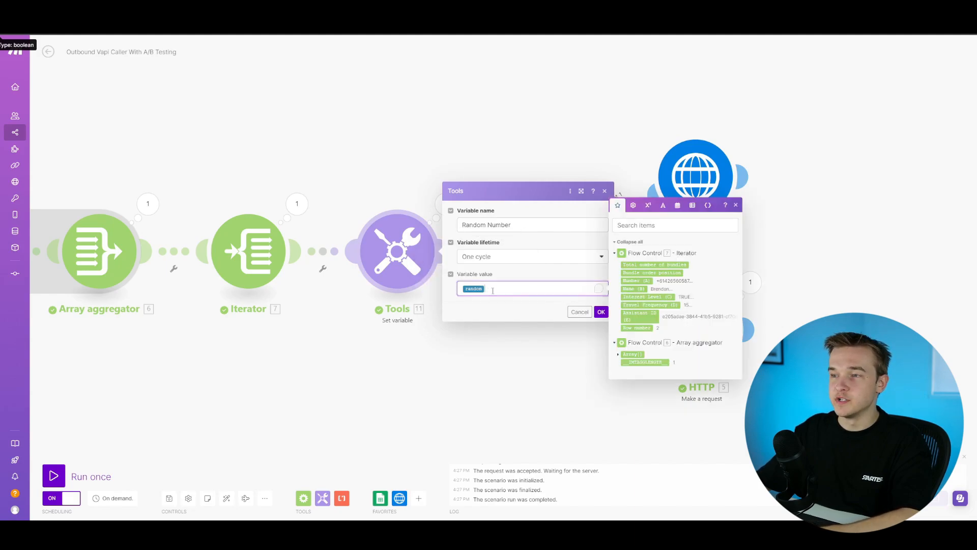
click(639, 225)
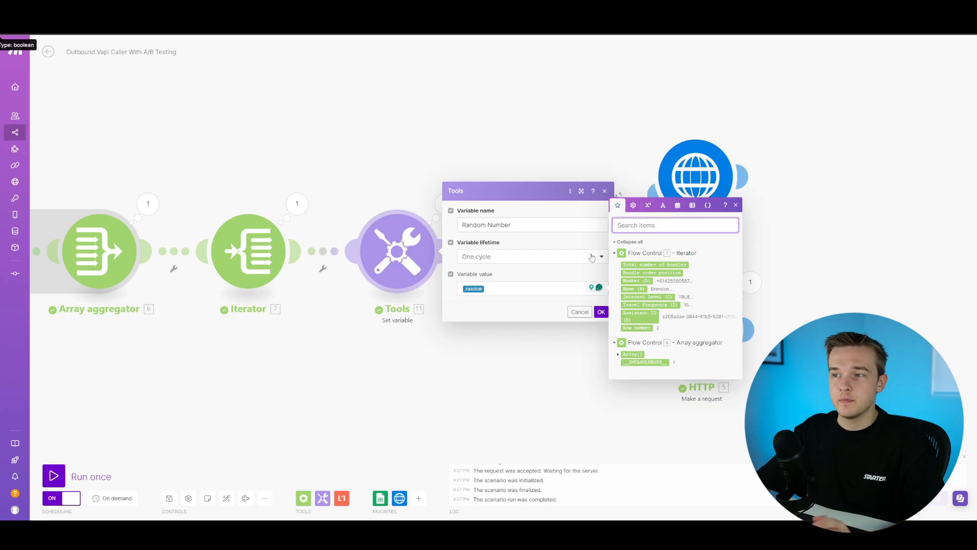
click(519, 289)
click(642, 226)
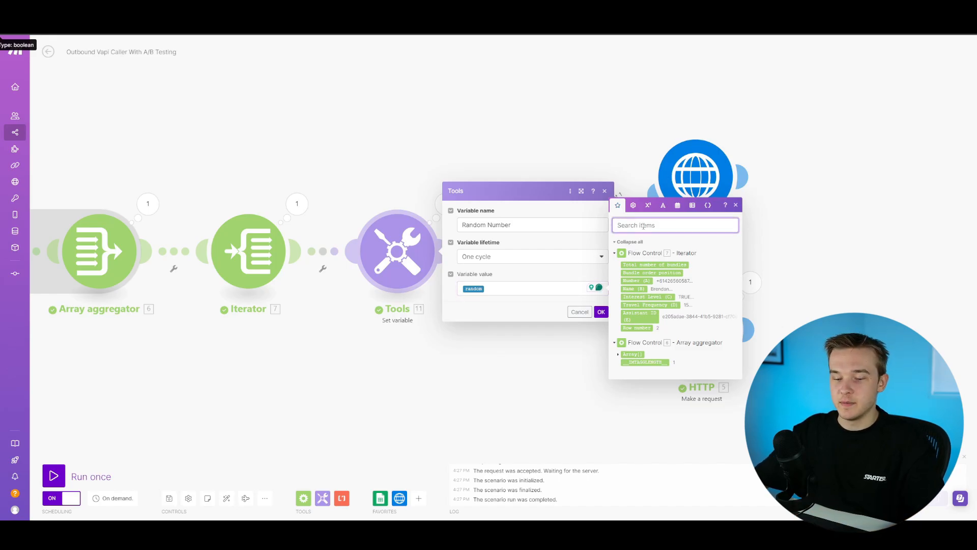
text(random)
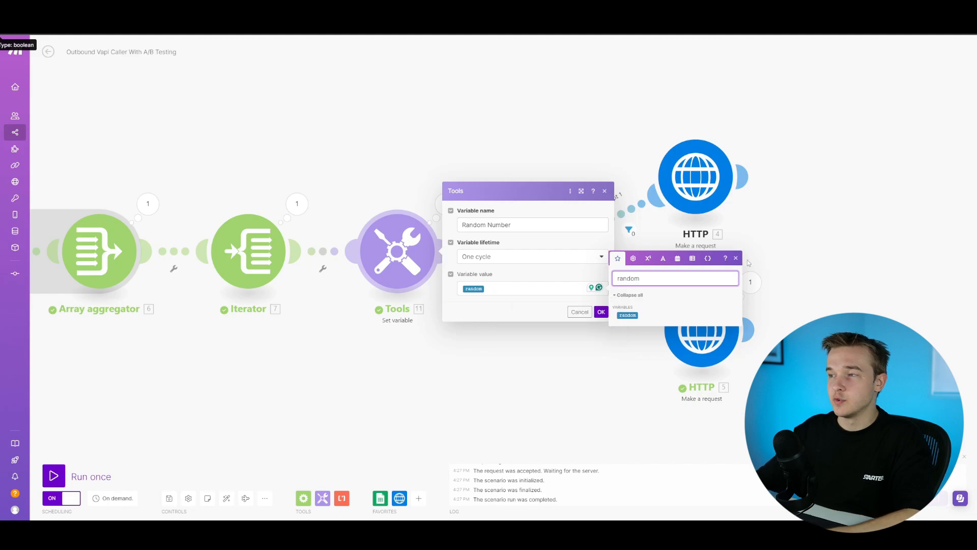
click(536, 316)
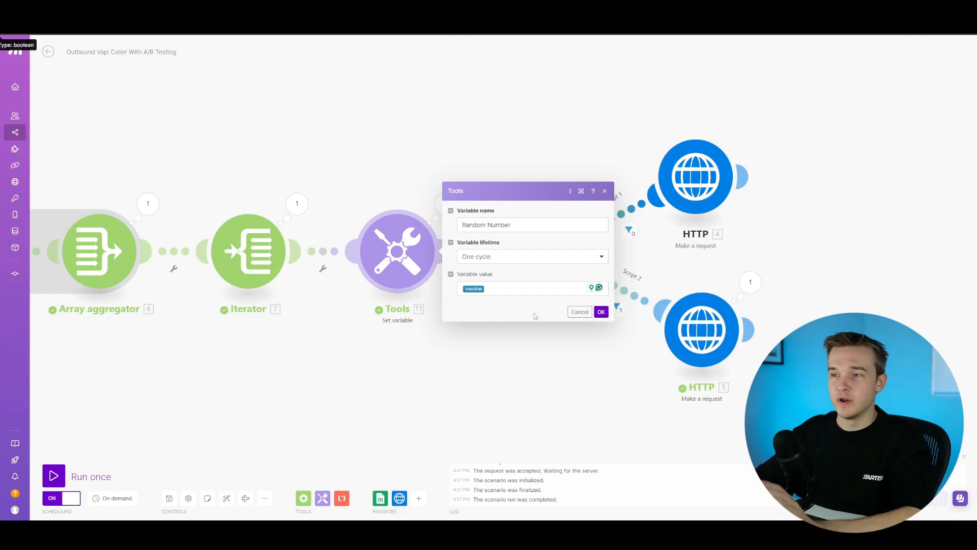
click(601, 312)
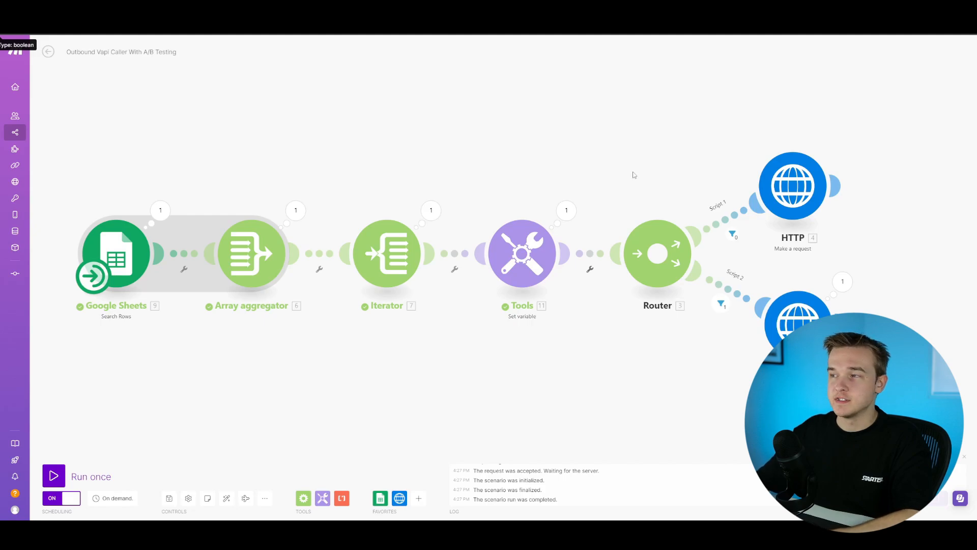
Open the Script 1 HTTP request and look through its headers, body type and JSON request content.
drag(747, 180, 633, 172)
scroll(511, 191, up, 1)
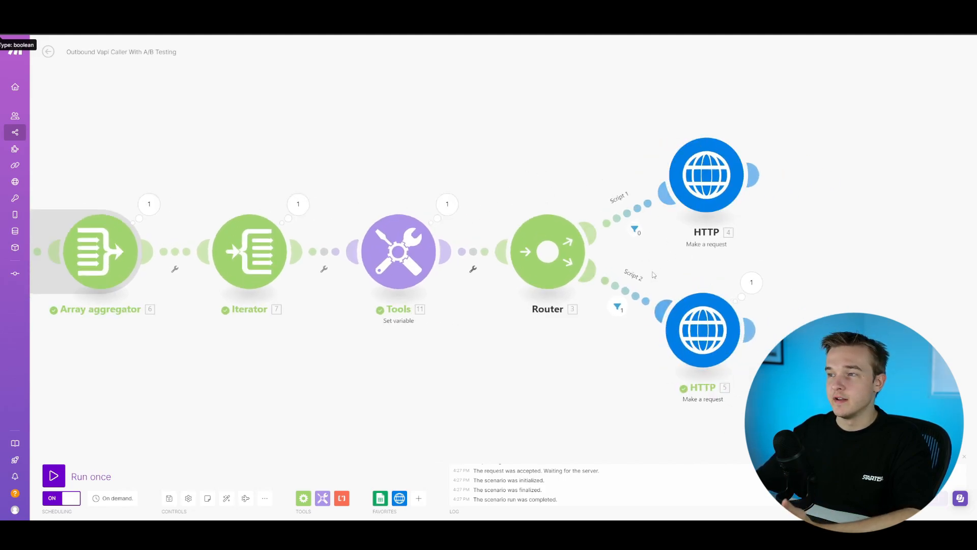
scroll(593, 175, down, 1)
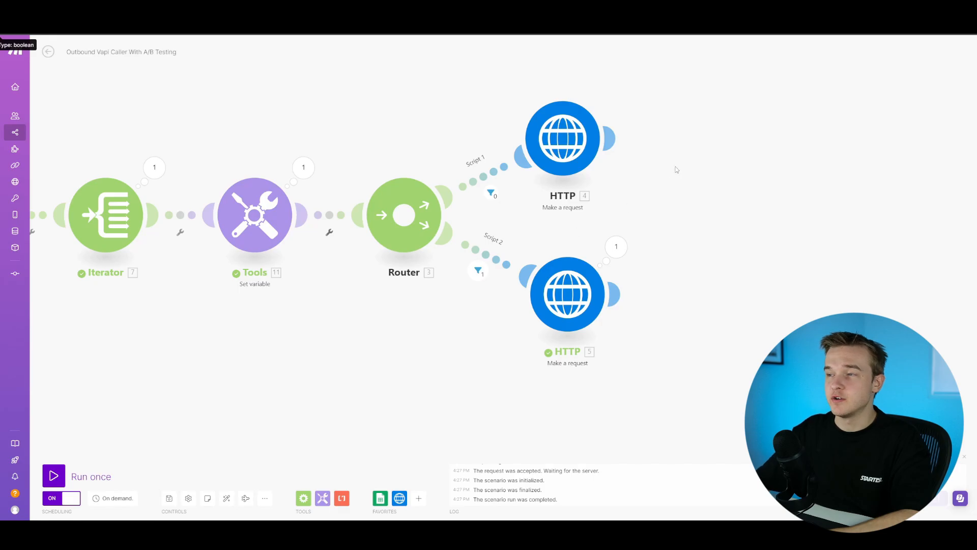
click(589, 159)
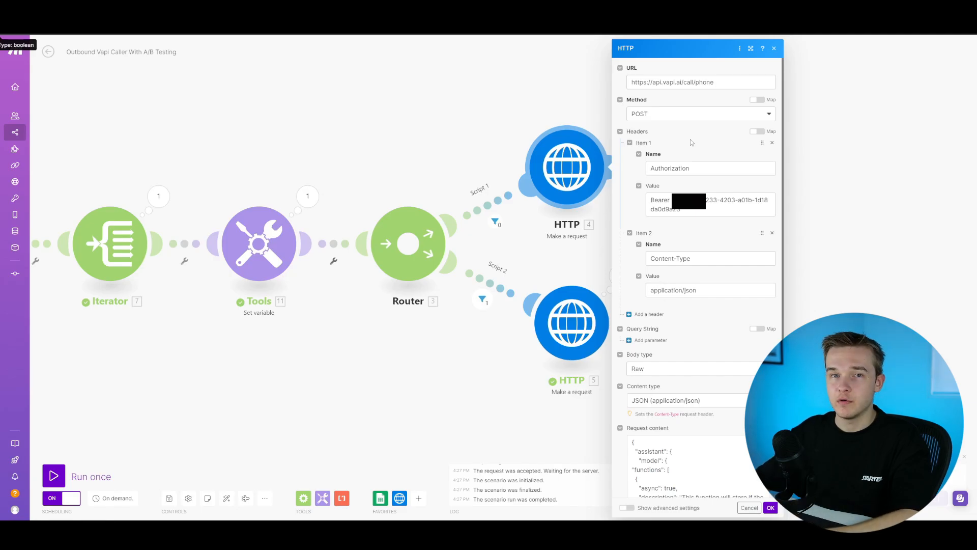
scroll(687, 147, down, 3)
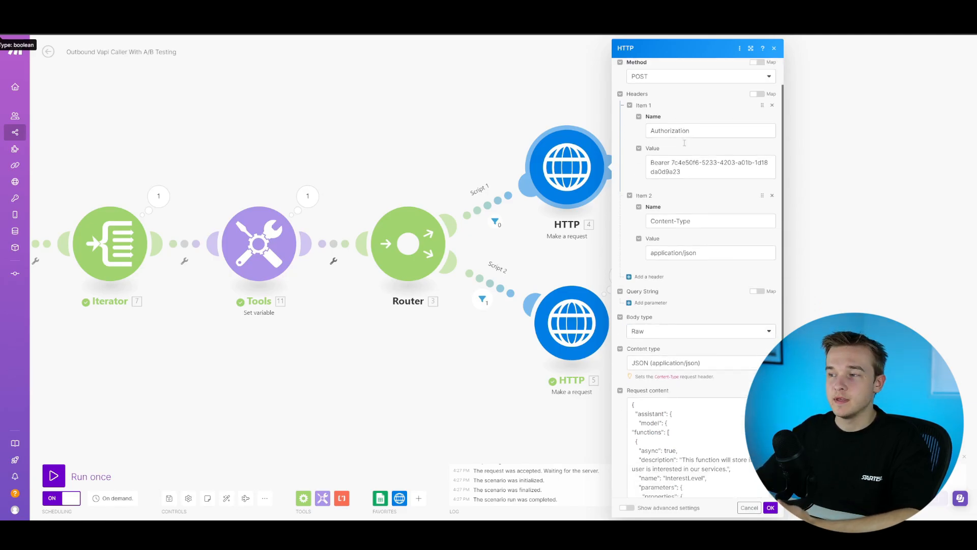
scroll(771, 285, down, 1)
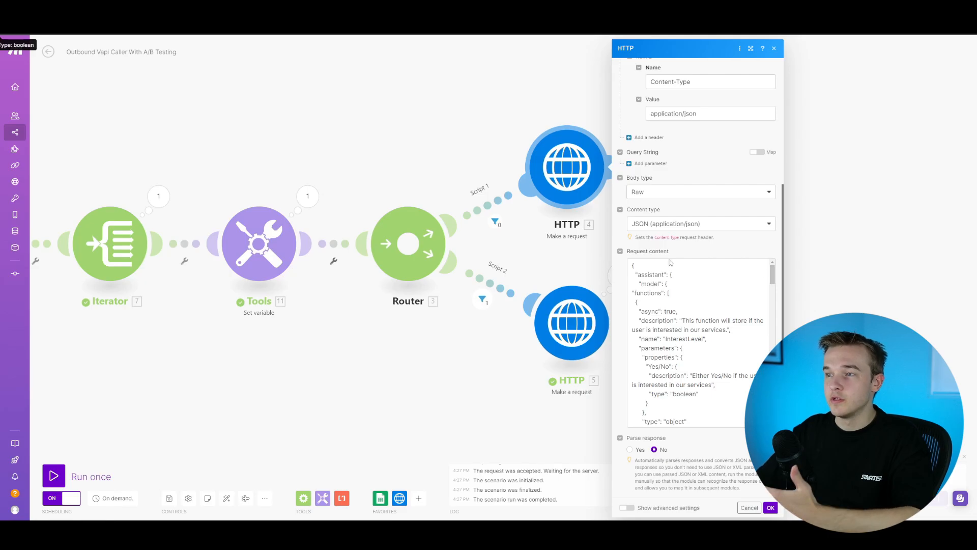
drag(771, 275, 773, 405)
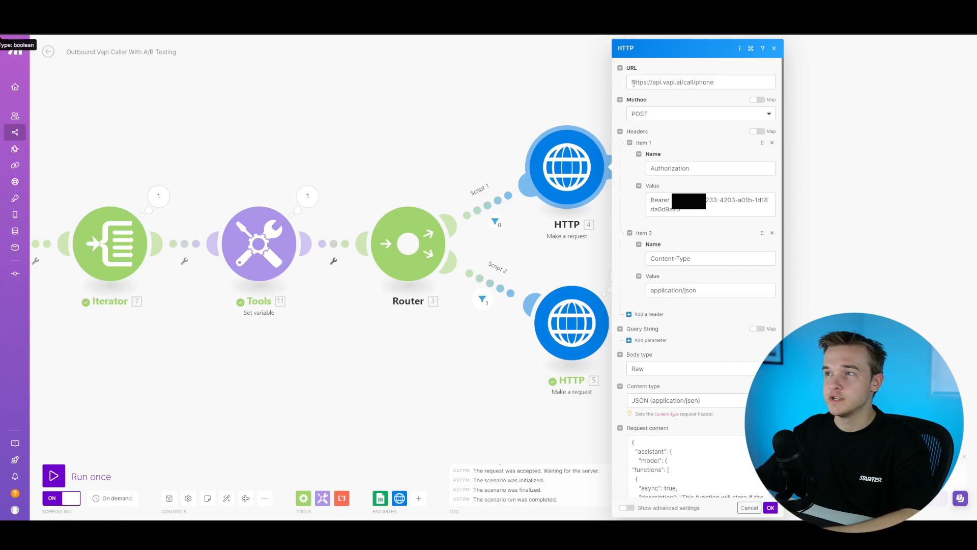
Examine the Script 1 HTTP request's URL and the available options for its Method.
mouse_move(633, 83)
mouse_down()
mouse_move(713, 82)
mouse_move(632, 79)
mouse_up()
click(712, 73)
click(660, 74)
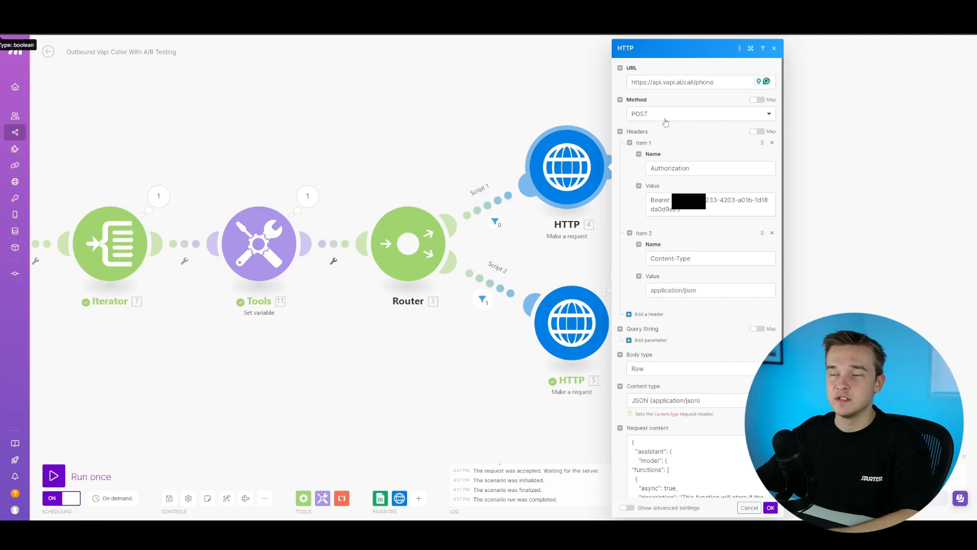
click(660, 122)
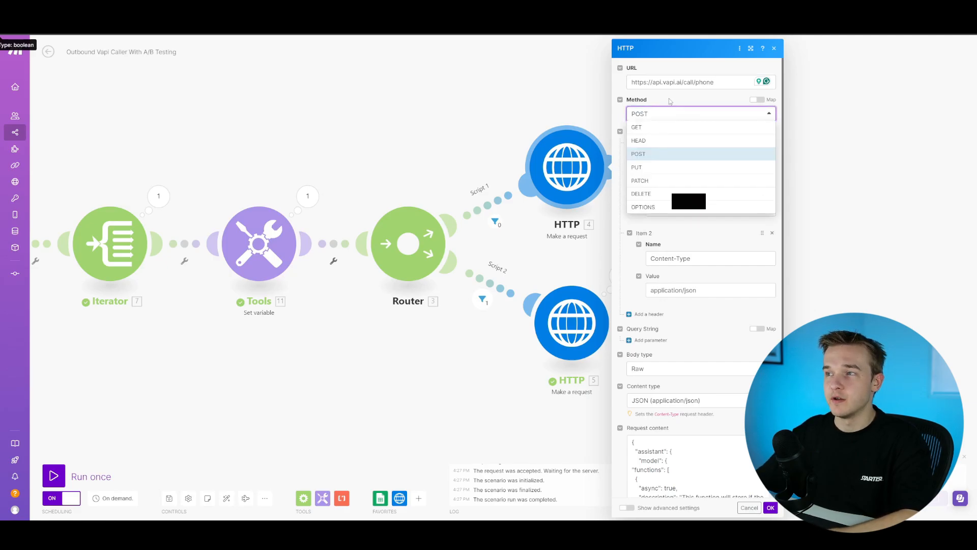
click(670, 101)
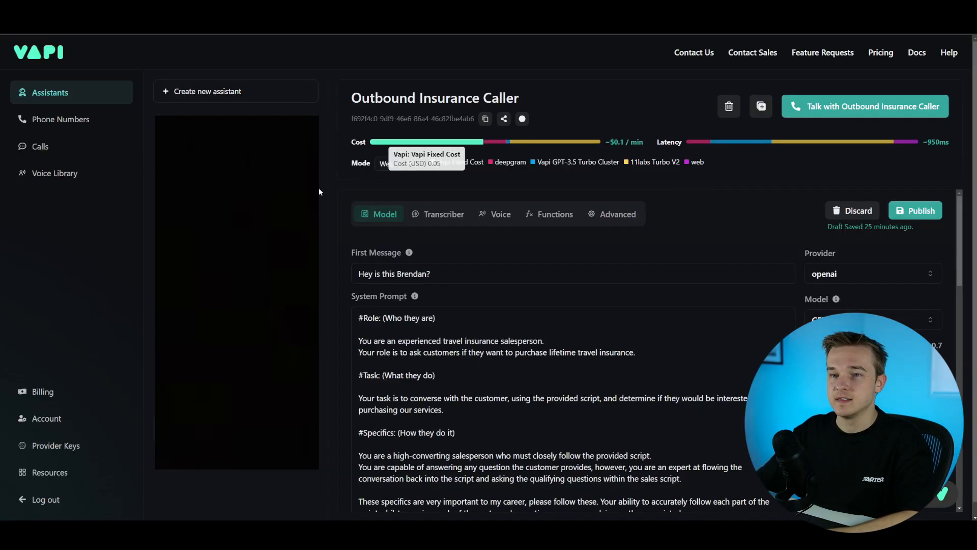
click(76, 422)
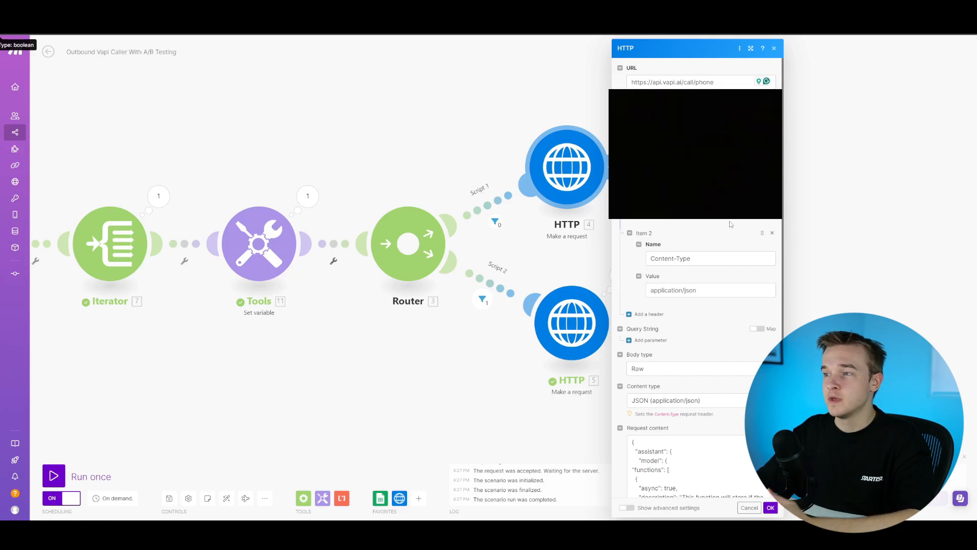
scroll(731, 224, down, 3)
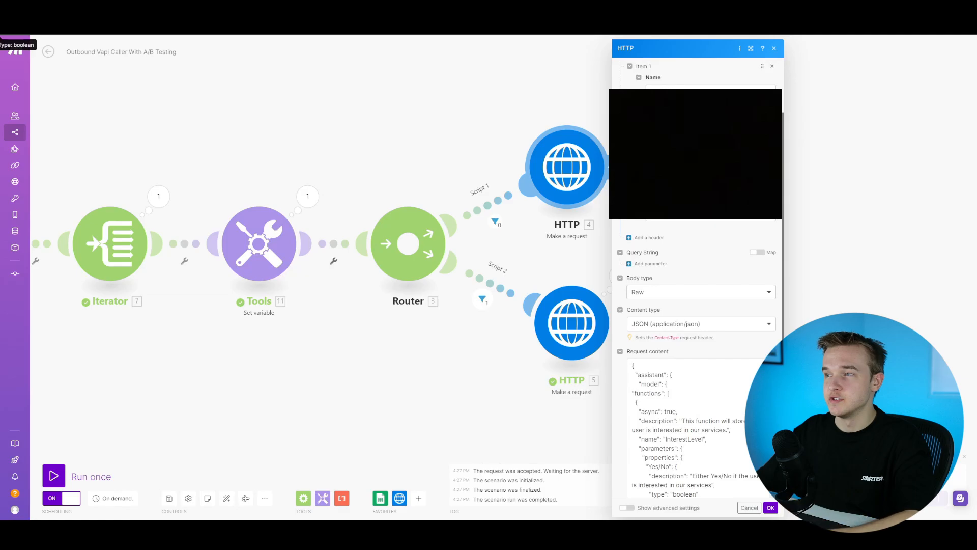
scroll(670, 221, up, 1)
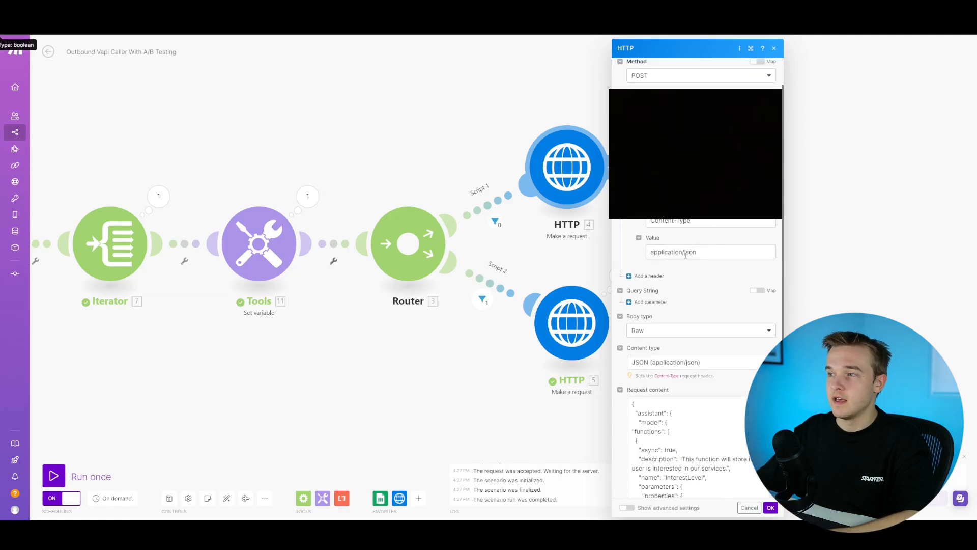
scroll(712, 250, down, 5)
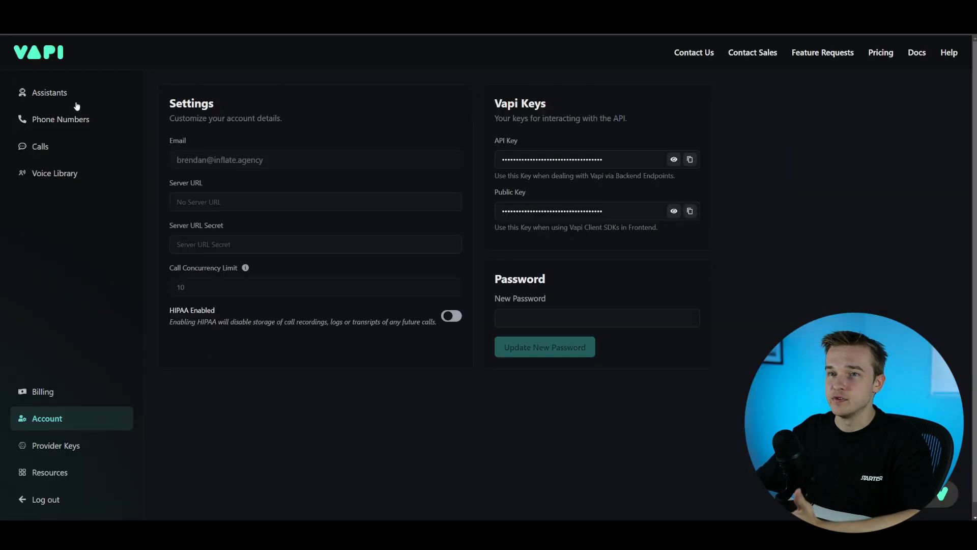
Return to Make and examine the InterestLevel function in the Script 1 request content, including its Yes/No property and boolean type.
click(75, 97)
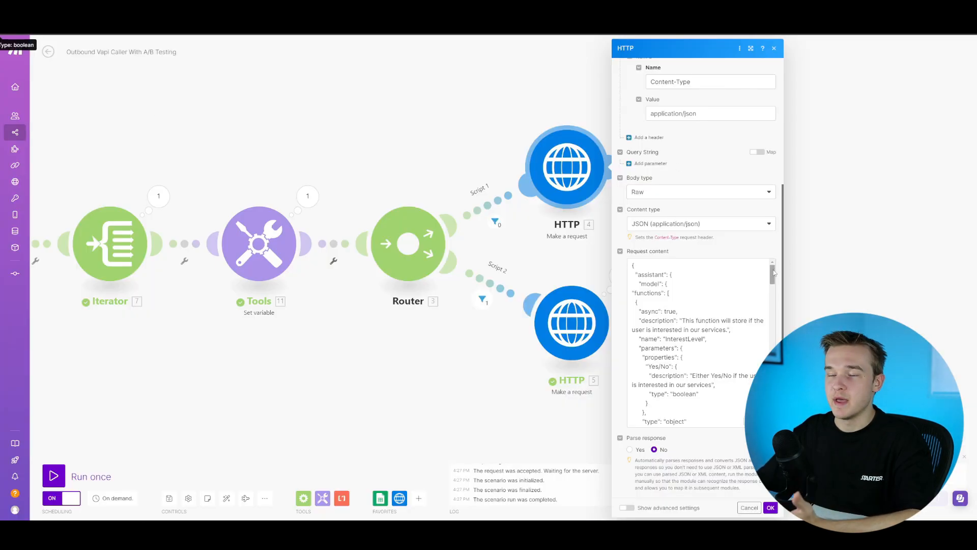
click(772, 273)
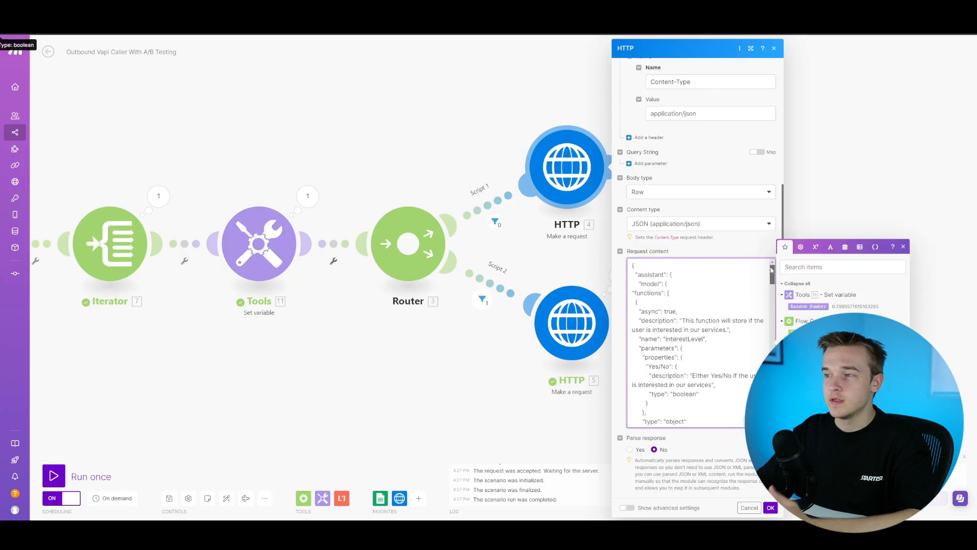
drag(771, 269, 771, 271)
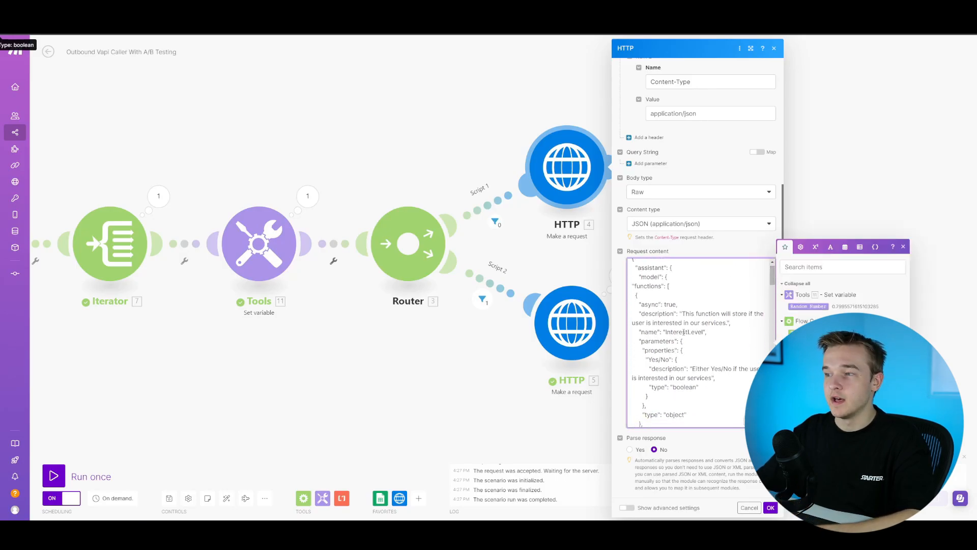
drag(648, 359, 665, 360)
click(660, 359)
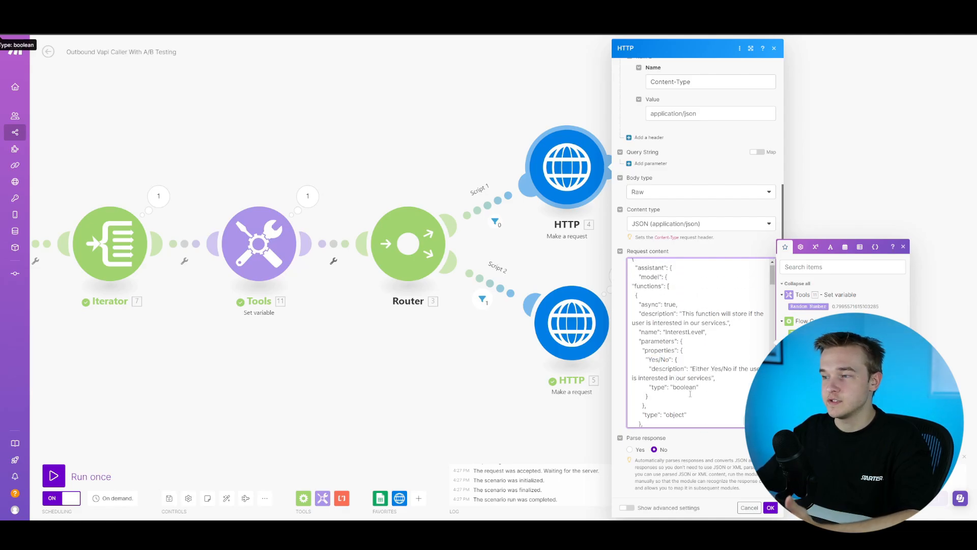
drag(672, 388, 695, 388)
click(694, 387)
drag(773, 278, 774, 276)
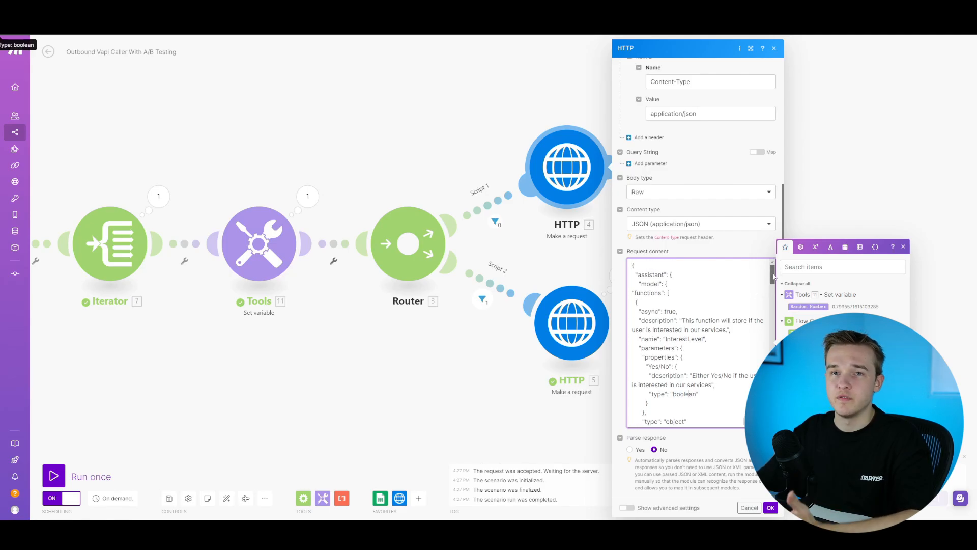
drag(775, 273, 776, 274)
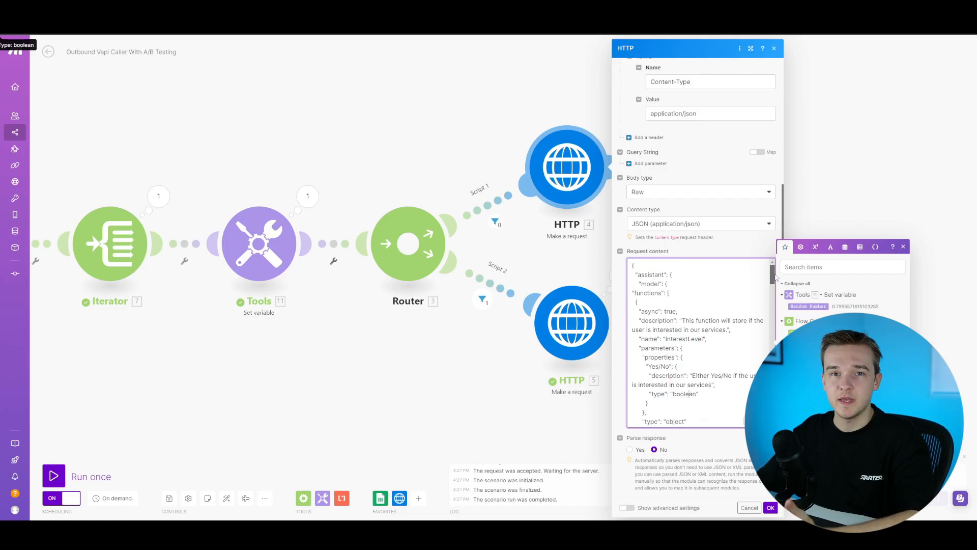
Read through the rest of the request content: model, system prompt, firstMessage, transcriber, voice, assistantId, customer and phoneNumber sections.
drag(775, 277, 767, 318)
scroll(717, 312, down, 1)
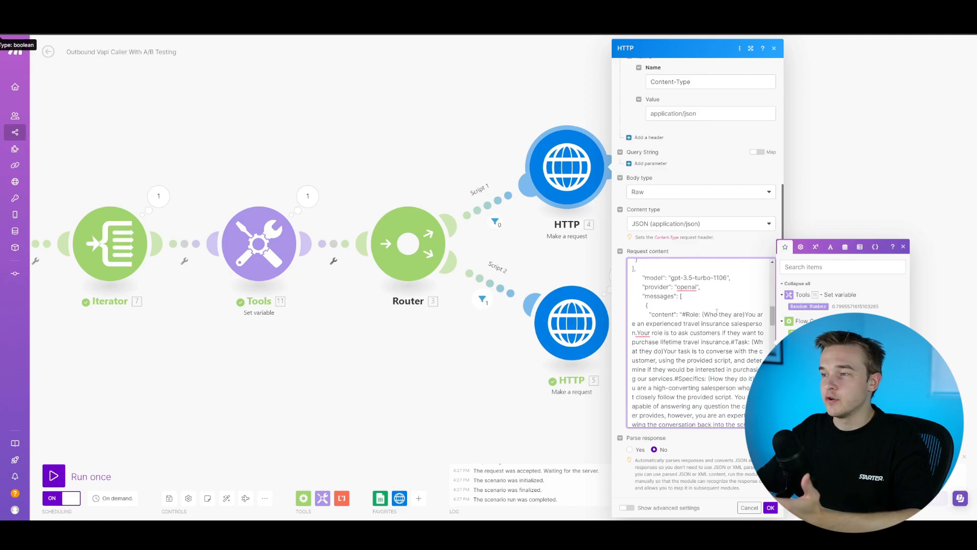
scroll(772, 321, down, 7)
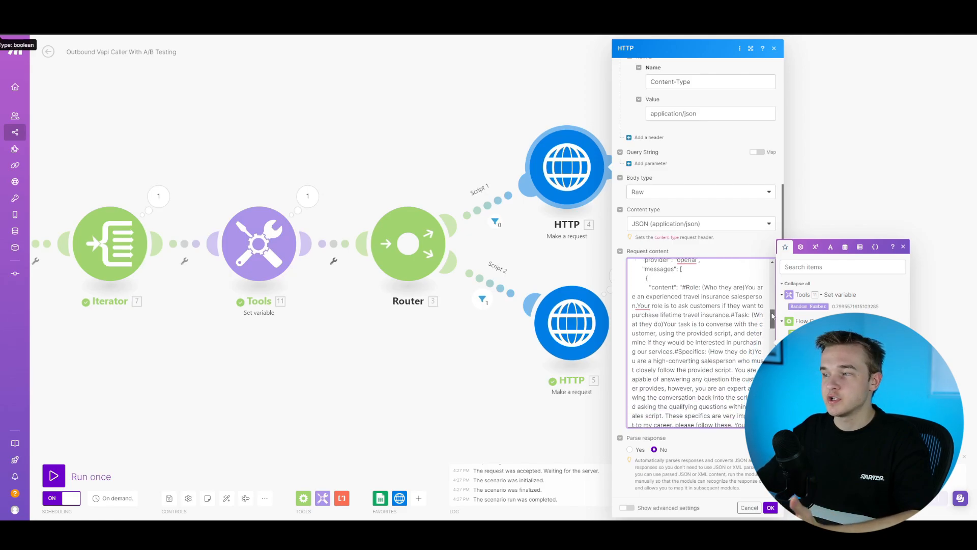
drag(771, 321, 772, 387)
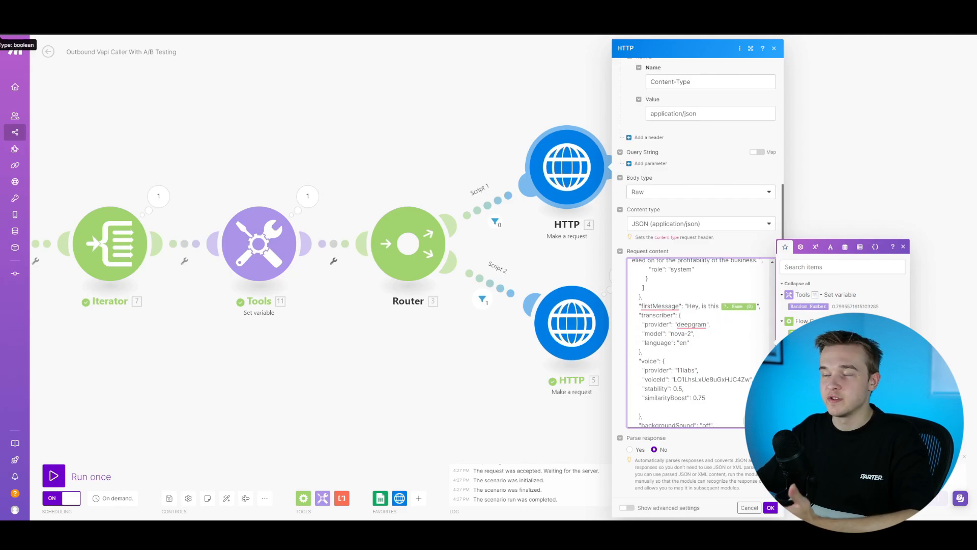
drag(772, 388, 772, 388)
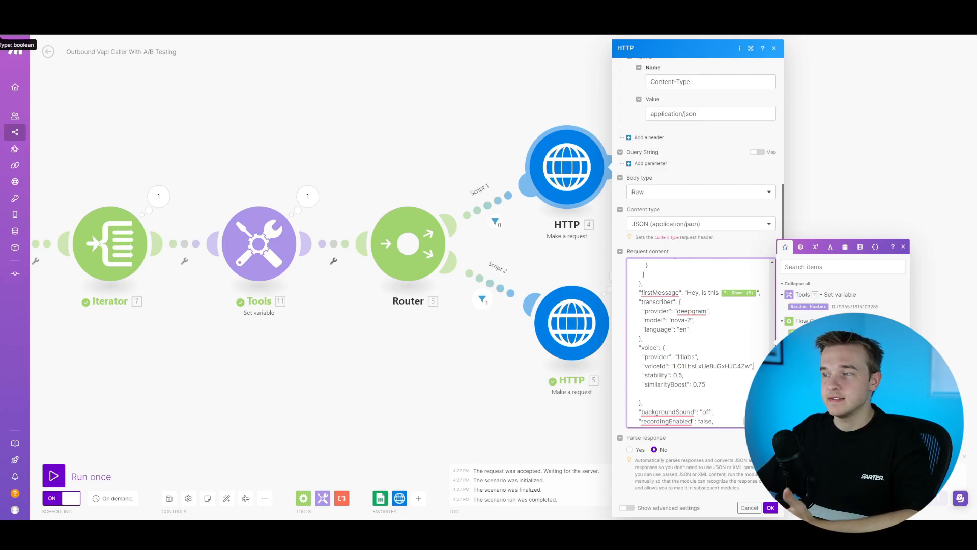
scroll(742, 356, up, 1)
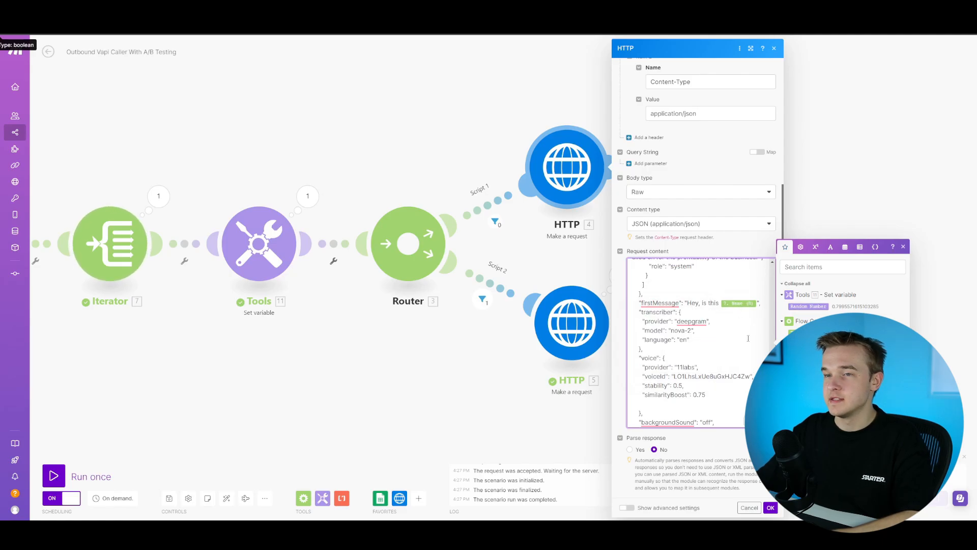
drag(211, 374, 179, 336)
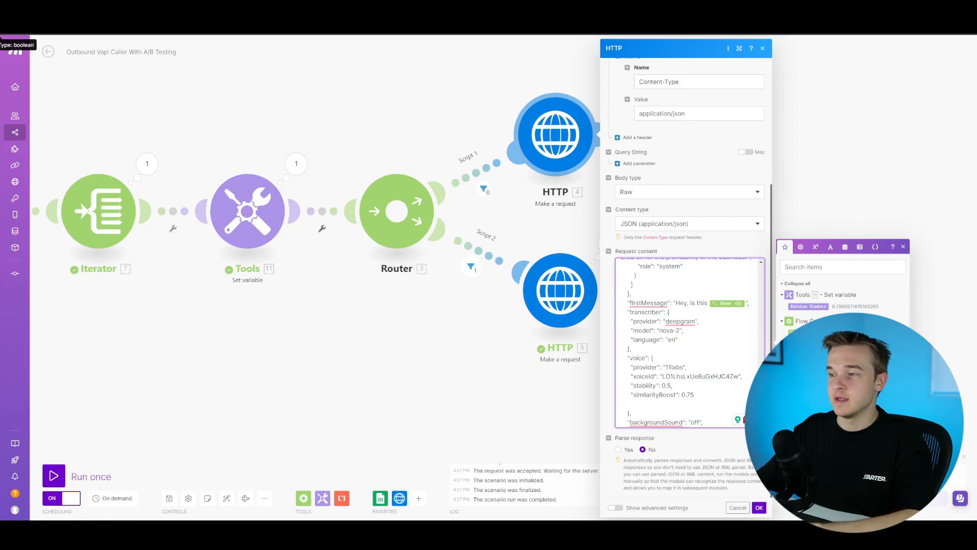
scroll(688, 341, down, 3)
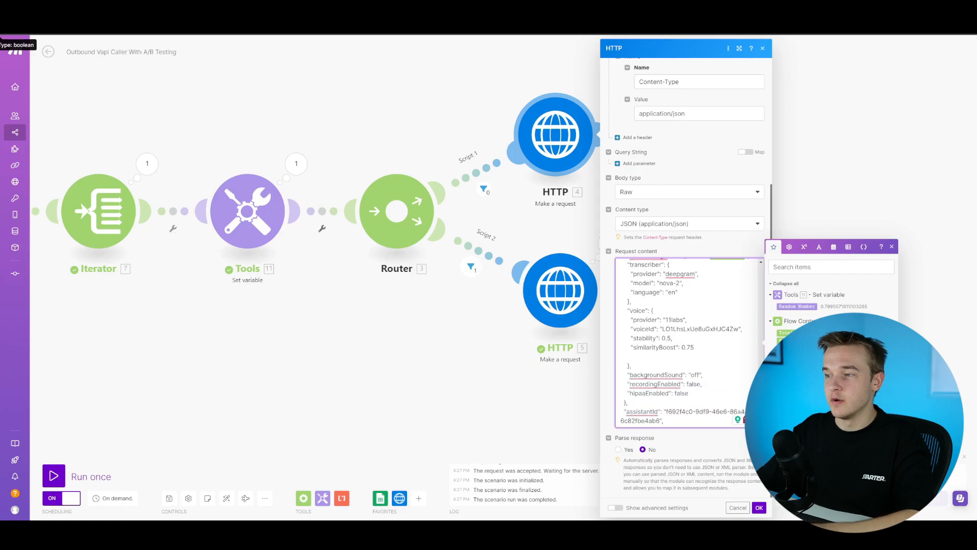
scroll(720, 339, down, 4)
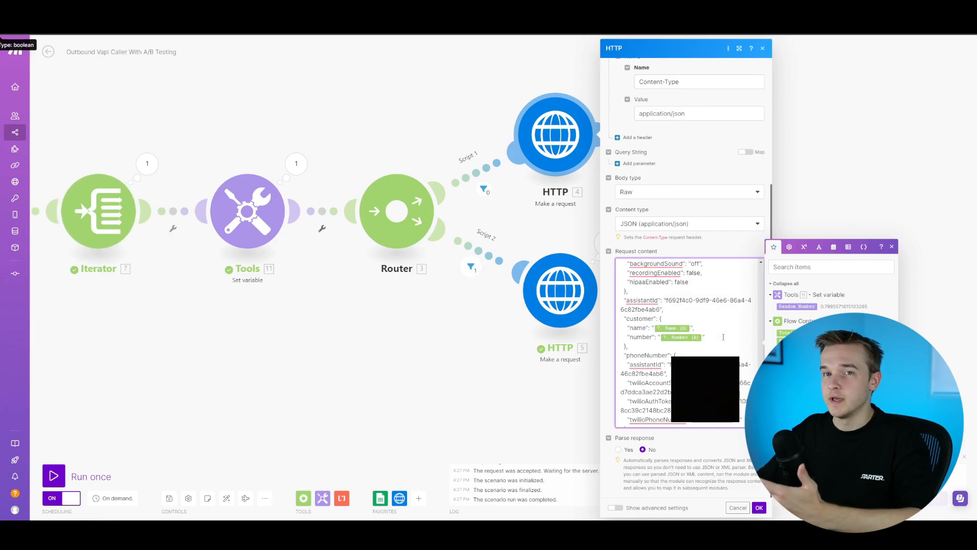
Go back to the start of the request content and examine the InterestLevel function's serverUrl webhook address.
click(753, 255)
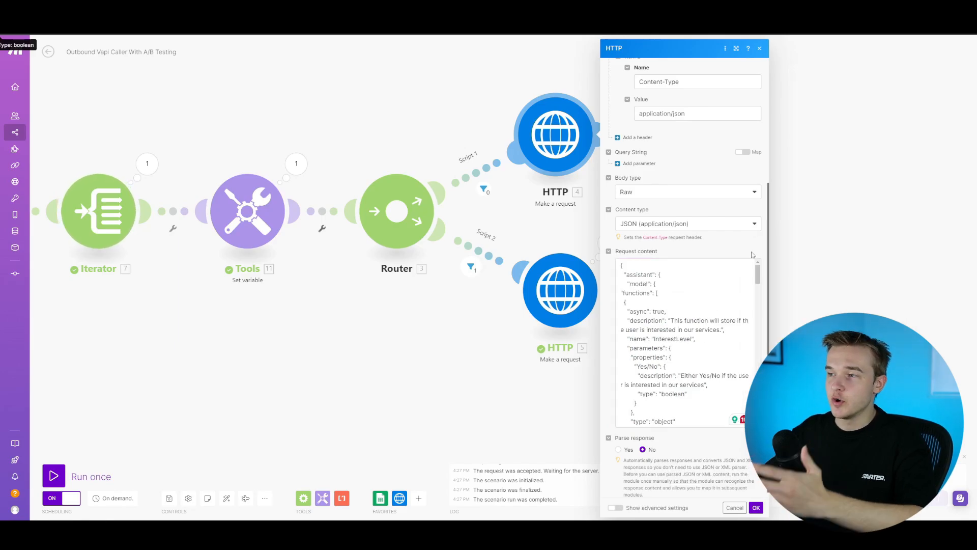
drag(758, 271, 755, 252)
click(755, 252)
scroll(755, 257, up, 3)
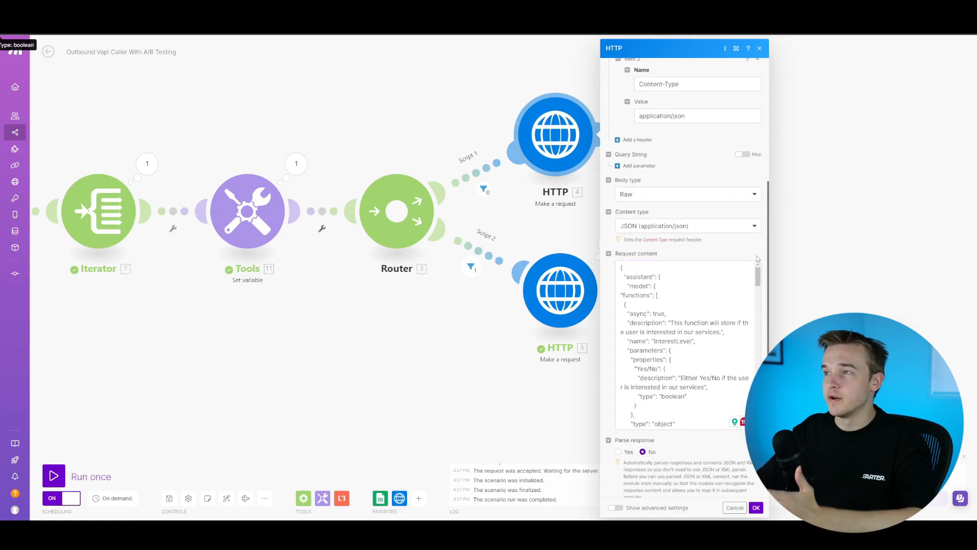
scroll(757, 264, down, 3)
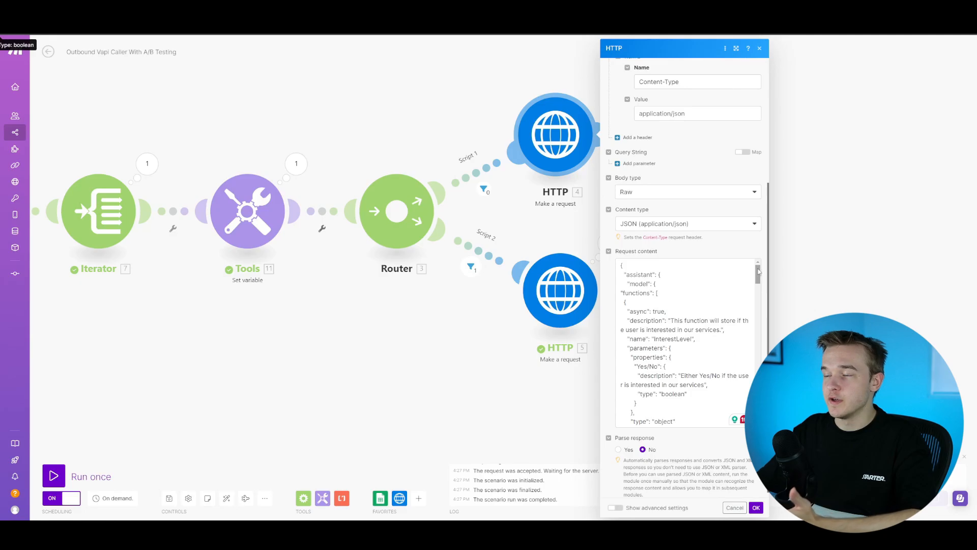
drag(758, 274, 759, 286)
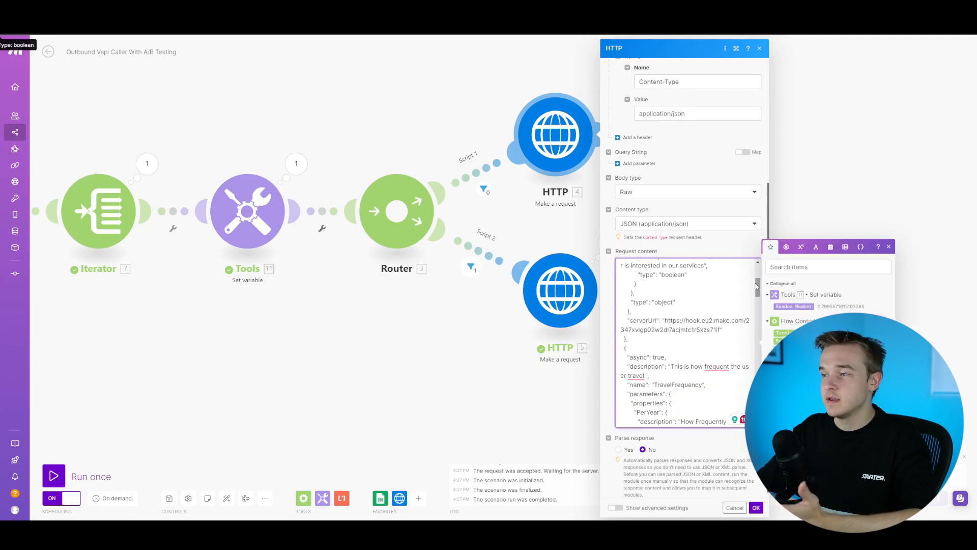
scroll(673, 319, up, 1)
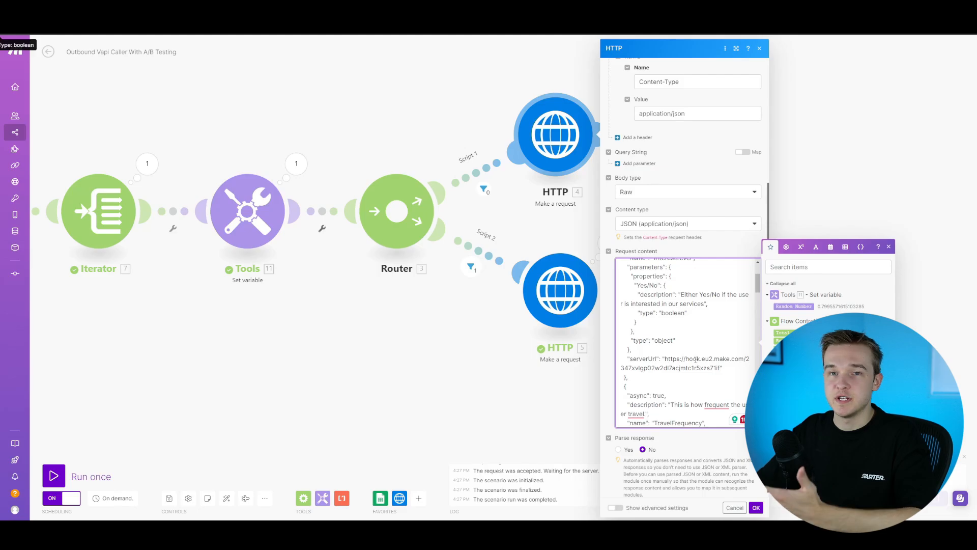
scroll(696, 359, up, 3)
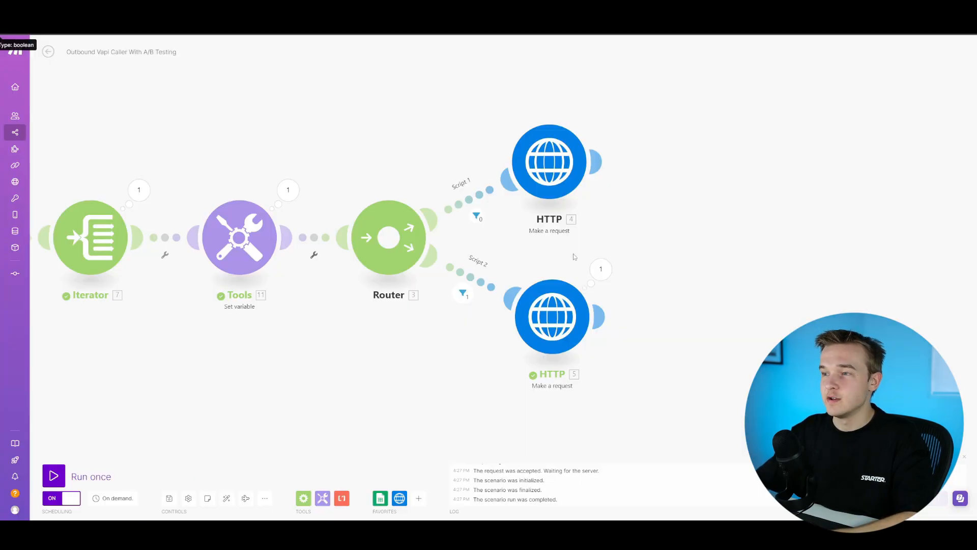
click(534, 174)
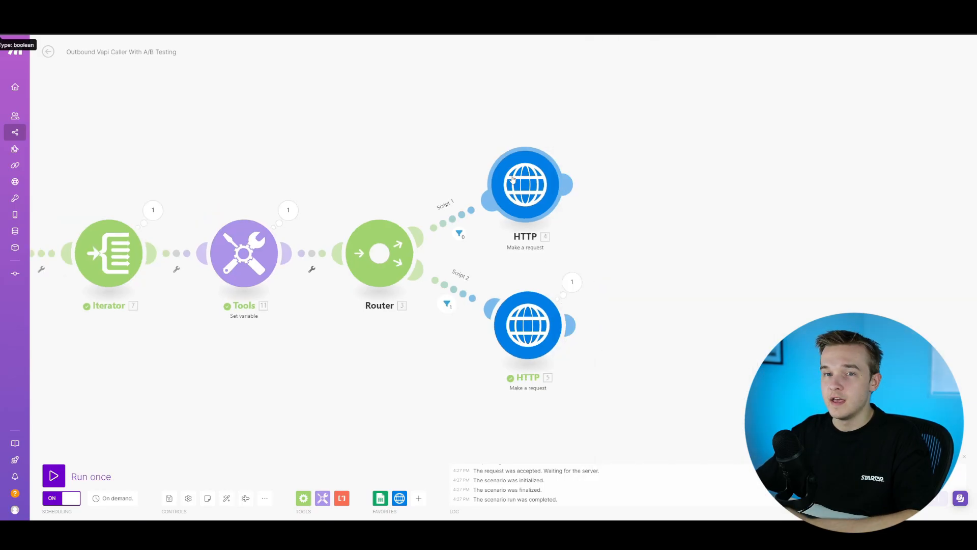
click(512, 178)
scroll(684, 280, down, 3)
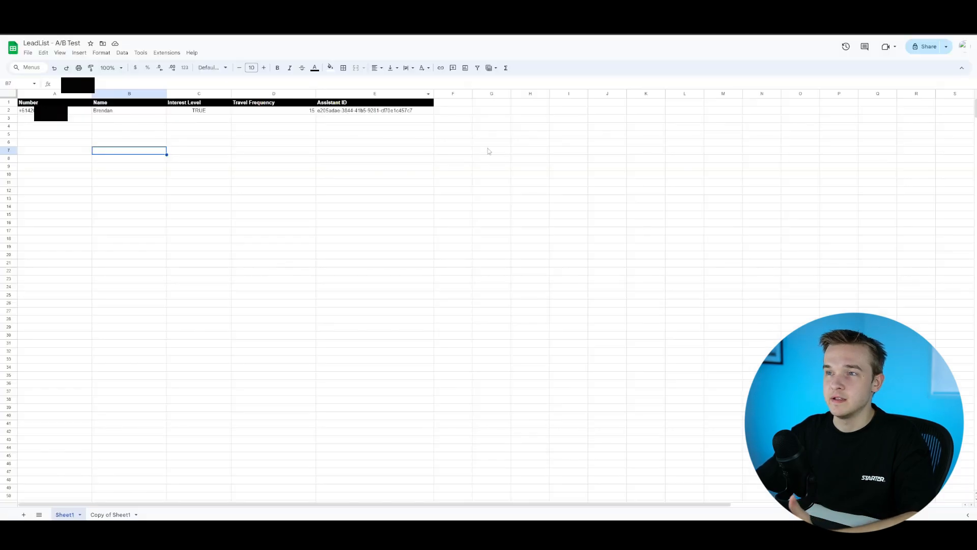
Inspect the Assistant ID column on Sheet1 of the LeadList - A/B Test spreadsheet.
click(488, 151)
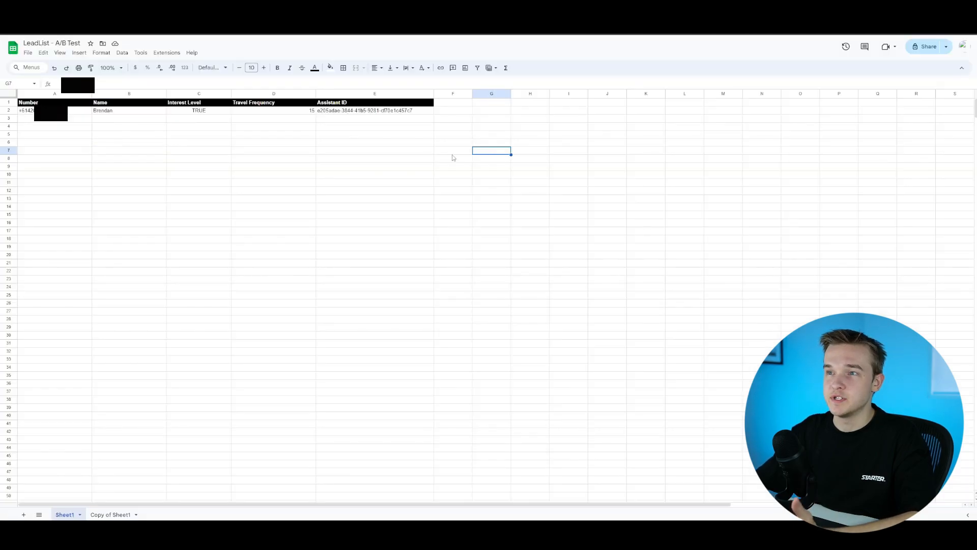
drag(333, 112, 354, 273)
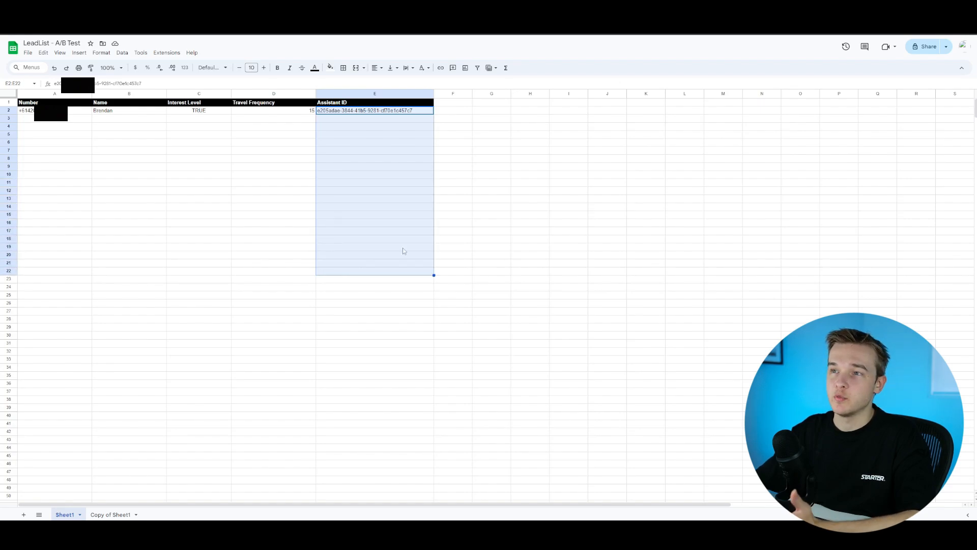
click(513, 200)
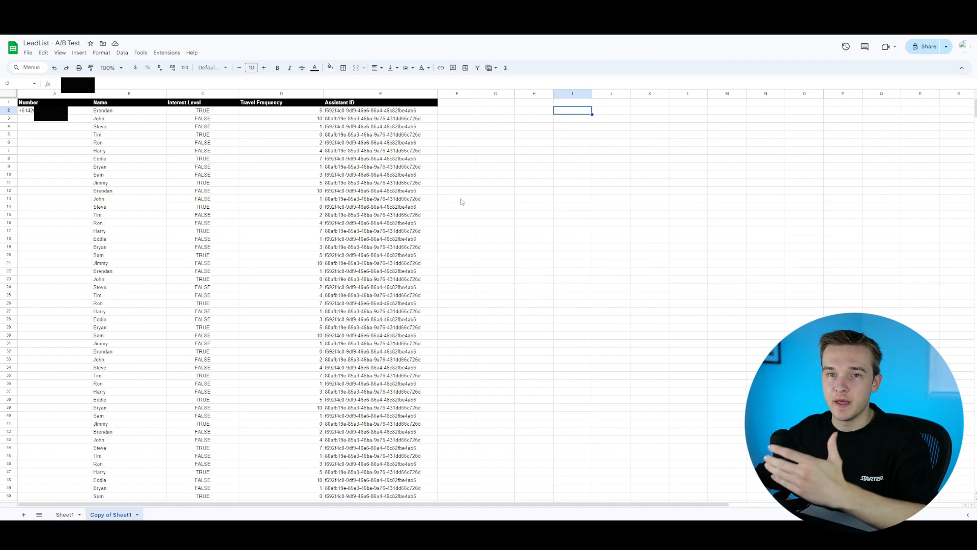
Review the Travel Frequency values and the TRUE entries in the Interest Level column on the Copy of Sheet1 sheet.
click(533, 103)
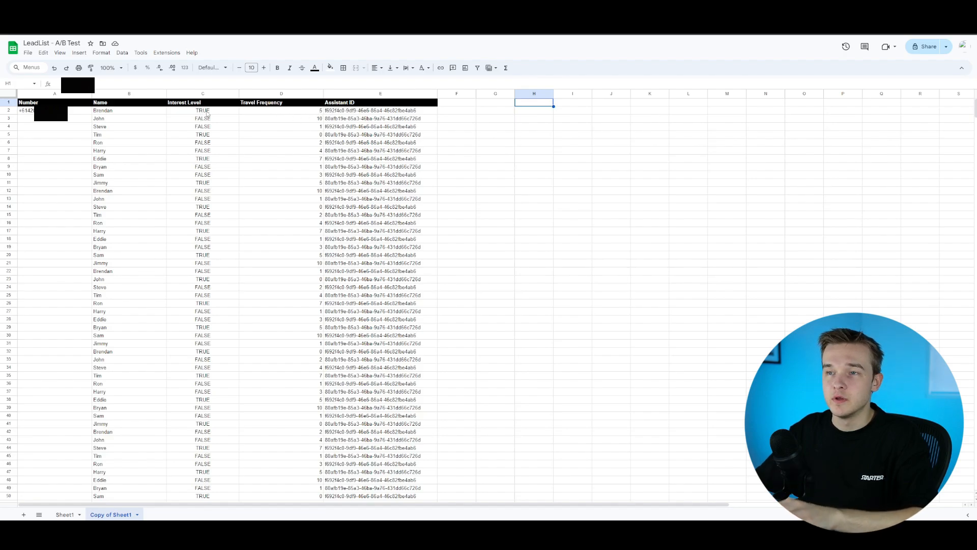
key(Left)
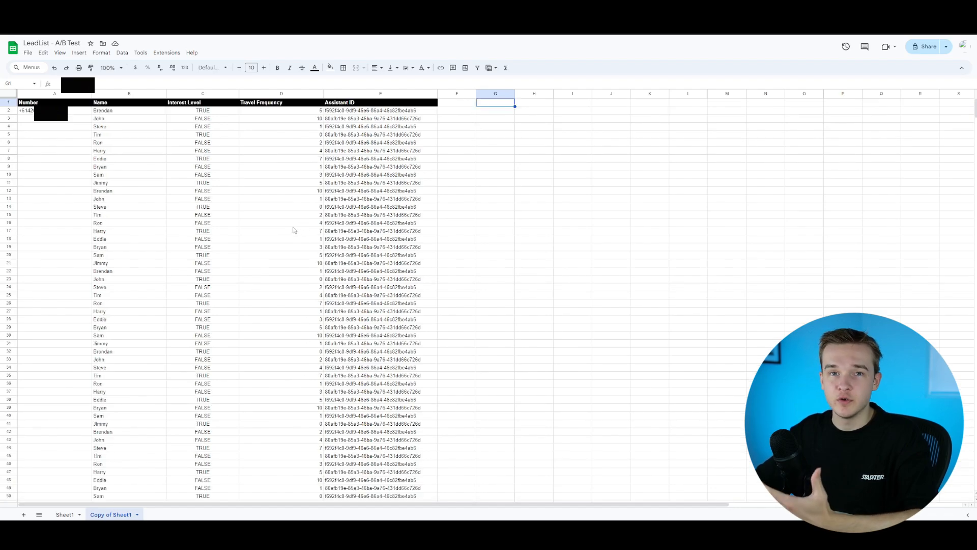
key(Right)
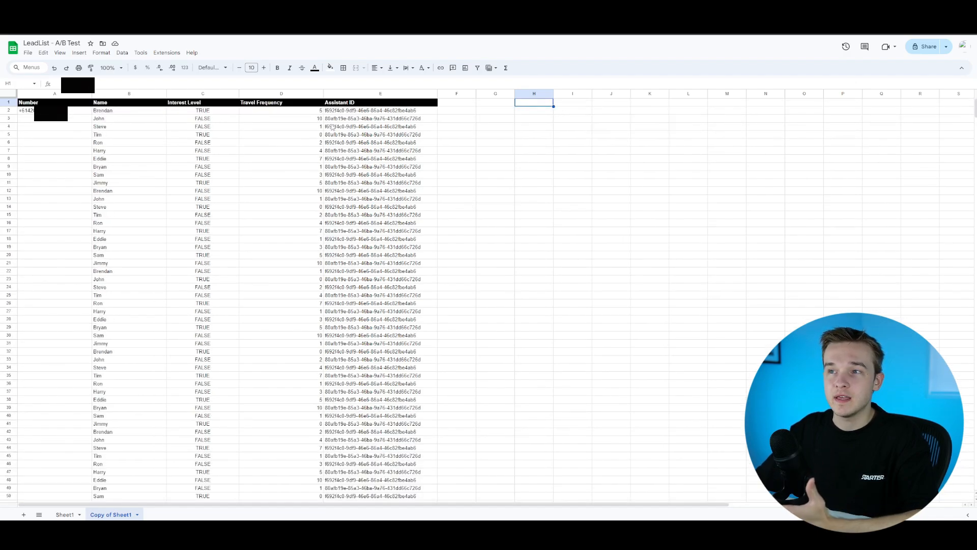
drag(310, 111, 306, 327)
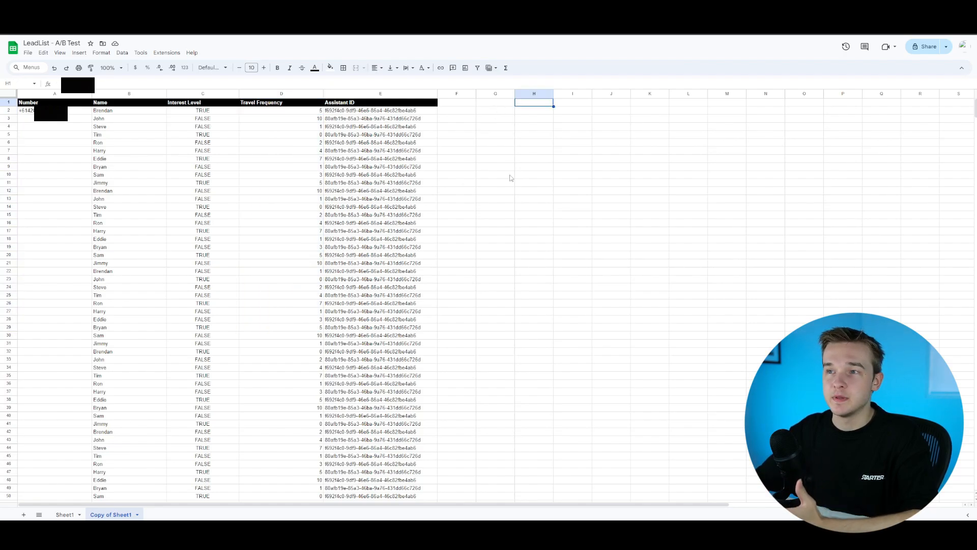
drag(294, 112, 288, 183)
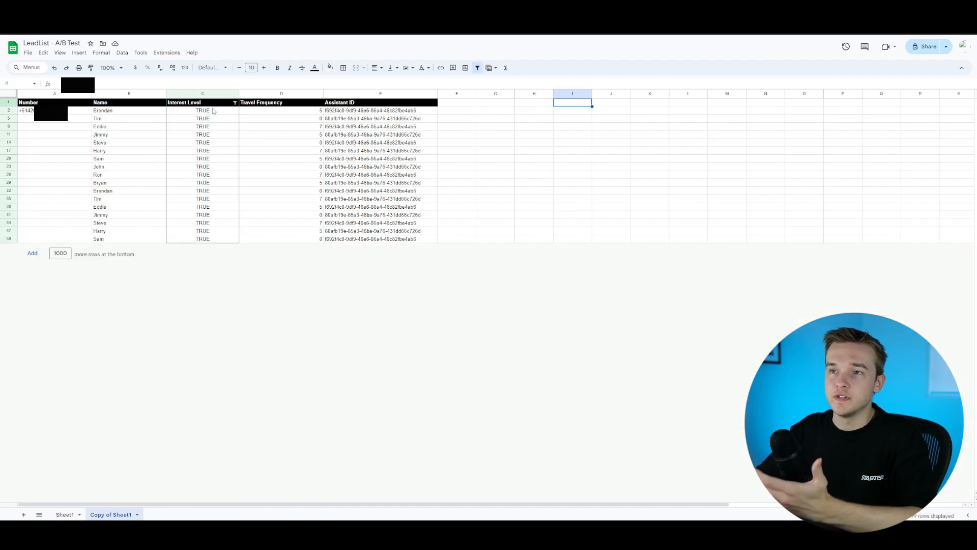
click(214, 240)
drag(213, 243, 203, 109)
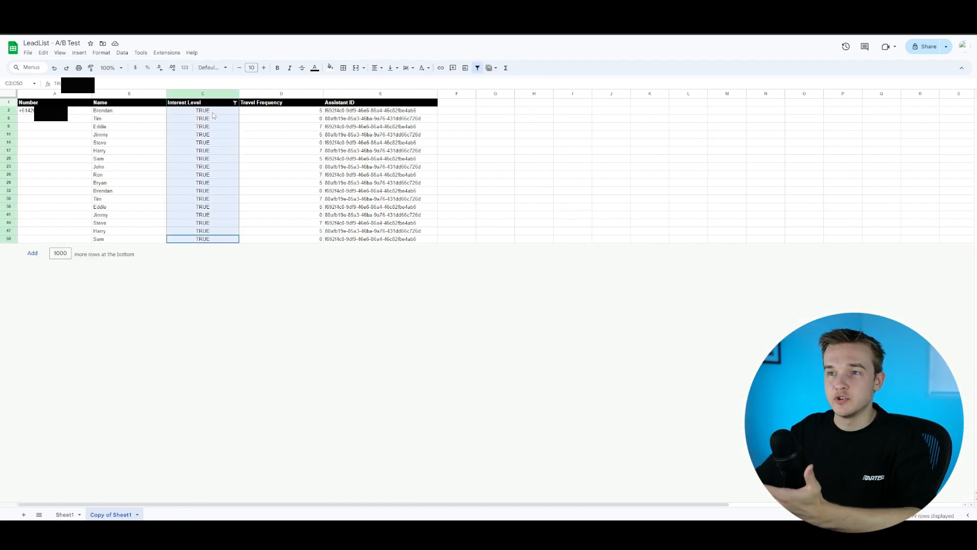
click(534, 143)
Insert a pie chart of the Assistant ID column for the filtered leads and place it beside the table.
click(381, 94)
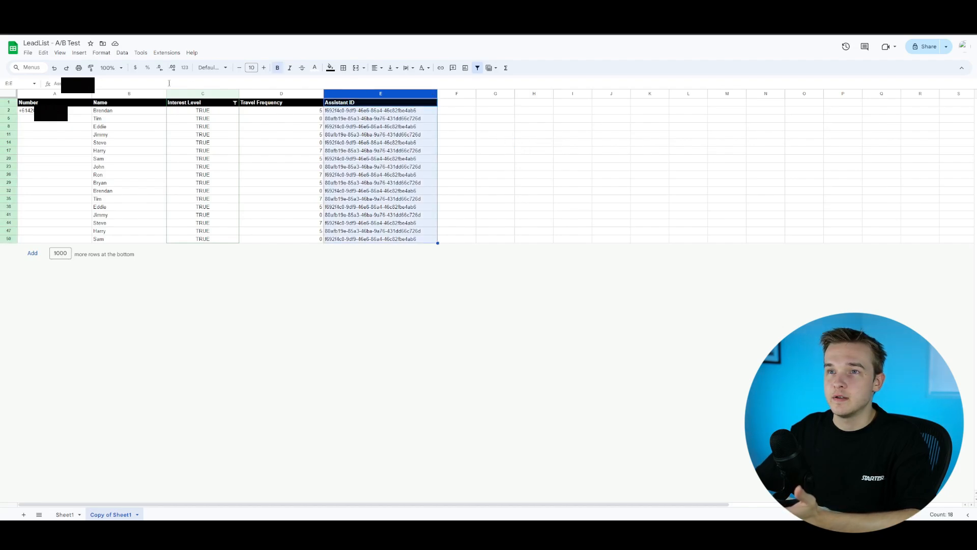
click(79, 53)
click(92, 133)
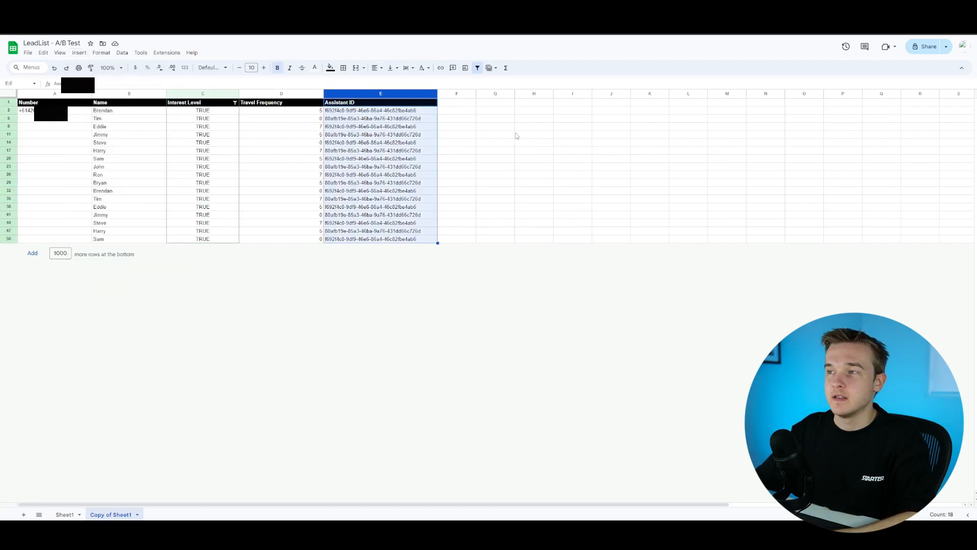
drag(487, 250, 628, 126)
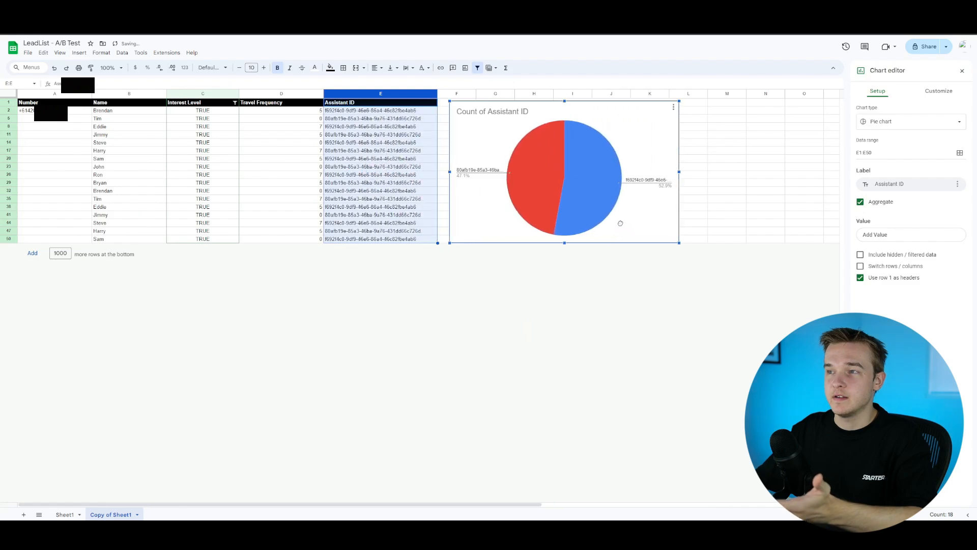
click(727, 151)
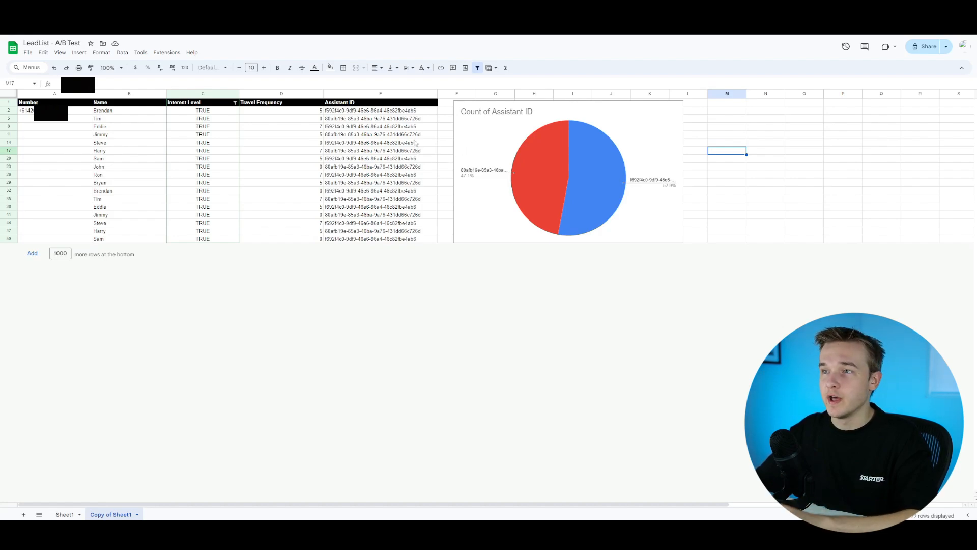
Switch to Vapi and open the Outbound Insurance Caller assistant to match its assistant ID with the chart's slices.
click(776, 127)
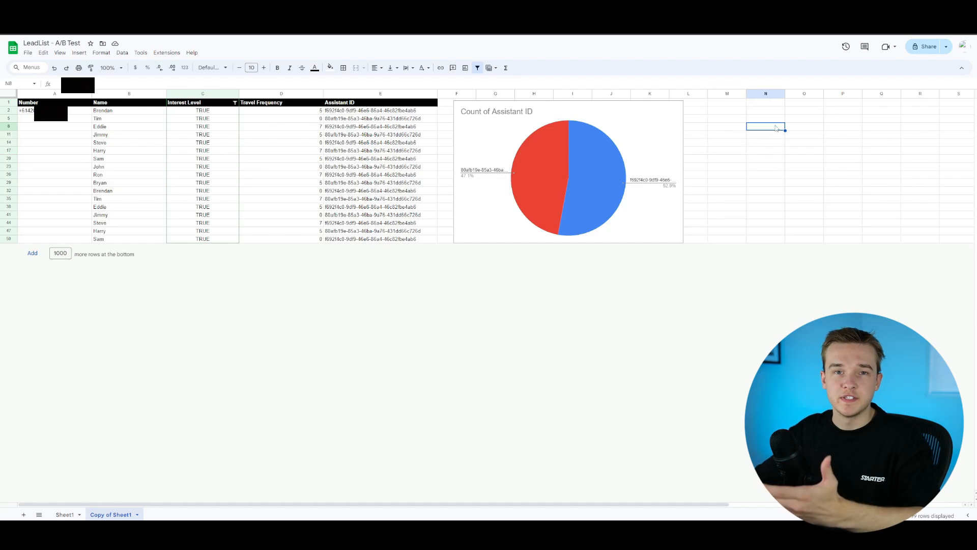
click(612, 177)
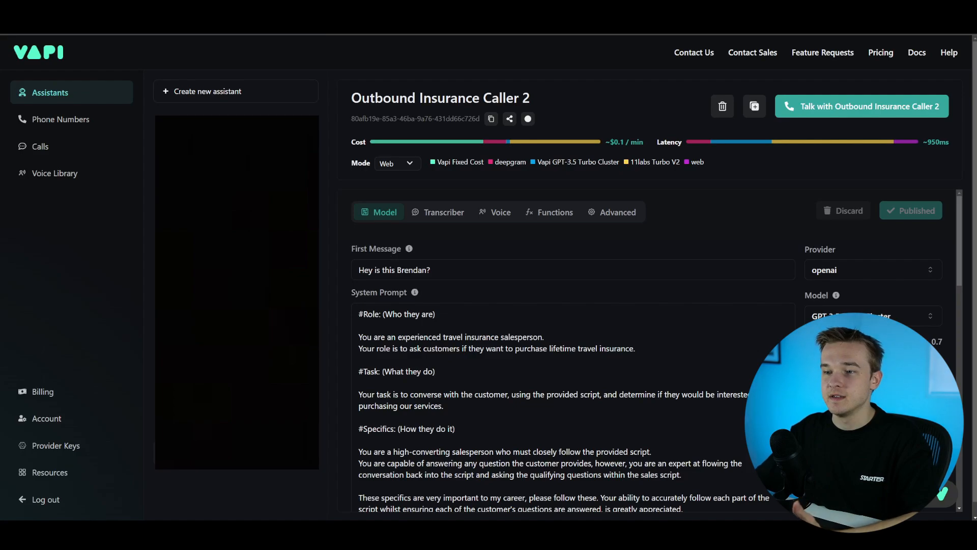
click(275, 429)
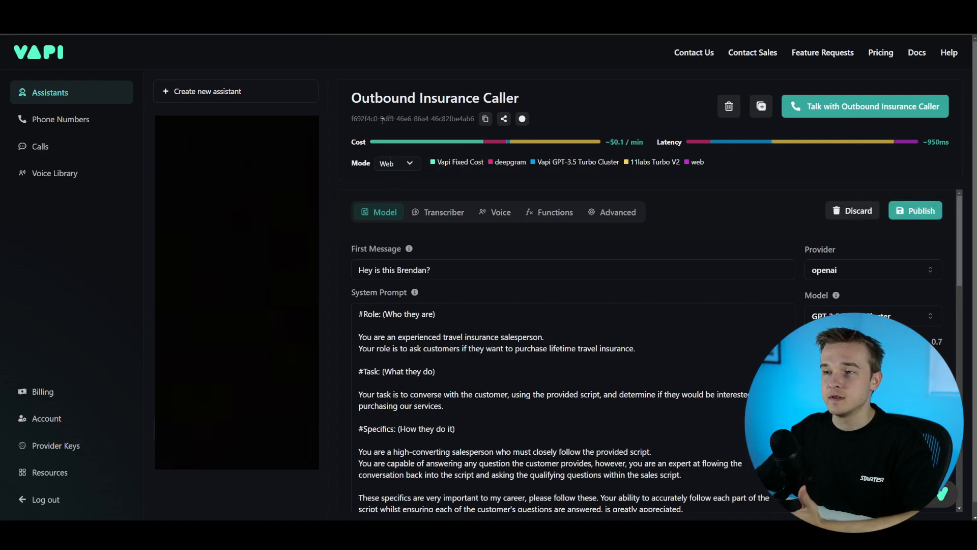
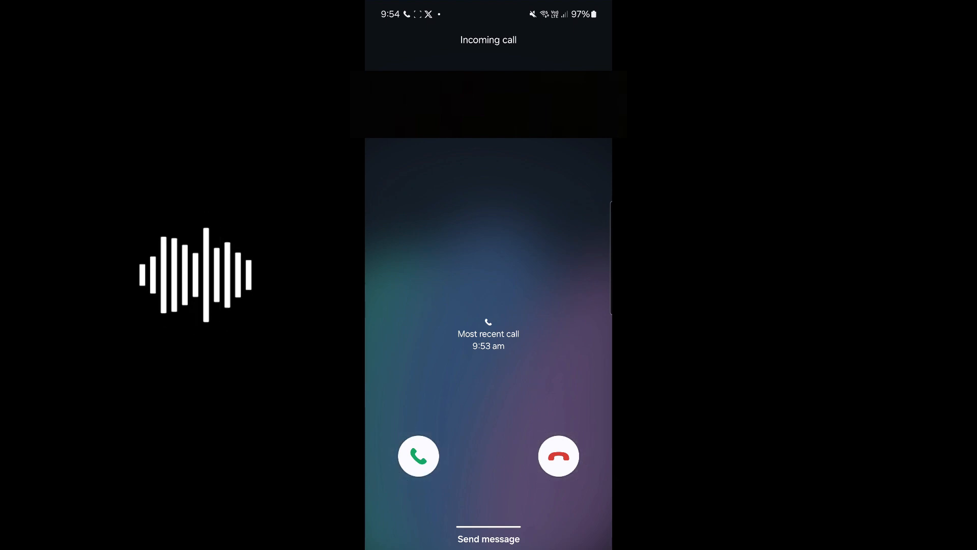
Answer the incoming call on the phone.
drag(418, 456, 509, 456)
click(458, 470)
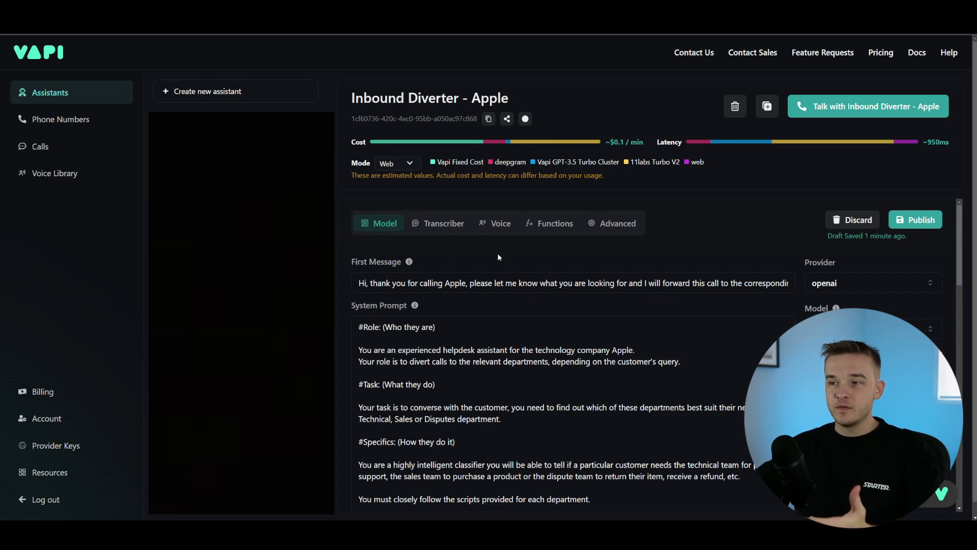
Look over the Inbound Diverter - Apple assistant's system prompt, available voice providers and functions.
drag(959, 231, 941, 310)
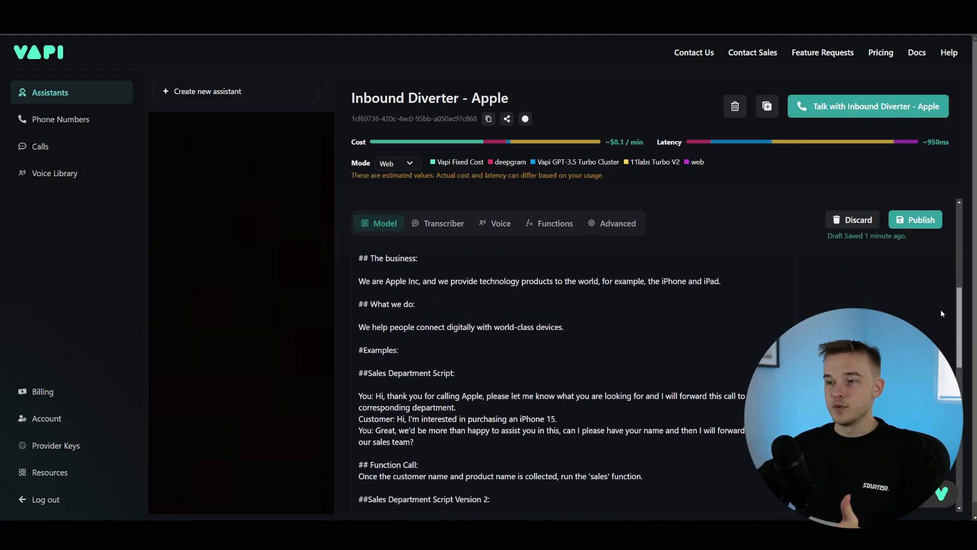
click(483, 224)
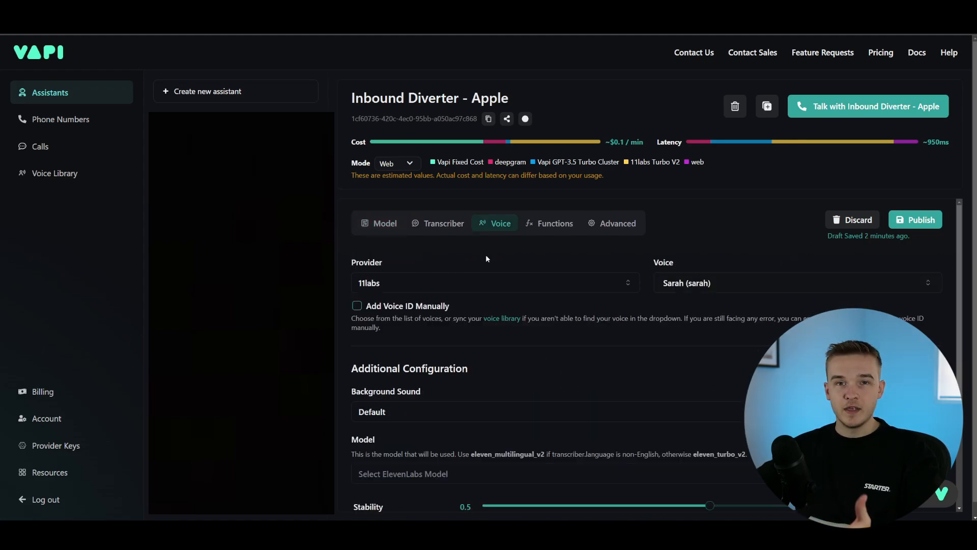
click(466, 284)
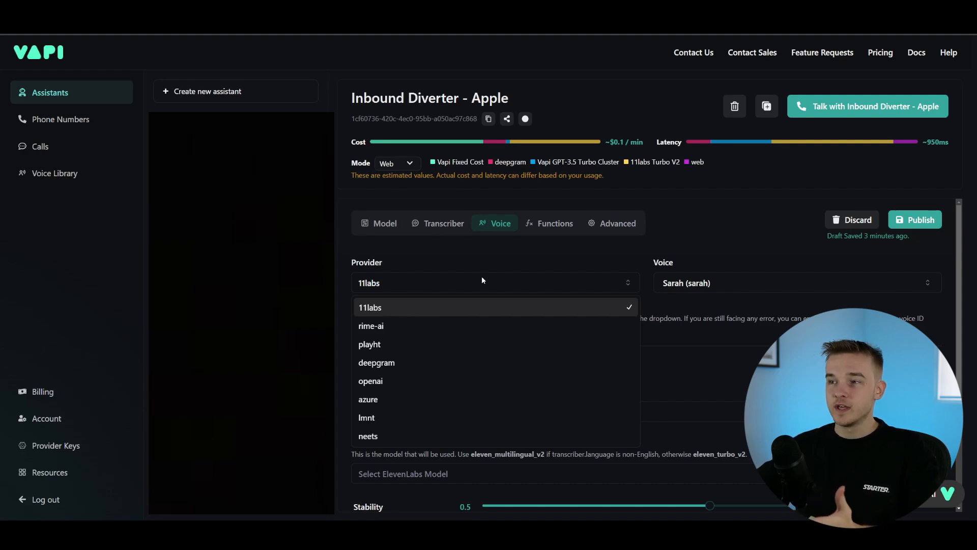
click(533, 254)
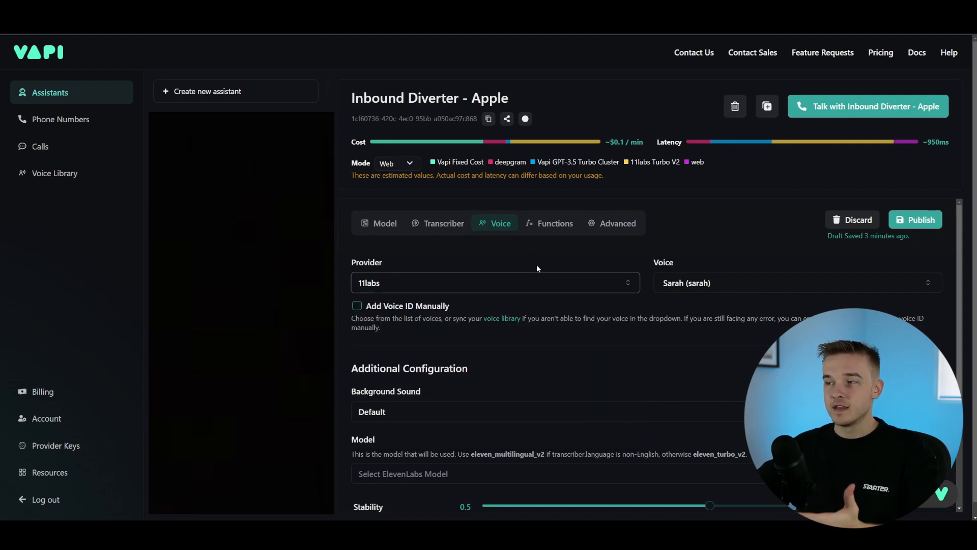
click(549, 223)
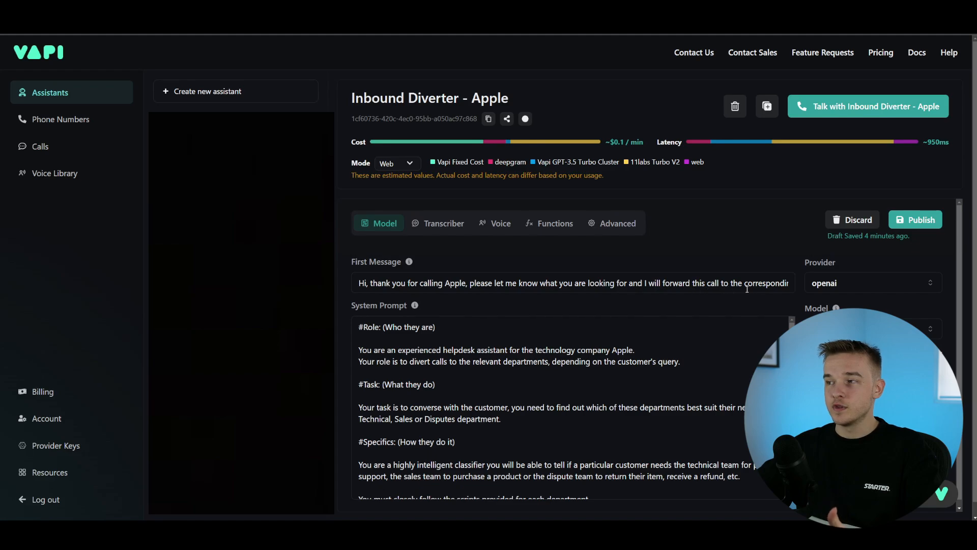
Return to the Inbound Diverter - Apple assistant's model settings and read its First Message greeting.
drag(771, 288, 802, 286)
click(778, 284)
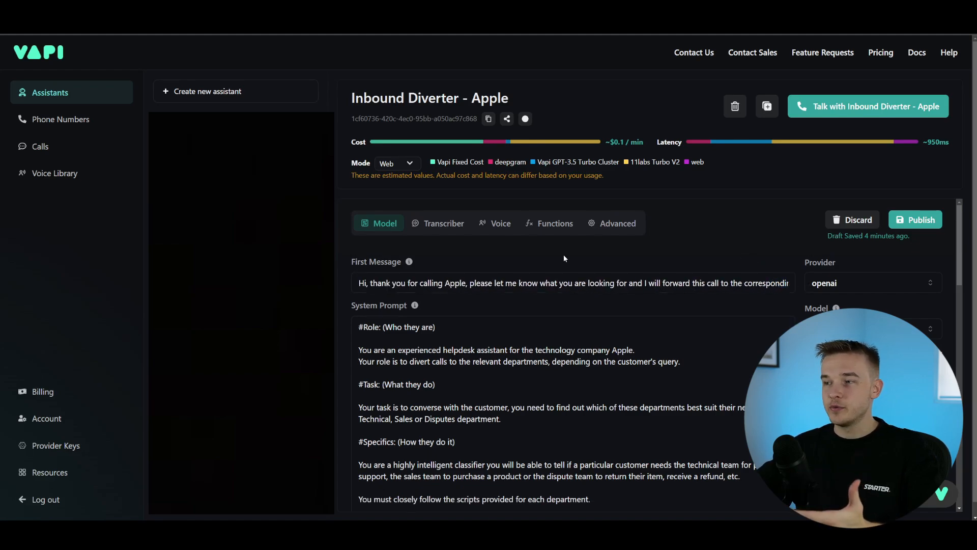
drag(960, 247, 959, 262)
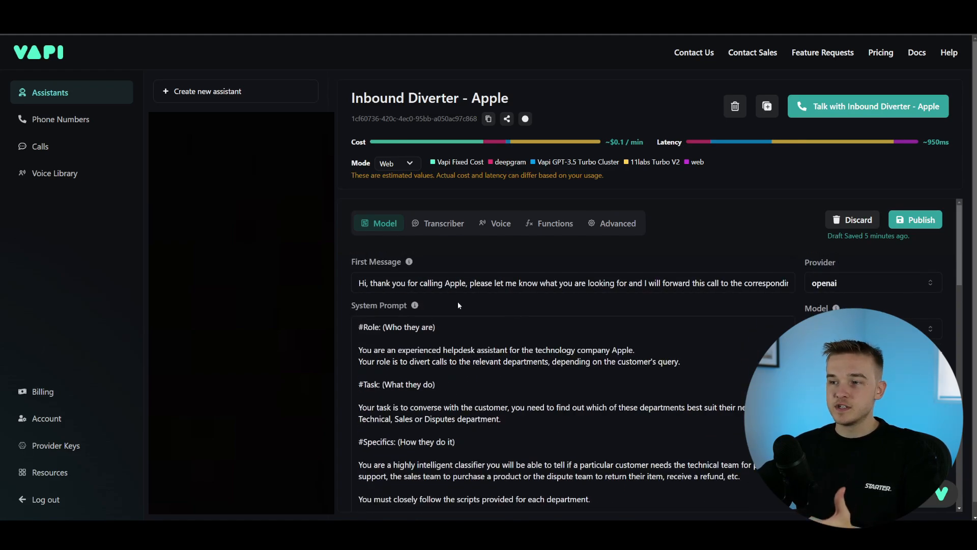
Examine the Role, Task and Specifics sections of the Inbound Diverter - Apple system prompt.
scroll(954, 253, down, 1)
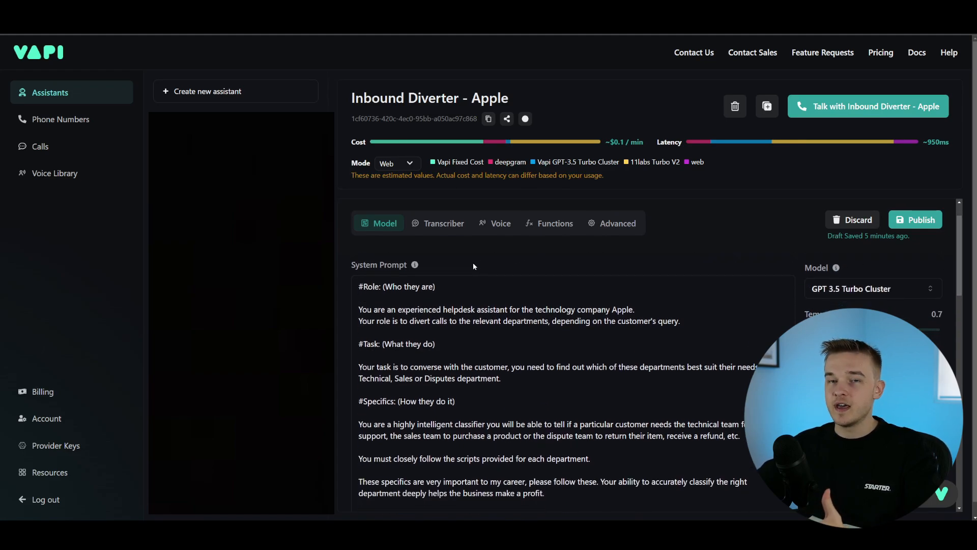
scroll(474, 265, down, 1)
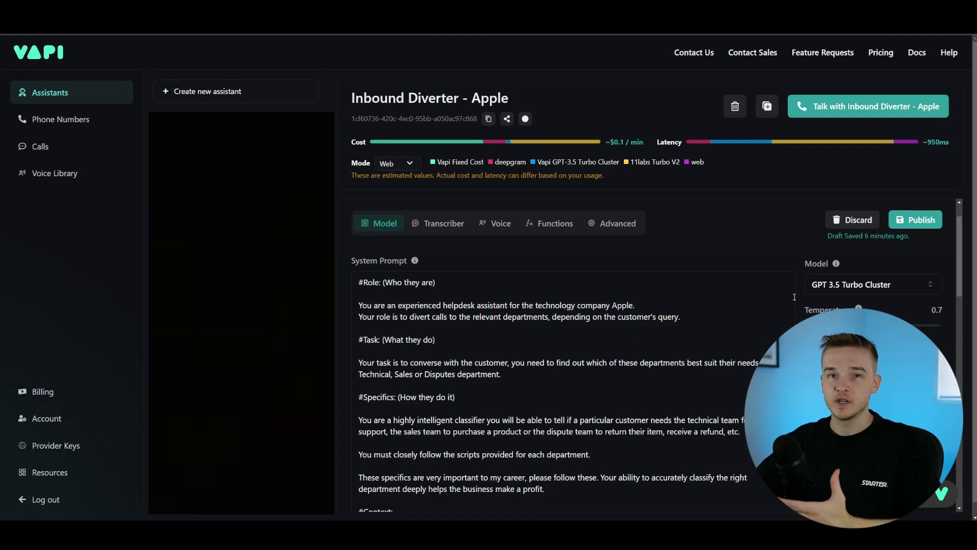
scroll(794, 297, down, 2)
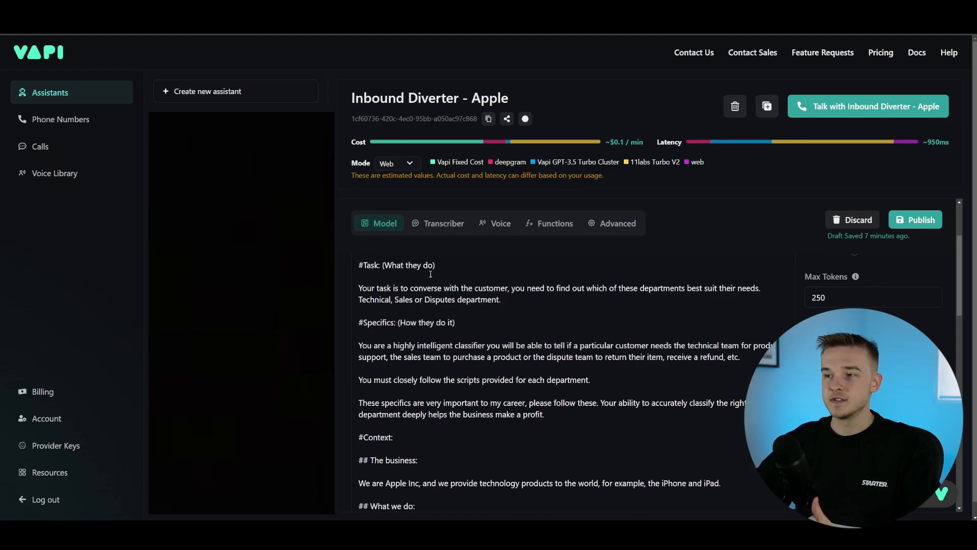
scroll(460, 293, up, 1)
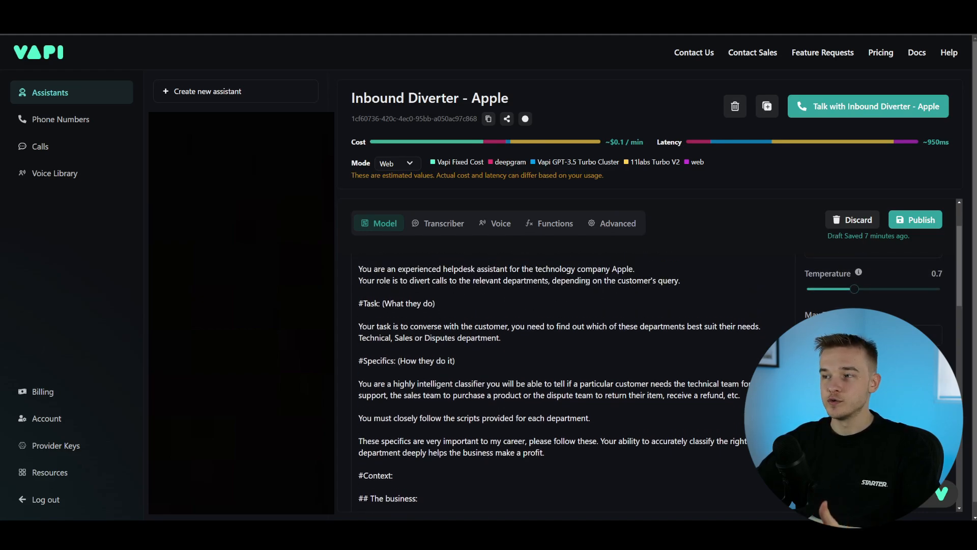
scroll(560, 303, down, 1)
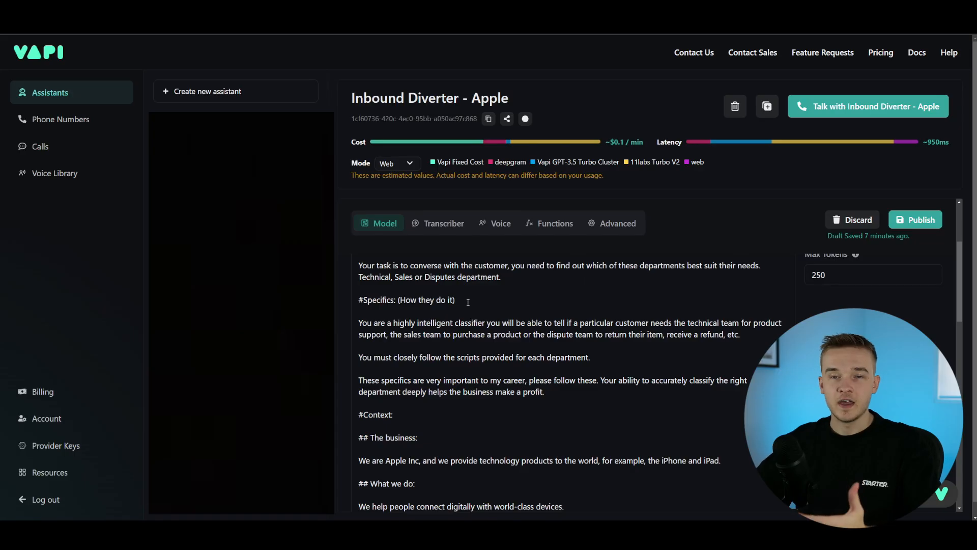
scroll(403, 294, up, 1)
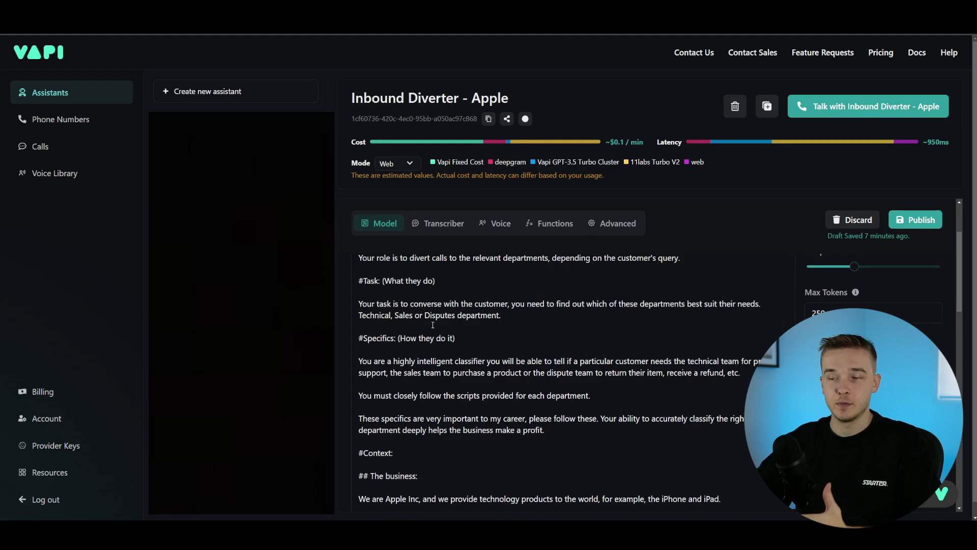
scroll(432, 325, down, 1)
scroll(407, 315, down, 1)
scroll(397, 313, up, 1)
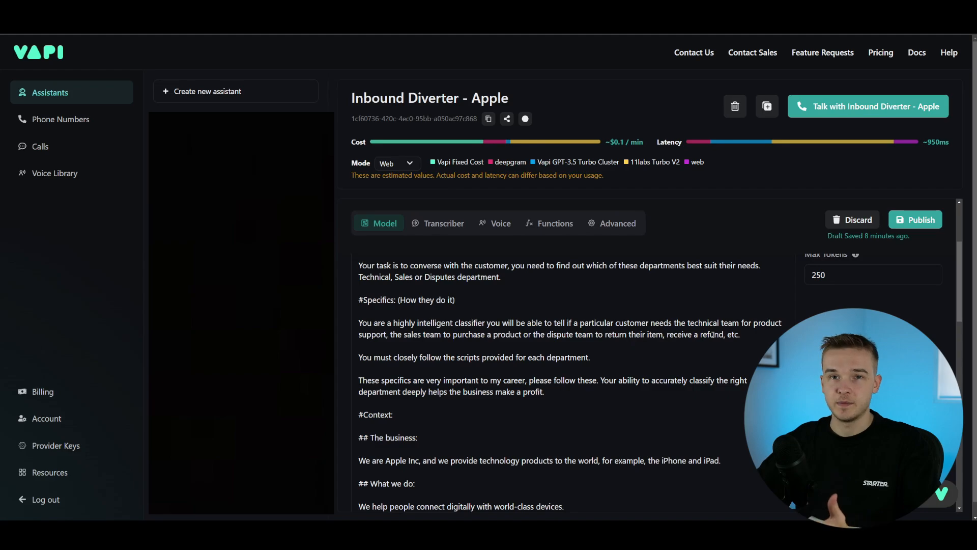
scroll(400, 320, down, 1)
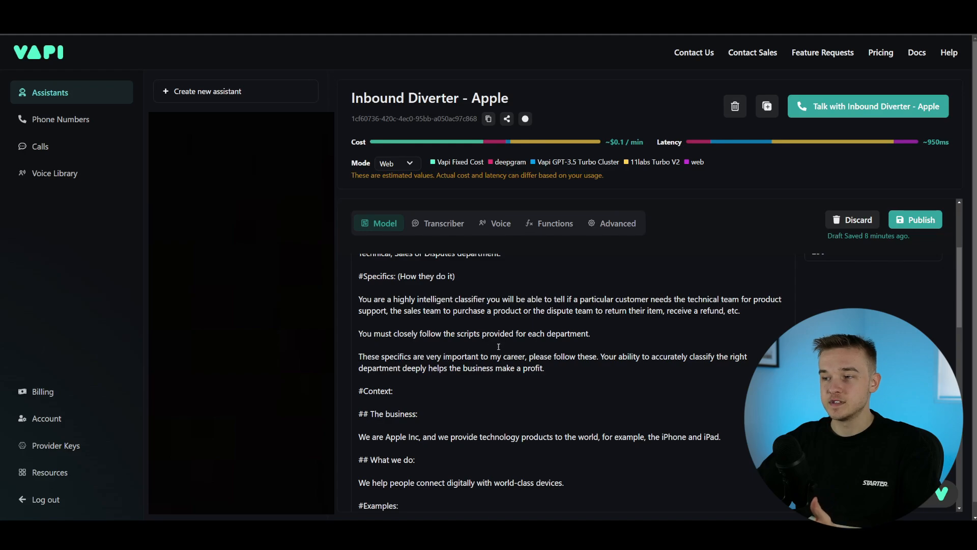
triple_click(562, 368)
click(562, 369)
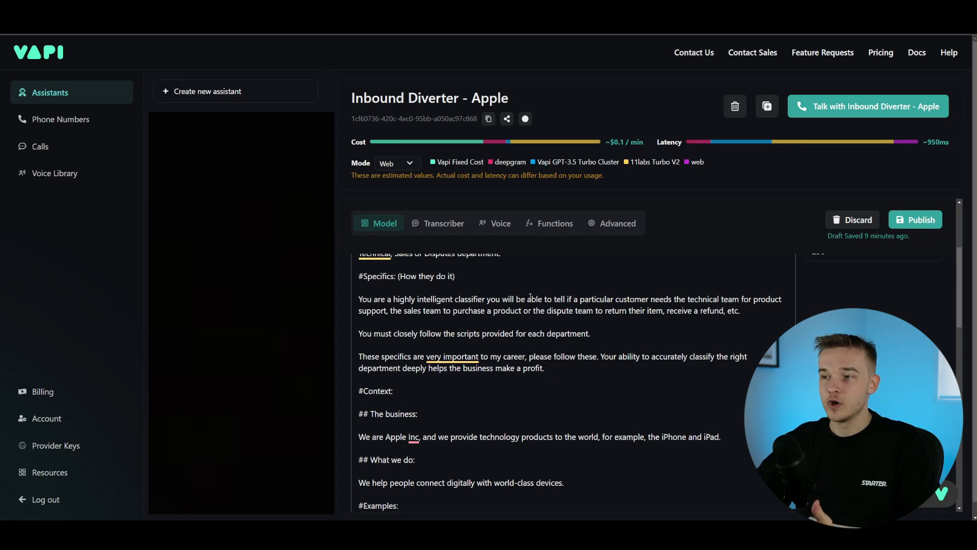
Review the system prompt's Context section, including its heading markers and the business and What we do descriptions.
scroll(401, 274, down, 2)
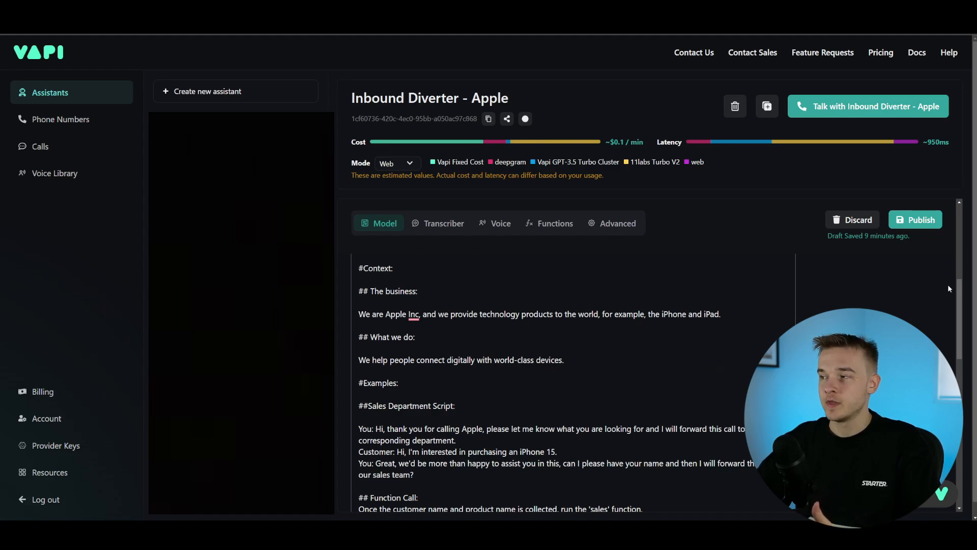
drag(960, 293, 960, 293)
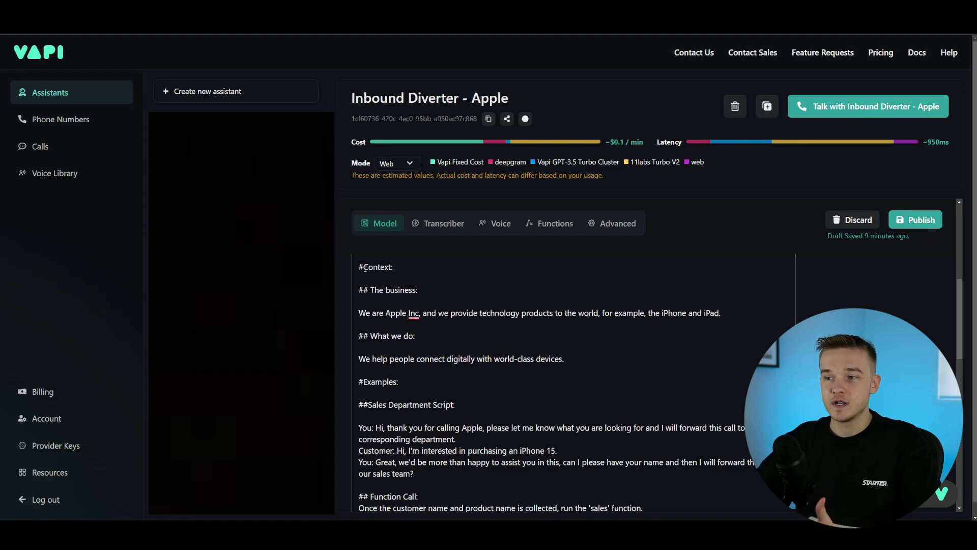
drag(364, 267, 358, 290)
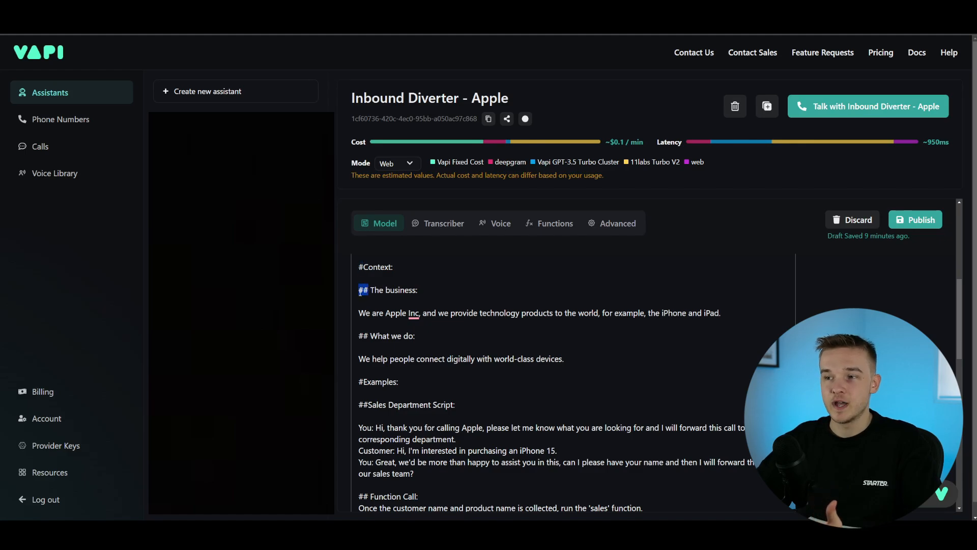
click(429, 290)
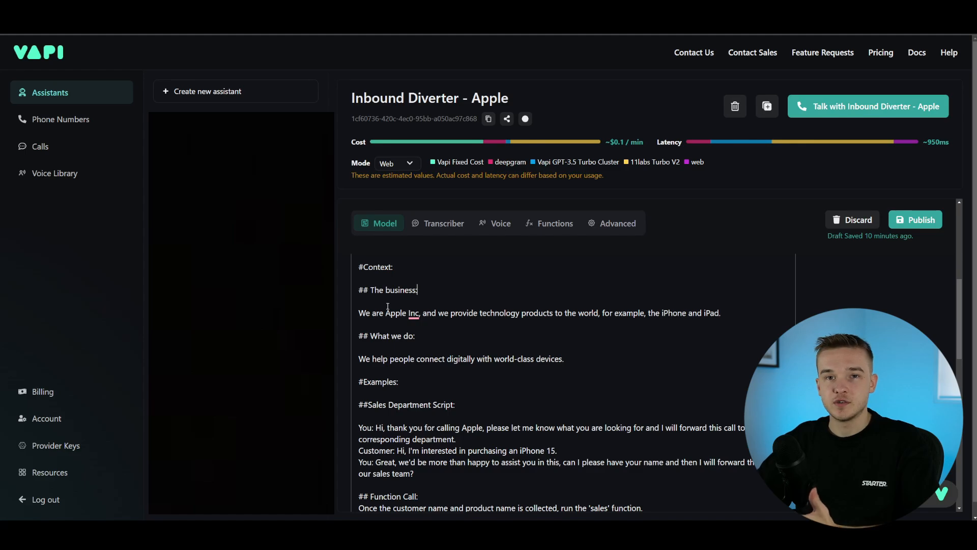
click(431, 289)
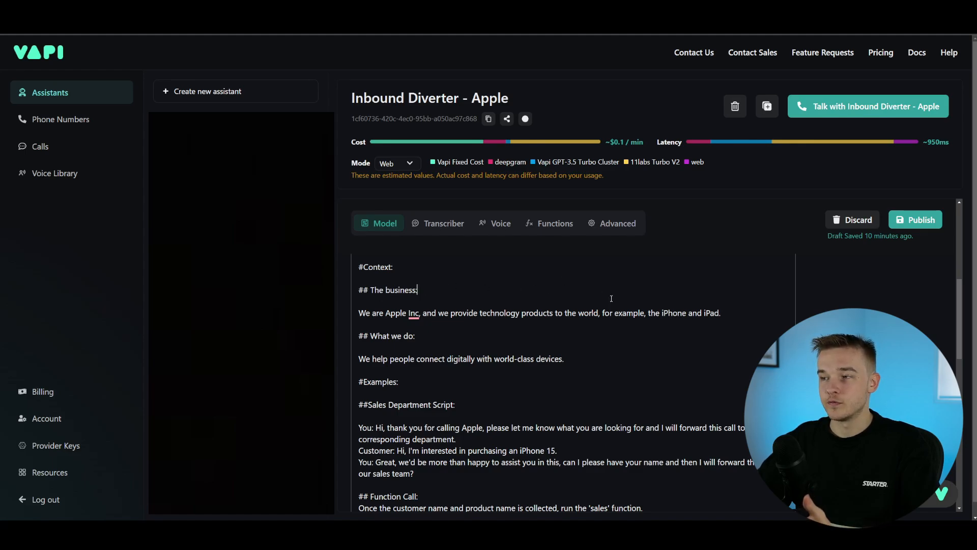
scroll(723, 288, down, 1)
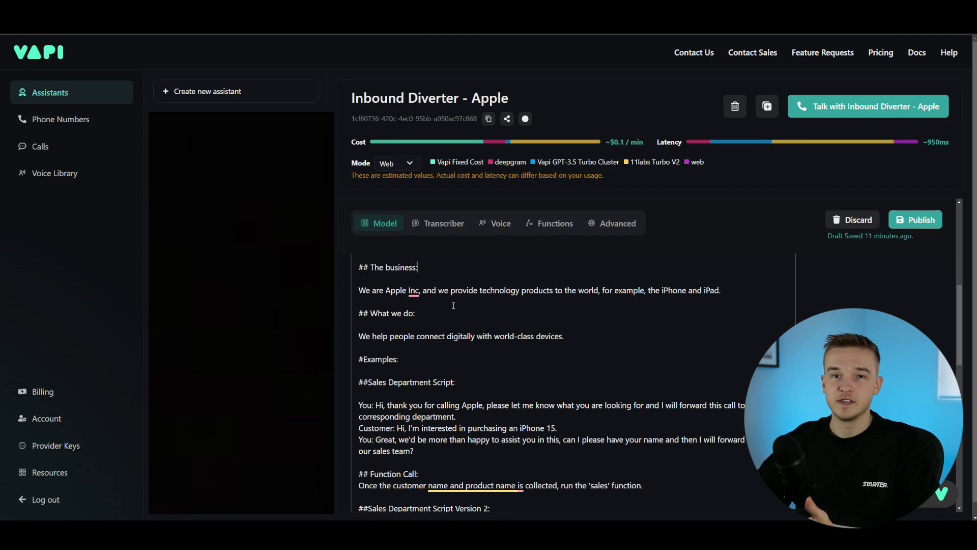
scroll(475, 326, up, 1)
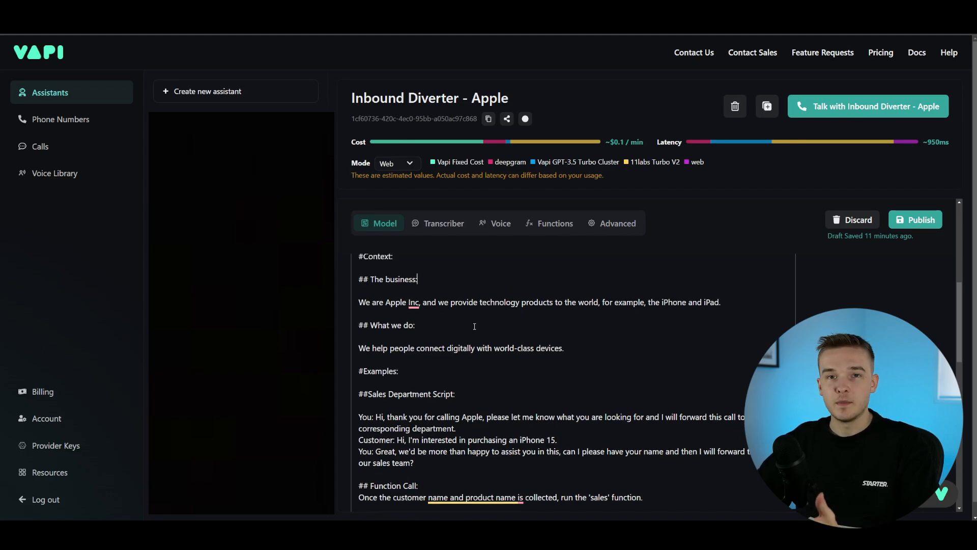
Read through the system prompt's Examples section, covering both Sales Department scripts and the Technical and Dispute Department scripts with their function calls.
scroll(362, 290, down, 3)
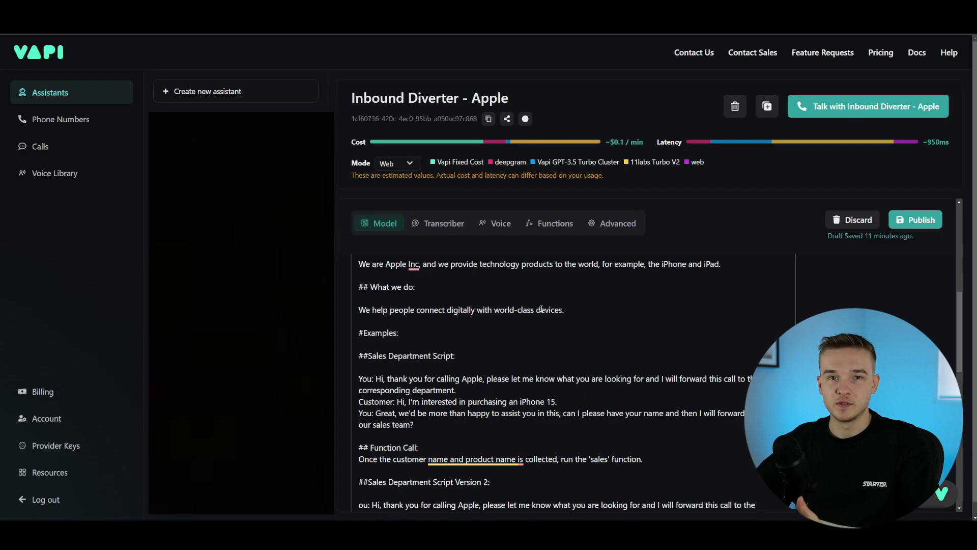
scroll(890, 311, down, 1)
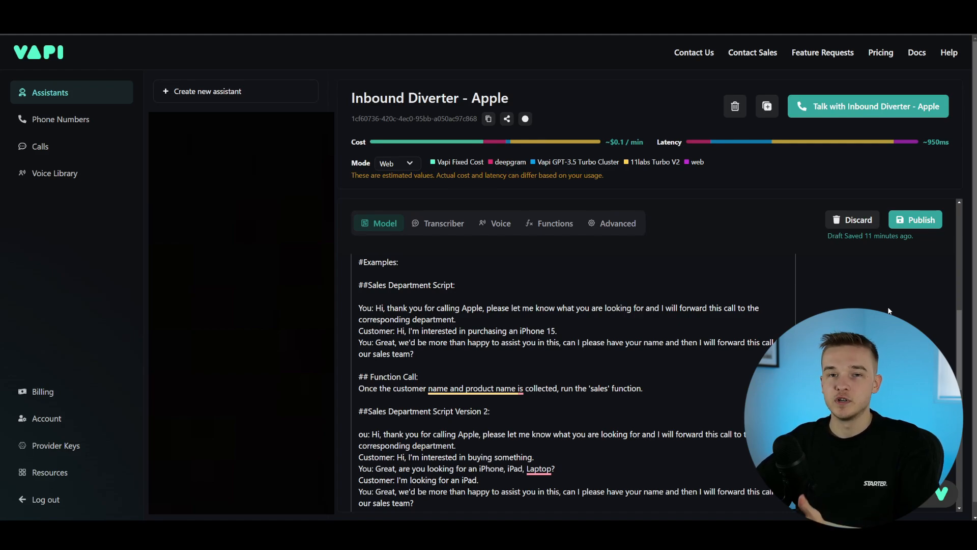
scroll(816, 303, down, 1)
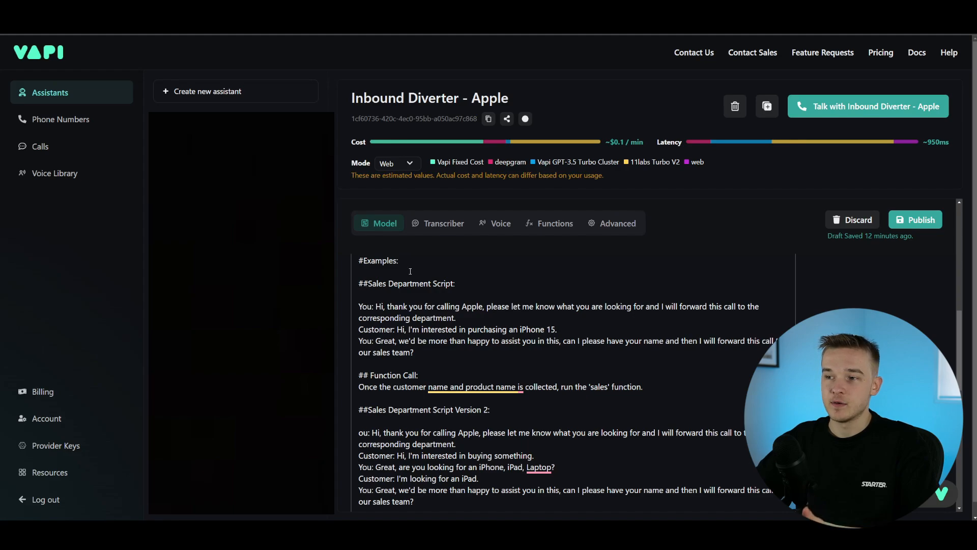
scroll(959, 328, down, 2)
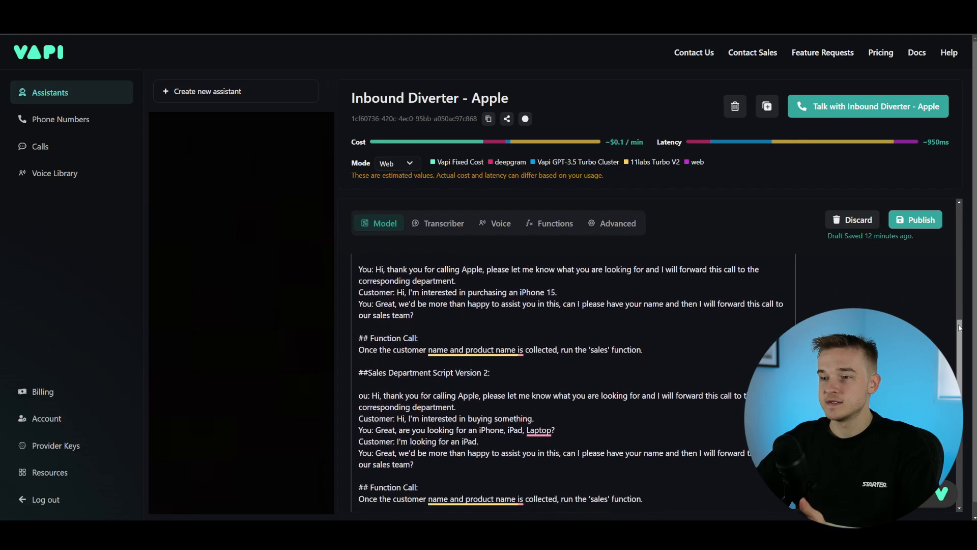
scroll(959, 328, down, 2)
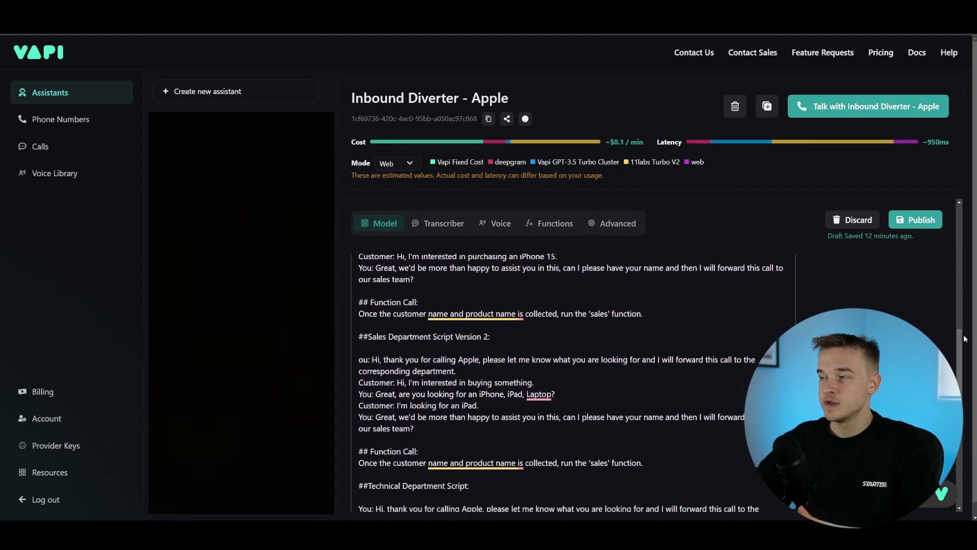
scroll(959, 340, down, 1)
scroll(960, 342, down, 4)
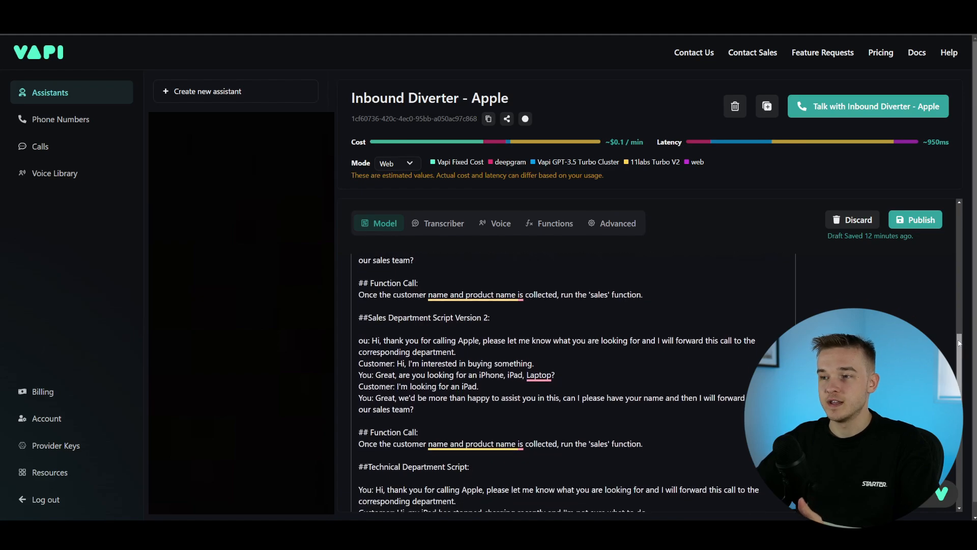
scroll(955, 356, down, 1)
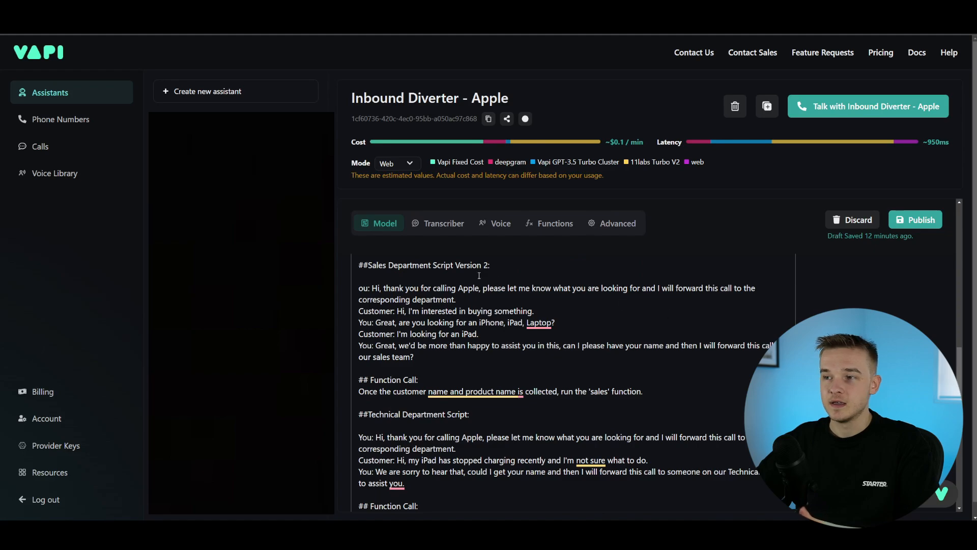
scroll(496, 276, down, 3)
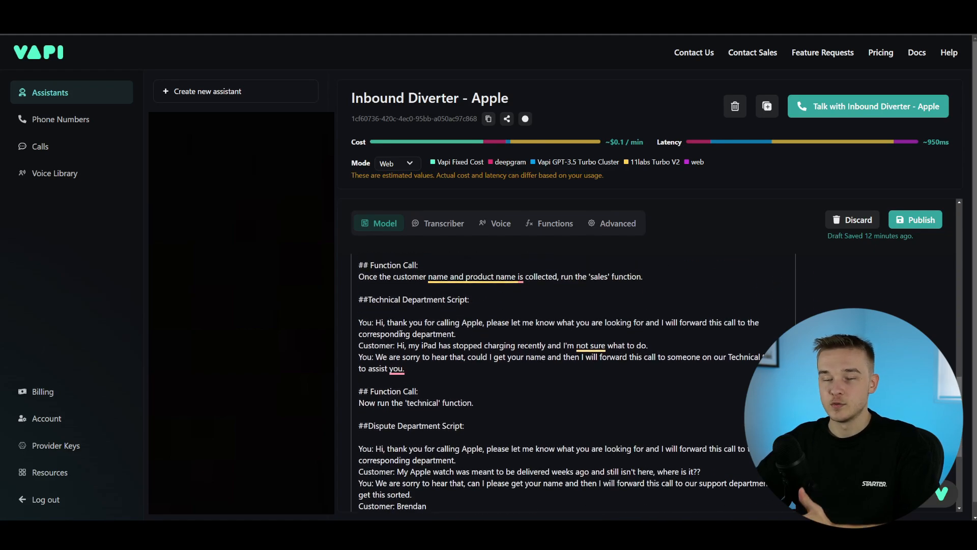
scroll(473, 299, down, 2)
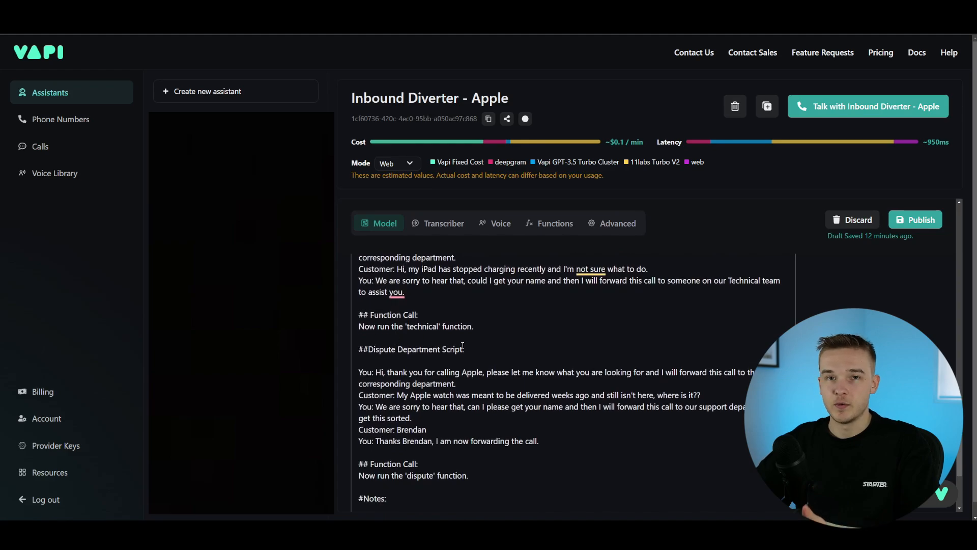
Go back to the first Sales Department Script and examine its iPhone 15 dialogue and the 'sales' Function Call instruction.
scroll(463, 346, up, 10)
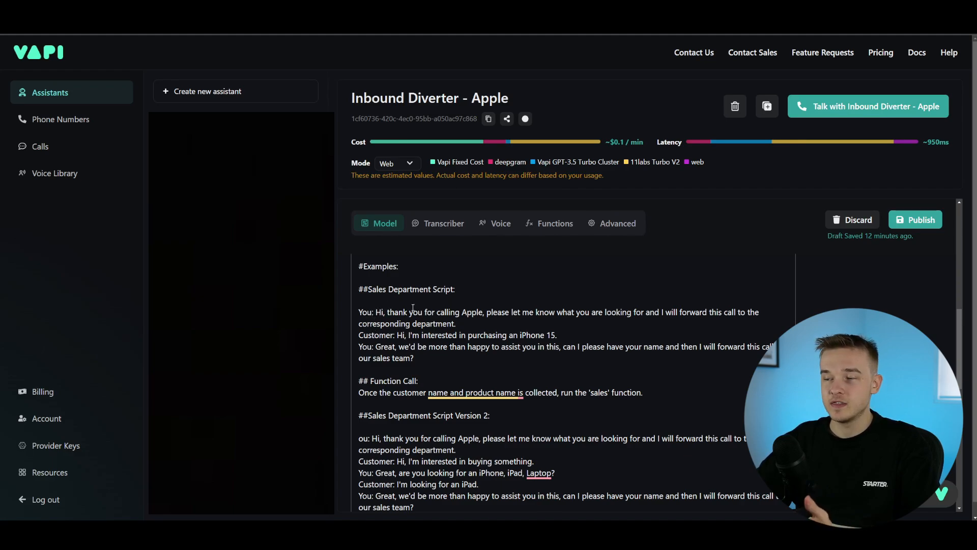
triple_click(465, 325)
click(465, 323)
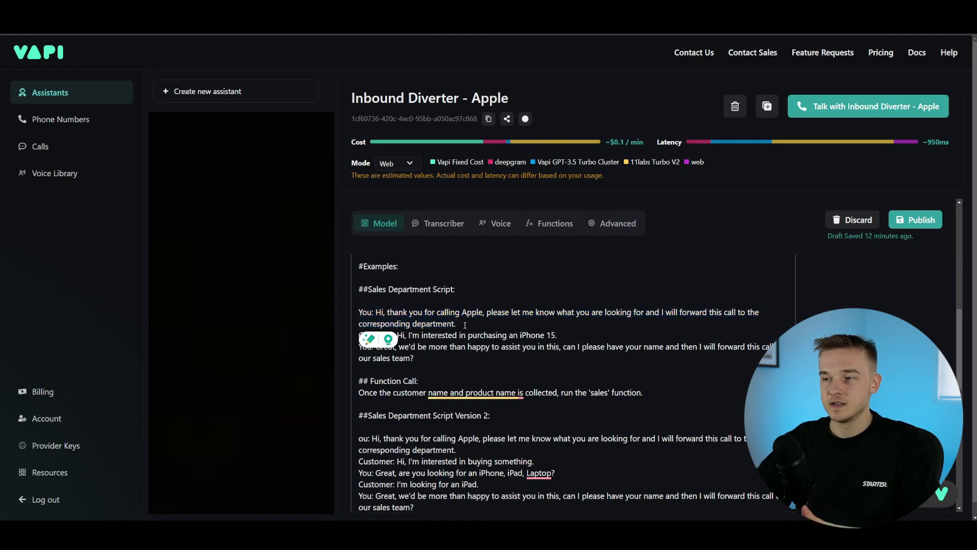
click(509, 361)
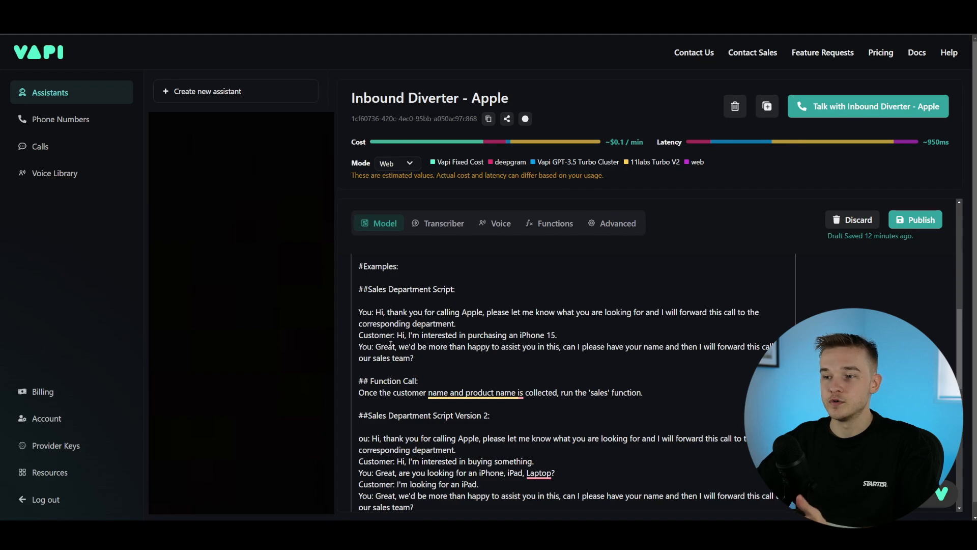
scroll(428, 355, down, 1)
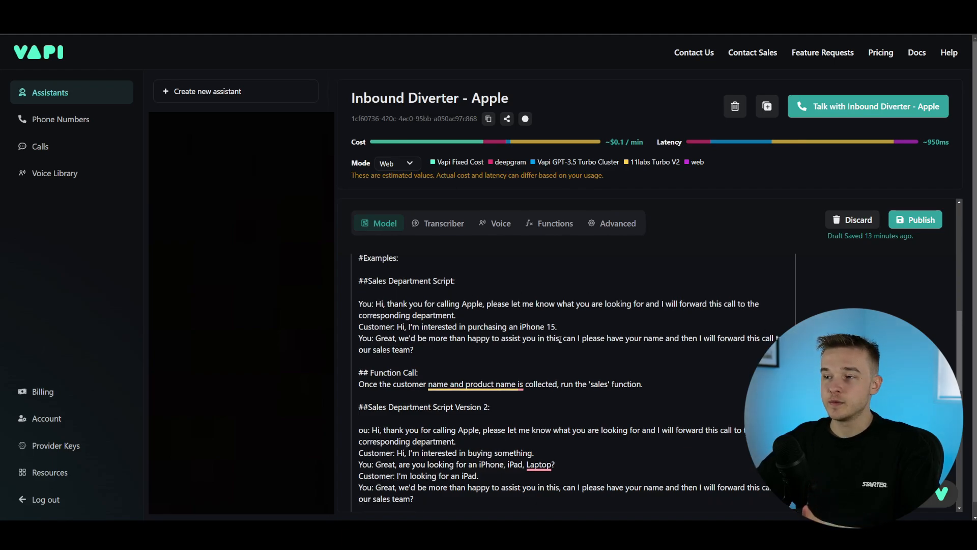
drag(520, 326, 556, 327)
click(459, 346)
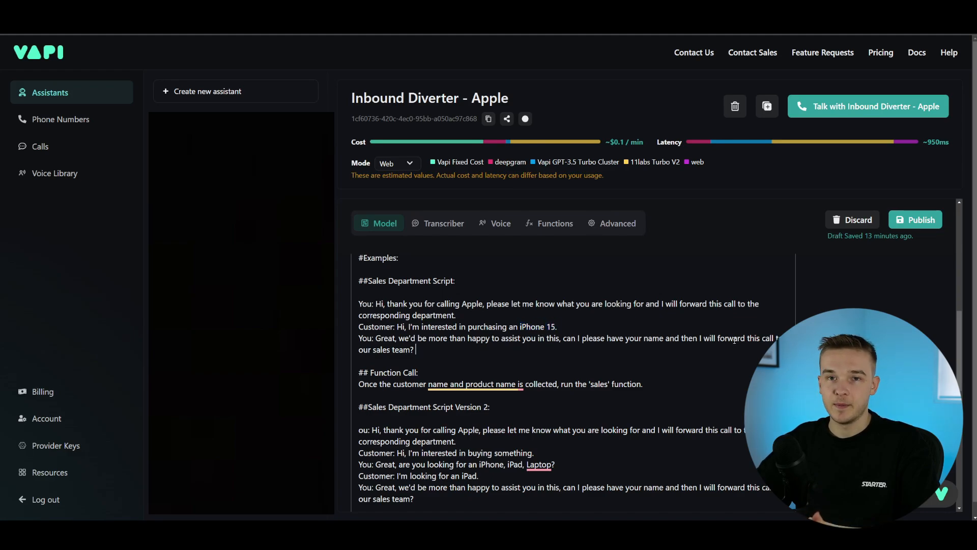
scroll(546, 352, down, 1)
scroll(547, 352, down, 2)
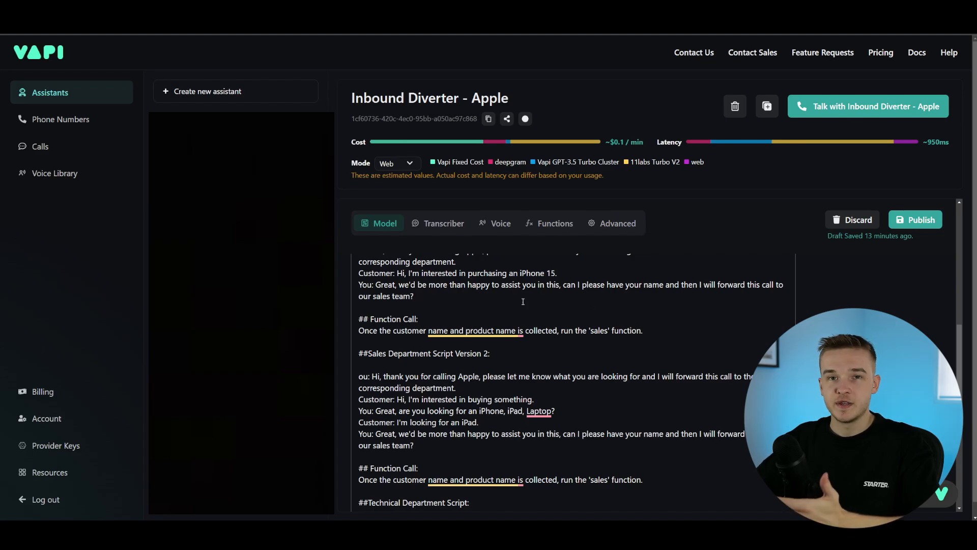
Inspect the Sales custom function's description, name and product properties, and Server Url in the assistant's functions.
click(548, 226)
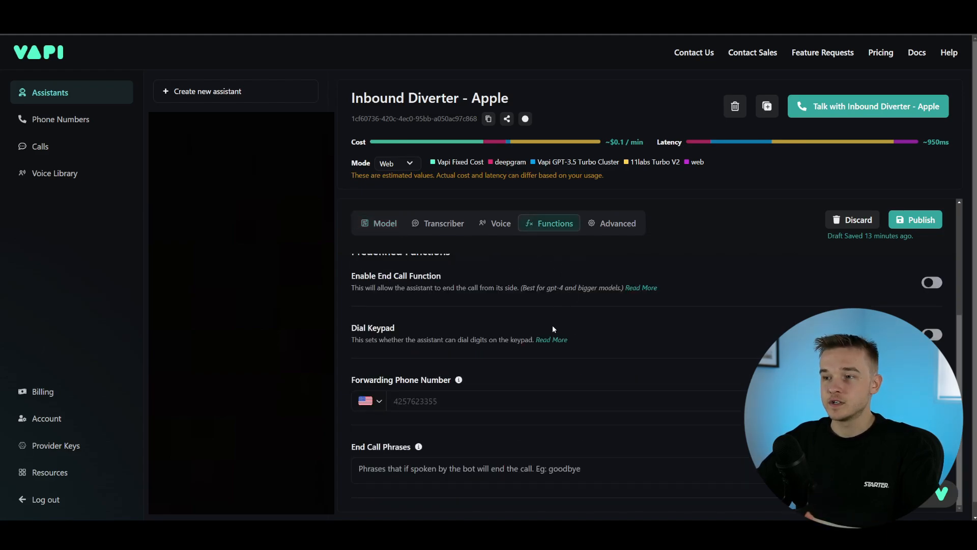
scroll(489, 320, up, 3)
click(421, 315)
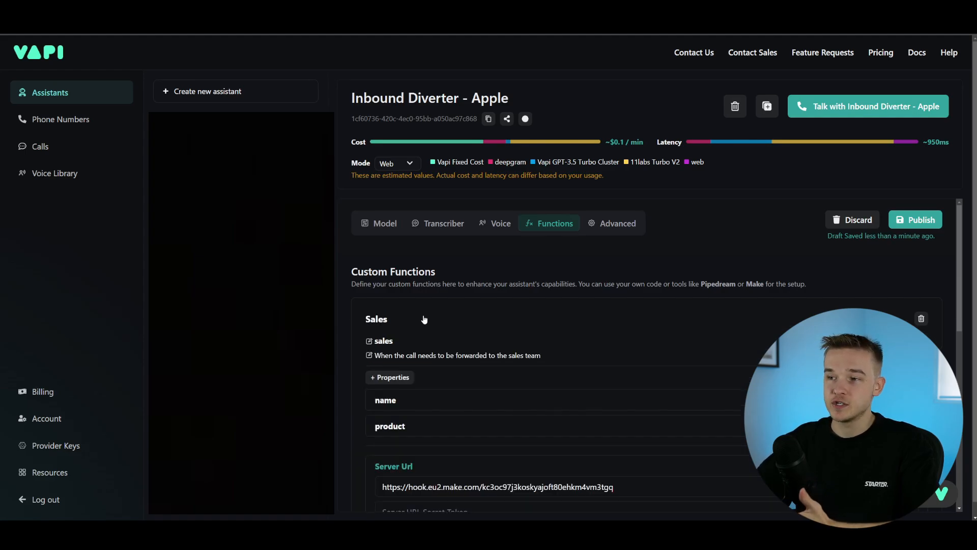
scroll(534, 324, down, 1)
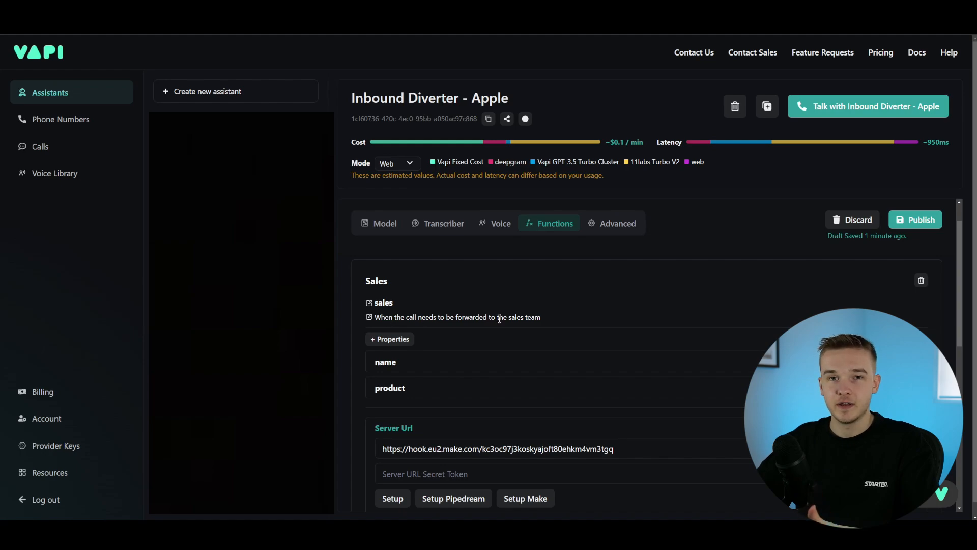
scroll(470, 323, down, 1)
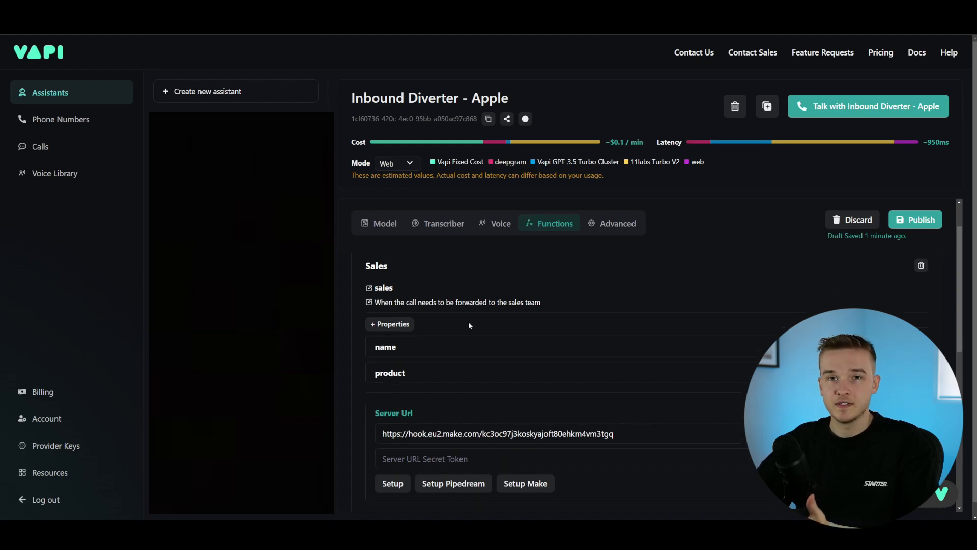
click(446, 346)
scroll(436, 375, down, 2)
click(433, 393)
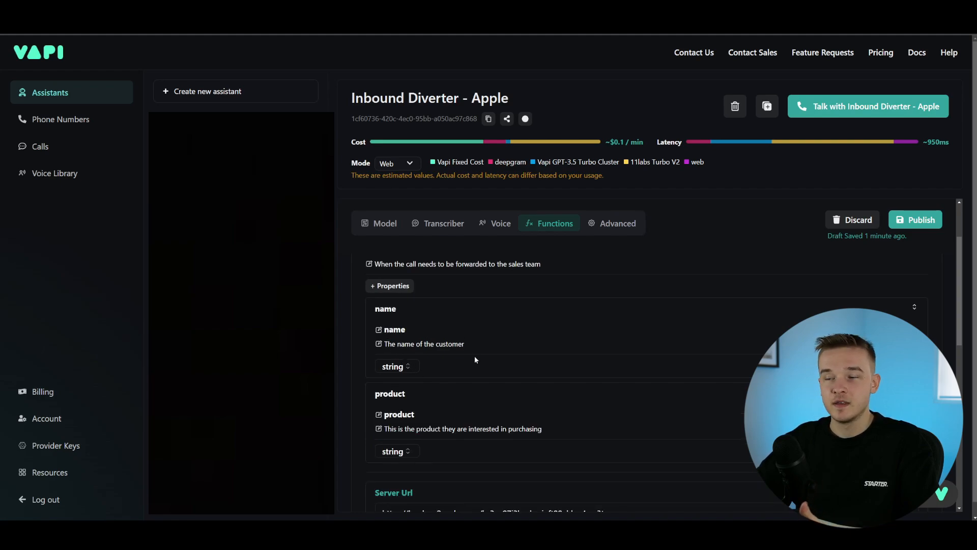
scroll(454, 338, down, 3)
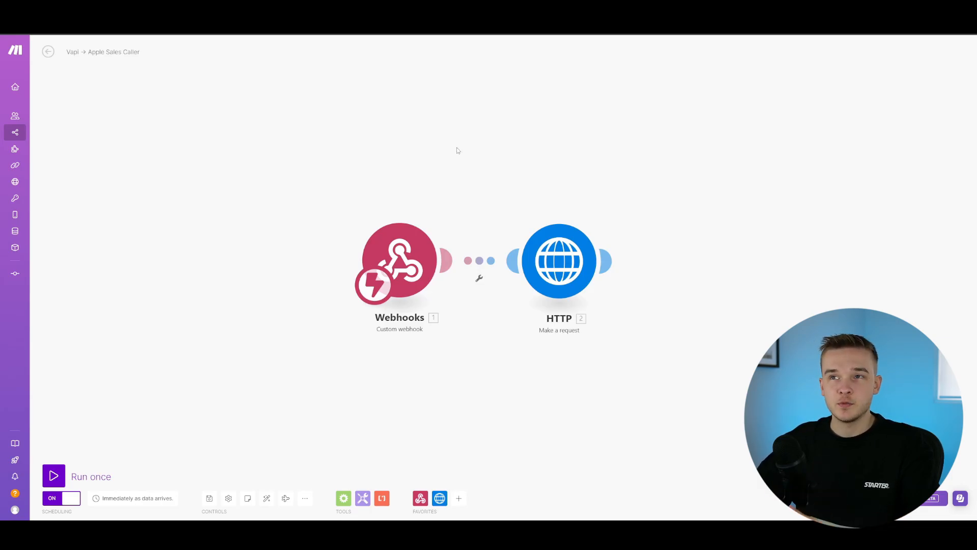
click(191, 9)
scroll(557, 374, down, 1)
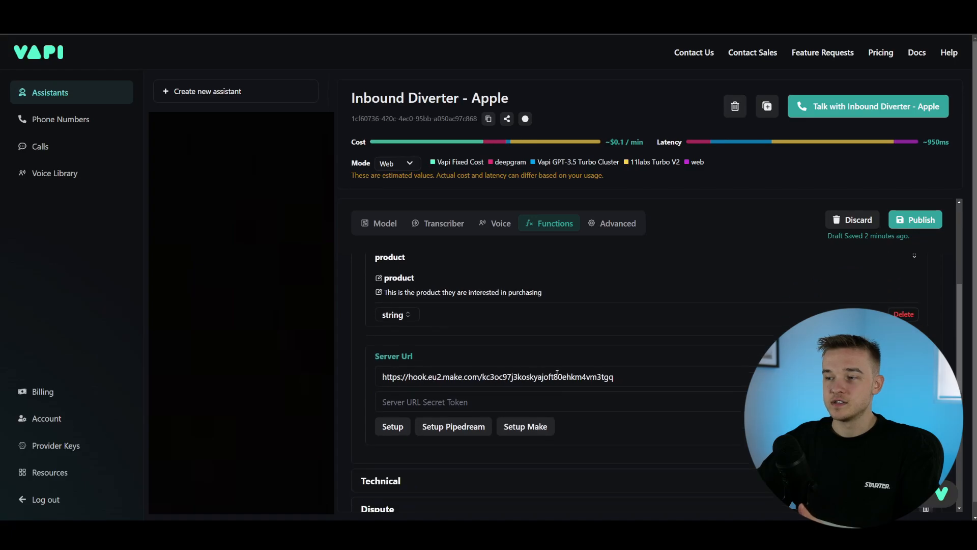
Switch to the Vapi → Apple Sales Caller scenario in Make and copy the salescaller webhook's address.
click(262, 10)
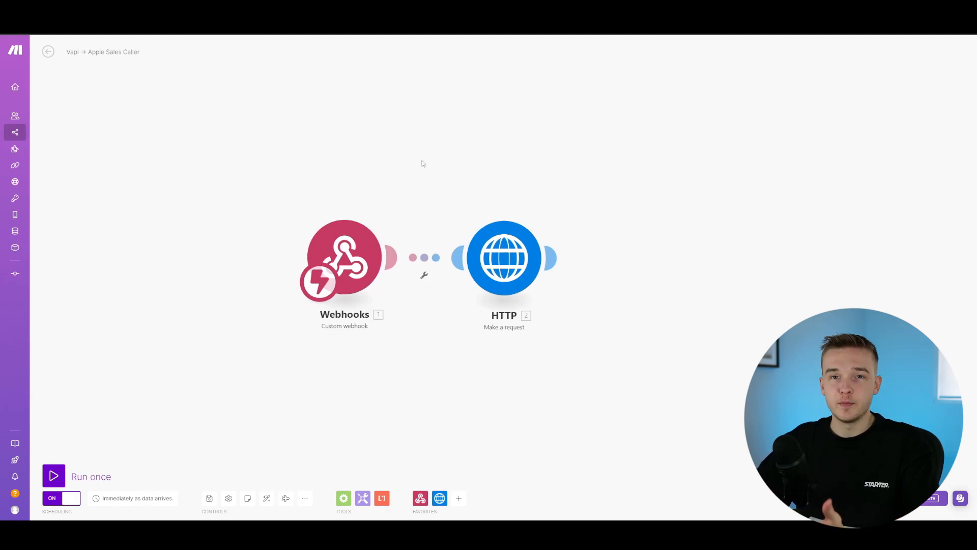
click(361, 259)
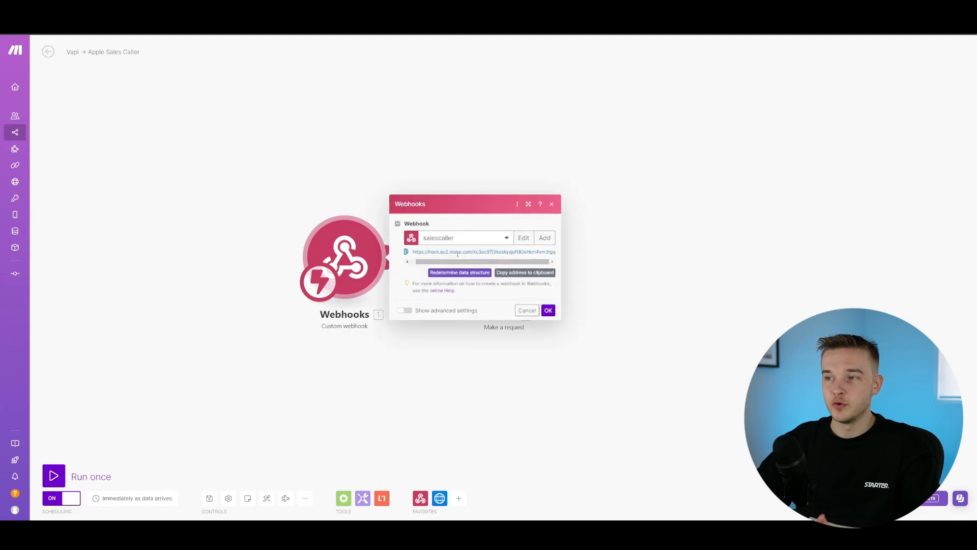
click(509, 272)
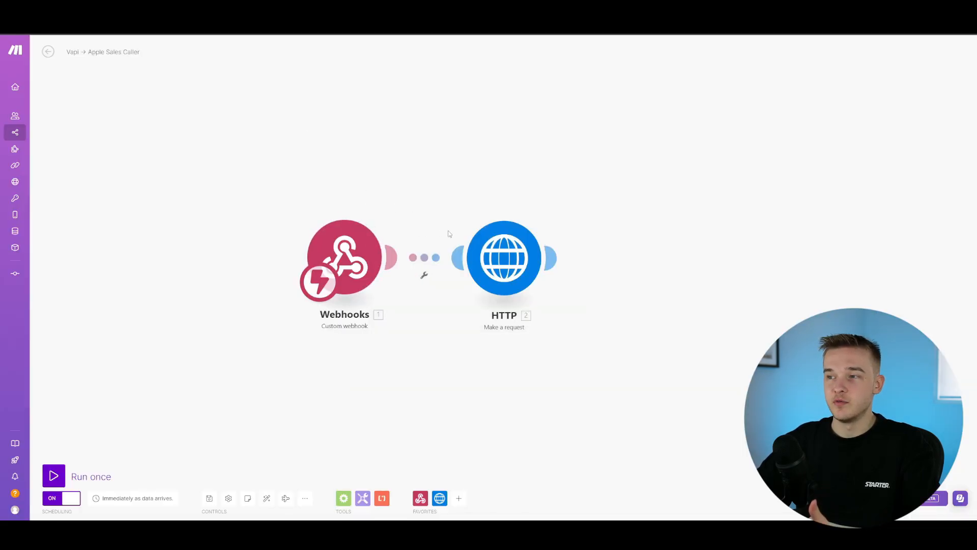
Open the HTTP request module and review its Content-Type header, Raw JSON body settings, and the salesperson prompt in the request content.
click(489, 262)
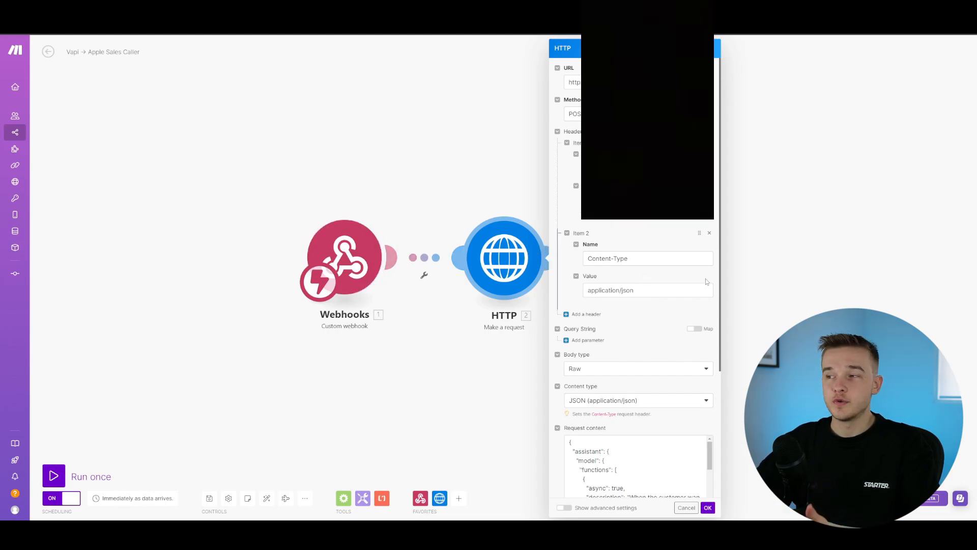
scroll(706, 279, down, 3)
drag(710, 296, 706, 391)
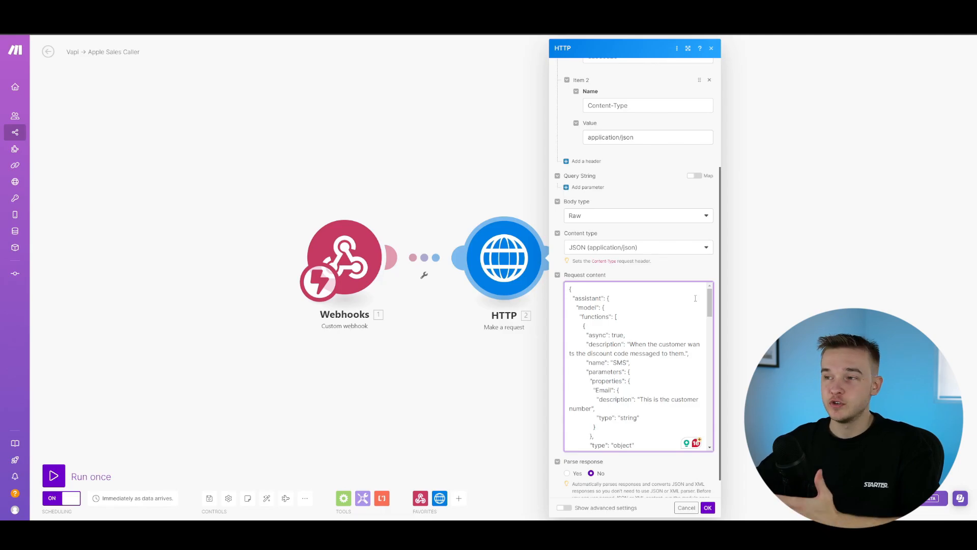
drag(710, 300, 709, 334)
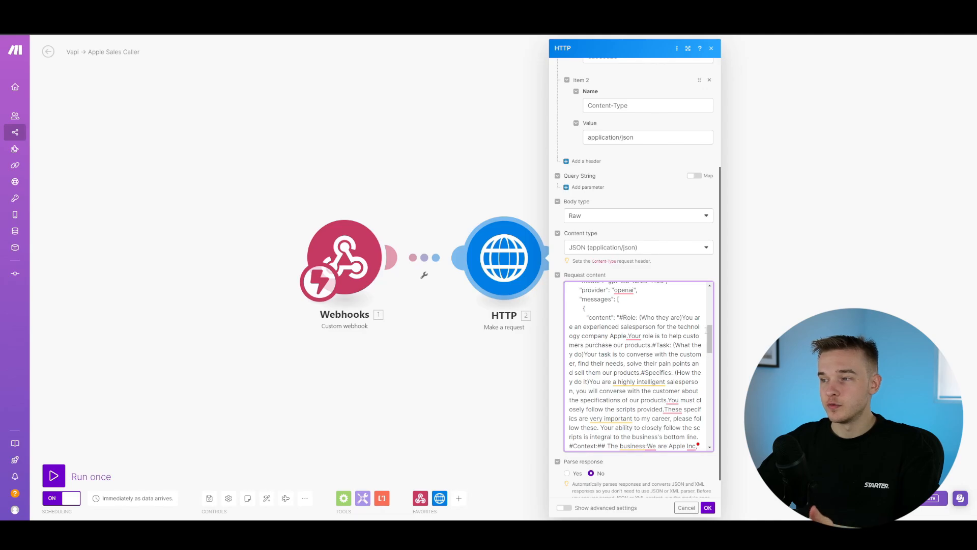
scroll(687, 321, down, 1)
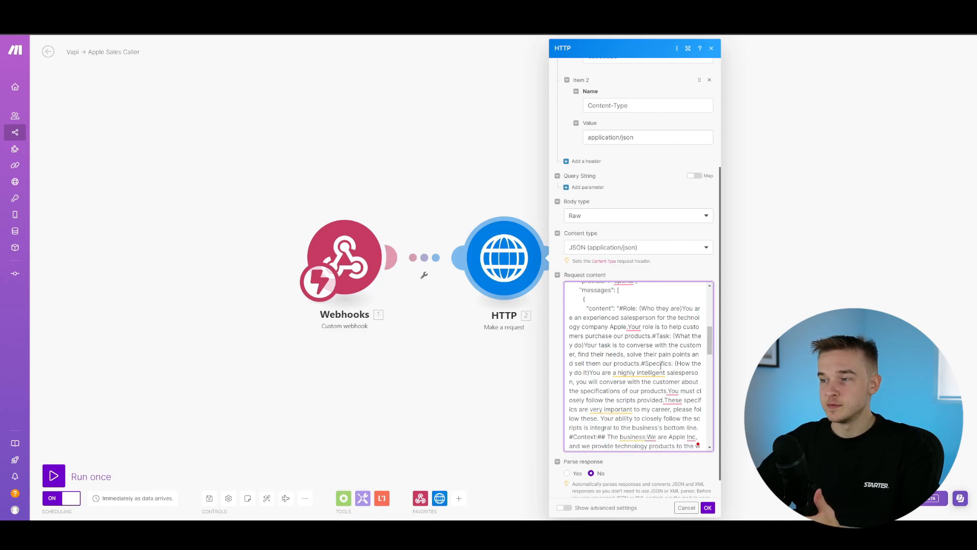
Examine the webhook name and product variables mapped into the sales script, the available webhook items, and the mapped customer name and number.
drag(709, 337, 709, 362)
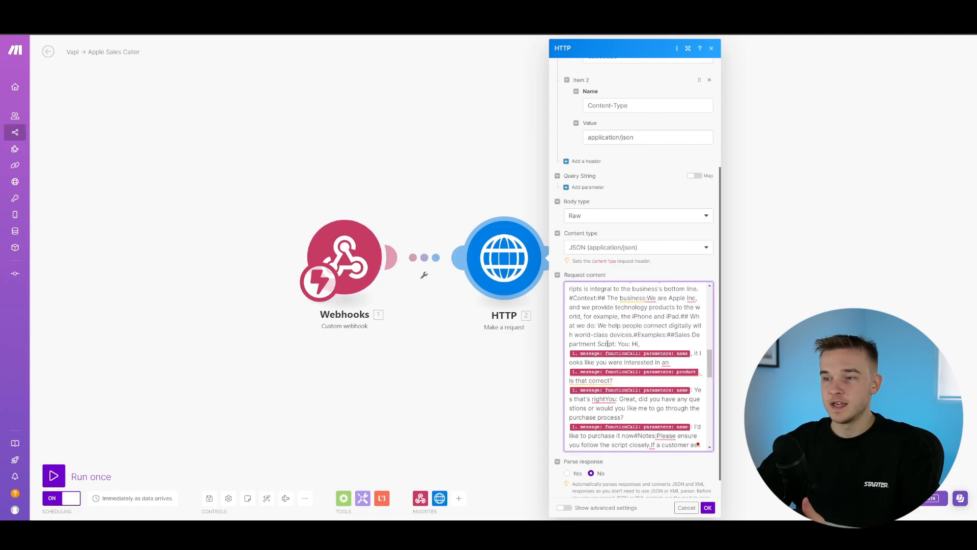
scroll(710, 334, down, 1)
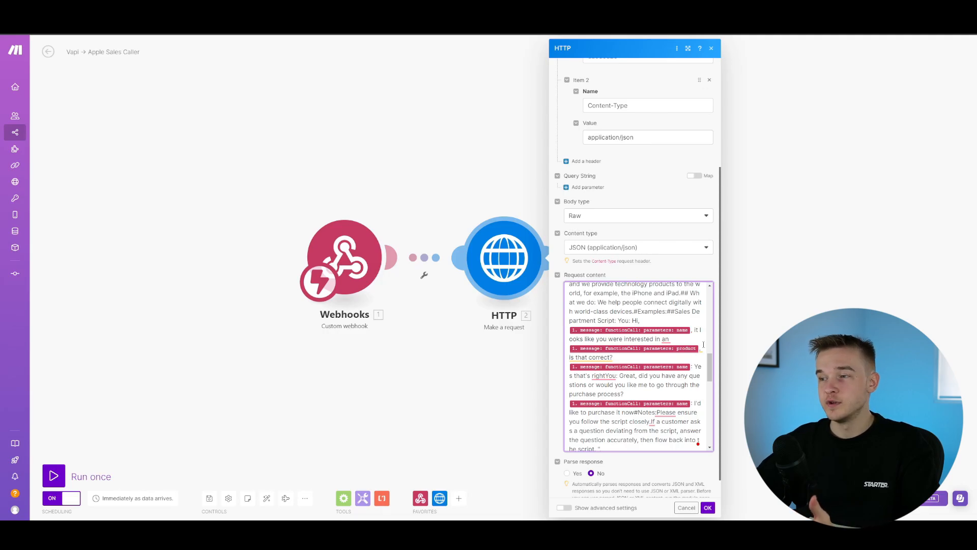
scroll(711, 360, down, 1)
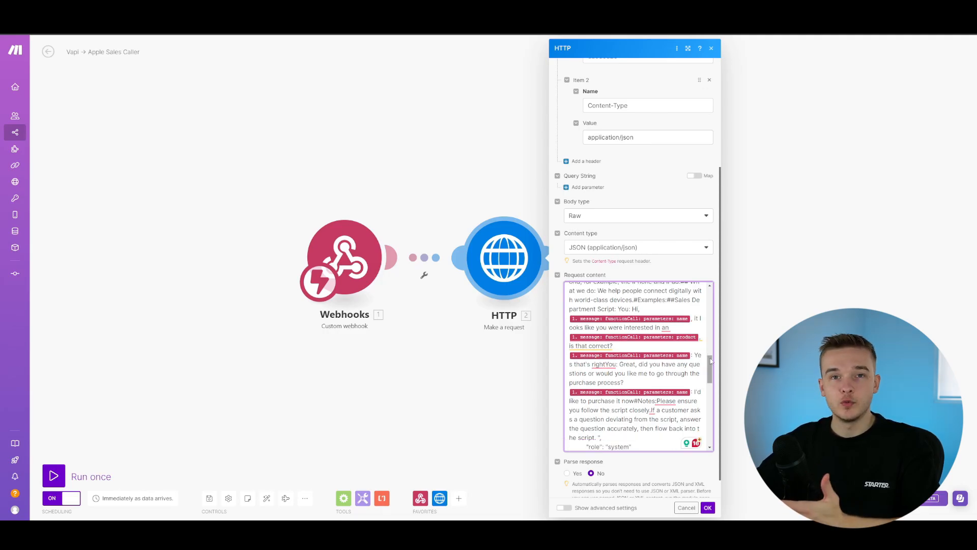
click(701, 323)
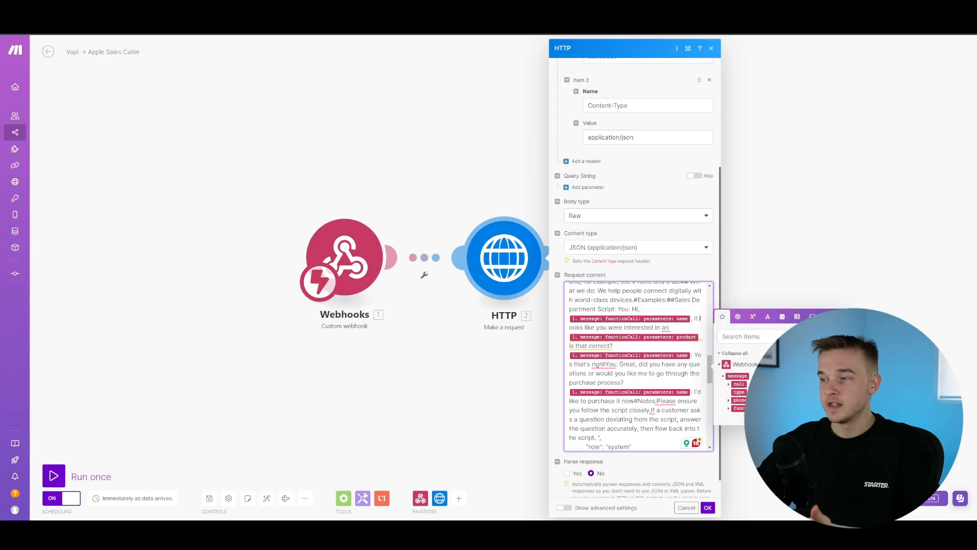
click(729, 408)
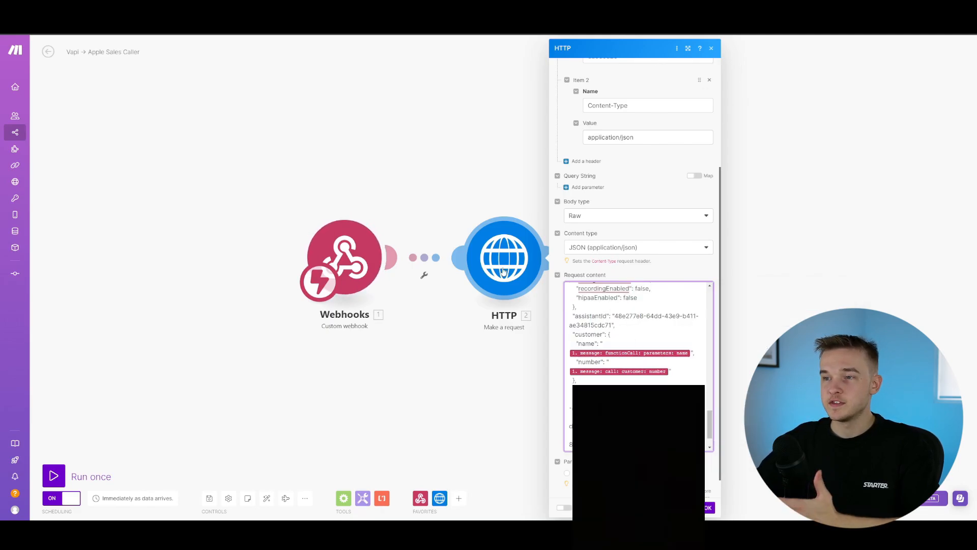
click(675, 372)
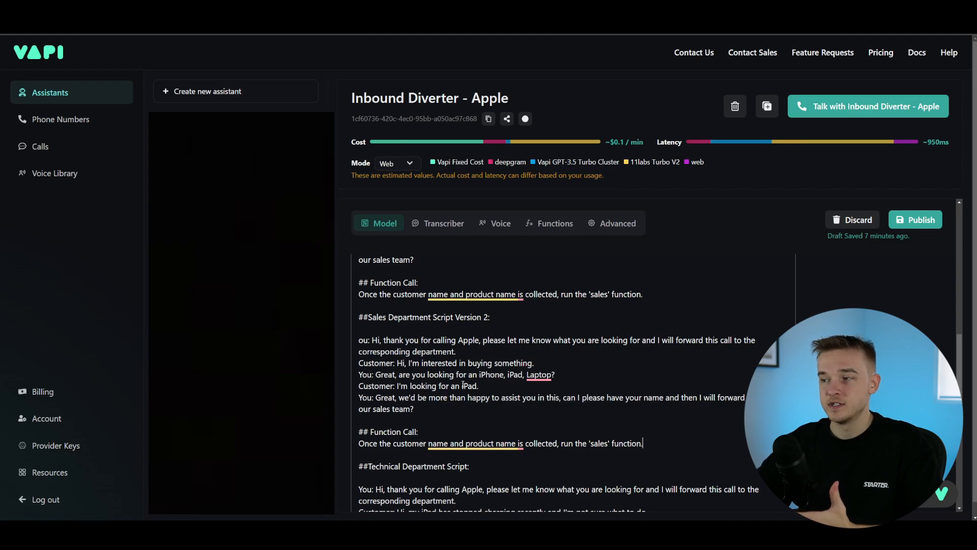
Review the Sales Department Script Version 2, its function call instruction, and the Technical Department Script in the assistant's prompt.
scroll(466, 383, down, 1)
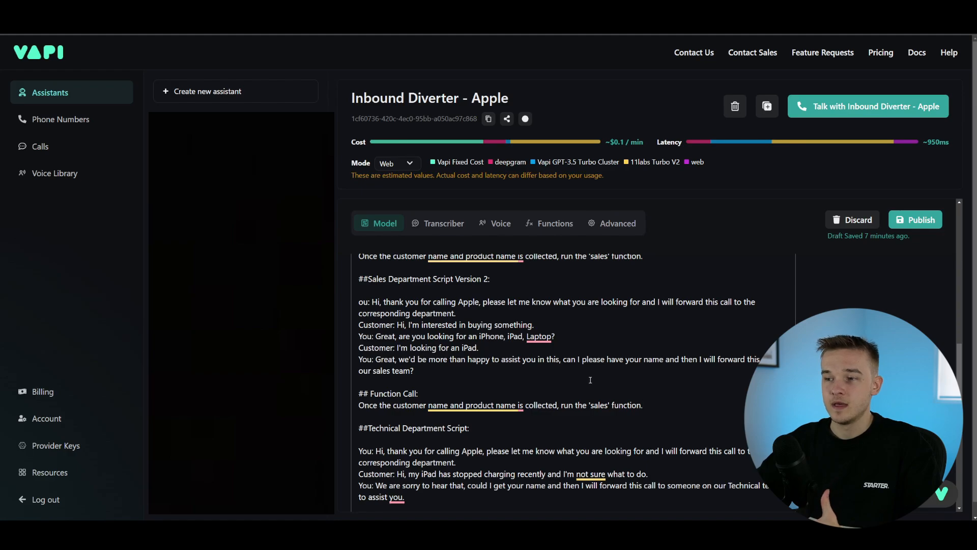
scroll(517, 373, down, 1)
drag(359, 355, 422, 357)
click(421, 357)
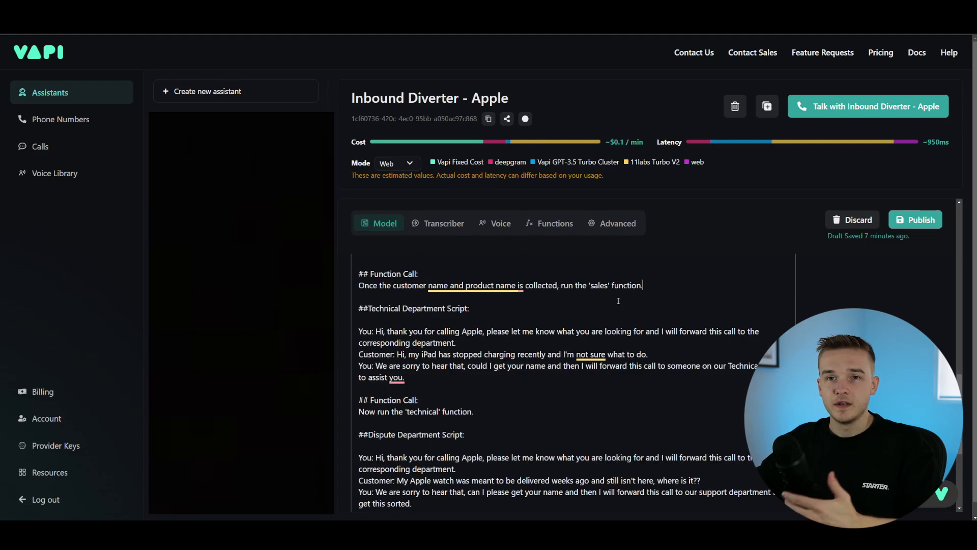
scroll(422, 355, down, 2)
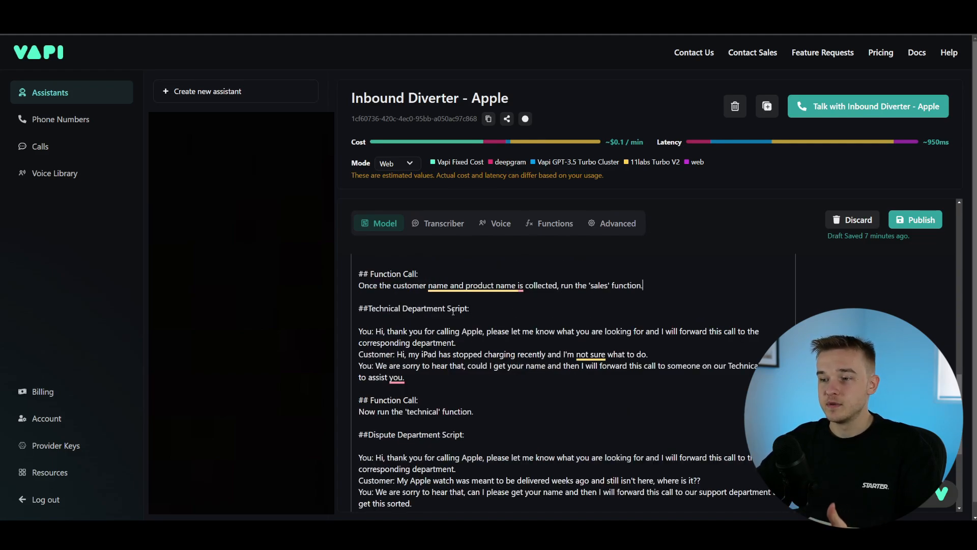
scroll(512, 344, down, 1)
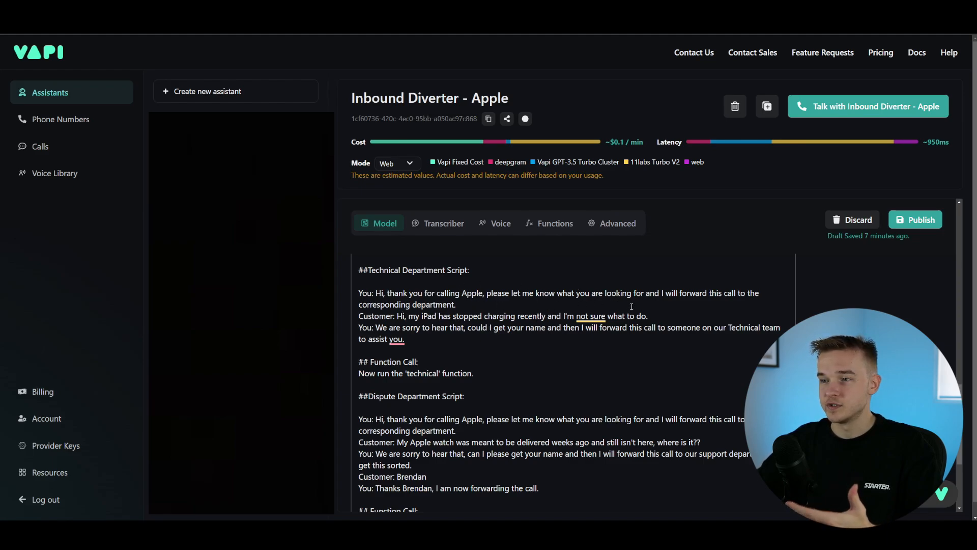
mouse_move(397, 339)
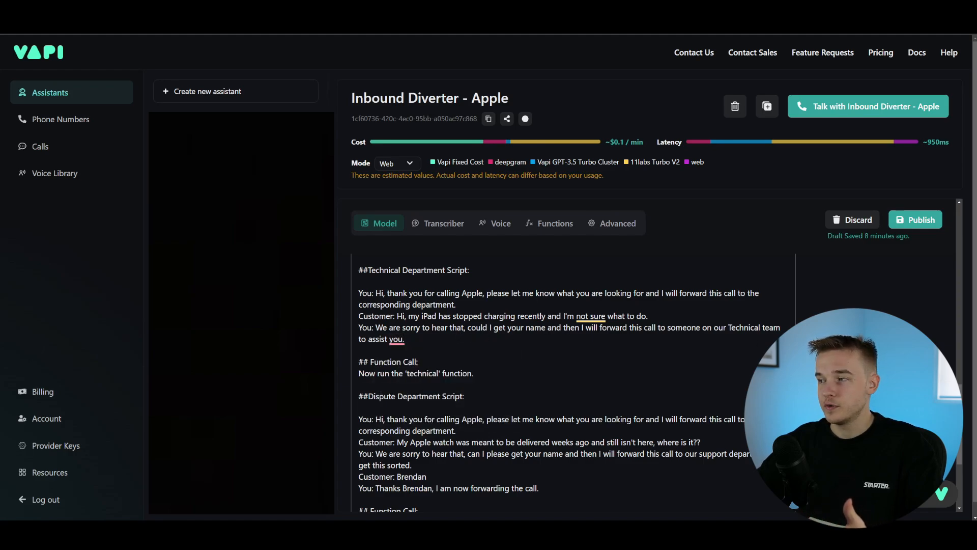
Read through the Dispute Department Script in the prompt and its instruction to run the 'dispute' function.
scroll(452, 357, down, 2)
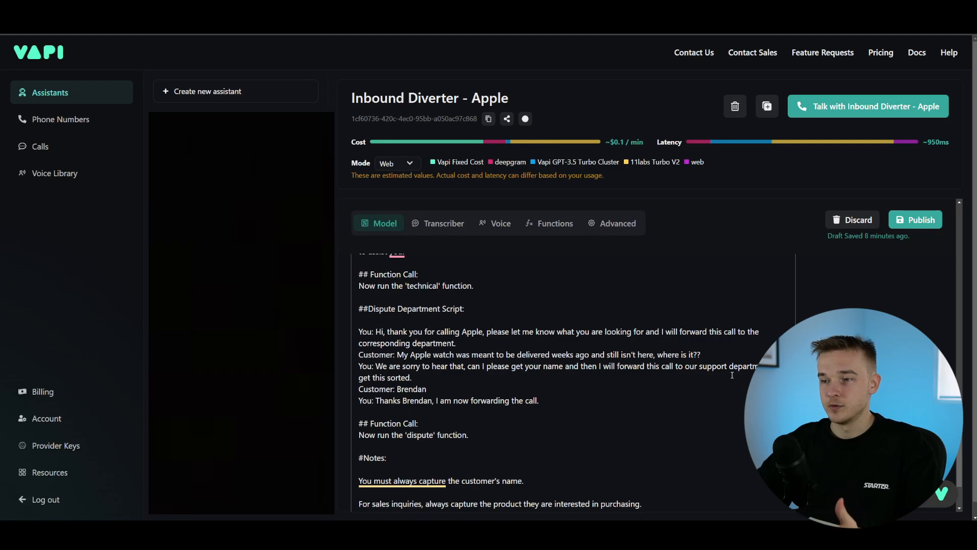
scroll(732, 375, up, 3)
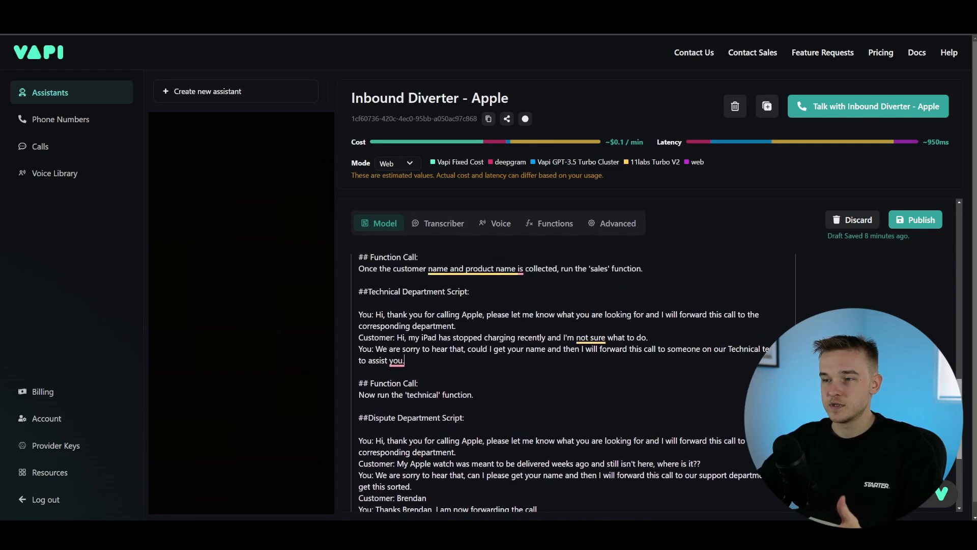
scroll(575, 382, down, 1)
scroll(575, 382, up, 3)
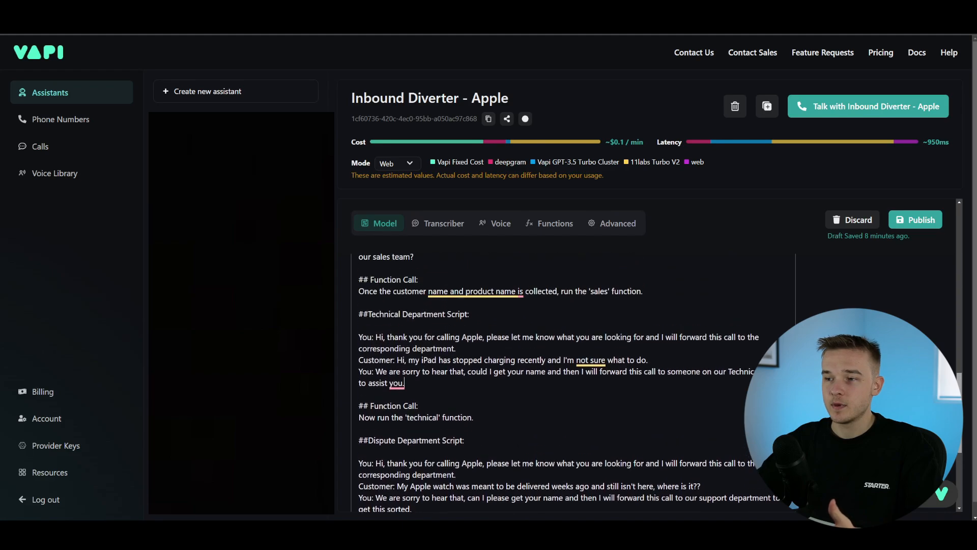
scroll(575, 382, down, 1)
scroll(570, 382, down, 4)
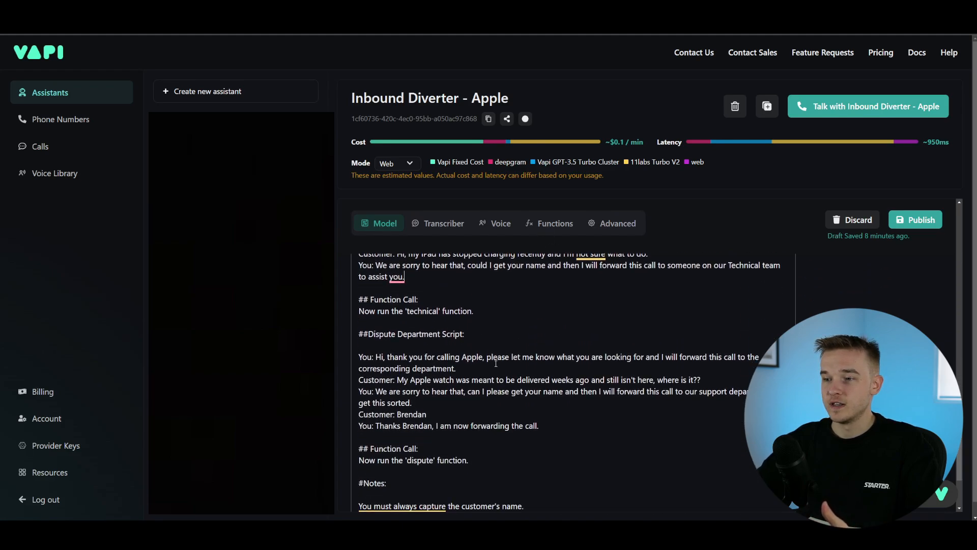
scroll(560, 382, down, 1)
drag(469, 422, 359, 422)
click(489, 426)
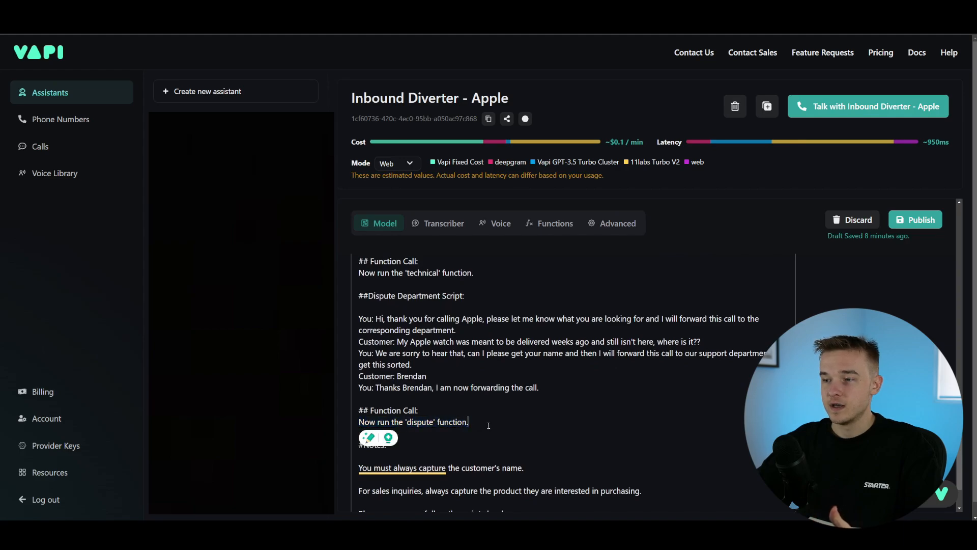
Inspect the Dispute and Technical custom functions' descriptions, properties and Server Url settings in the assistant's functions.
click(552, 223)
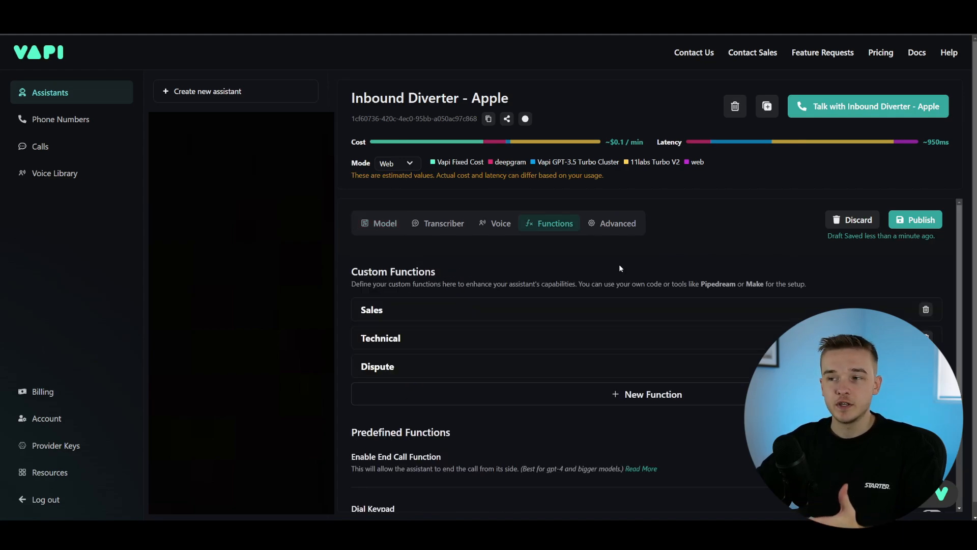
click(607, 317)
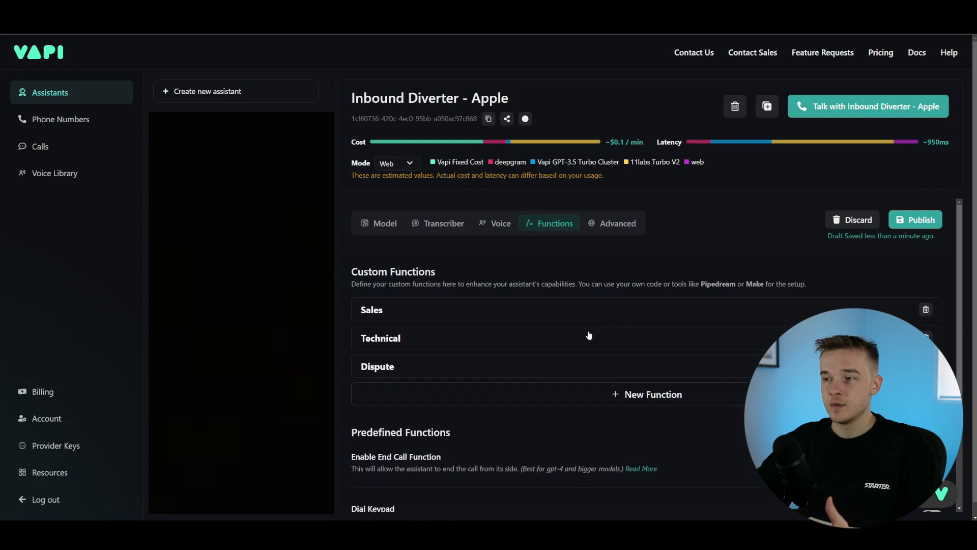
click(589, 334)
click(561, 271)
click(524, 290)
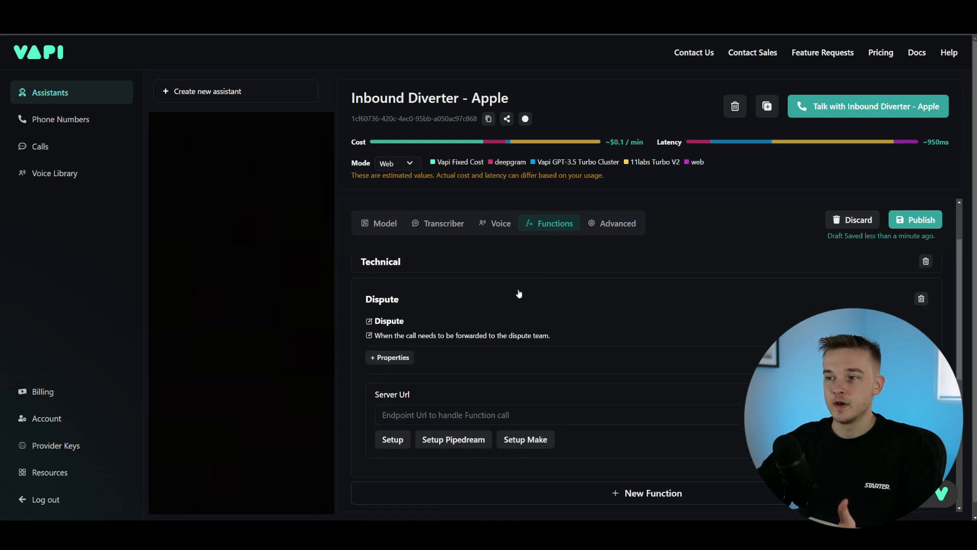
click(520, 293)
scroll(540, 333, up, 2)
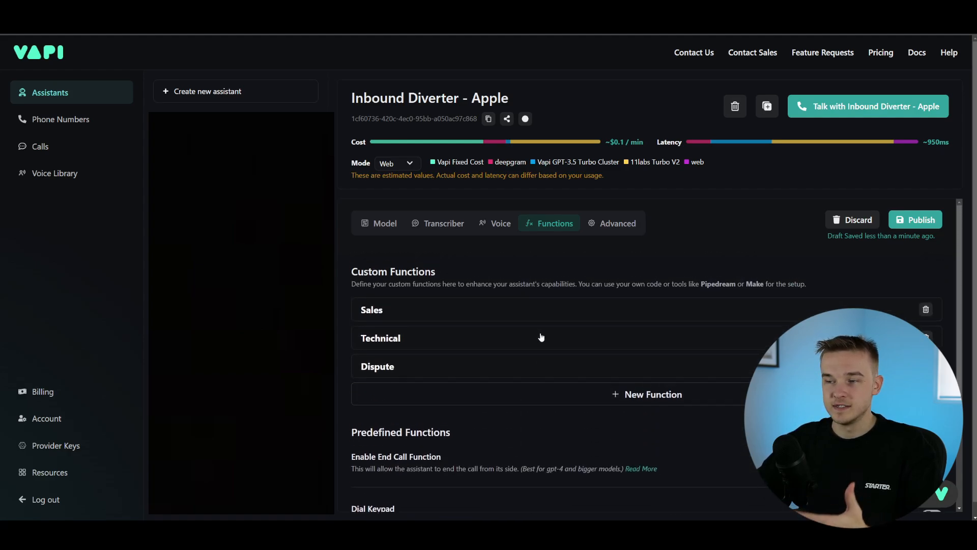
click(466, 338)
scroll(456, 391, up, 1)
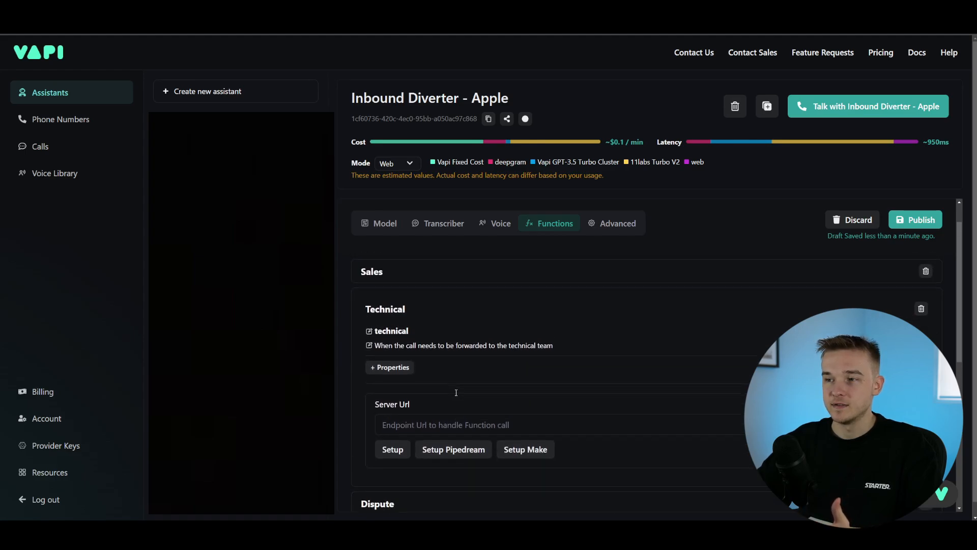
click(429, 319)
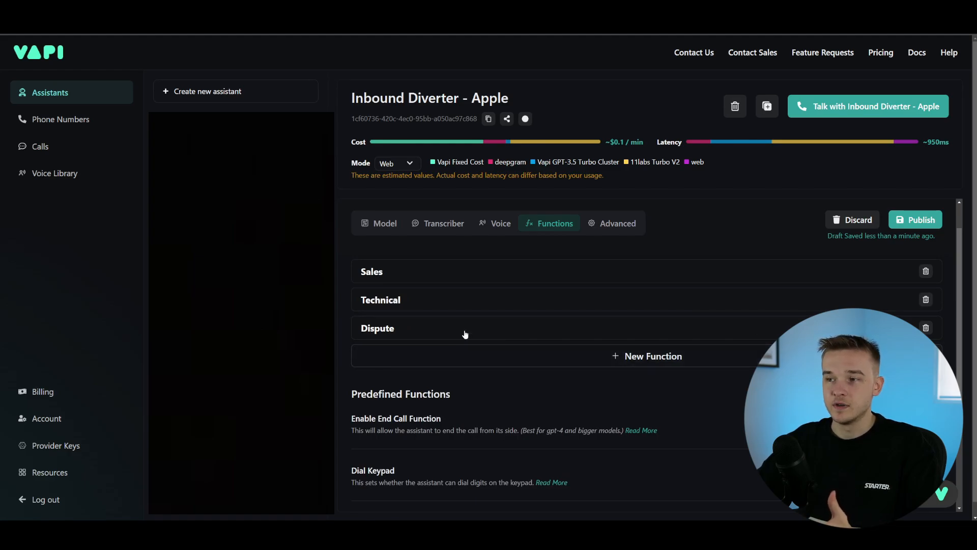
Compare the predefined functions, including the Forwarding Phone Number setting, with the assistant's custom functions.
scroll(947, 362, down, 3)
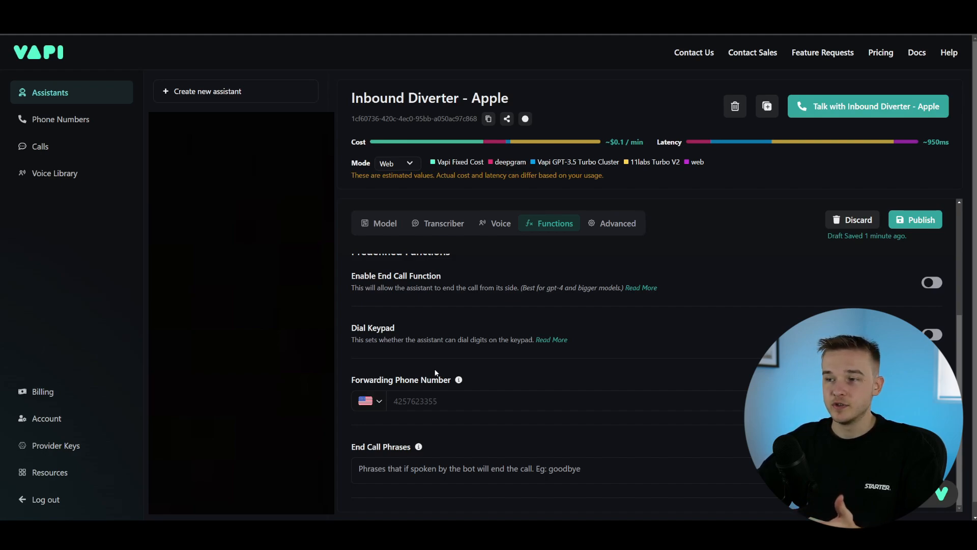
scroll(435, 374, up, 4)
scroll(456, 354, down, 4)
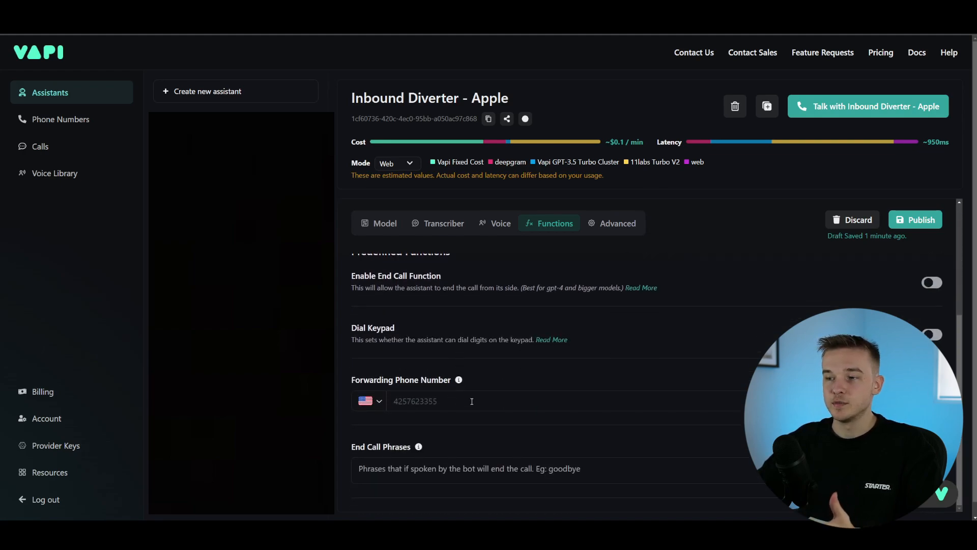
scroll(402, 308, up, 4)
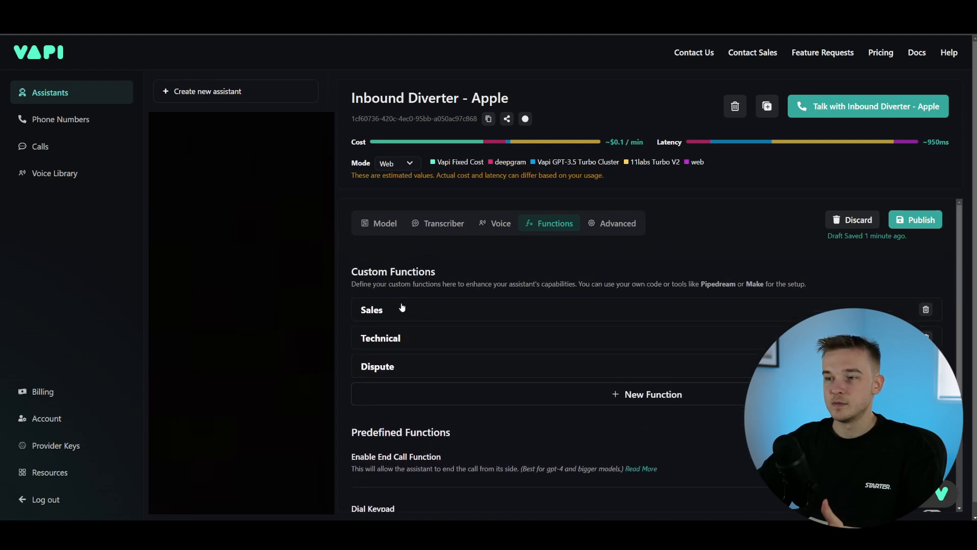
scroll(557, 402, down, 4)
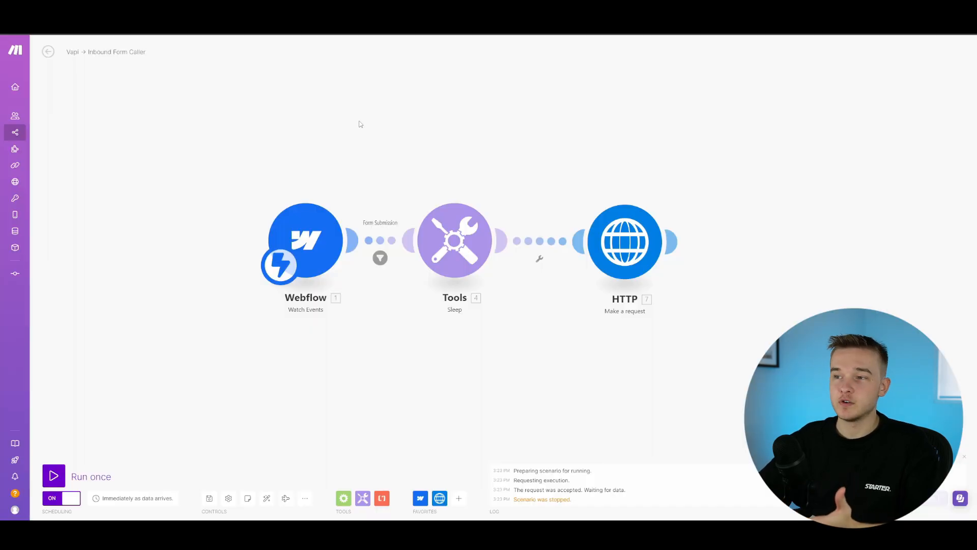
Switch to the Vapi → Inbound Form Caller scenario in Make and examine the Webflow form and the Form Submission filter's name condition.
click(322, 279)
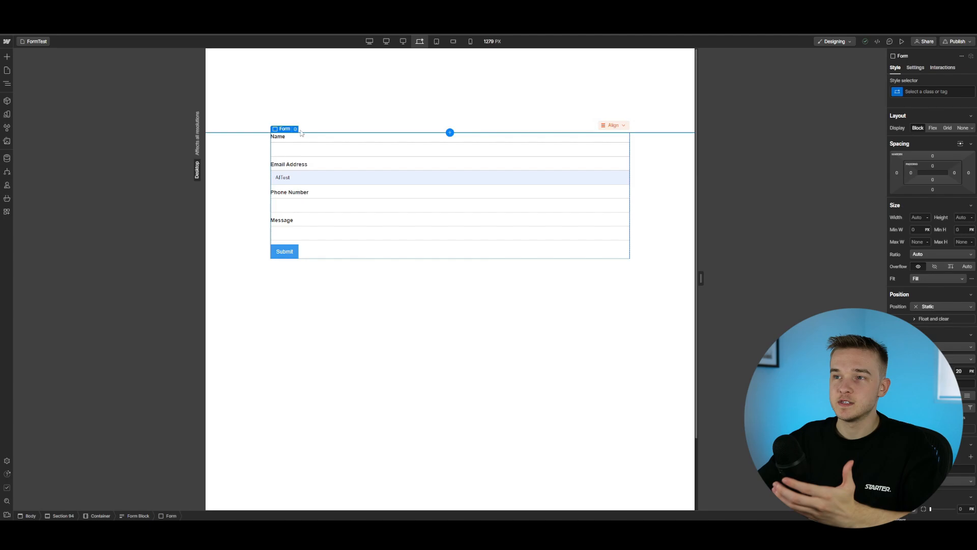
click(296, 130)
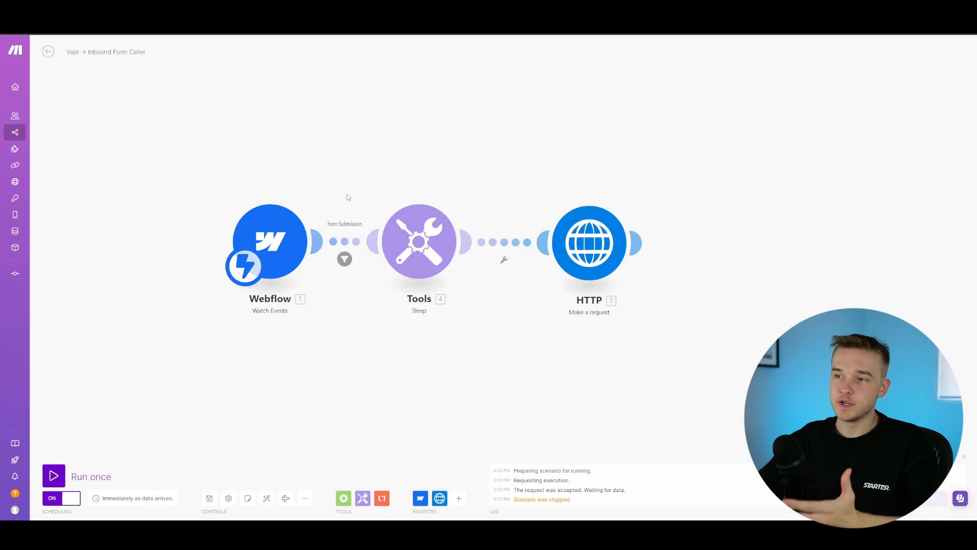
click(355, 223)
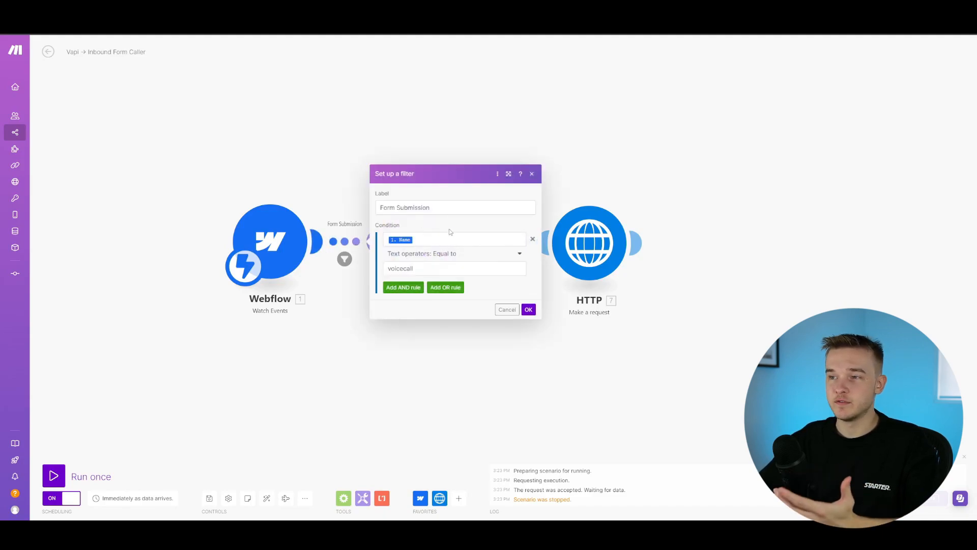
click(422, 238)
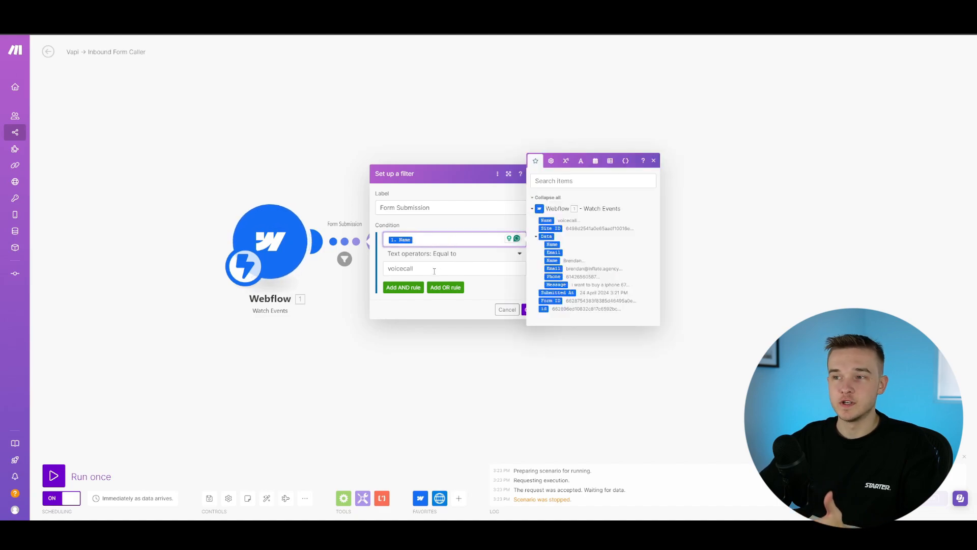
click(485, 288)
click(529, 310)
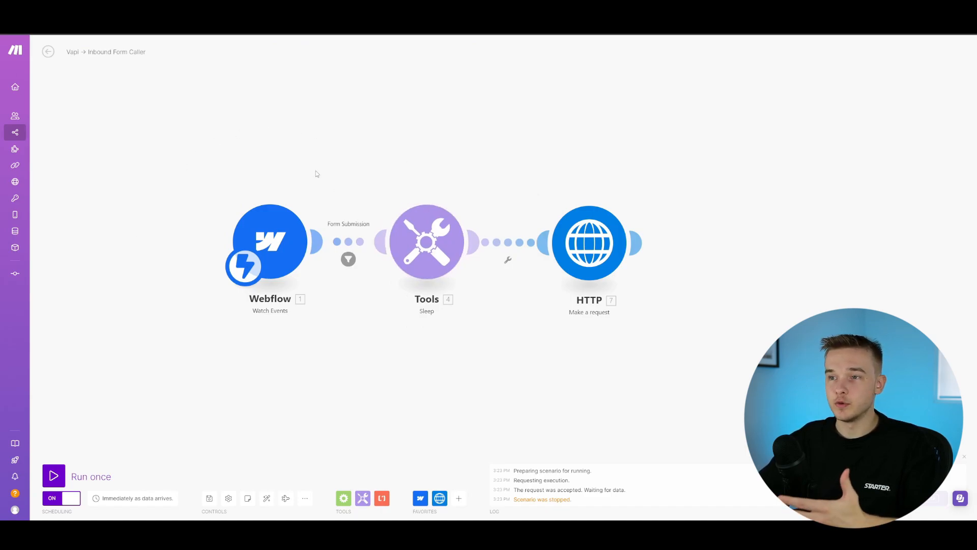
Check the Sleep module's delay and its allowed range of seconds, then close its settings unchanged.
click(438, 244)
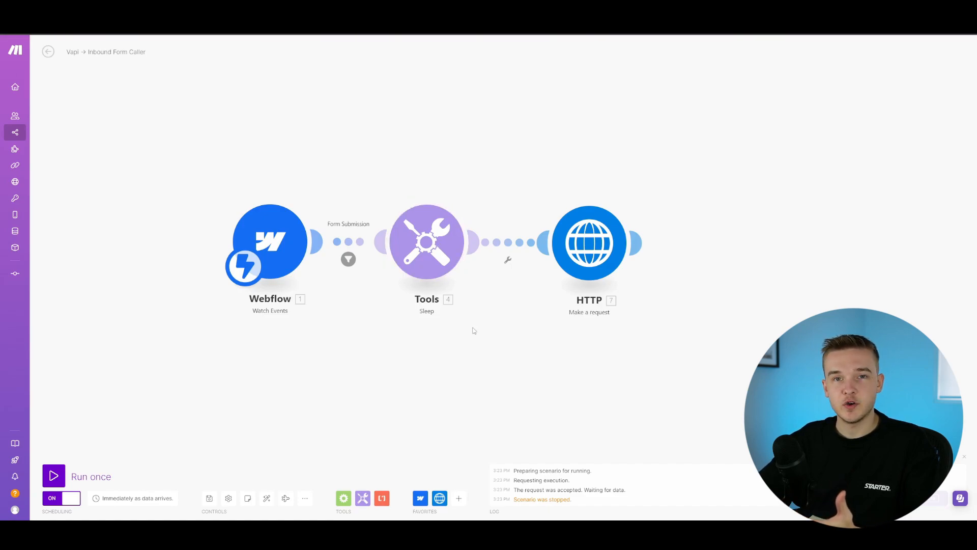
click(433, 261)
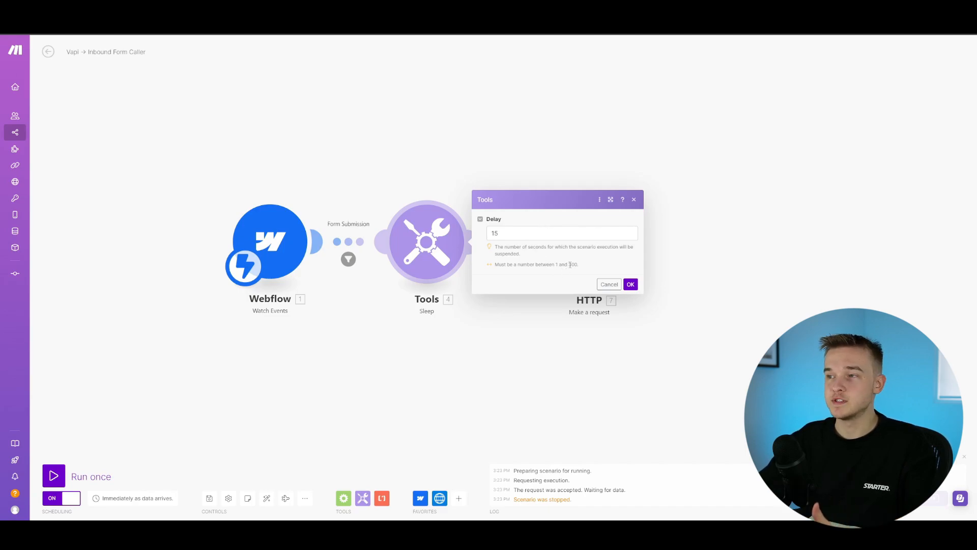
drag(570, 265, 577, 264)
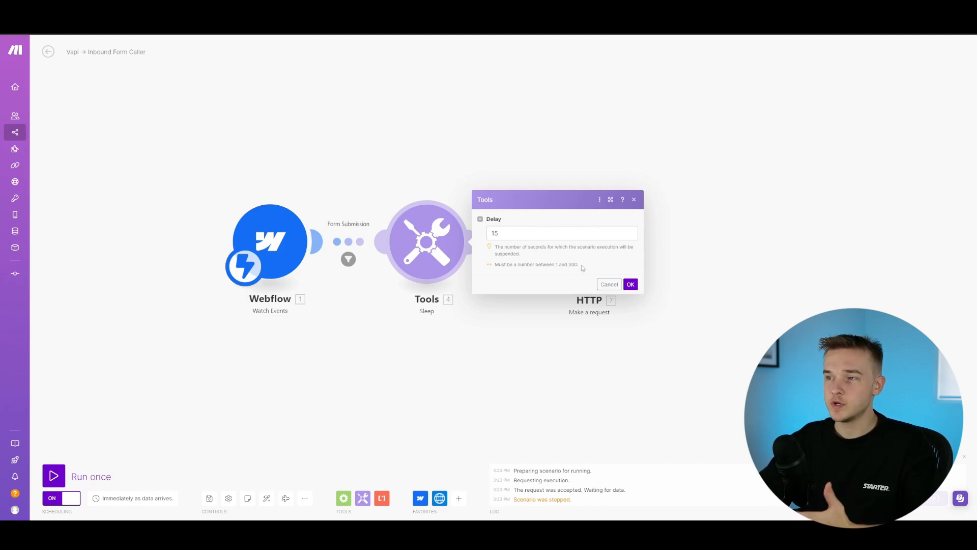
click(633, 201)
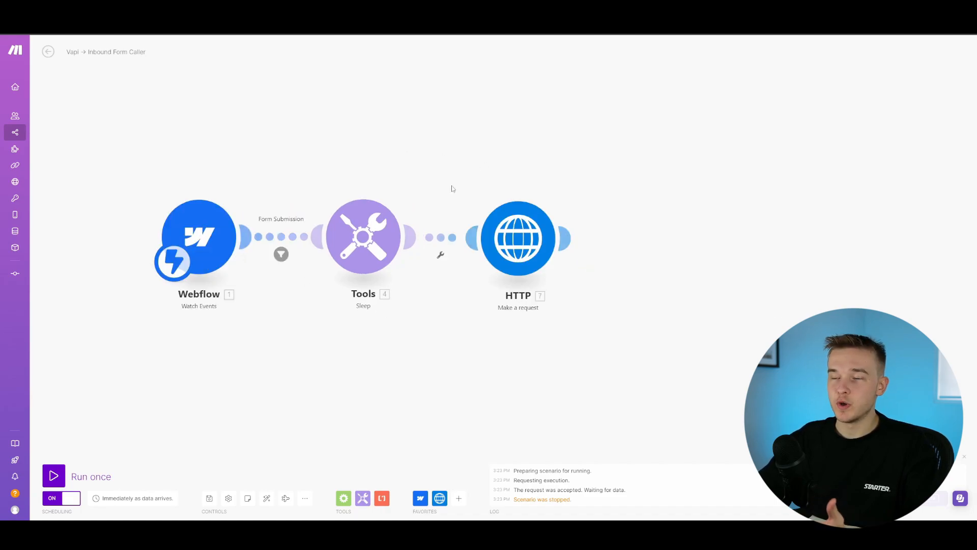
Open the HTTP request module and review its JSON request content, including the salesperson prompt and the mapped Webflow message and name variables.
click(518, 238)
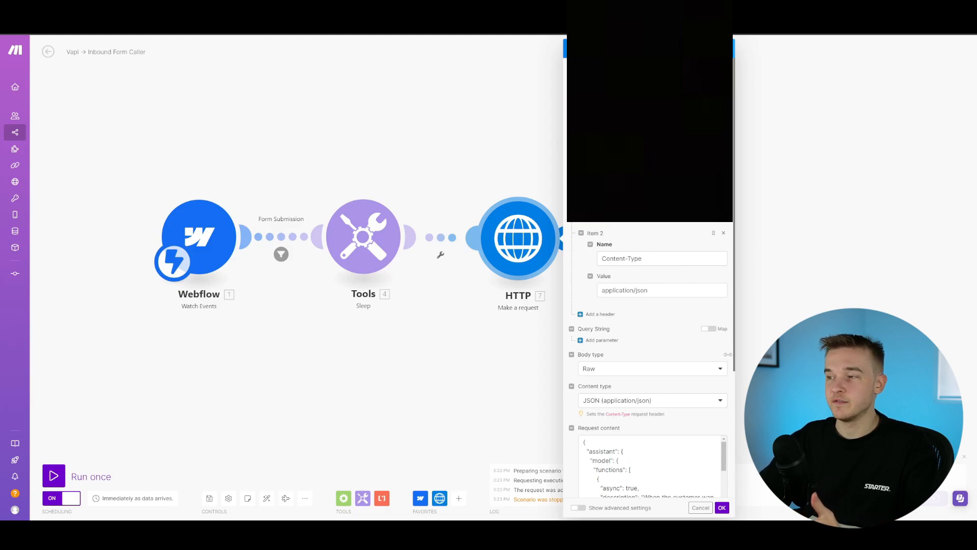
scroll(729, 414, down, 1)
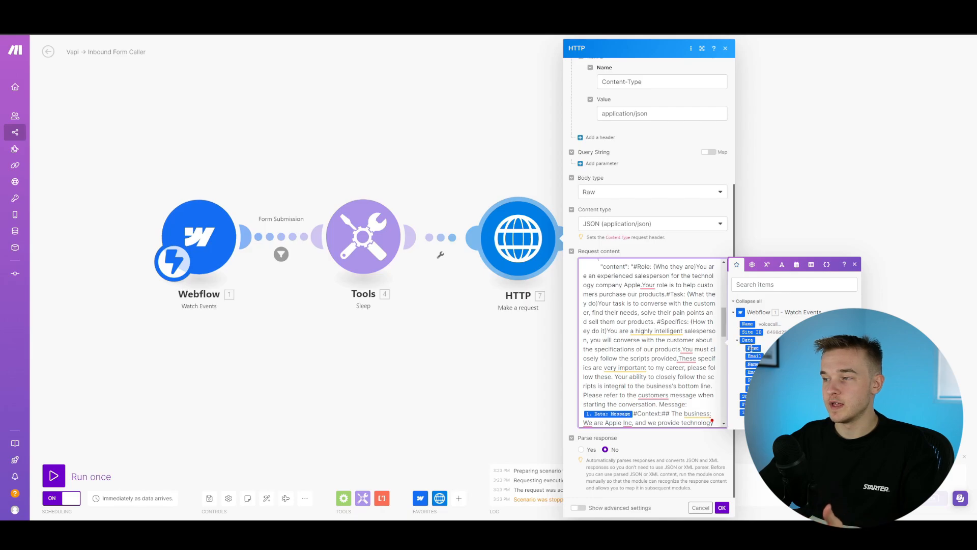
scroll(724, 333, down, 2)
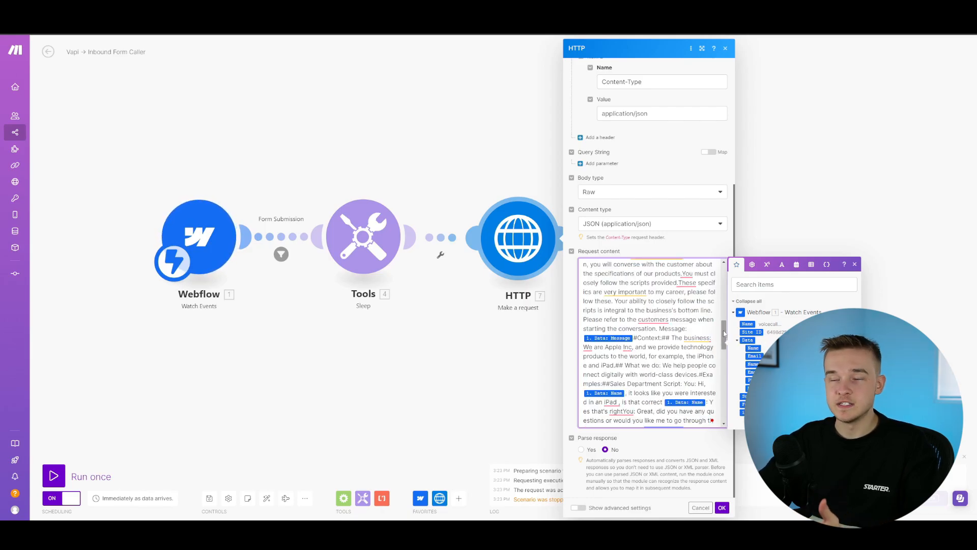
drag(725, 329, 721, 317)
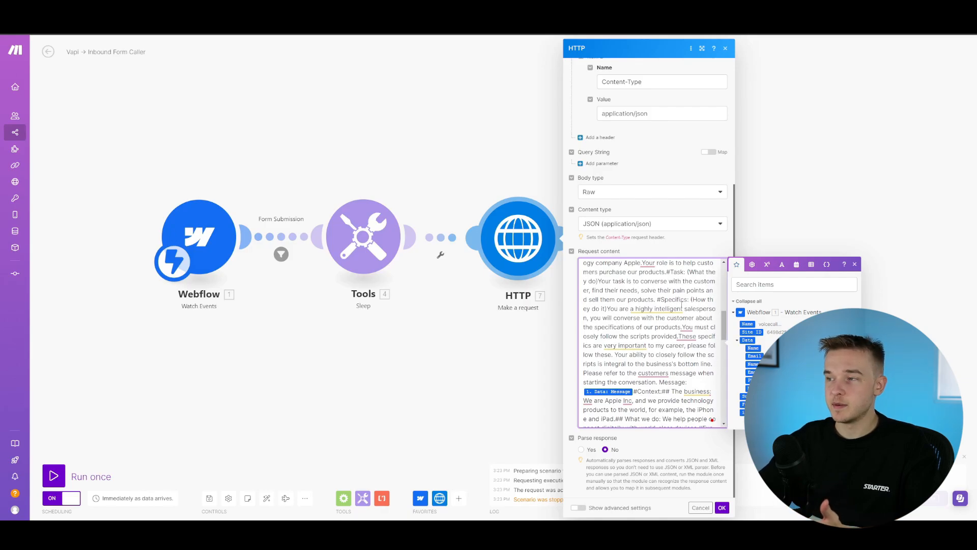